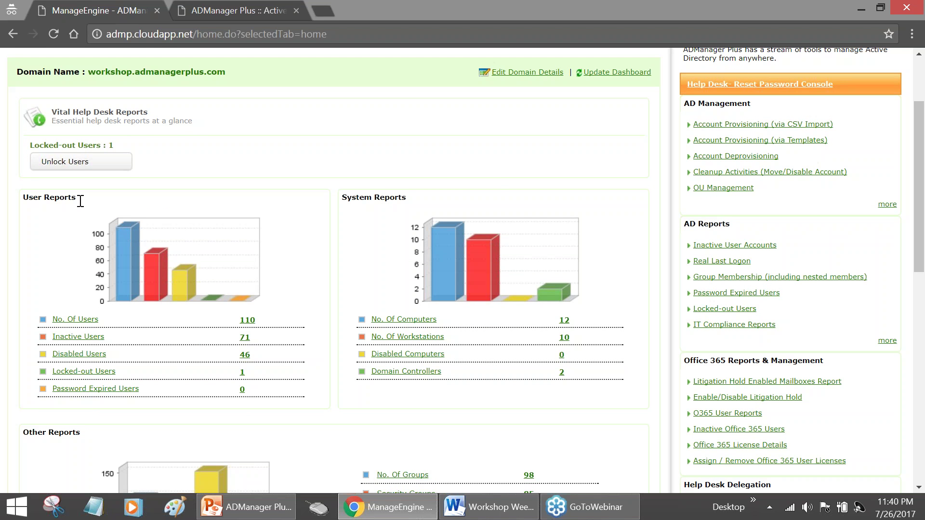
# - Review the domain dashboard's help desk, user, system and other report summaries
pyautogui.scroll(-1, 305, 253)
pyautogui.scroll(-1, 307, 258)
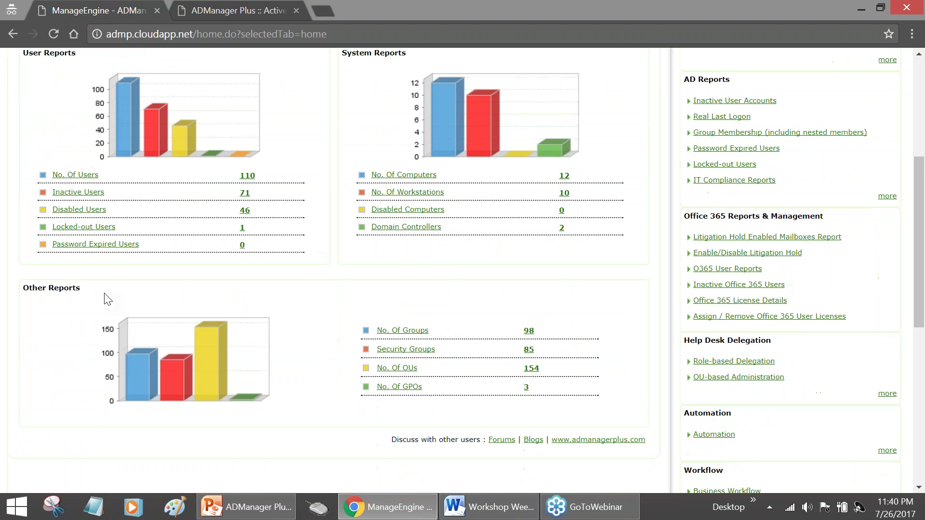
pyautogui.scroll(3, 355, 373)
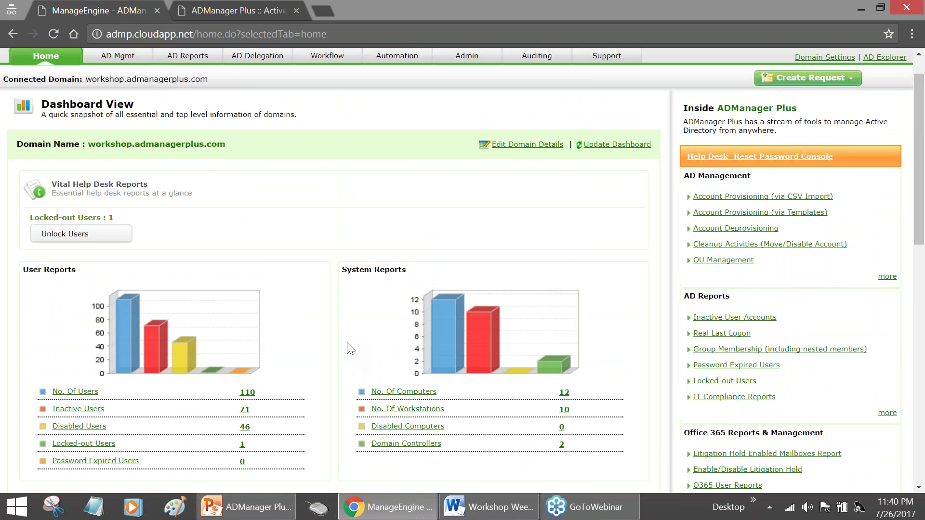
pyautogui.scroll(1, 337, 343)
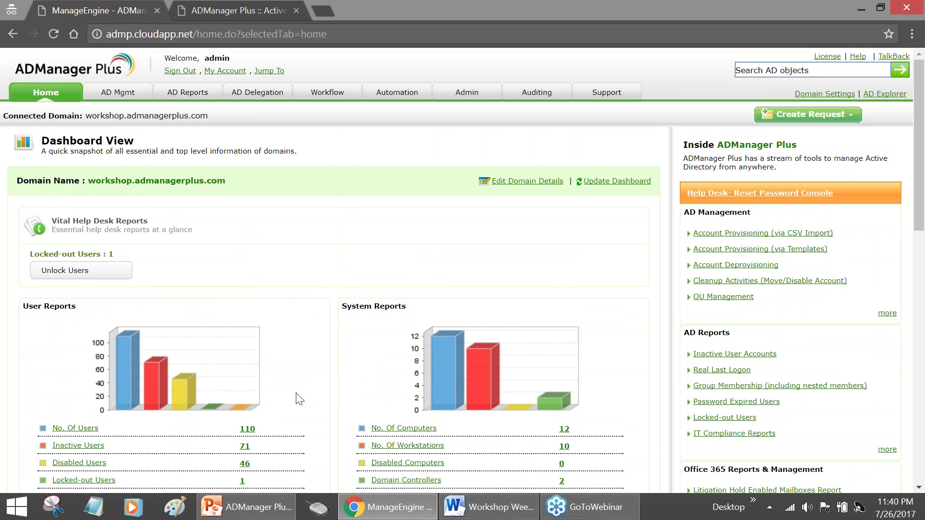
pyautogui.scroll(-2, 297, 399)
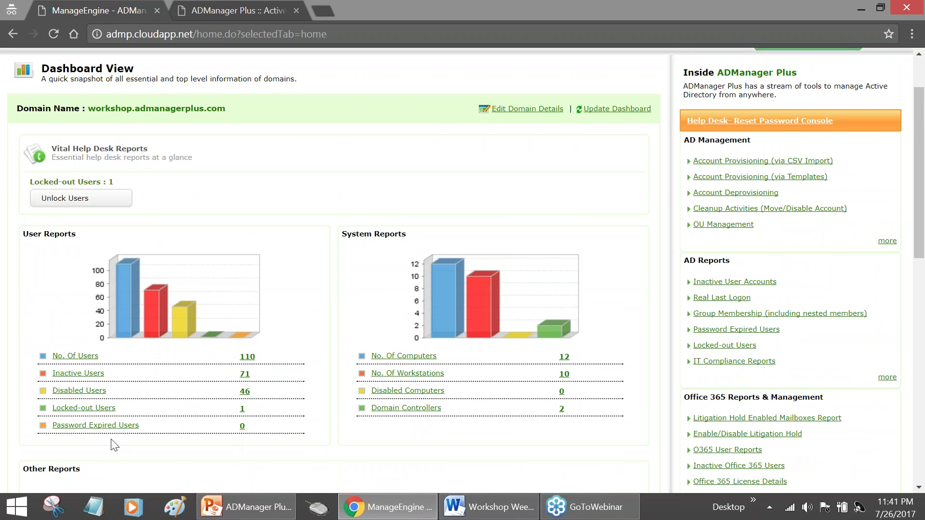
pyautogui.scroll(2, 259, 328)
pyautogui.scroll(-2, 258, 328)
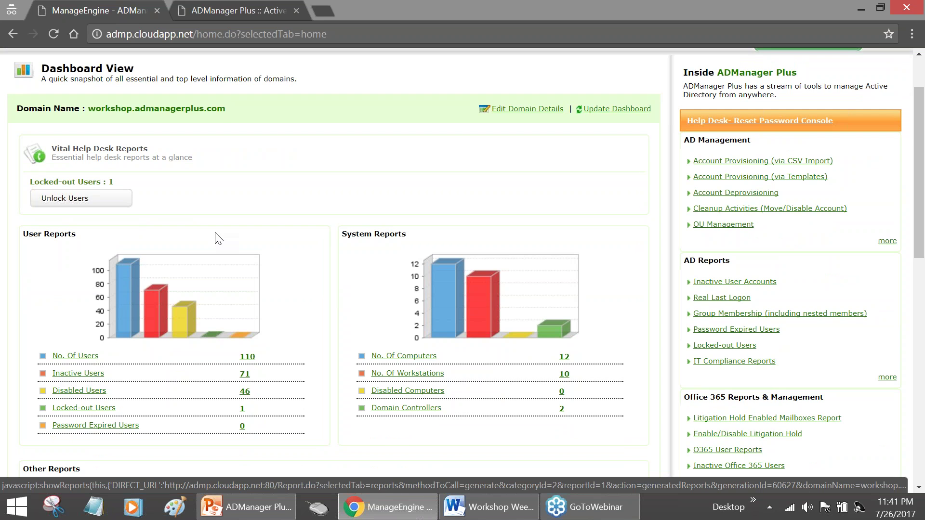
pyautogui.scroll(2, 237, 217)
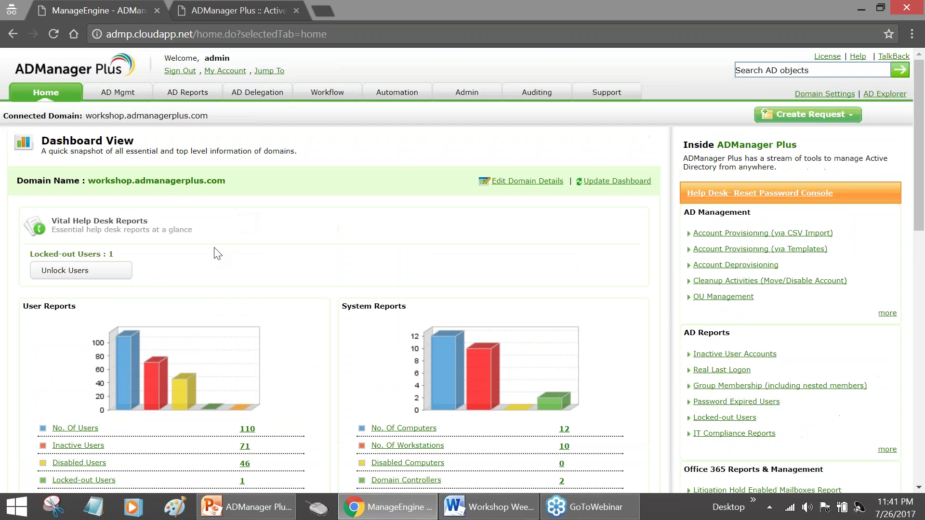
# - Open the single user creation form from the AD management user tasks
pyautogui.click(126, 99)
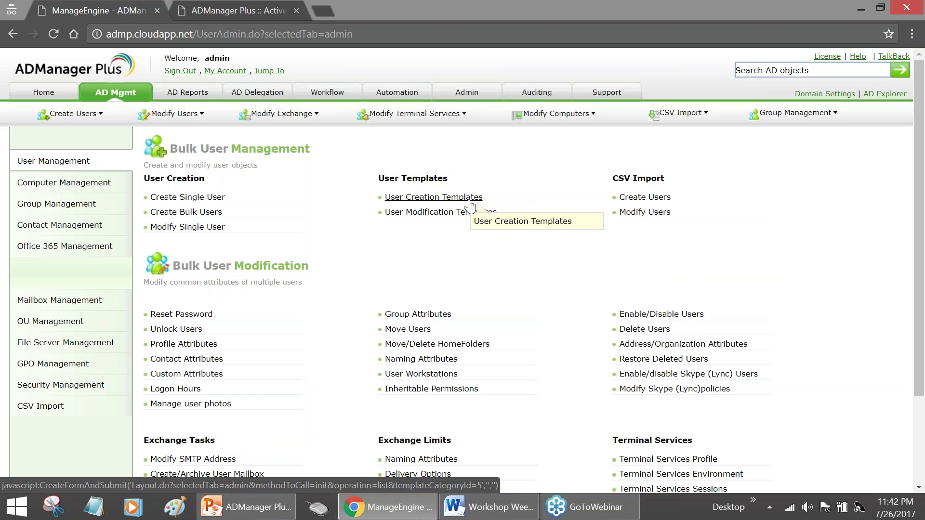
pyautogui.click(750, 70)
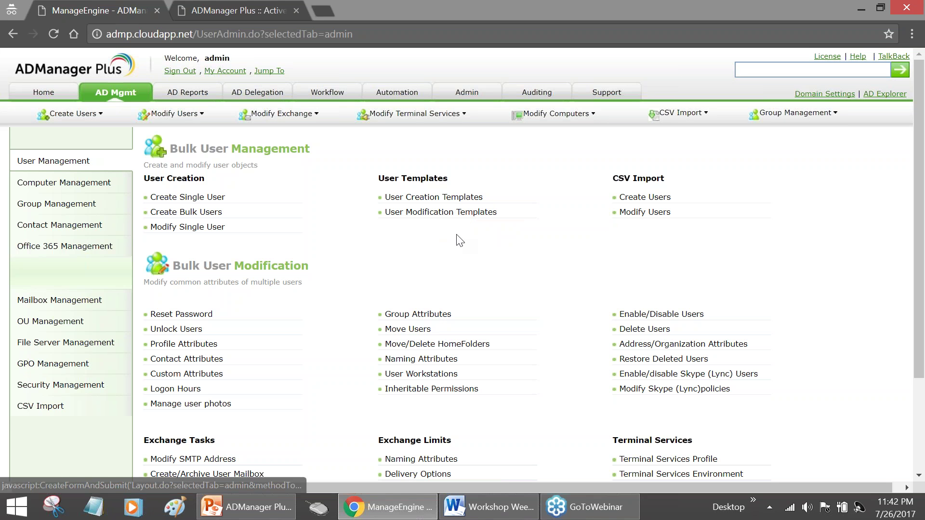
pyautogui.click(208, 202)
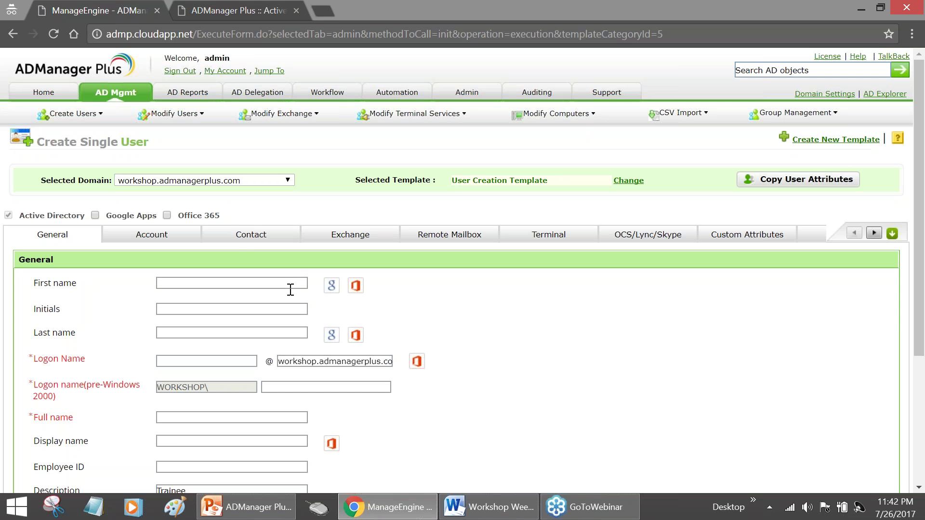
# - Enter the new user's first name and last name in the general attributes so the logon and display names fill in
pyautogui.click(227, 285)
pyautogui.write('Flinstone')
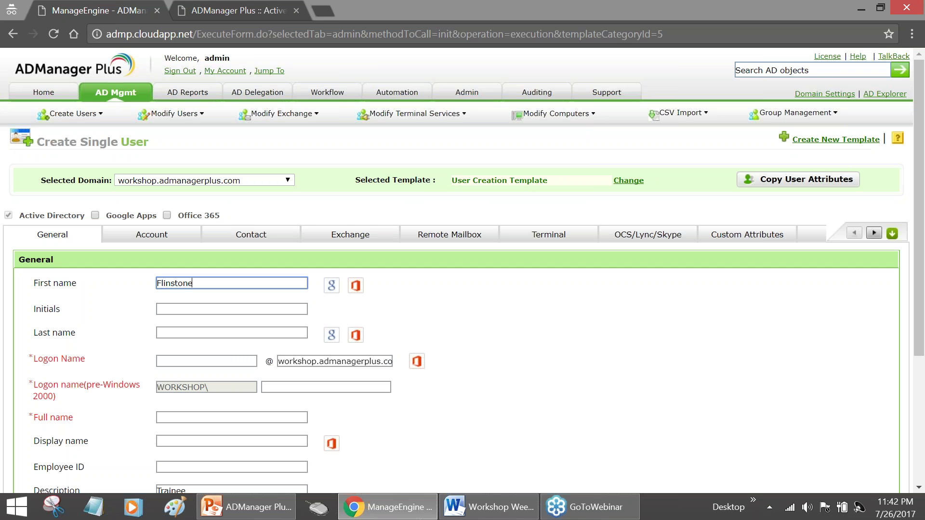
pyautogui.scroll(-1, 463, 270)
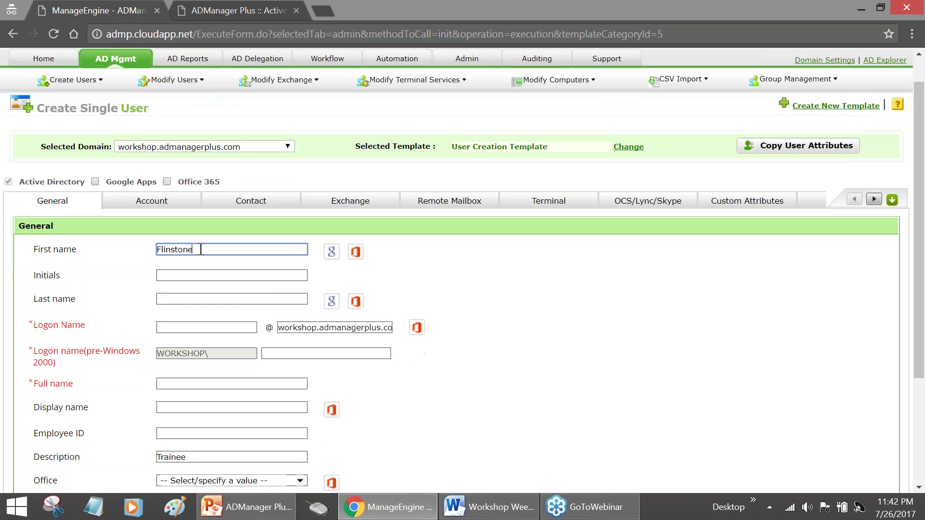
pyautogui.press('BackSpace')
pyautogui.press('BackSpace')
pyautogui.press('BackSpace')
pyautogui.press('BackSpace')
pyautogui.press('BackSpace')
pyautogui.write('t')
pyautogui.click(190, 296)
pyautogui.write('Stones')
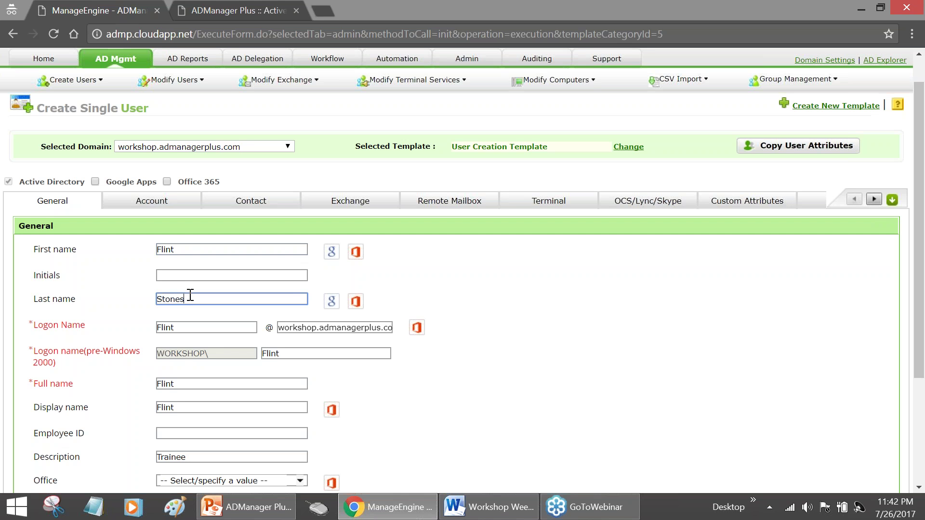
pyautogui.click(474, 374)
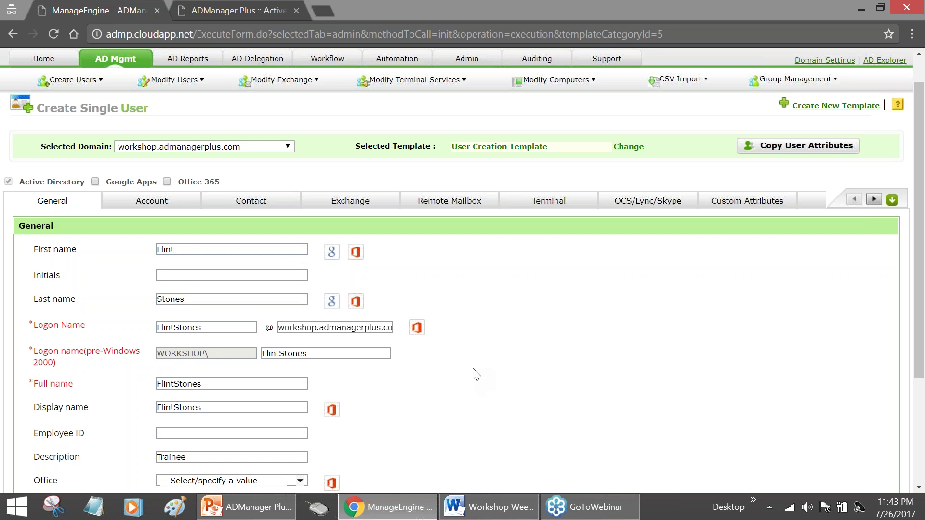
# - Examine the prefilled general, account and contact attributes of the new user, including the department value
pyautogui.scroll(-3, 476, 375)
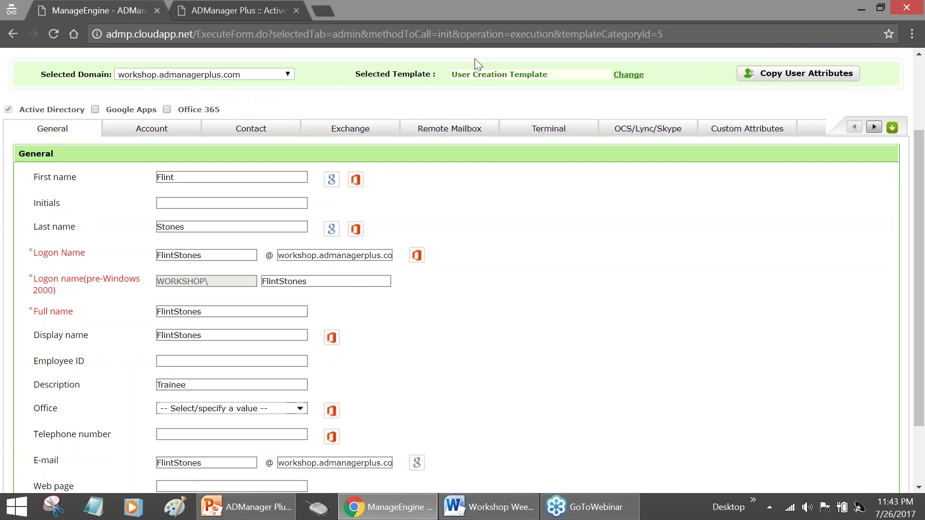
pyautogui.scroll(-3, 473, 221)
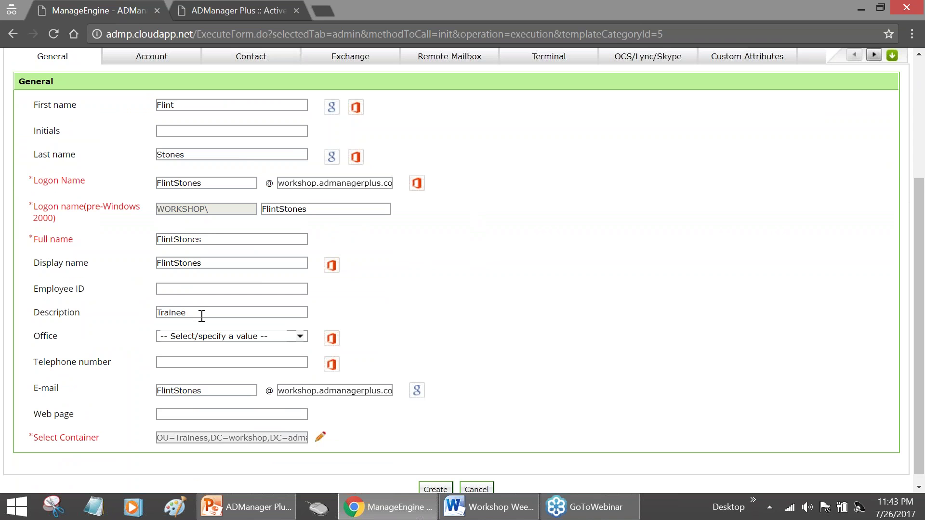
pyautogui.scroll(3, 204, 316)
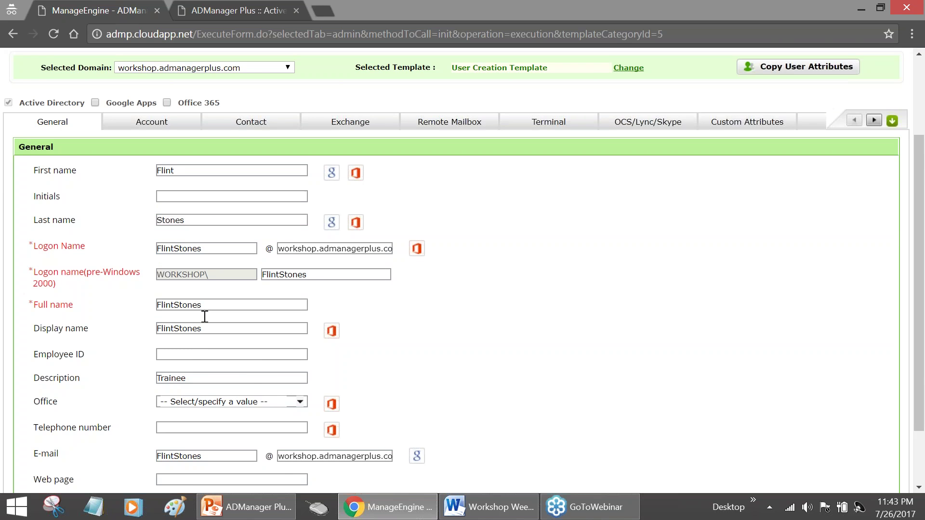
pyautogui.scroll(3, 204, 316)
pyautogui.scroll(-3, 174, 167)
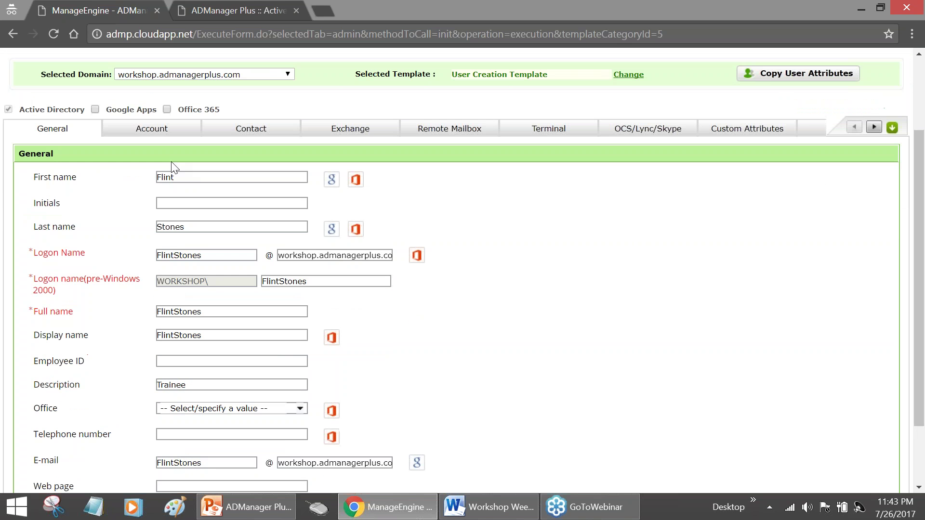
pyautogui.click(161, 129)
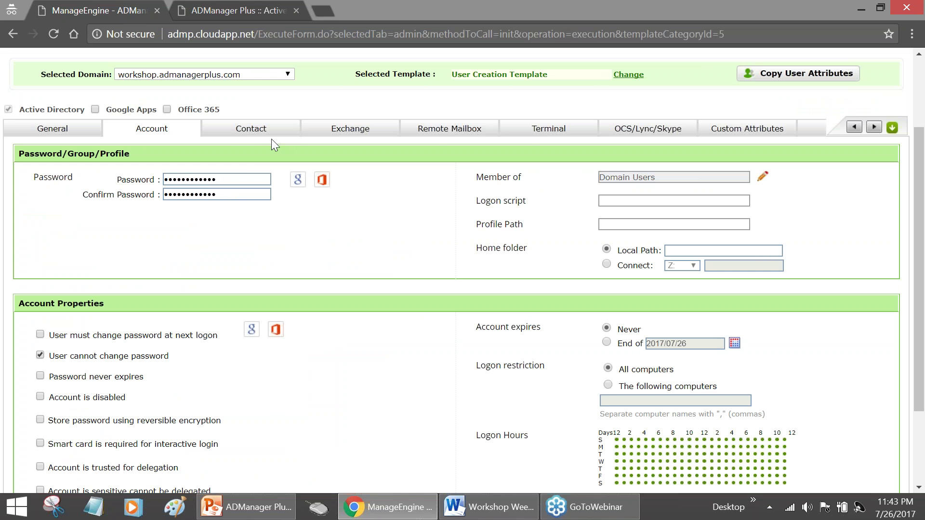
pyautogui.click(242, 137)
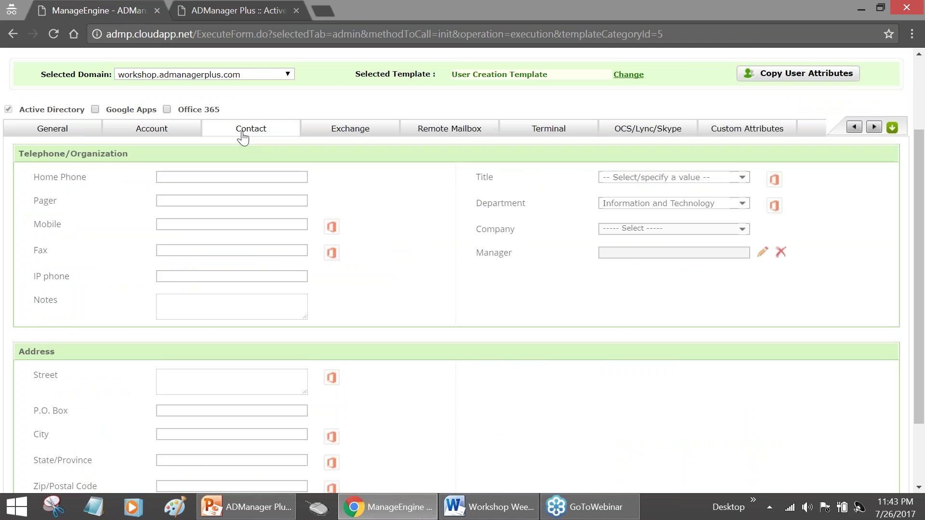
pyautogui.moveTo(604, 204); pyautogui.dragTo(717, 206)
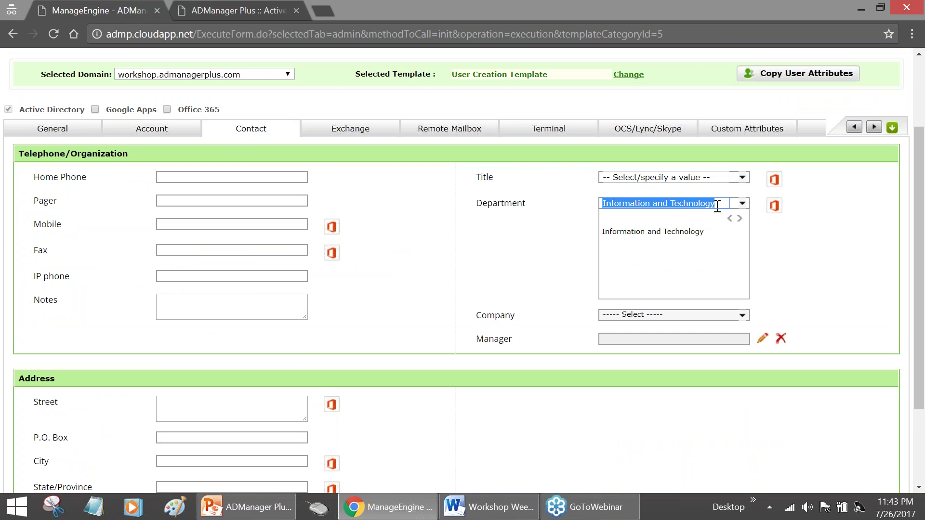
pyautogui.click(553, 240)
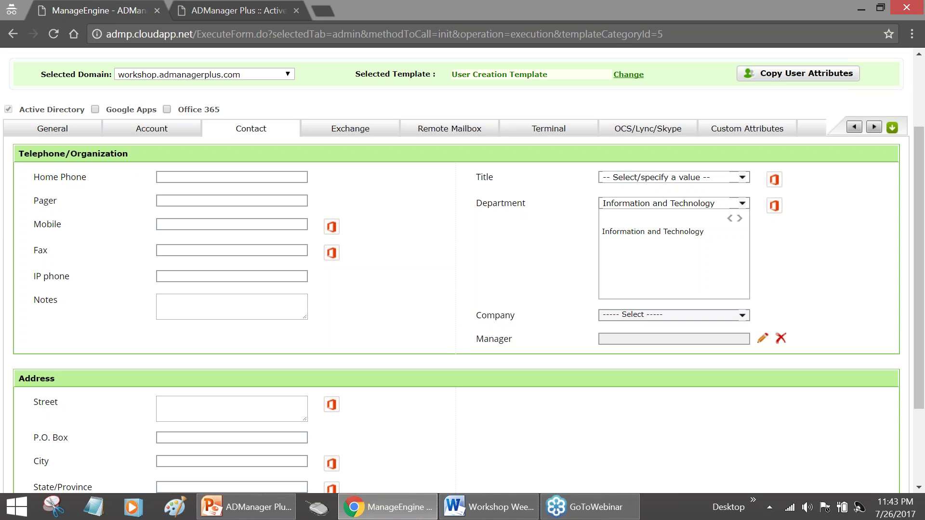
# - Set the new user's Exchange option to No Mail and recheck the description and e-mail among the general attributes
pyautogui.click(362, 135)
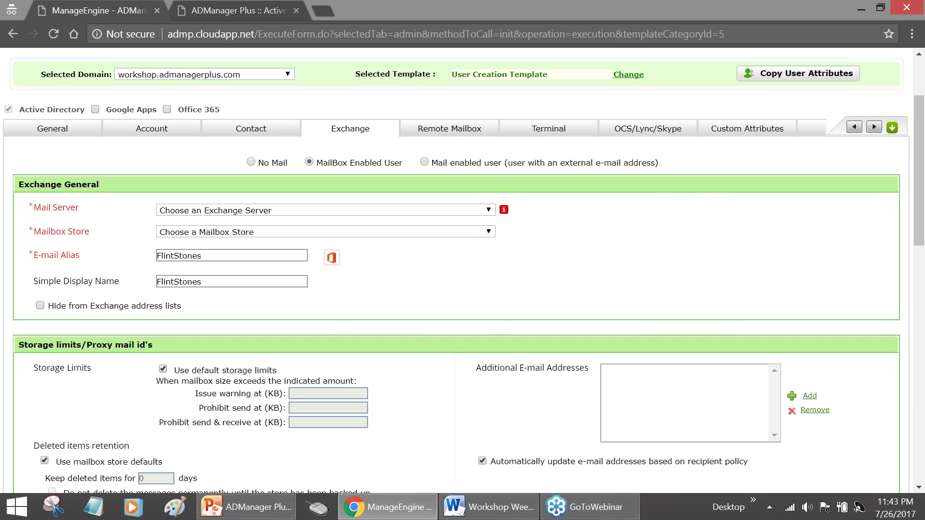
pyautogui.click(251, 162)
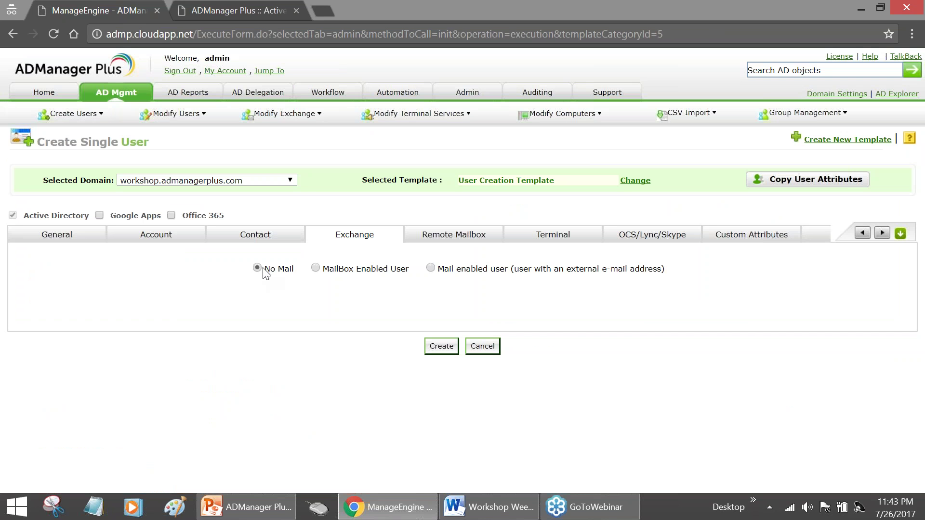
pyautogui.click(73, 241)
pyautogui.scroll(-1, 196, 278)
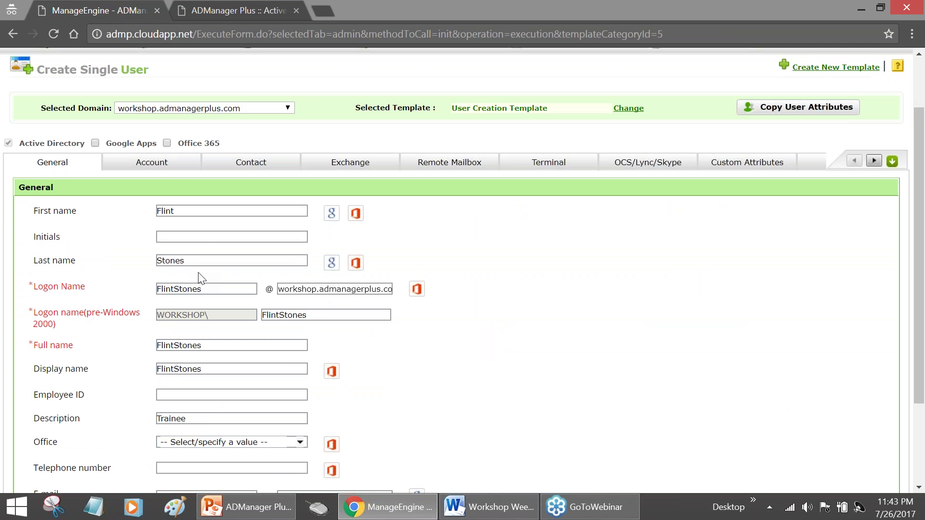
pyautogui.scroll(-1, 202, 280)
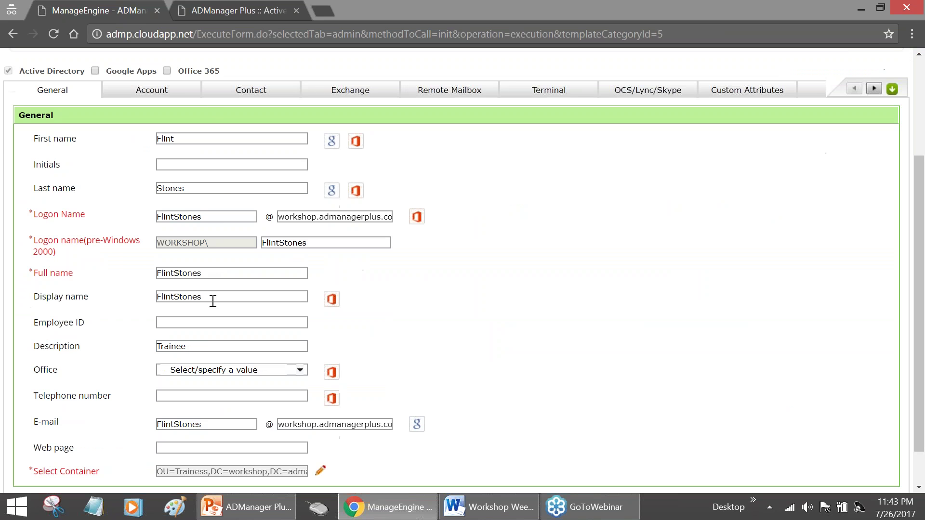
pyautogui.click(204, 347)
pyautogui.click(224, 426)
pyautogui.scroll(3, 224, 428)
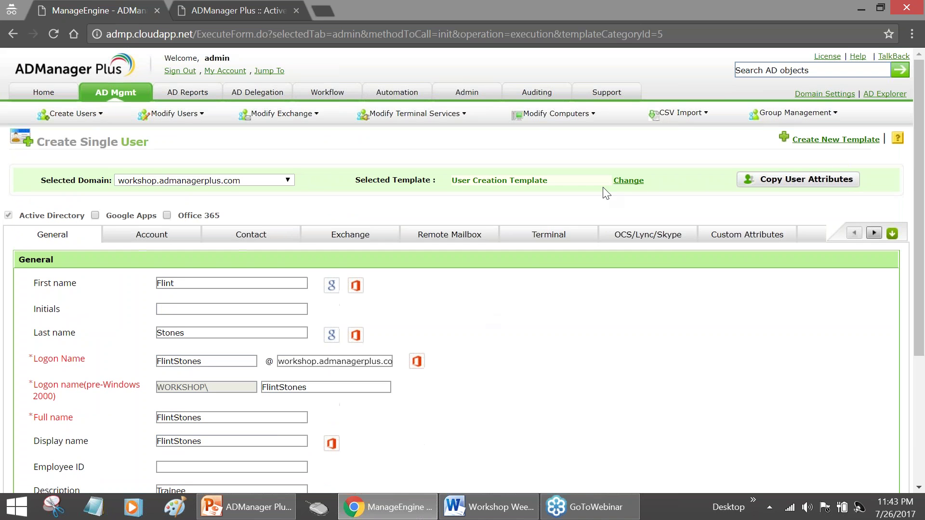
# - Switch the user creation template to Onboarding Trainees and check the description it fills in
pyautogui.click(628, 182)
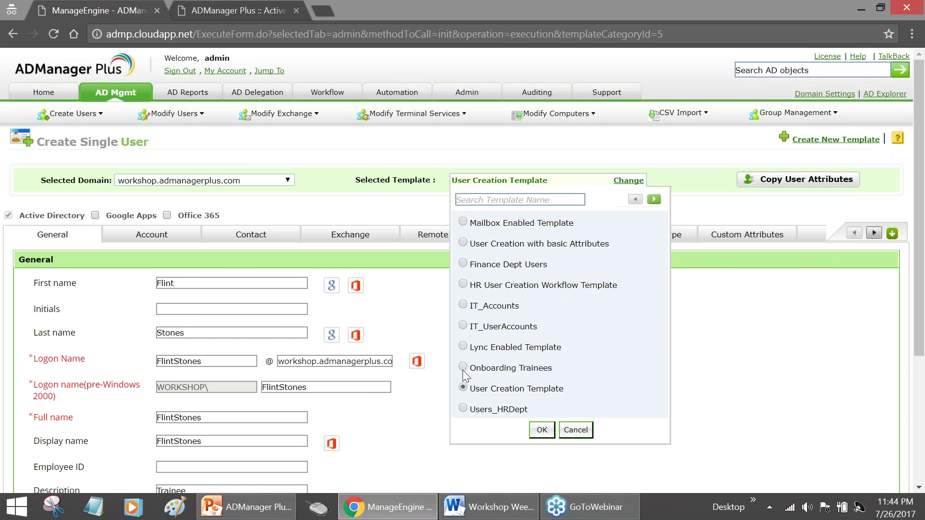
pyautogui.click(541, 433)
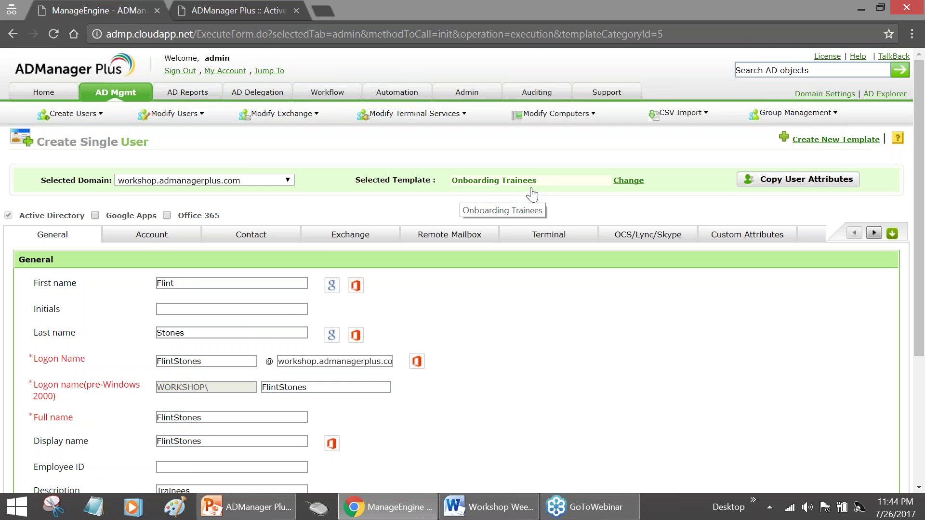
pyautogui.scroll(-3, 531, 196)
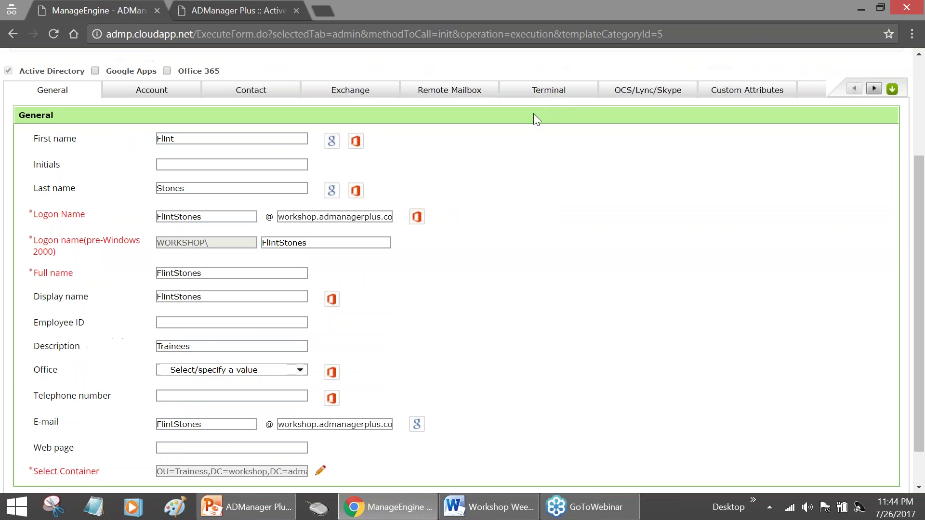
pyautogui.doubleClick(209, 347)
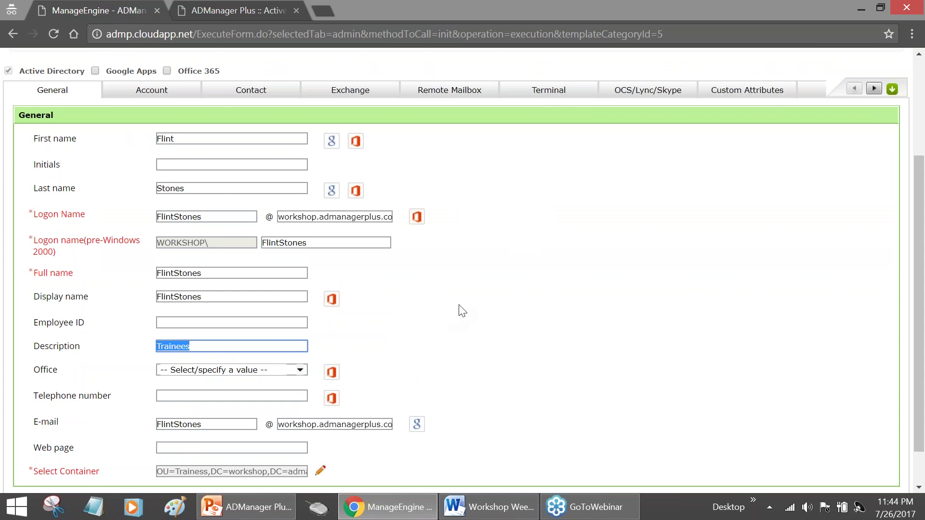
pyautogui.scroll(3, 462, 311)
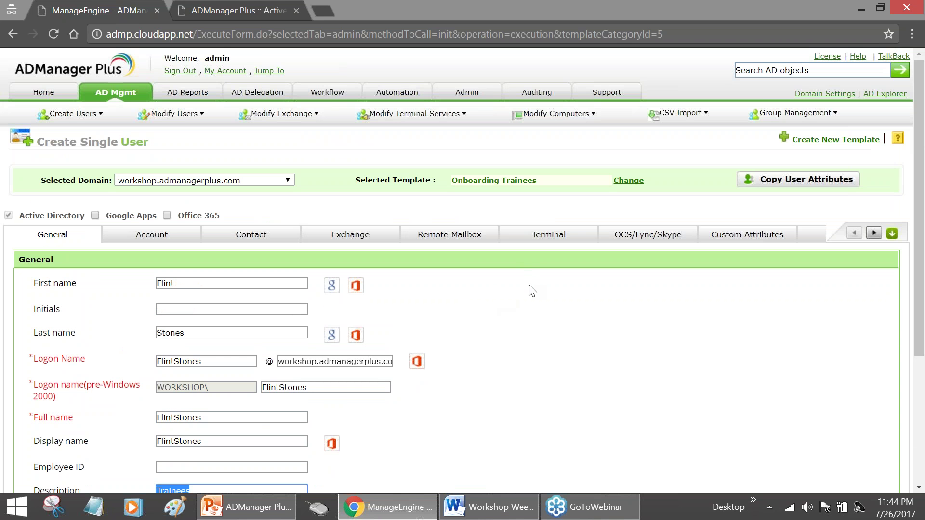
# - Check the new user's contact and Exchange attributes, and create the user account
pyautogui.click(324, 240)
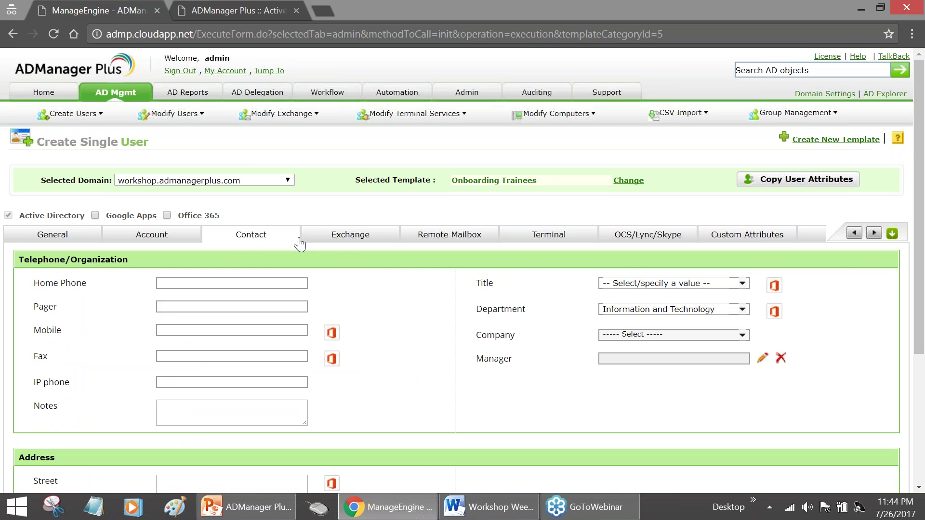
pyautogui.click(353, 237)
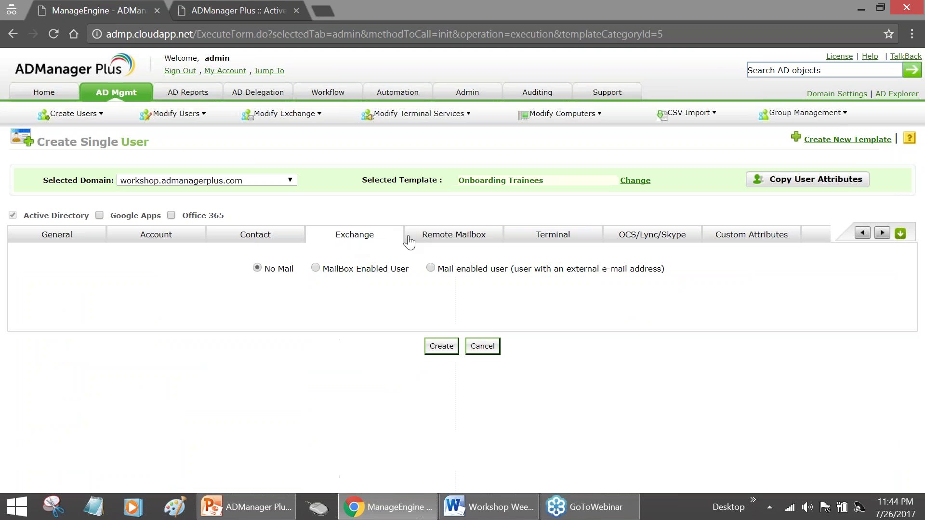
pyautogui.click(447, 351)
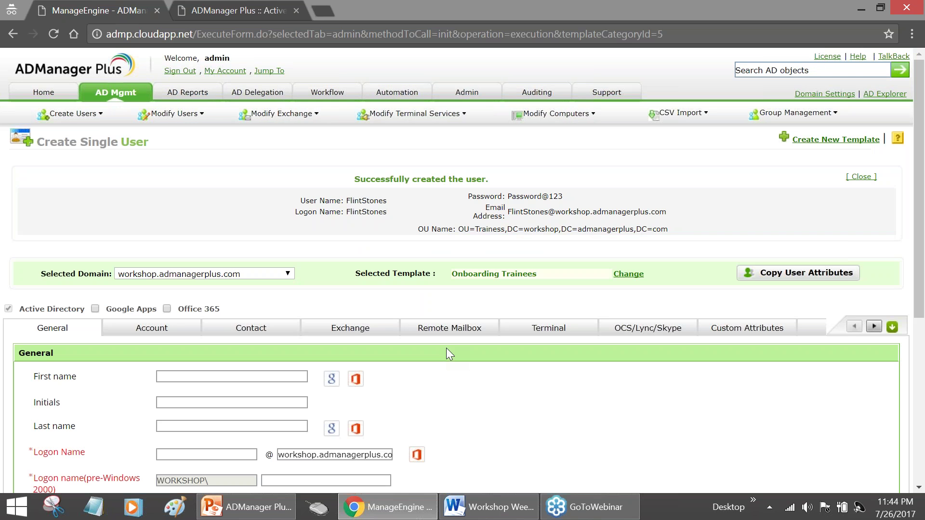
pyautogui.moveTo(355, 179); pyautogui.dragTo(492, 179)
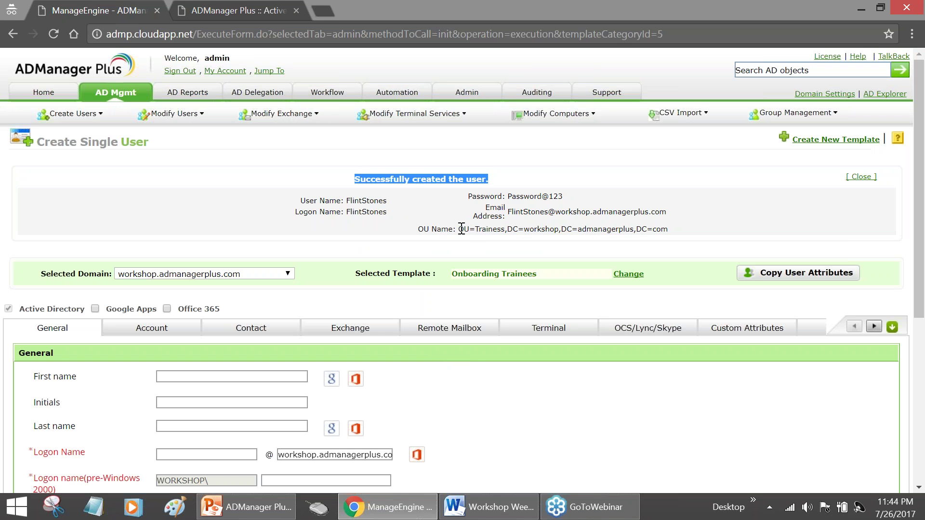
# - Check the OU name of the newly created user and try searching the AD objects for the account by name
pyautogui.moveTo(459, 229); pyautogui.dragTo(505, 229)
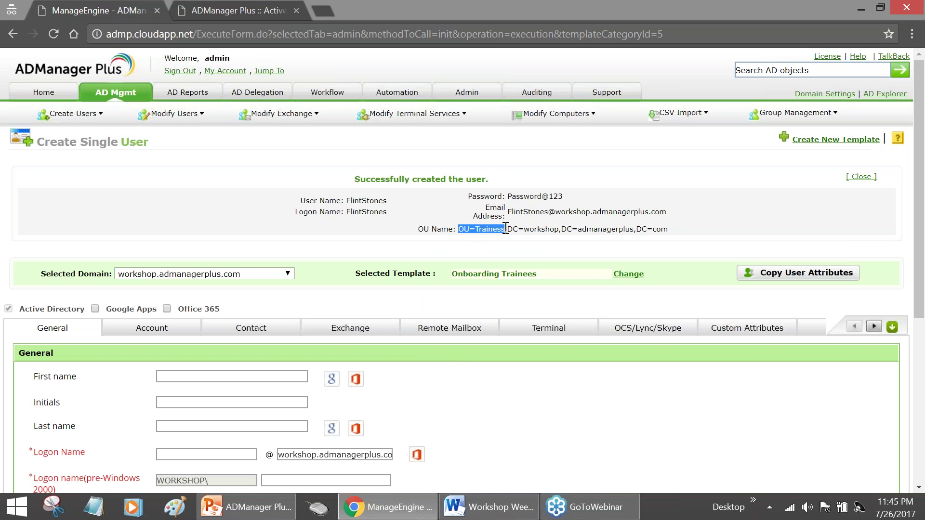
pyautogui.click(792, 71)
pyautogui.write('Flinstone')
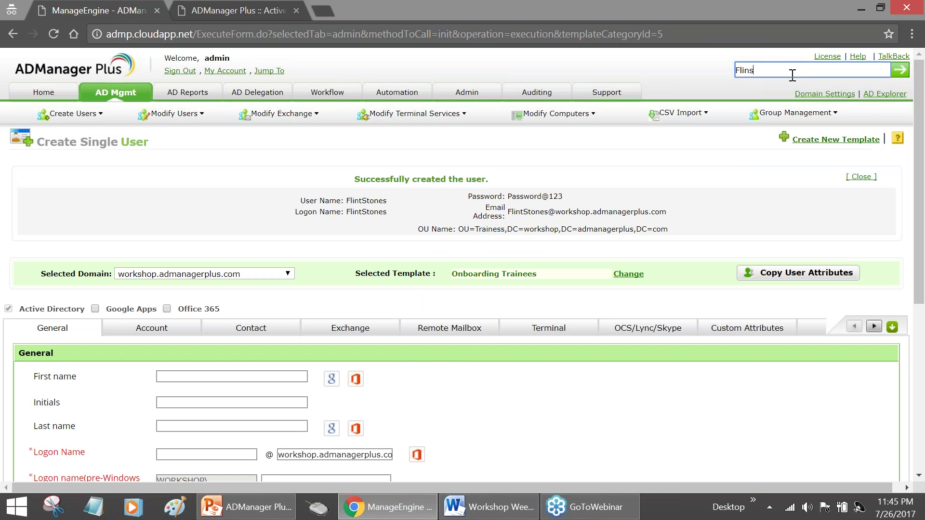
pyautogui.press('Return')
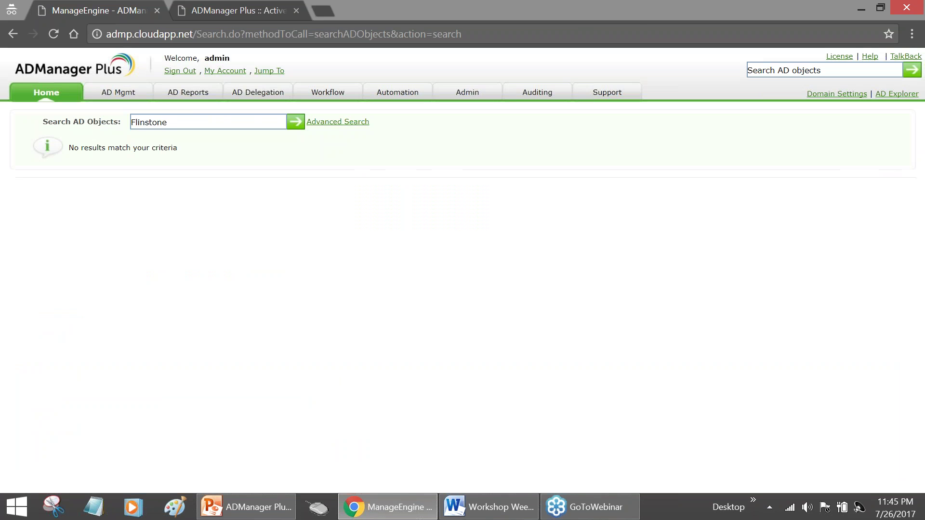
# - Shorten the AD object search term to the new user's first name and run the search again
pyautogui.click(191, 117)
pyautogui.press('BackSpace')
pyautogui.press('BackSpace')
pyautogui.press('BackSpace')
pyautogui.press('BackSpace')
pyautogui.press('BackSpace')
pyautogui.write('ts')
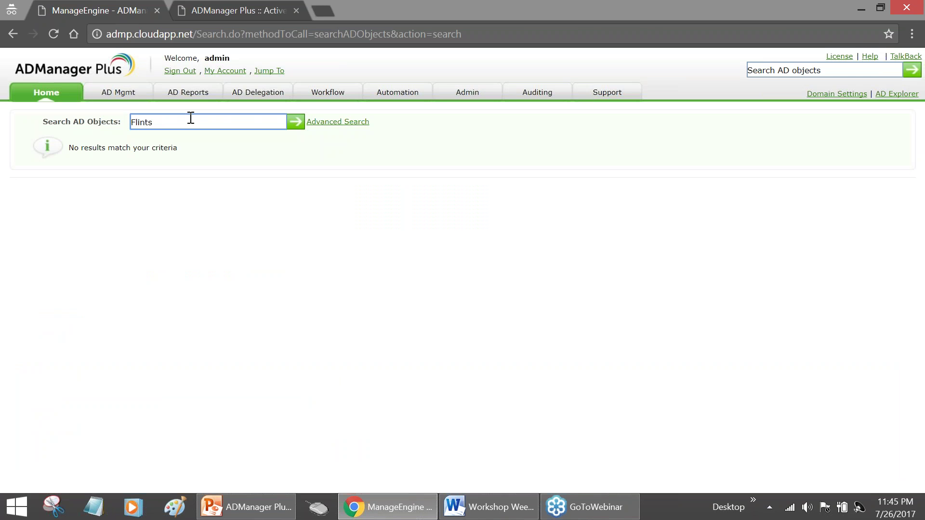
pyautogui.press('BackSpace')
pyautogui.press('Return')
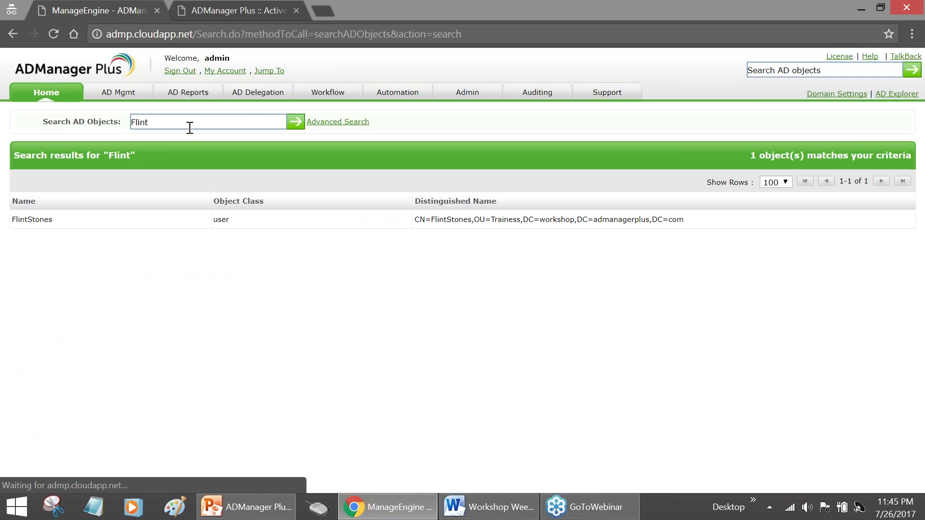
# - Open the found user's properties and check the general attributes, including the description and container
pyautogui.click(32, 219)
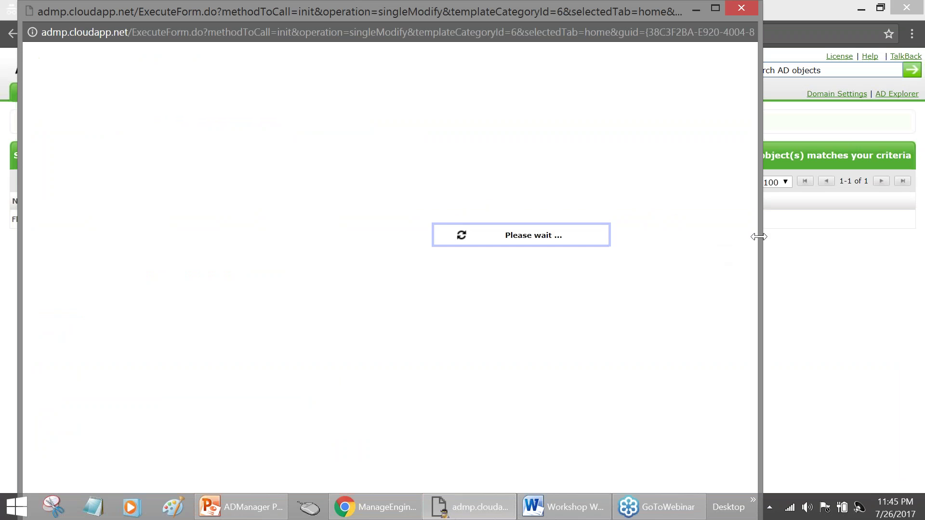
pyautogui.moveTo(759, 236); pyautogui.dragTo(877, 252)
pyautogui.scroll(-1, 613, 250)
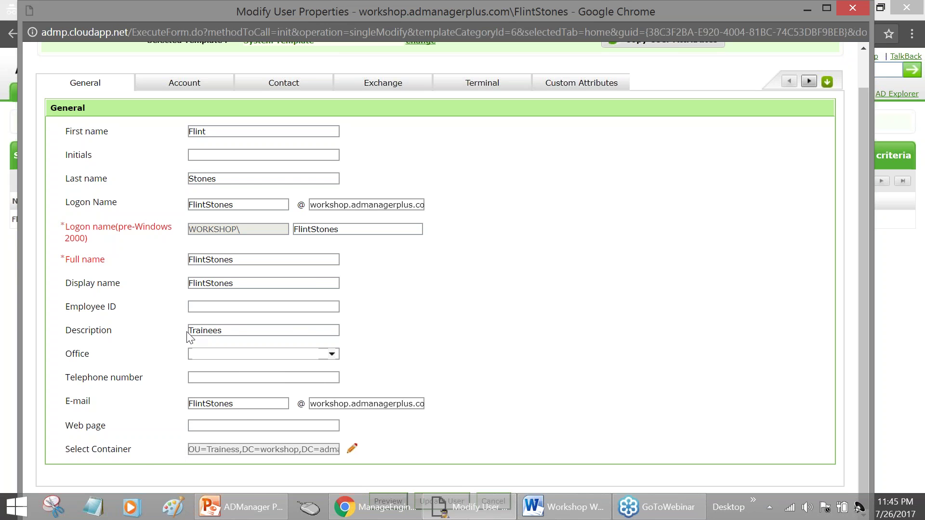
pyautogui.scroll(1, 233, 330)
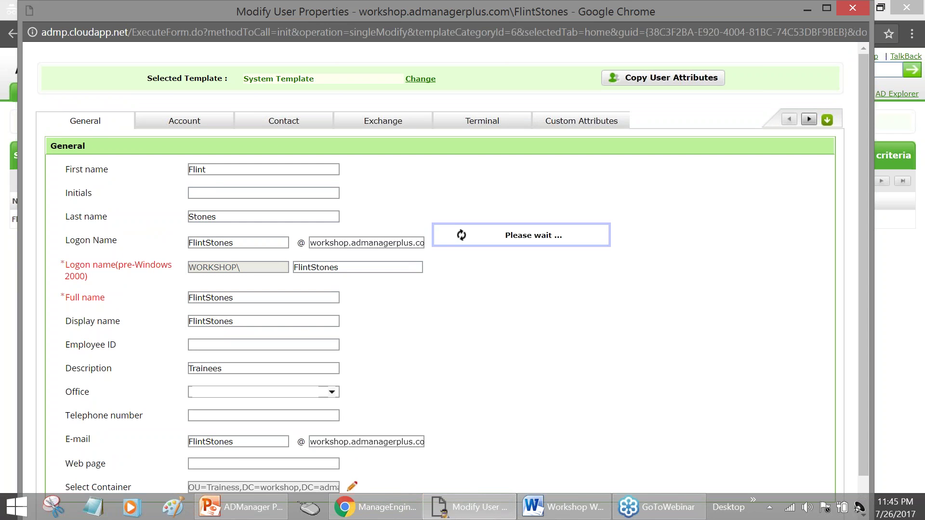
# - Check the user's group memberships and the department among the contact attributes, and close the user properties
pyautogui.click(184, 120)
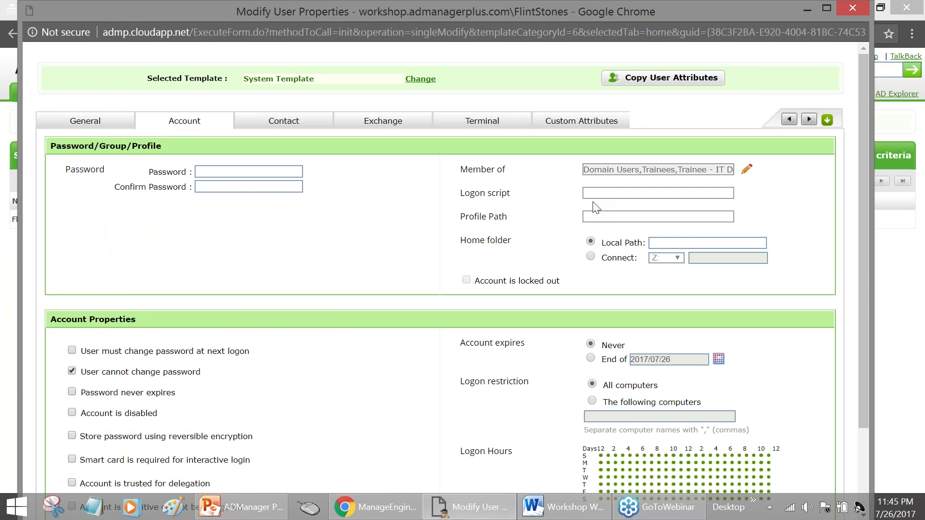
pyautogui.click(746, 169)
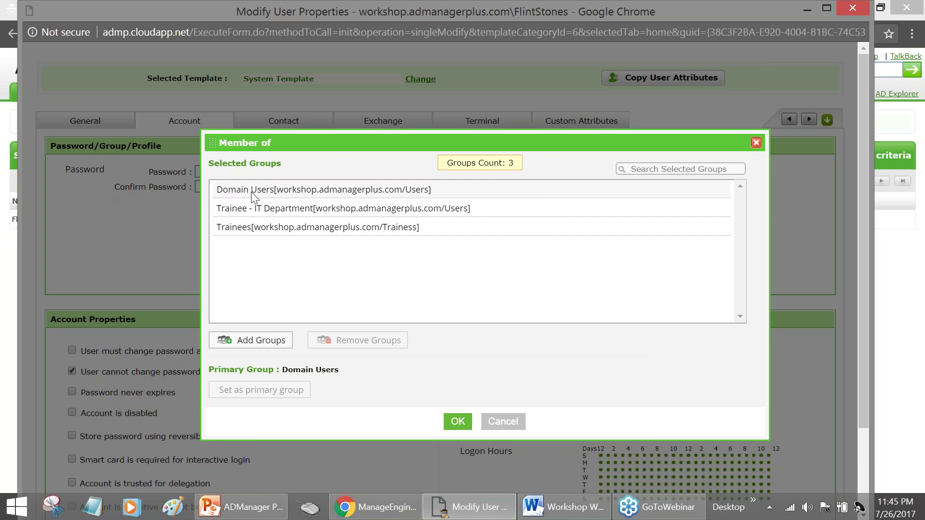
pyautogui.click(756, 143)
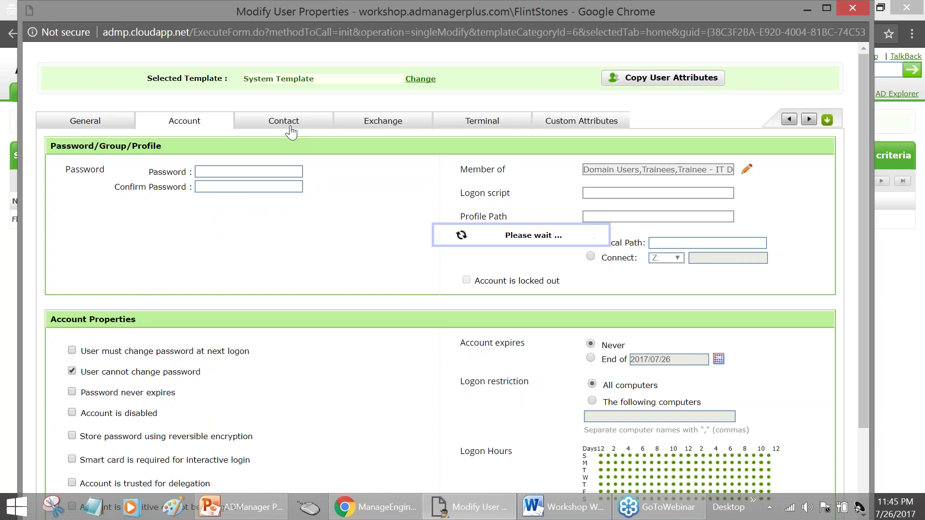
pyautogui.click(291, 129)
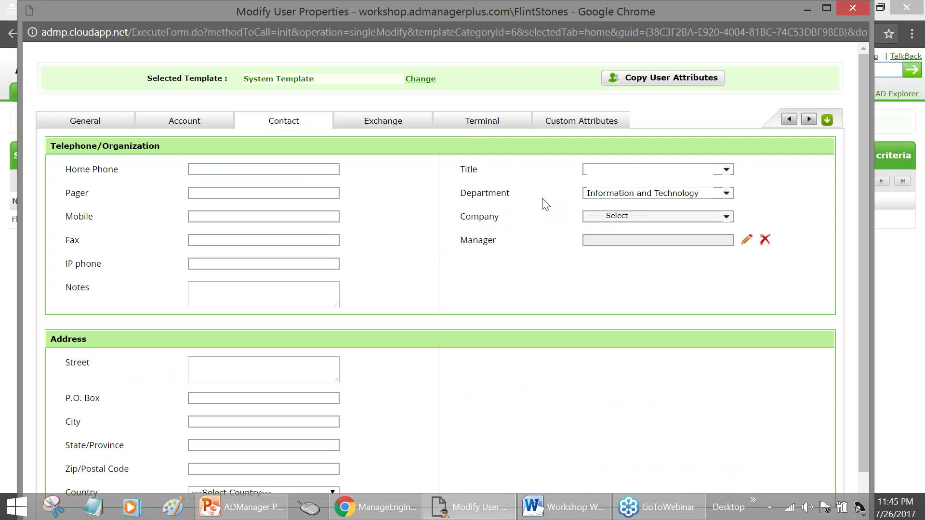
pyautogui.click(853, 8)
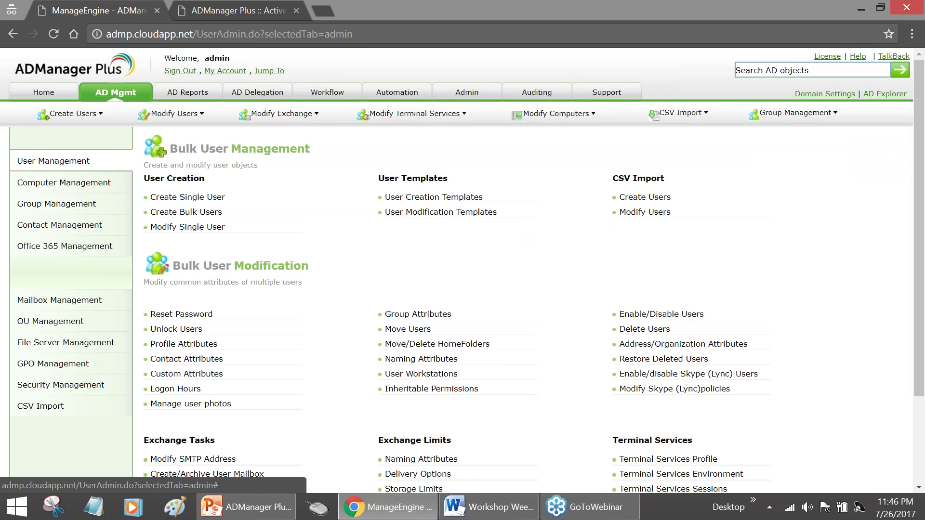
# - Start a new user modification template and name it IT_UserAccount
pyautogui.click(456, 212)
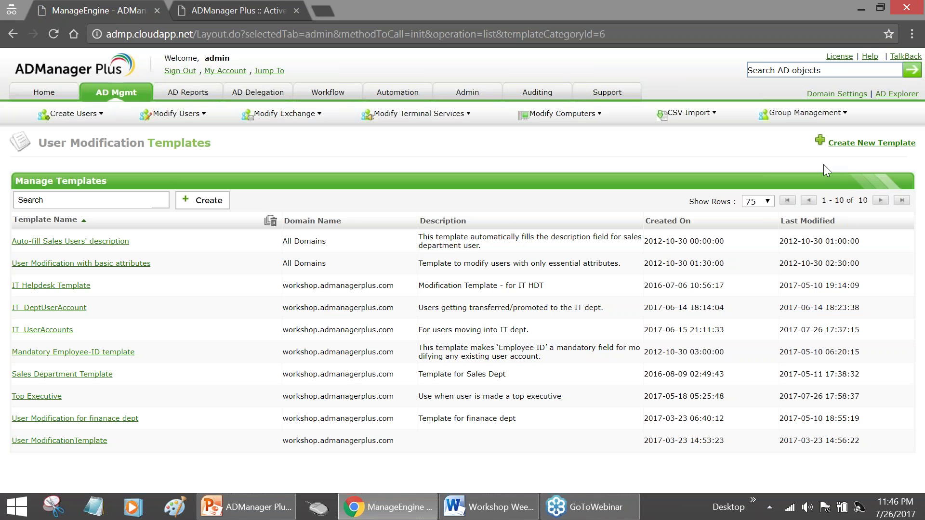
pyautogui.click(901, 144)
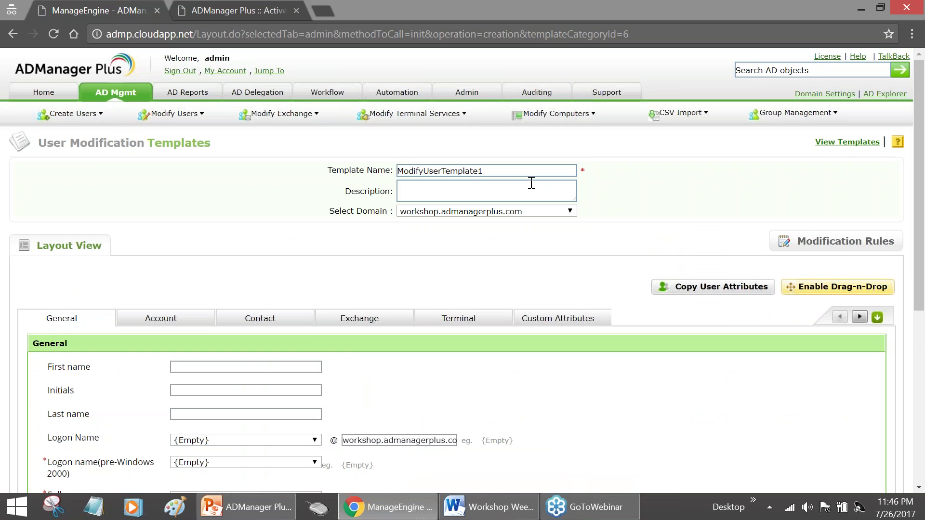
pyautogui.doubleClick(452, 171)
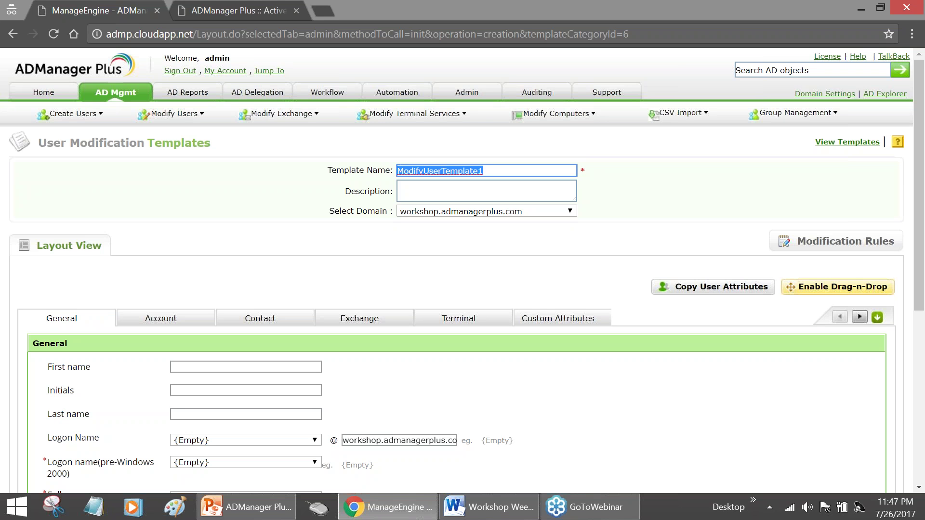
pyautogui.press('BackSpace')
pyautogui.write('IT_Use')
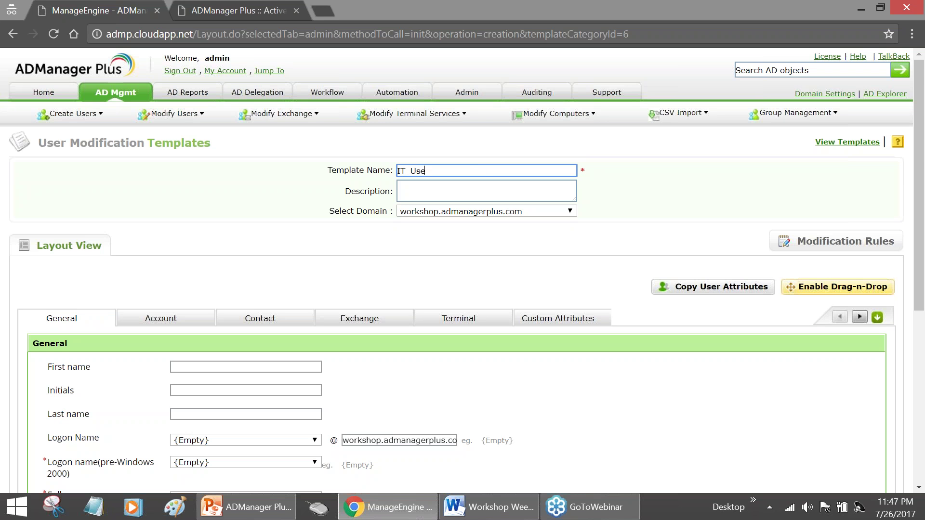
pyautogui.write('rAccount')
# - Describe the modification template as "For users moving into the IT Dept."
pyautogui.press('Tab')
pyautogui.write('For ')
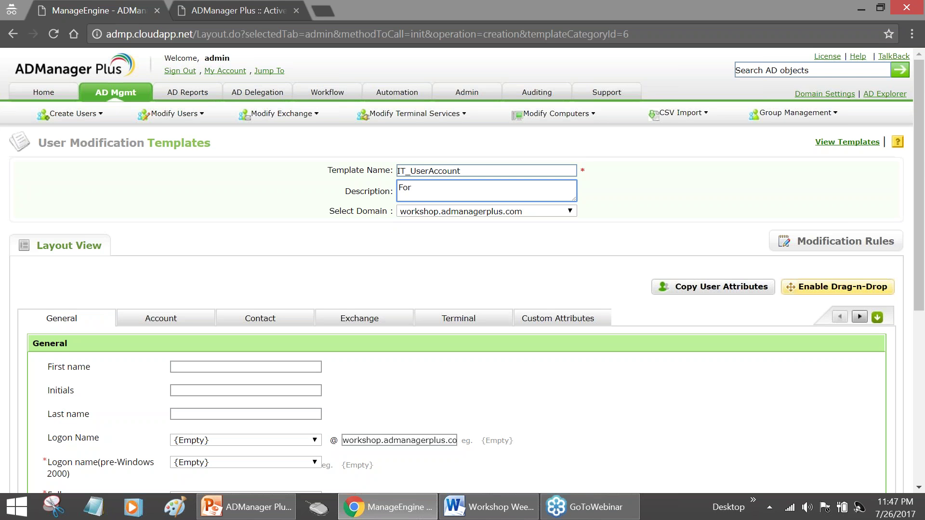
pyautogui.write('users moving into the IT Dept.')
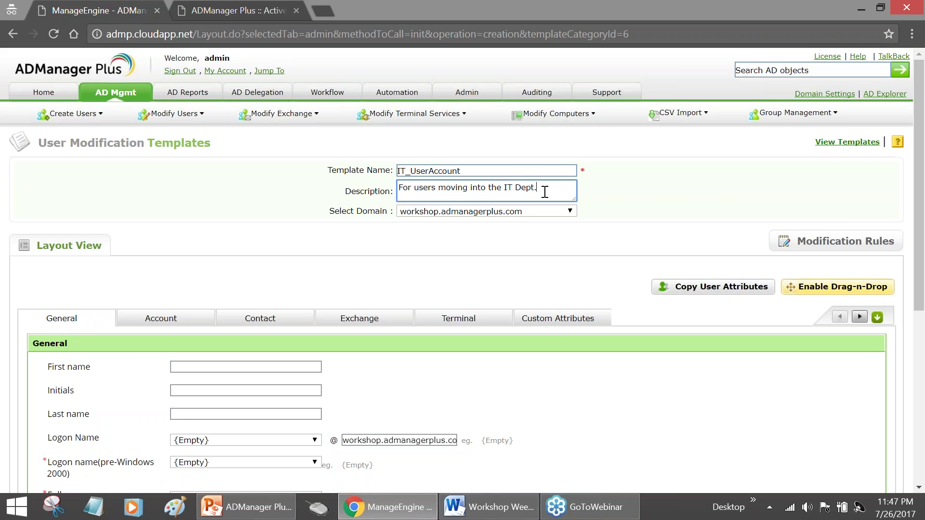
pyautogui.moveTo(545, 191); pyautogui.dragTo(337, 191)
pyautogui.scroll(-2, 309, 254)
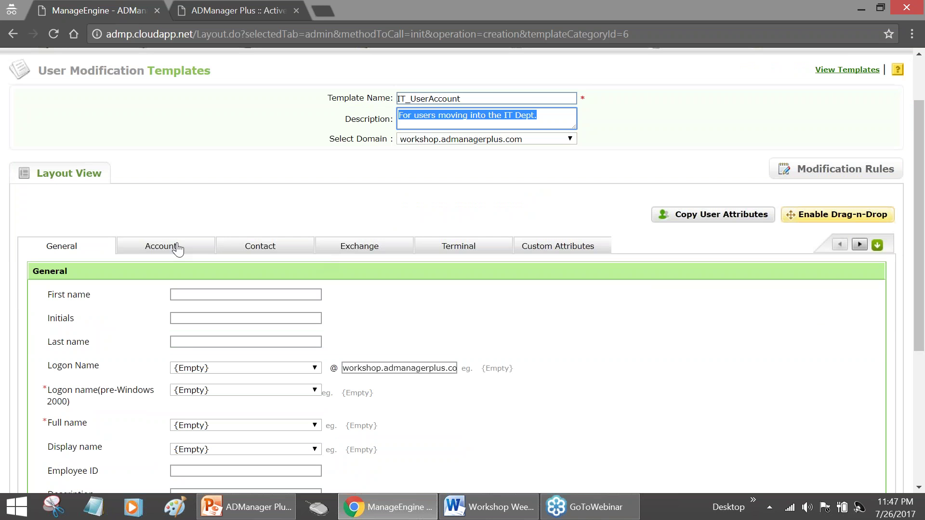
pyautogui.click(237, 213)
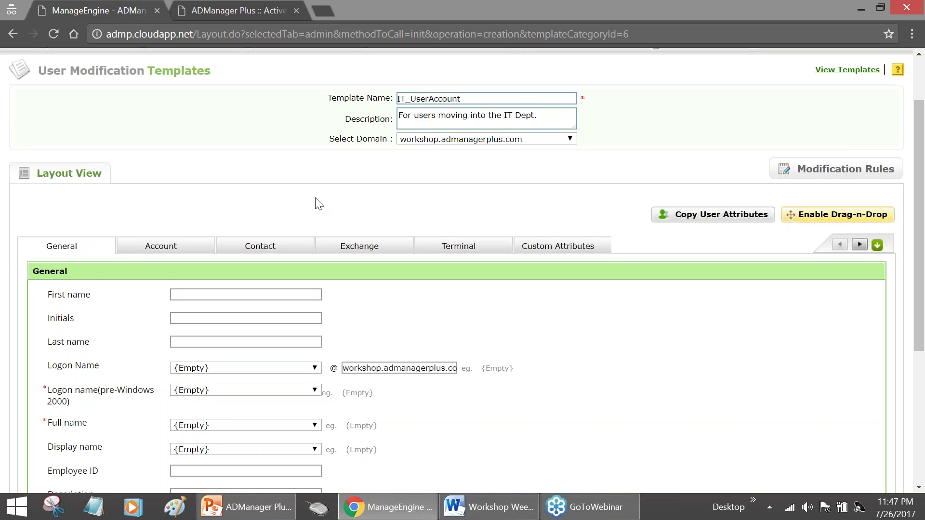
# - Set the Description attribute among the template's general attributes to IT Technician
pyautogui.scroll(-1, 367, 159)
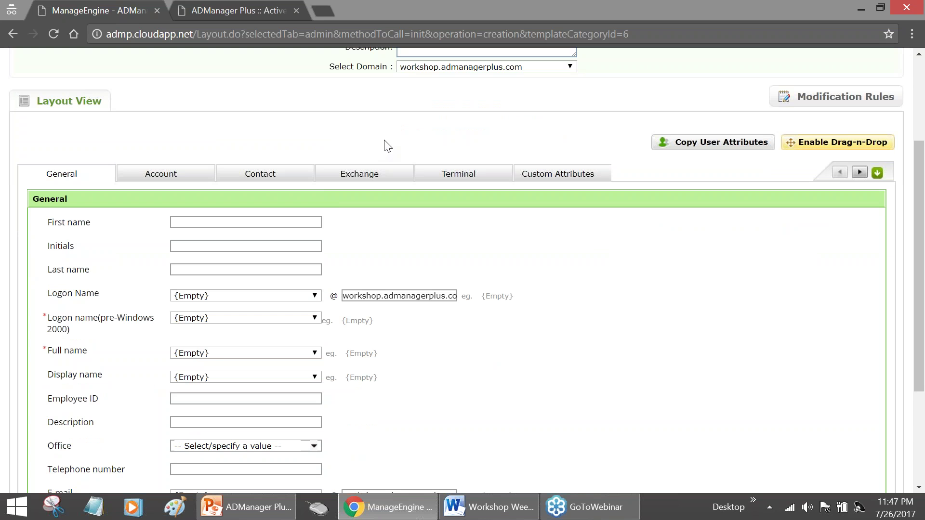
pyautogui.scroll(-1, 387, 145)
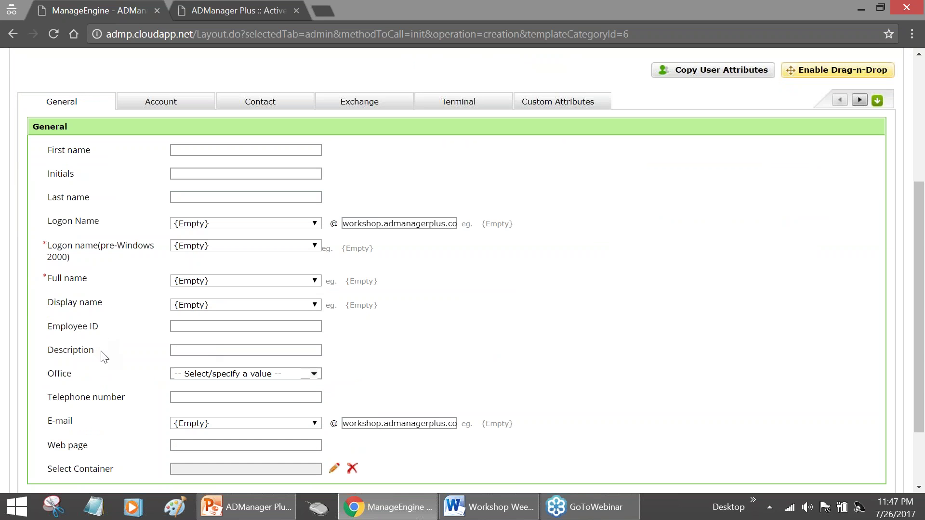
pyautogui.click(199, 353)
pyautogui.write('IT Technician')
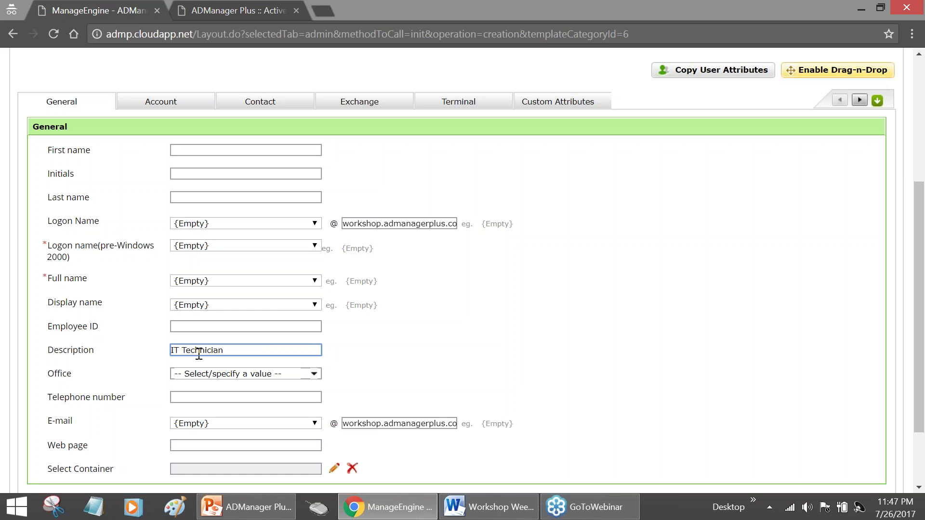
pyautogui.moveTo(230, 353); pyautogui.dragTo(148, 375)
pyautogui.scroll(2, 451, 87)
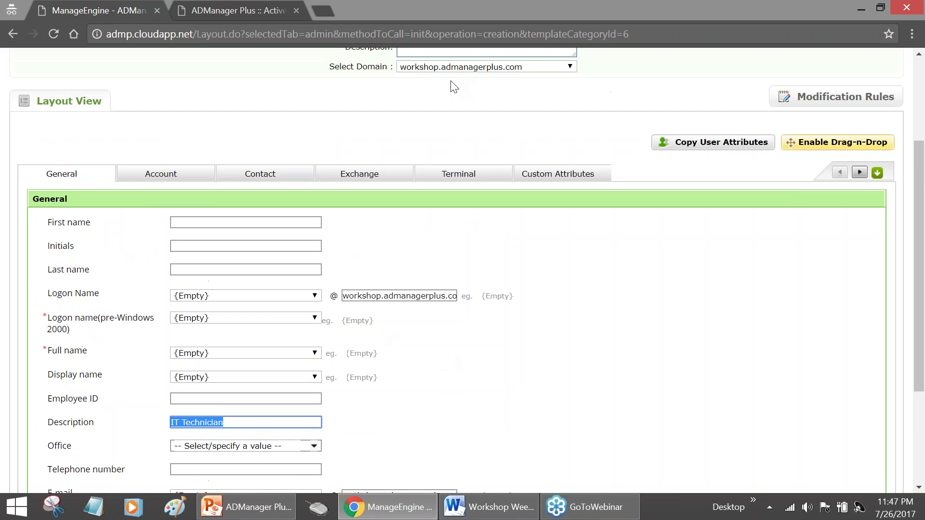
pyautogui.scroll(2, 404, 94)
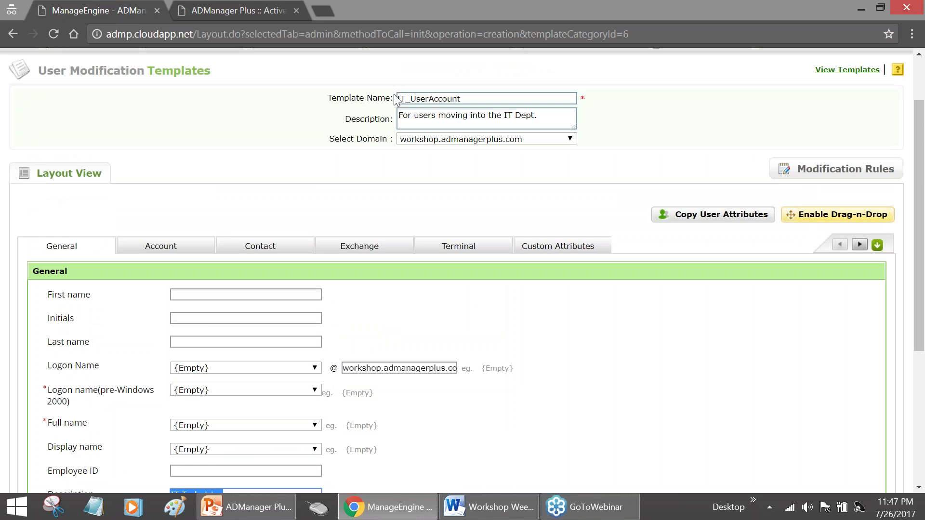
pyautogui.moveTo(403, 98); pyautogui.dragTo(464, 101)
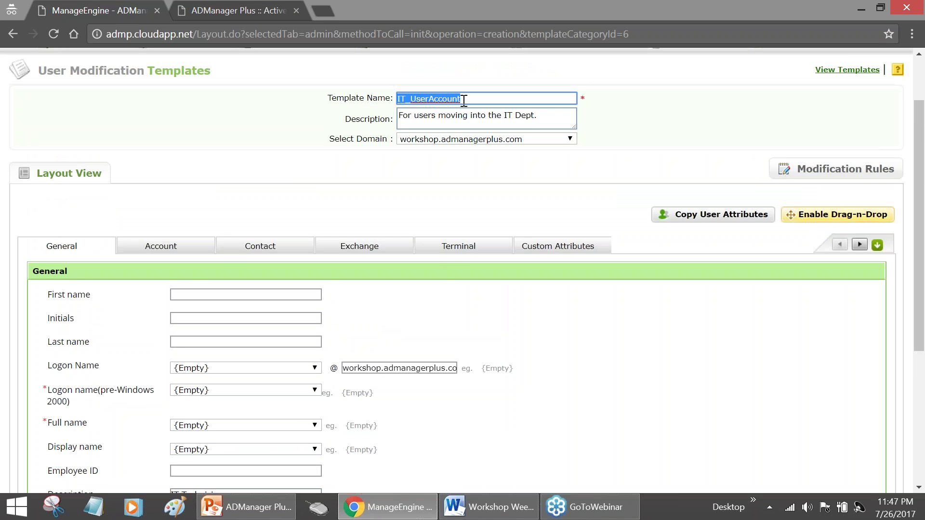
# - Set the template's container to the IT Department OU
pyautogui.scroll(-3, 441, 261)
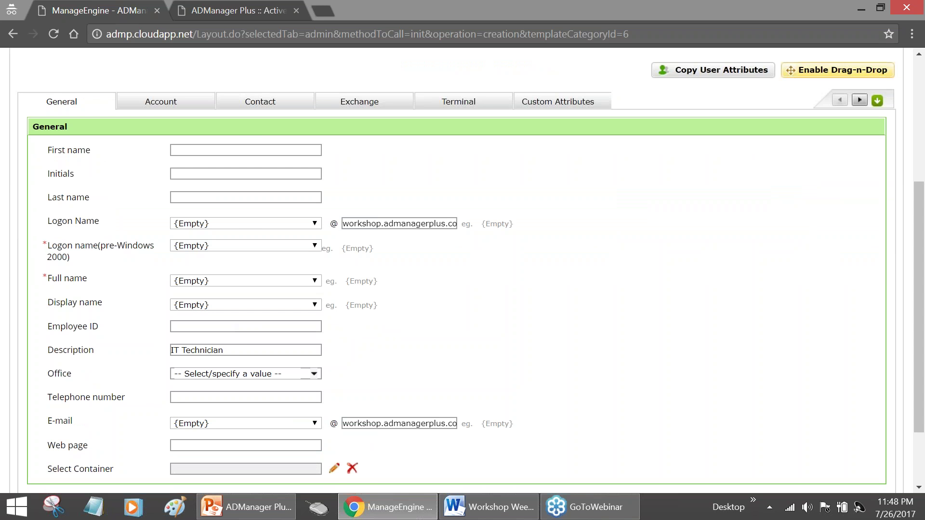
pyautogui.click(335, 469)
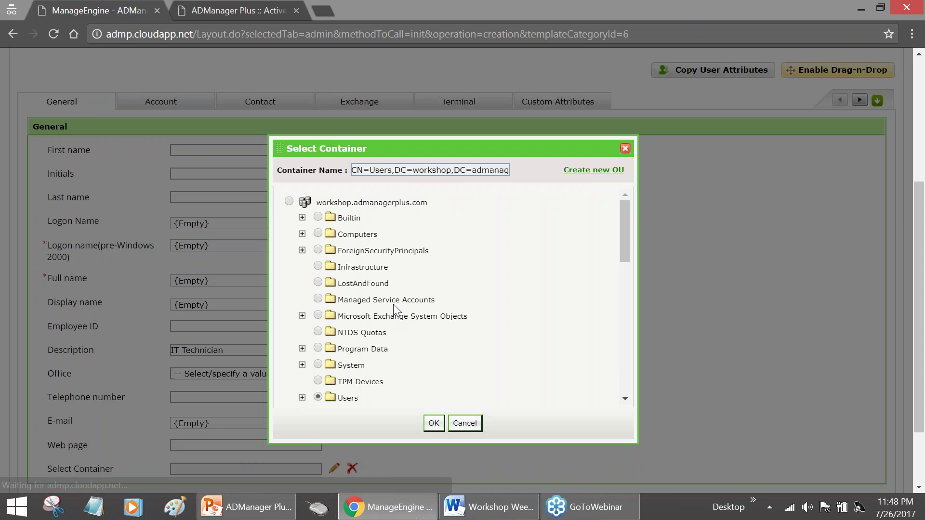
pyautogui.moveTo(624, 242); pyautogui.dragTo(640, 332)
pyautogui.click(318, 354)
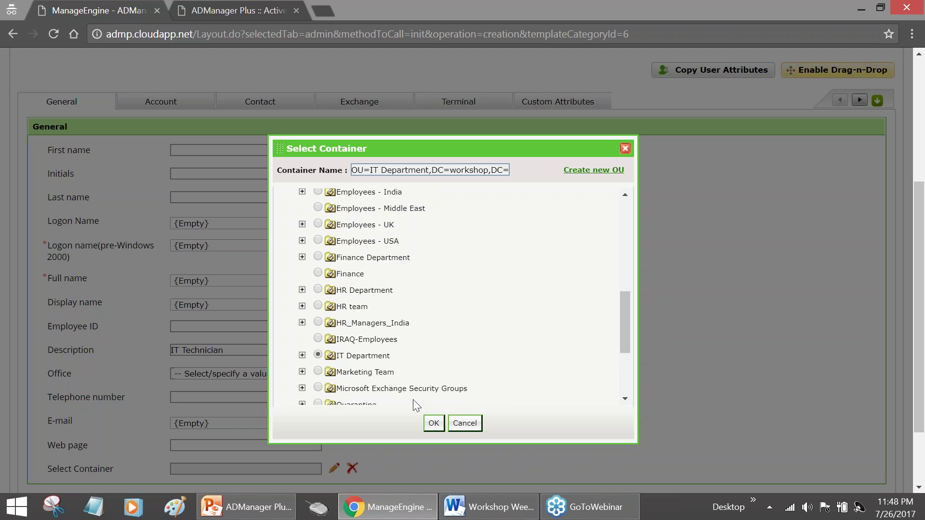
pyautogui.click(433, 423)
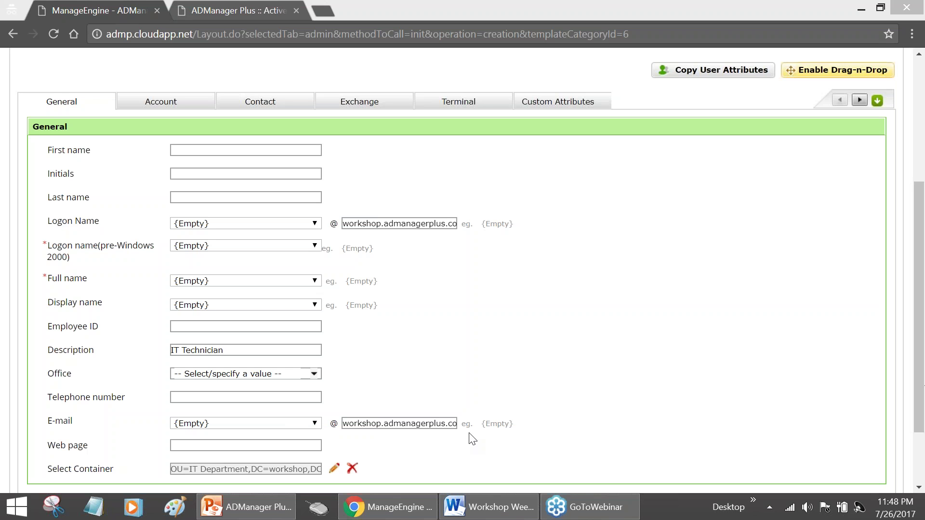
pyautogui.click(459, 355)
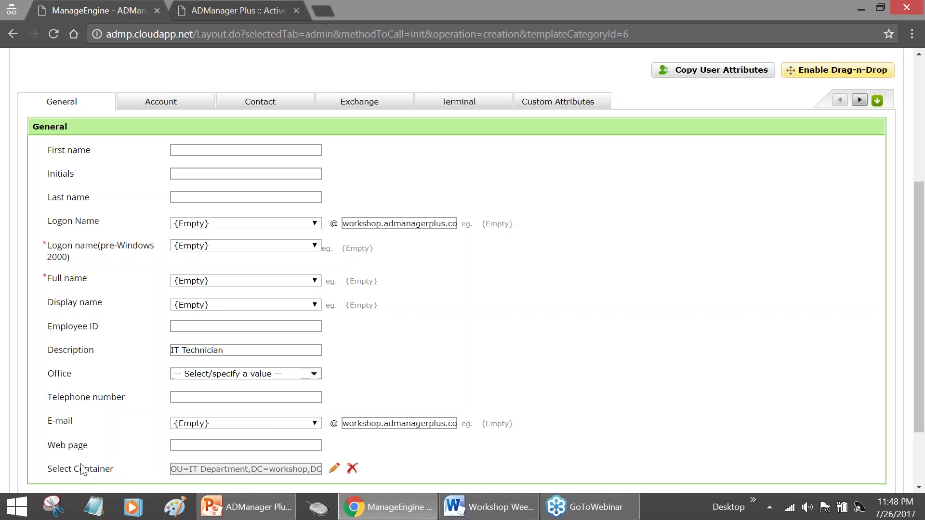
# - Add the IT - ACL Group, IT Admin, IT support and IT Technicians Group groups to the template's Member of account attribute
pyautogui.scroll(3, 228, 455)
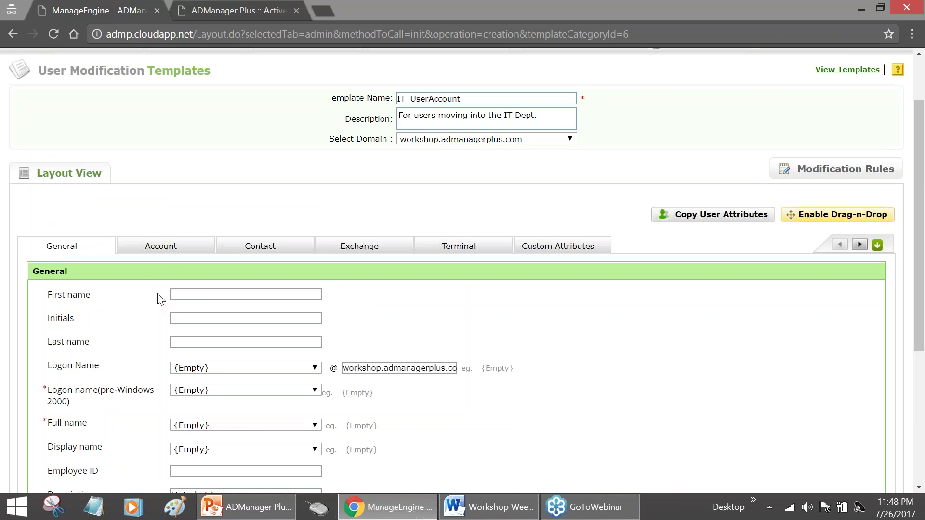
pyautogui.click(161, 246)
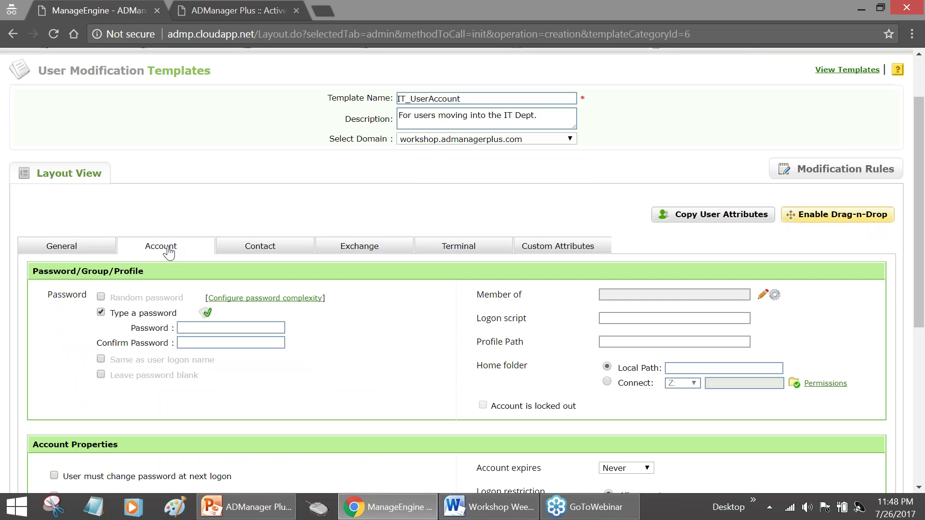
pyautogui.click(763, 296)
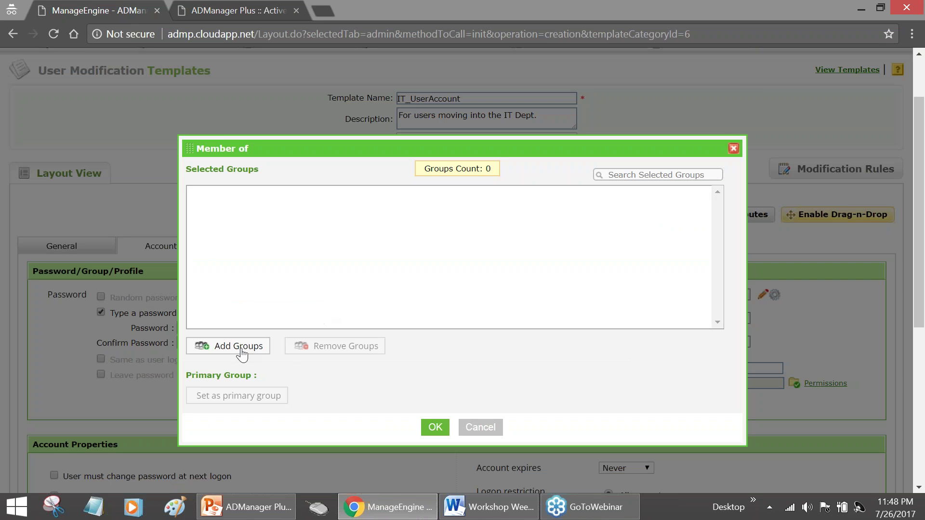
pyautogui.click(242, 354)
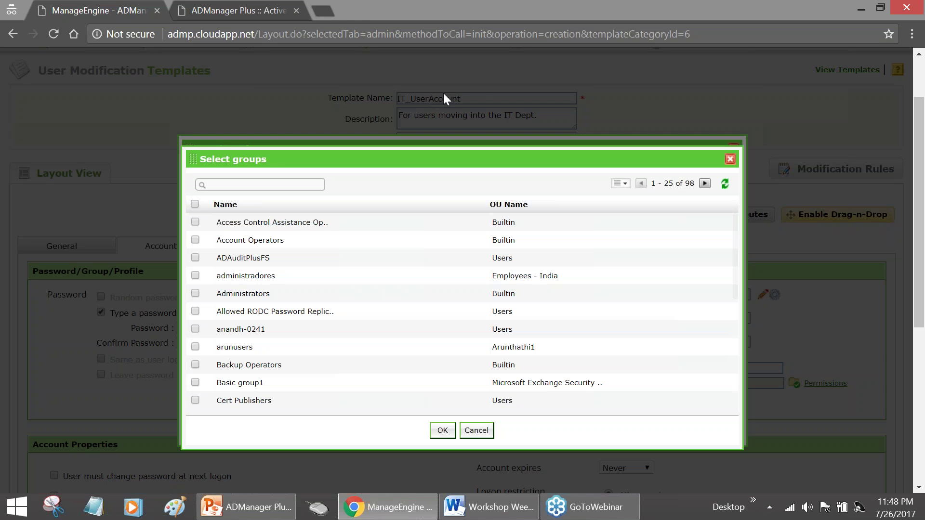
pyautogui.click(260, 184)
pyautogui.write('IT')
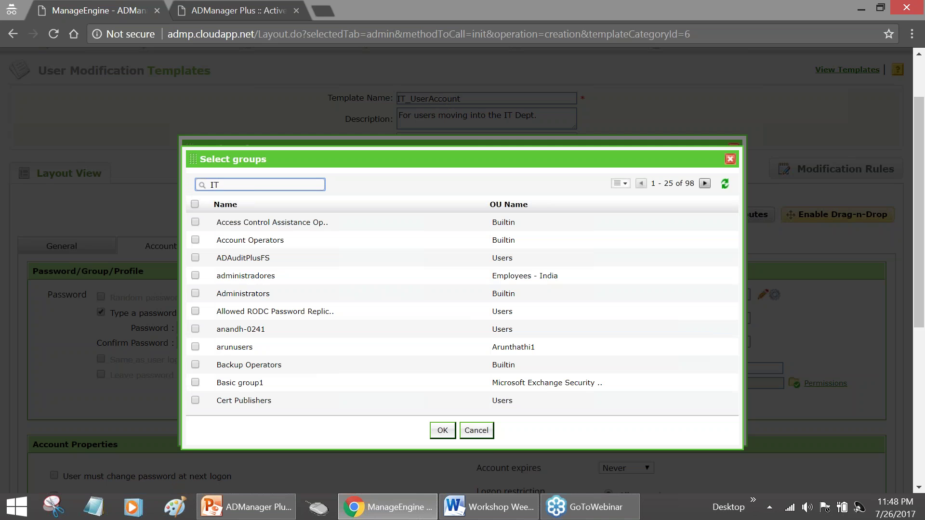
pyautogui.press('Return')
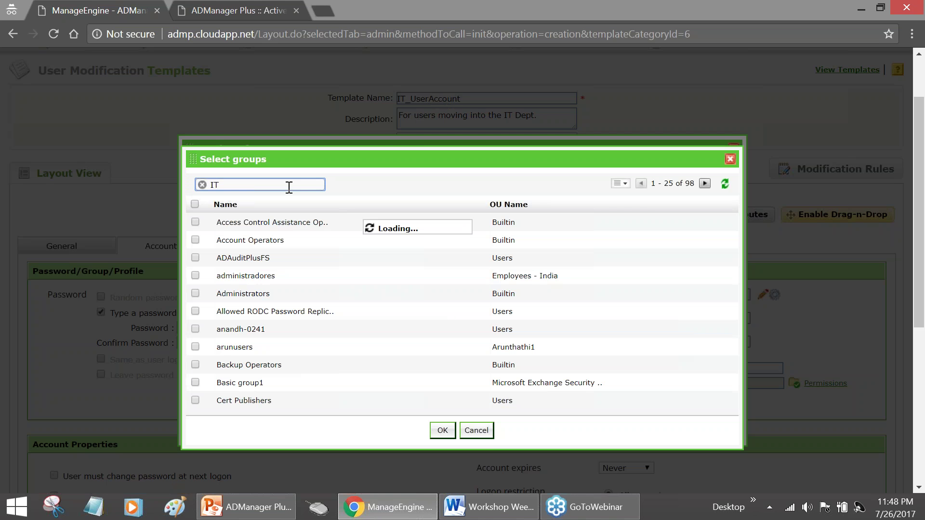
pyautogui.scroll(-1, 463, 308)
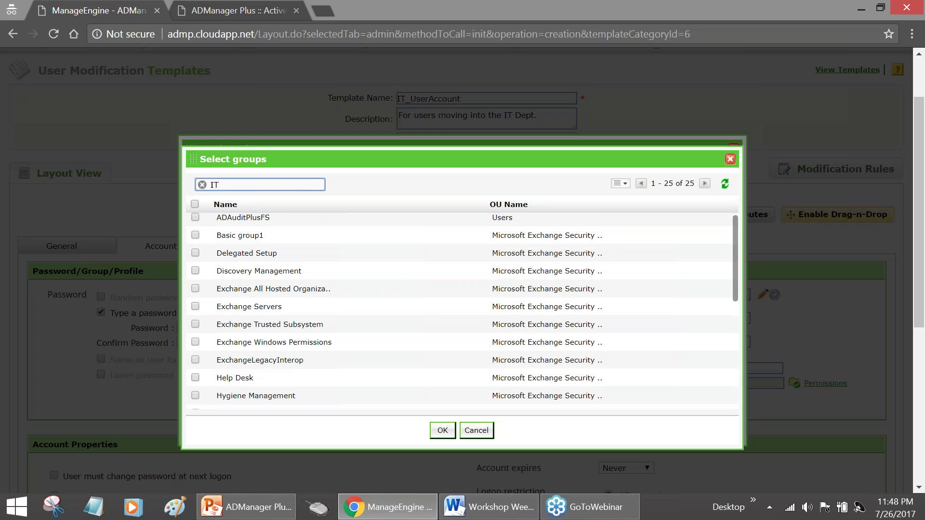
pyautogui.scroll(-3, 196, 361)
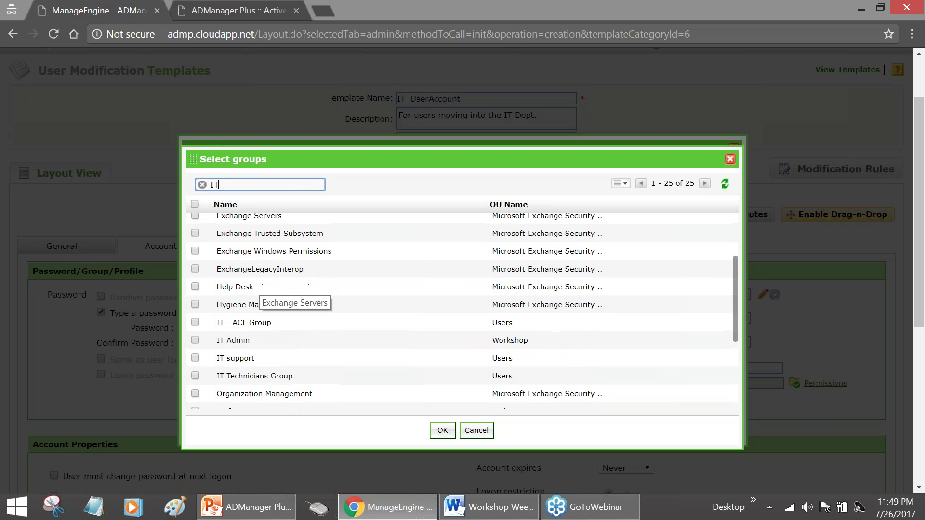
pyautogui.click(195, 356)
pyautogui.click(195, 338)
pyautogui.click(195, 320)
pyautogui.click(196, 302)
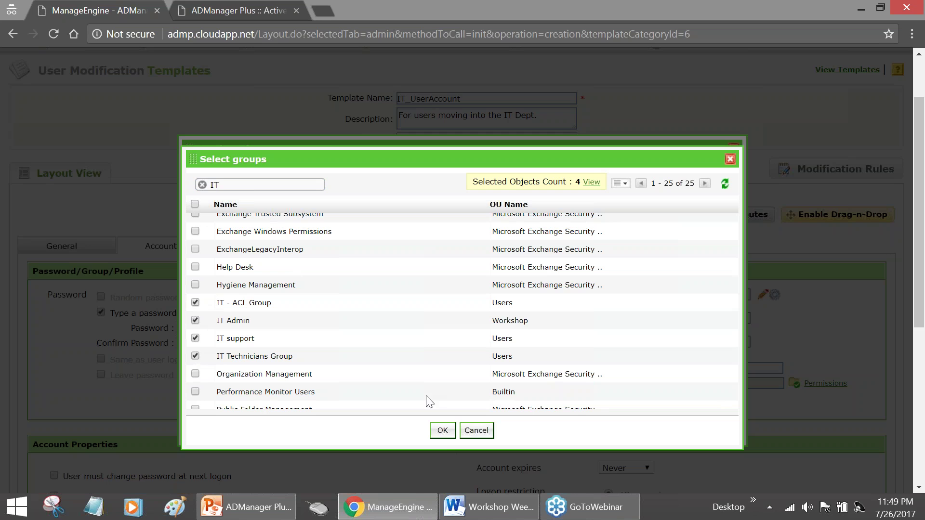
pyautogui.click(442, 430)
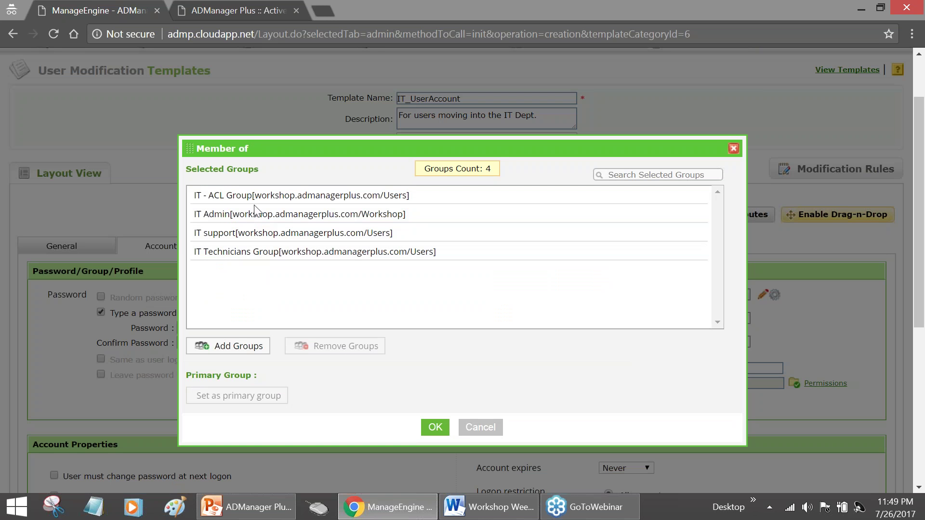
# - Make IT support the primary group and have the template clear all existing group memberships
pyautogui.click(249, 236)
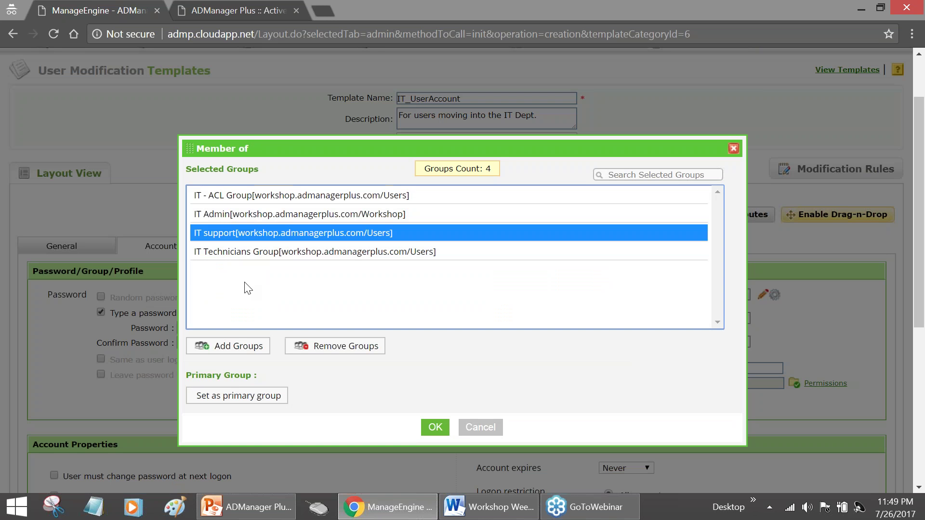
pyautogui.click(241, 399)
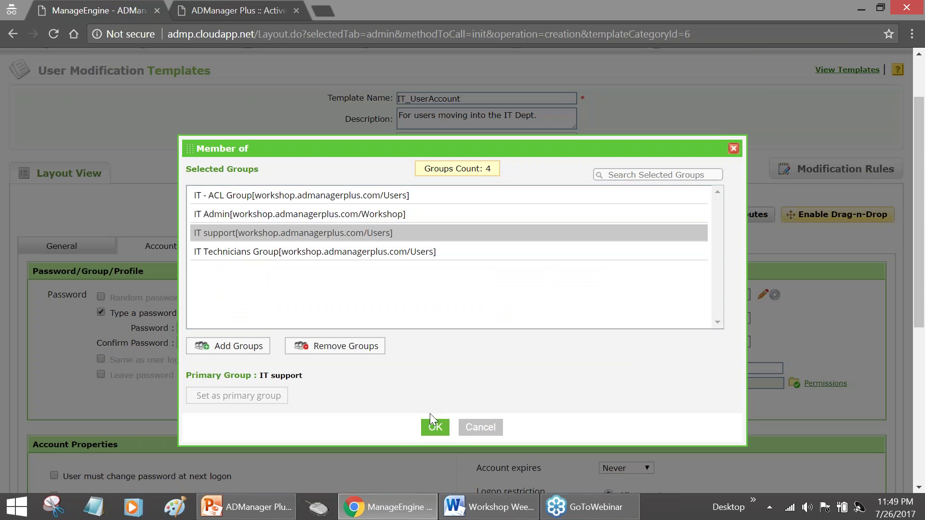
pyautogui.click(434, 426)
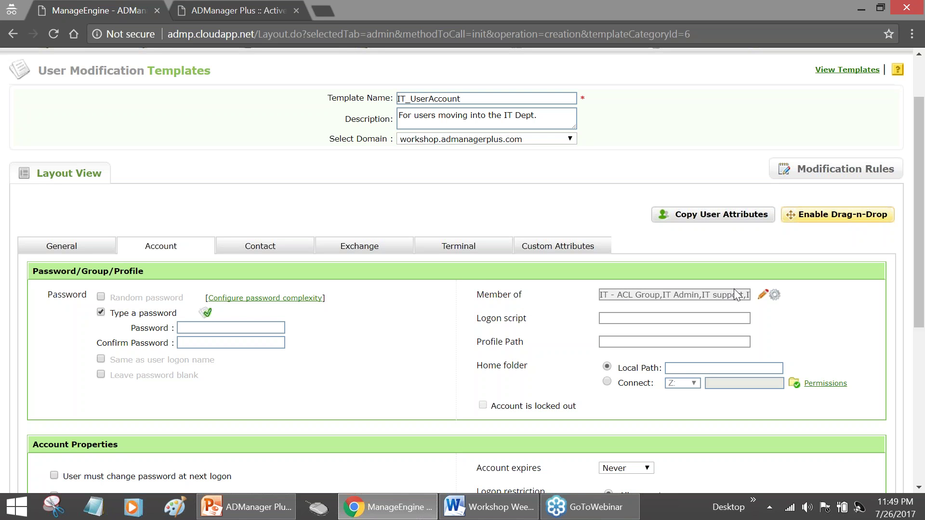
pyautogui.click(775, 296)
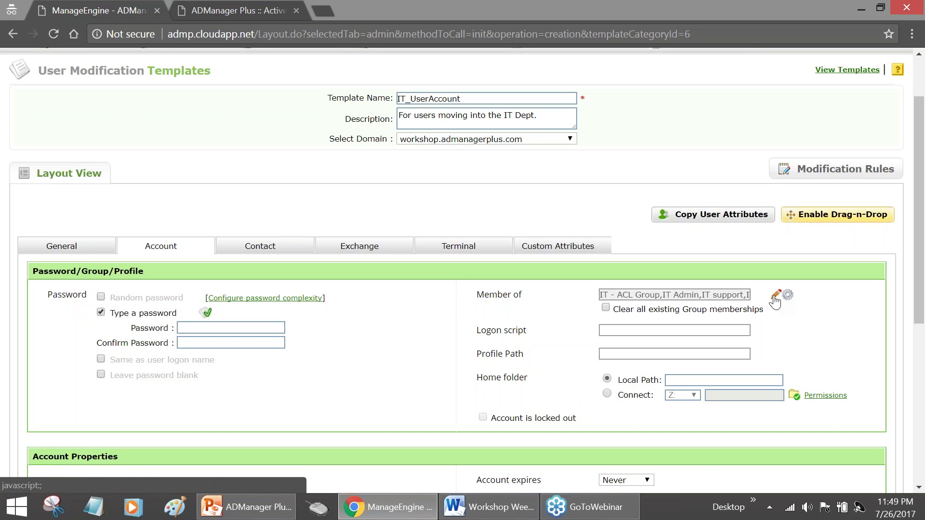
pyautogui.click(609, 308)
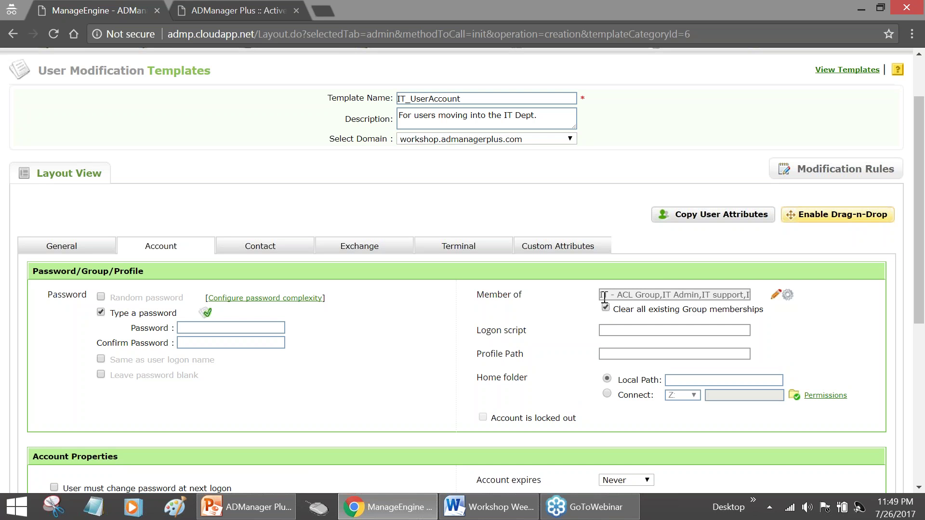
# - Set the template's manager to ITAdmin-US and its department to Information and Technology in the contact attributes
pyautogui.click(255, 238)
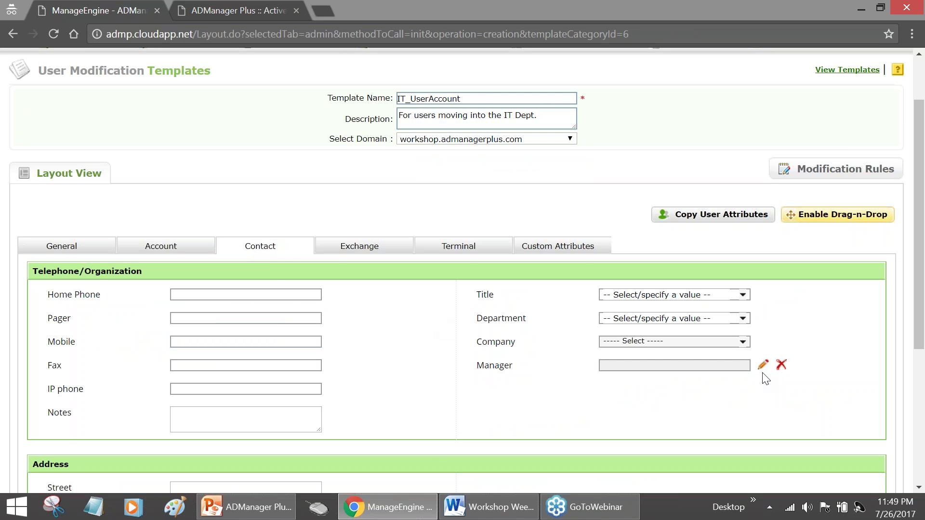
pyautogui.click(647, 361)
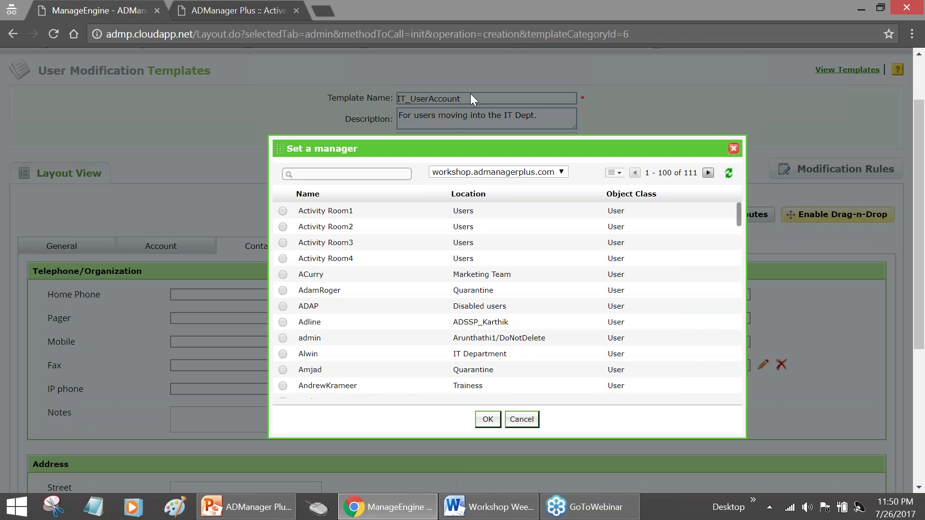
pyautogui.click(391, 178)
pyautogui.write('ITad')
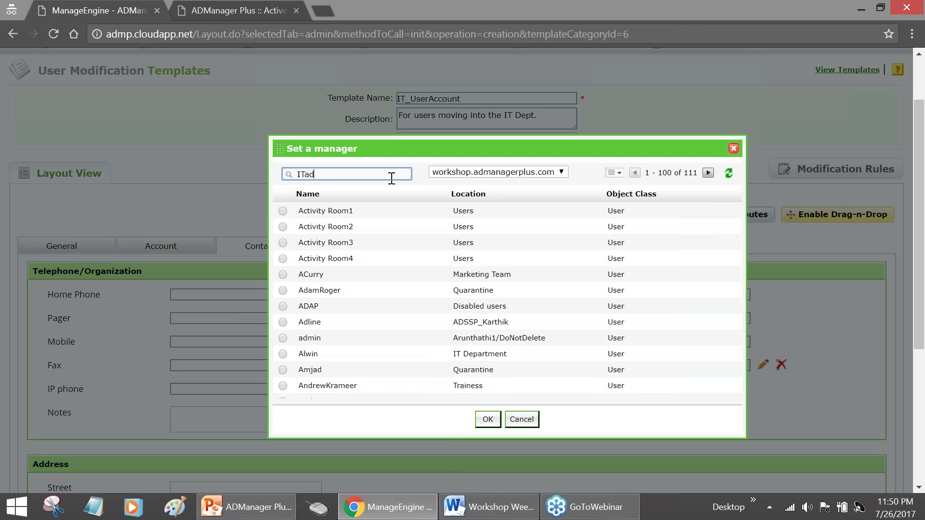
pyautogui.write('min')
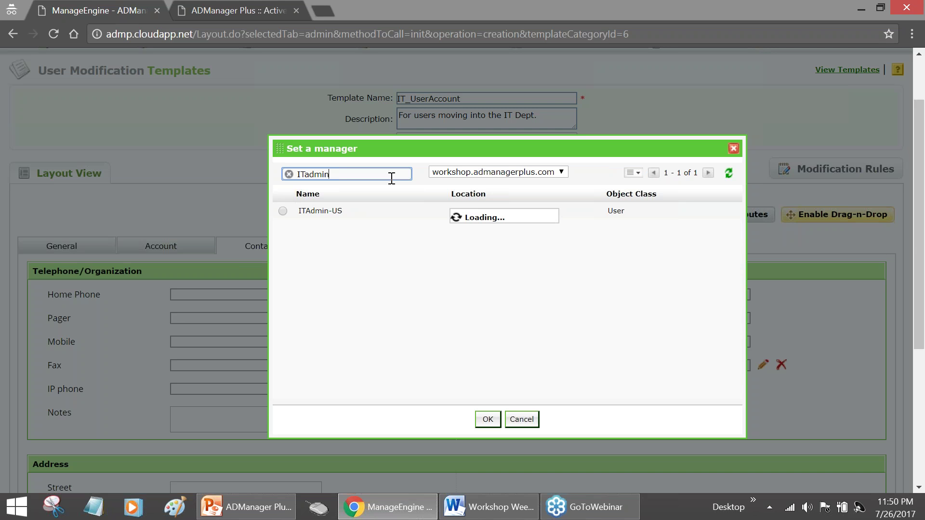
pyautogui.click(282, 211)
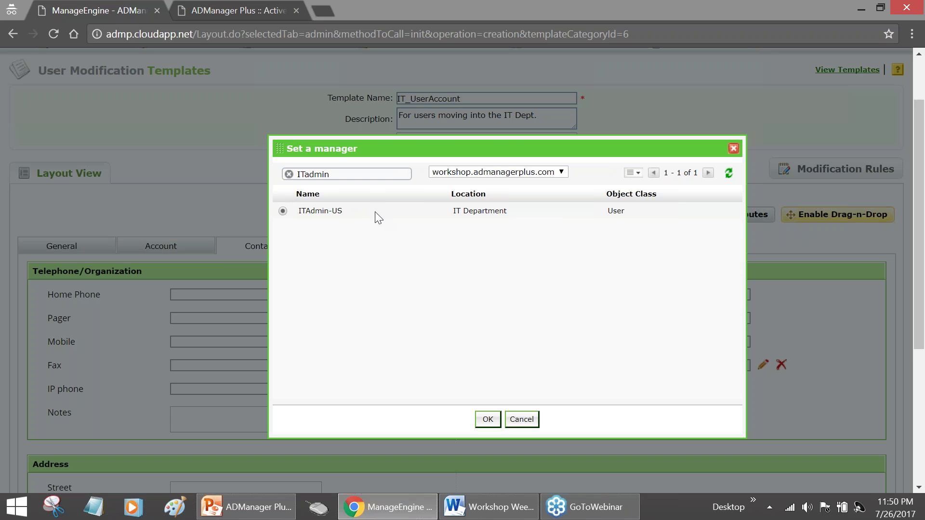
pyautogui.click(487, 420)
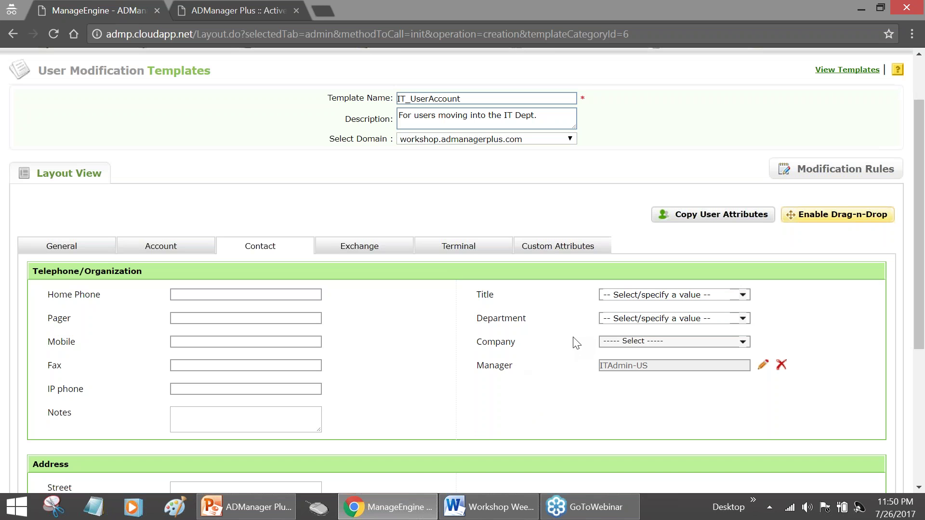
pyautogui.click(648, 319)
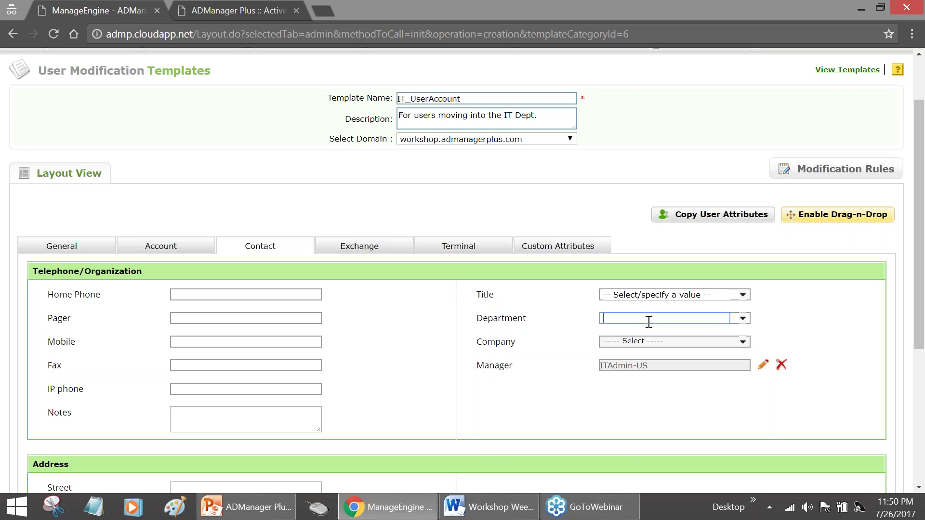
pyautogui.click(637, 399)
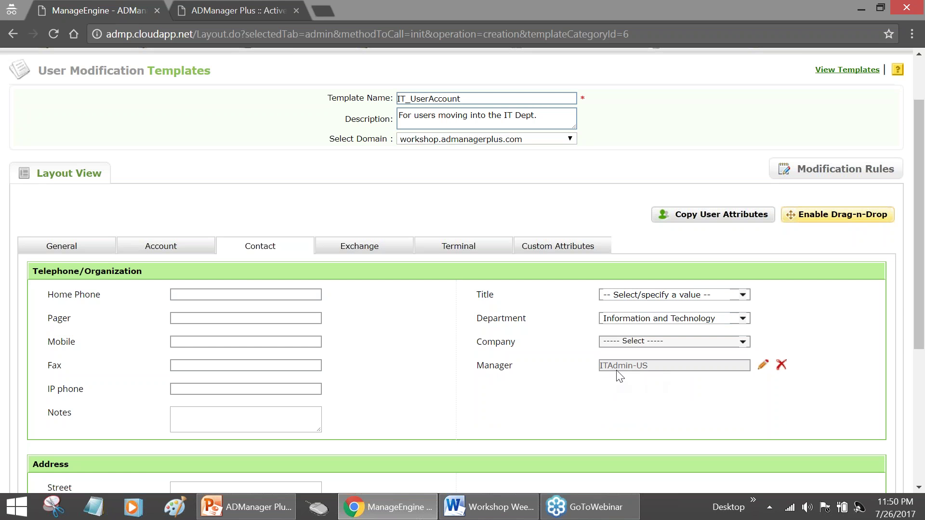
# - Enable the "User cannot change password" option in the template's account properties
pyautogui.scroll(1, 654, 373)
pyautogui.scroll(-1, 623, 374)
pyautogui.scroll(-2, 622, 369)
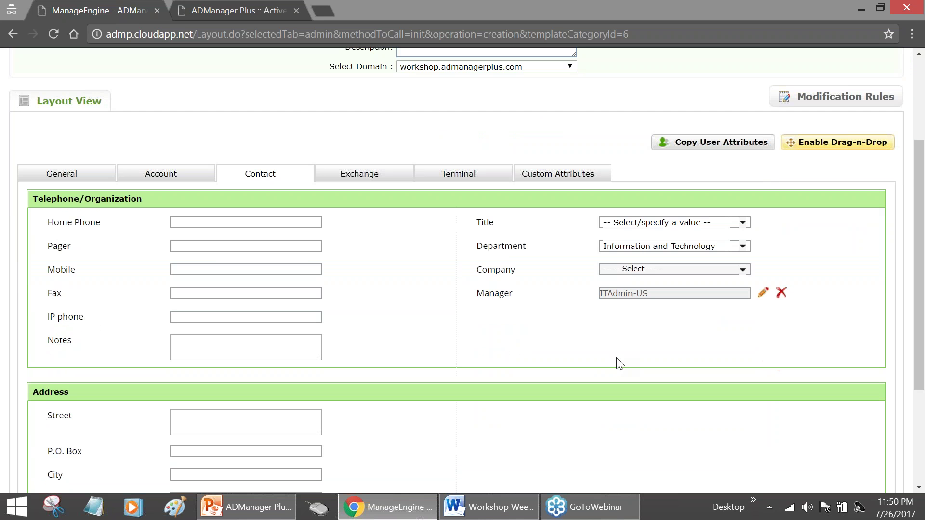
pyautogui.click(160, 174)
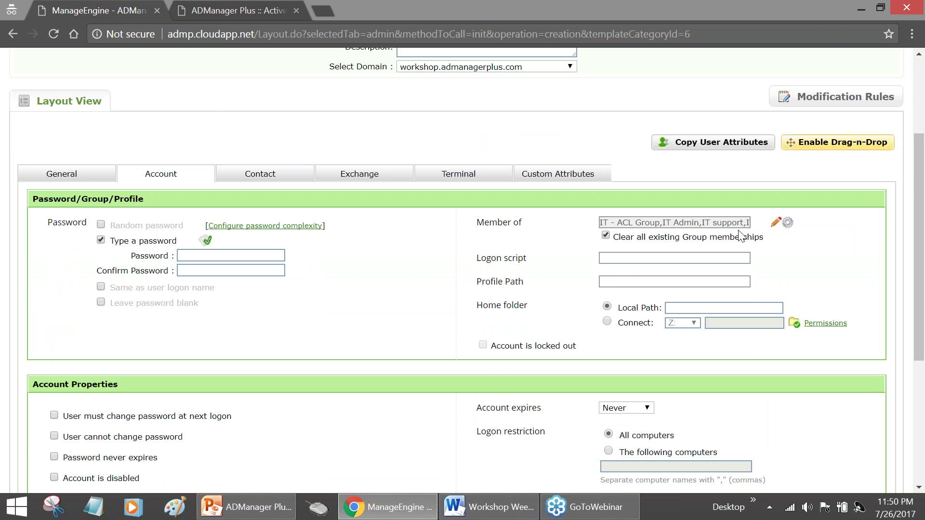
pyautogui.scroll(-1, 740, 235)
pyautogui.click(54, 364)
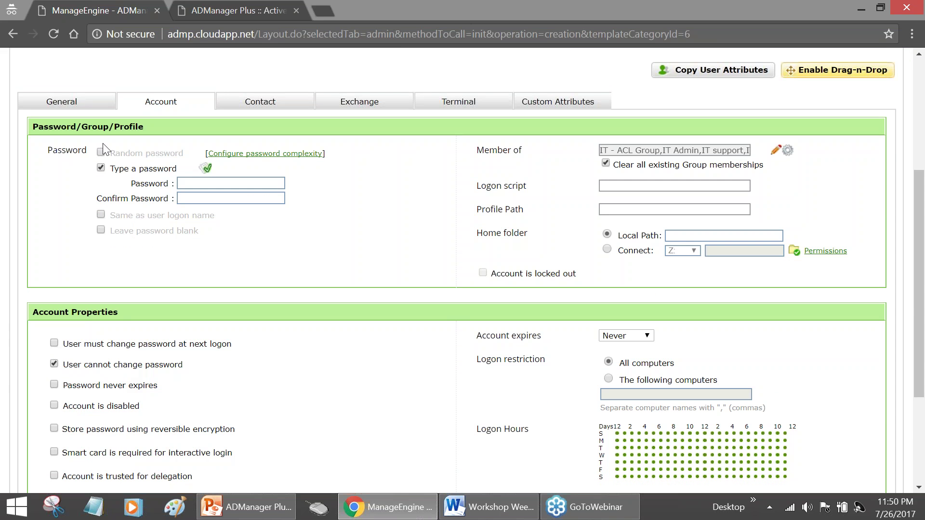
# - Review the template's name, description and container, its group memberships and account options, and its department and manager
pyautogui.click(76, 103)
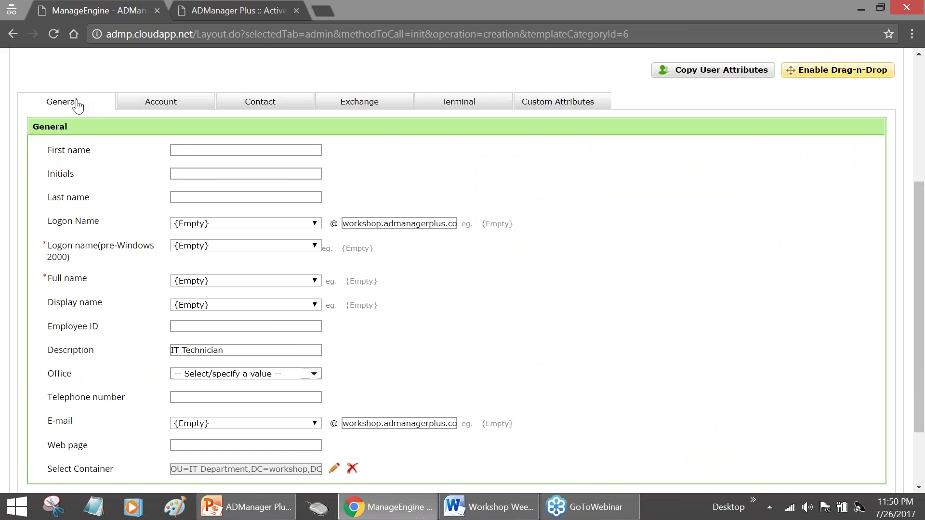
pyautogui.scroll(-2, 182, 300)
pyautogui.tripleClick(188, 278)
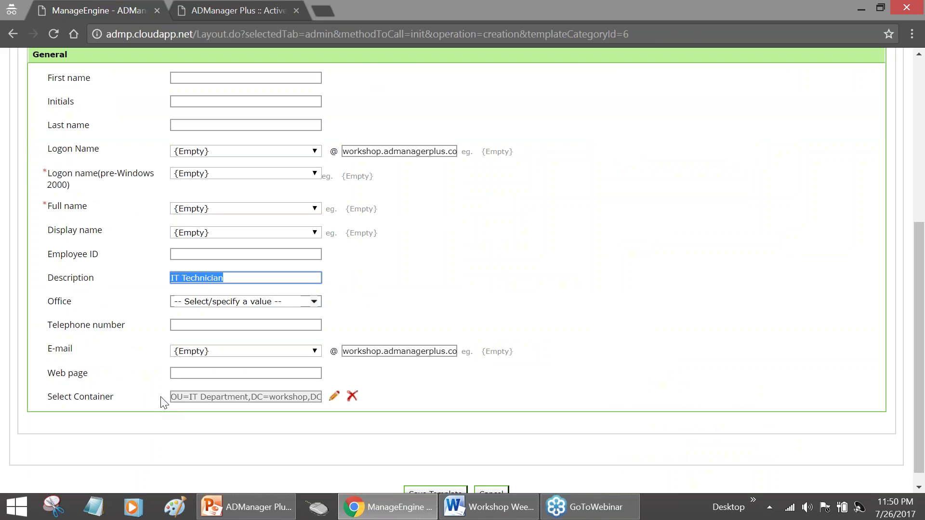
pyautogui.scroll(6, 249, 396)
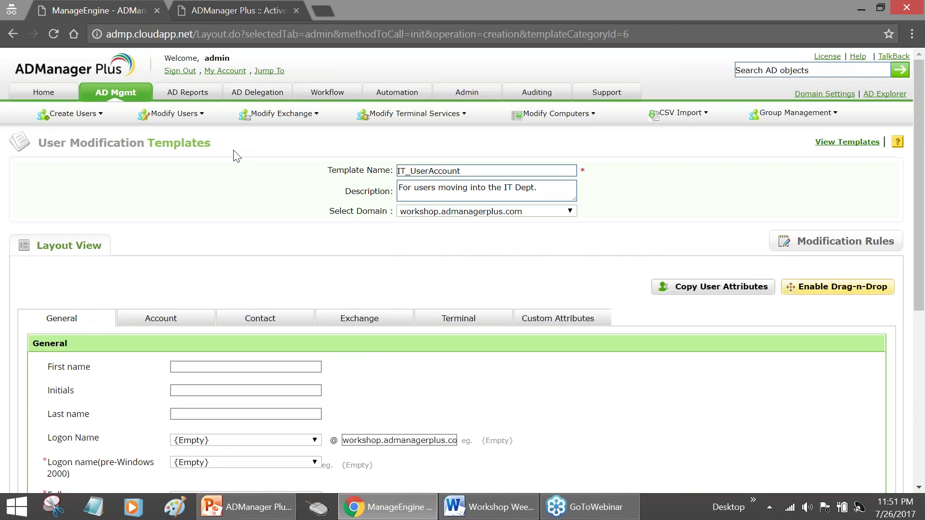
pyautogui.click(379, 174)
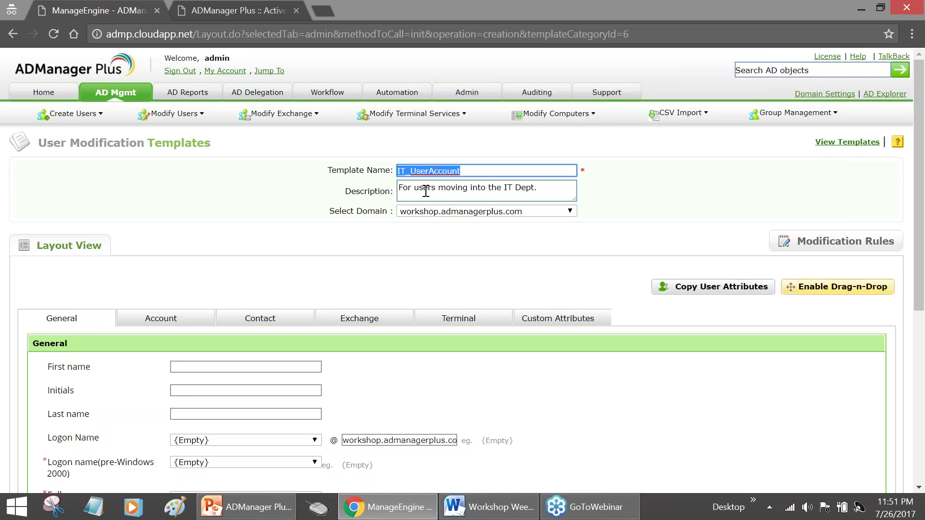
pyautogui.scroll(-2, 289, 264)
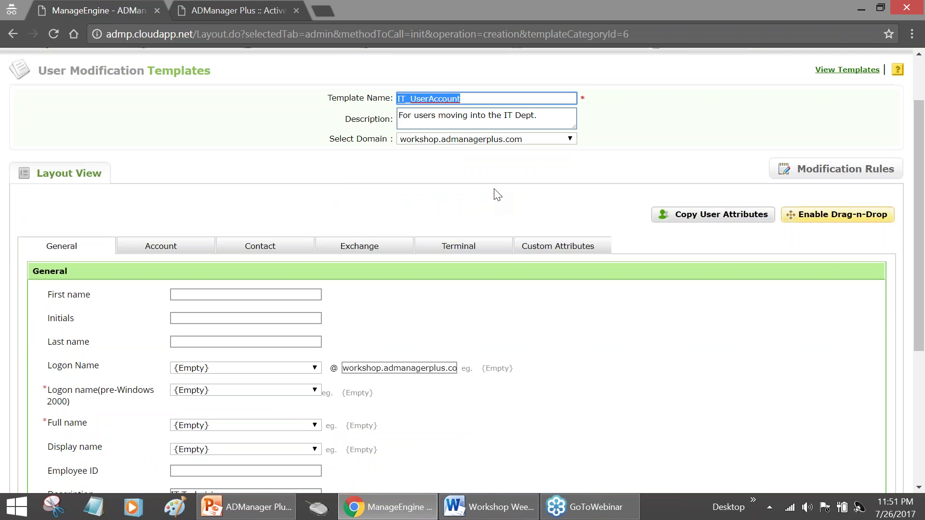
pyautogui.scroll(-2, 501, 193)
pyautogui.scroll(-2, 81, 183)
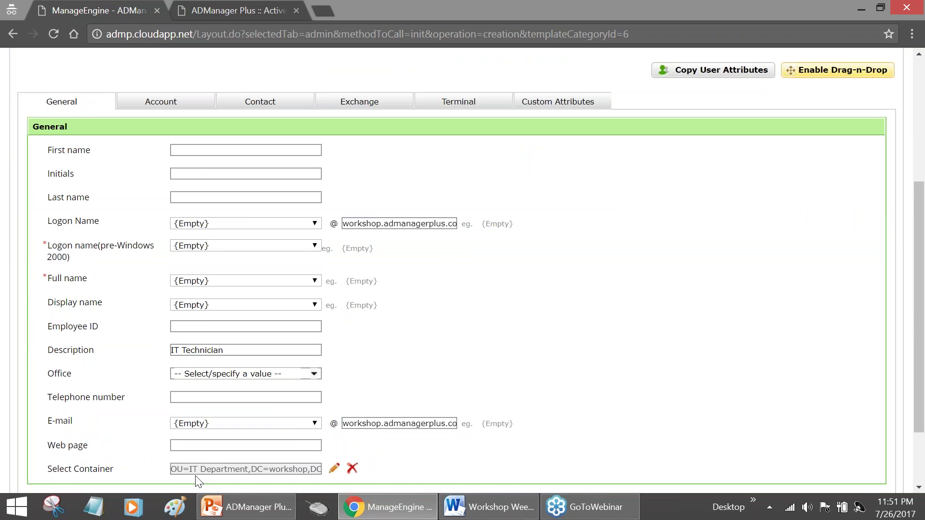
pyautogui.click(153, 105)
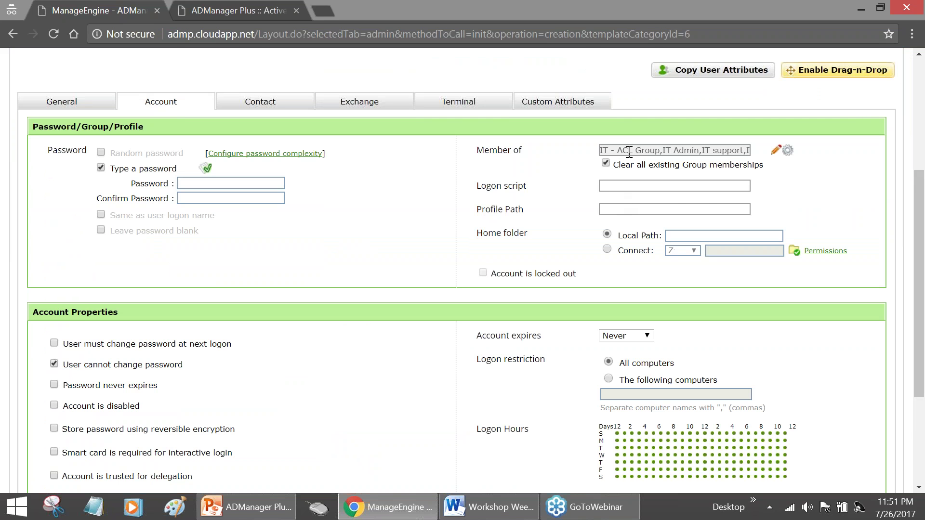
pyautogui.click(245, 103)
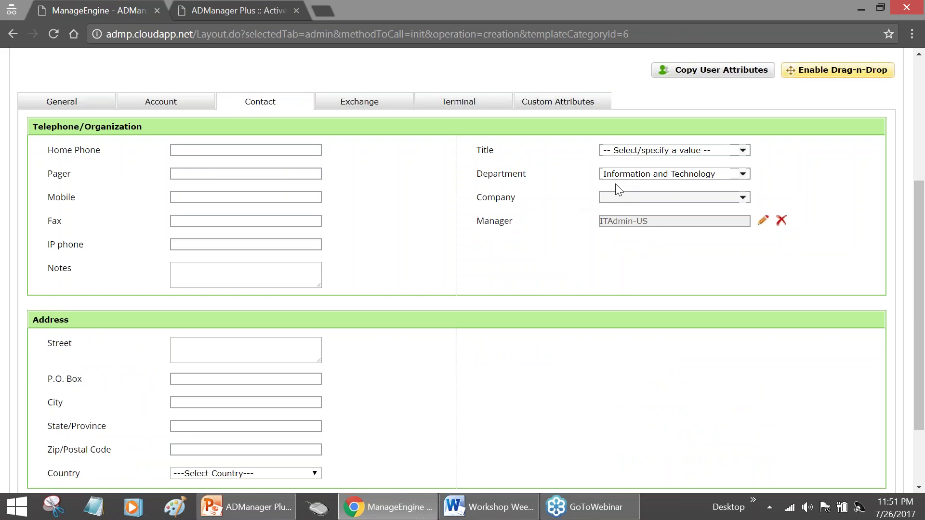
pyautogui.scroll(2, 611, 264)
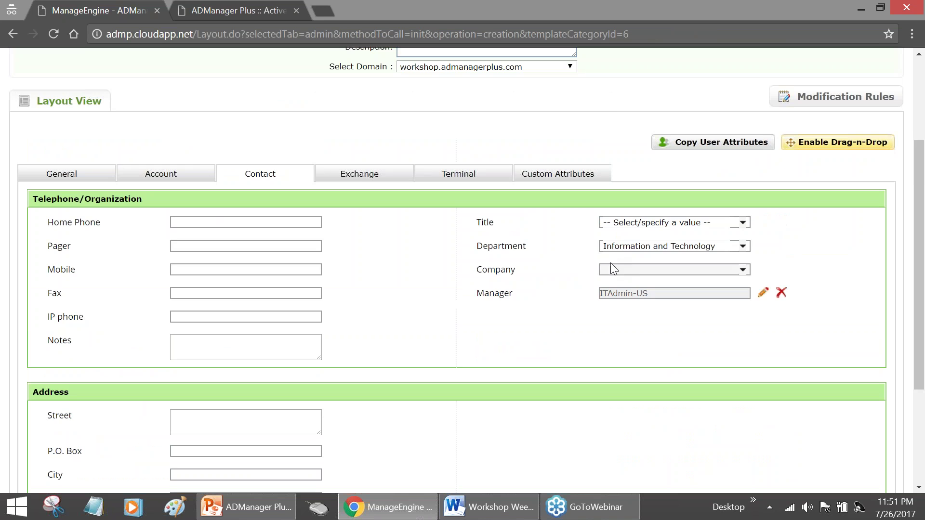
# - Start copying user attributes from the IT Department user near the list's start, excluding Employee ID and Telephone number from the general attributes
pyautogui.scroll(3, 532, 305)
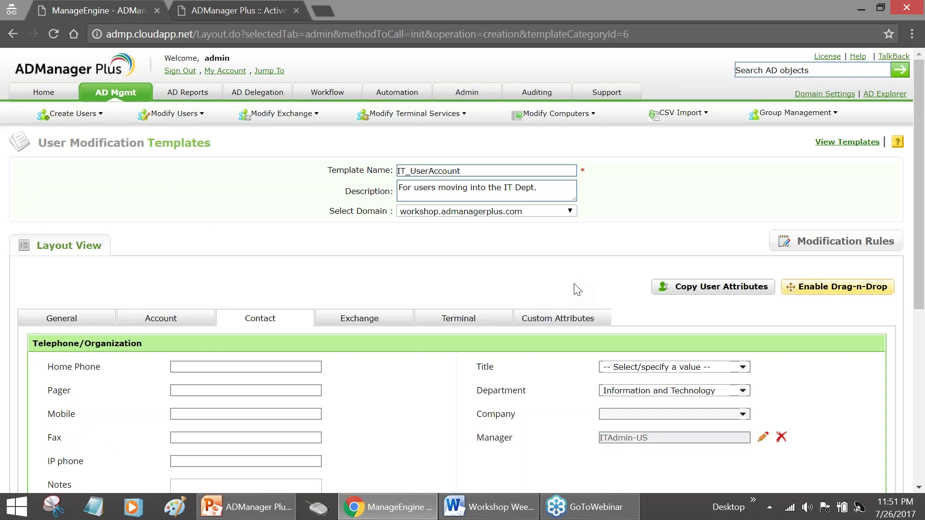
pyautogui.click(733, 289)
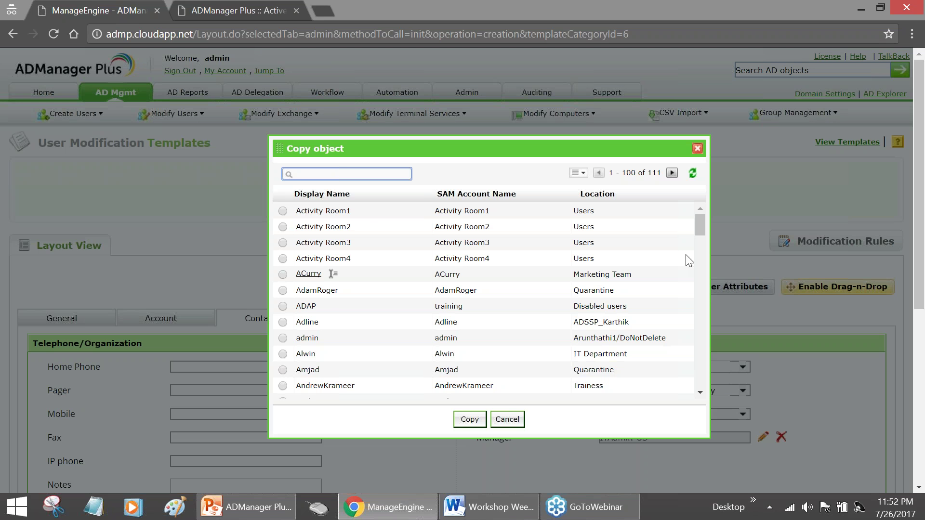
pyautogui.scroll(-1, 697, 232)
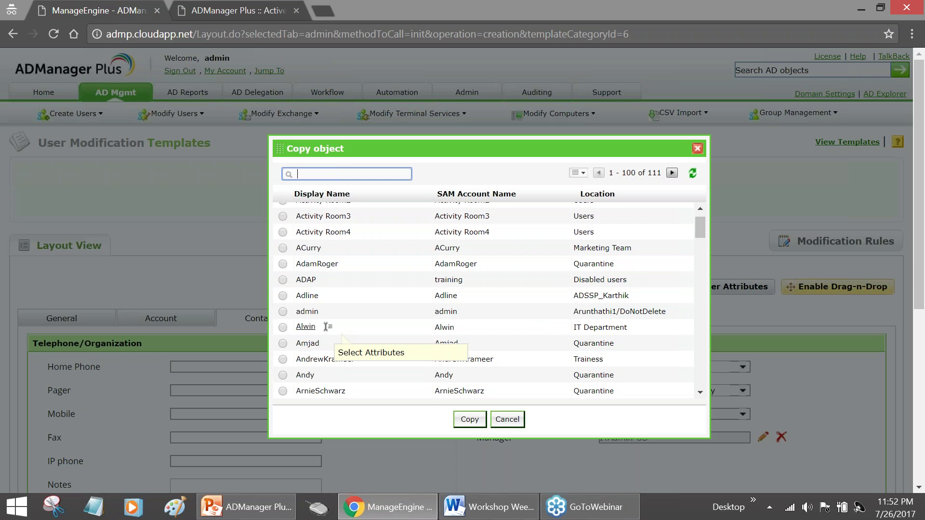
pyautogui.click(328, 328)
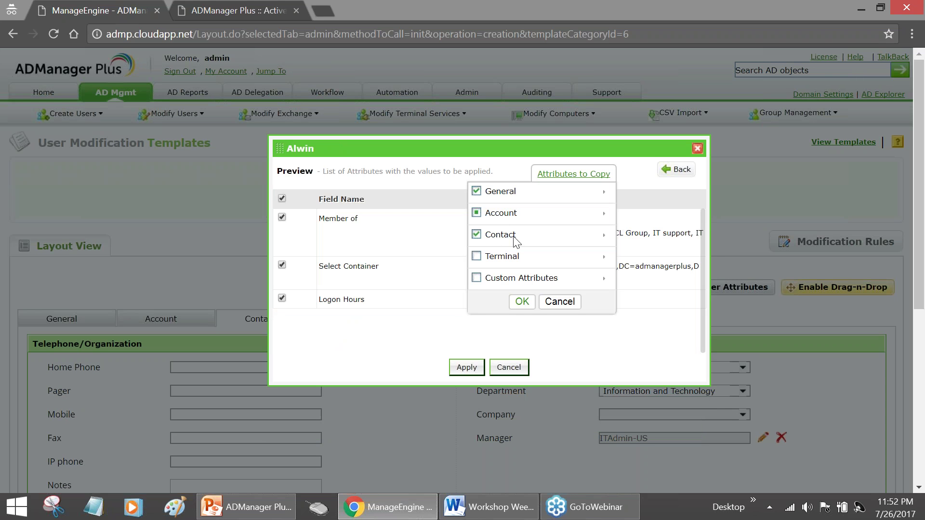
pyautogui.click(605, 194)
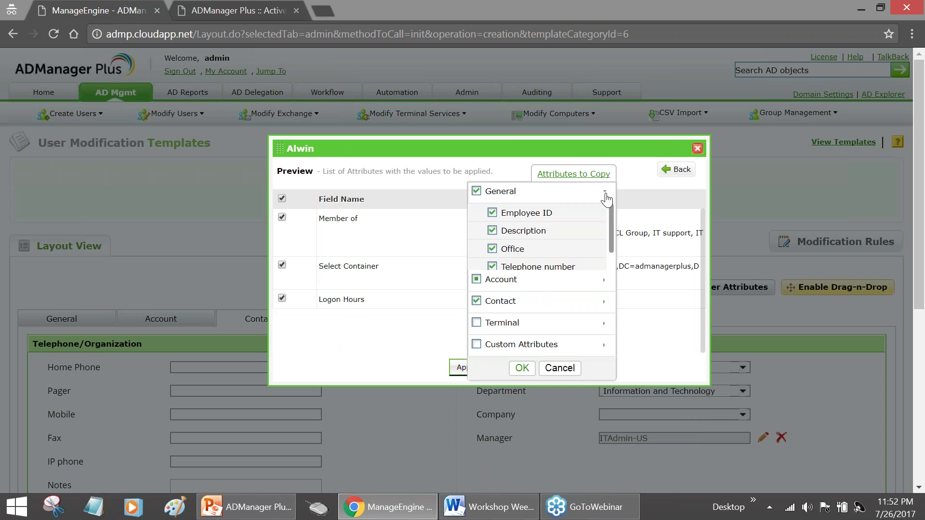
pyautogui.click(493, 214)
pyautogui.moveTo(610, 236); pyautogui.dragTo(610, 253)
pyautogui.click(492, 249)
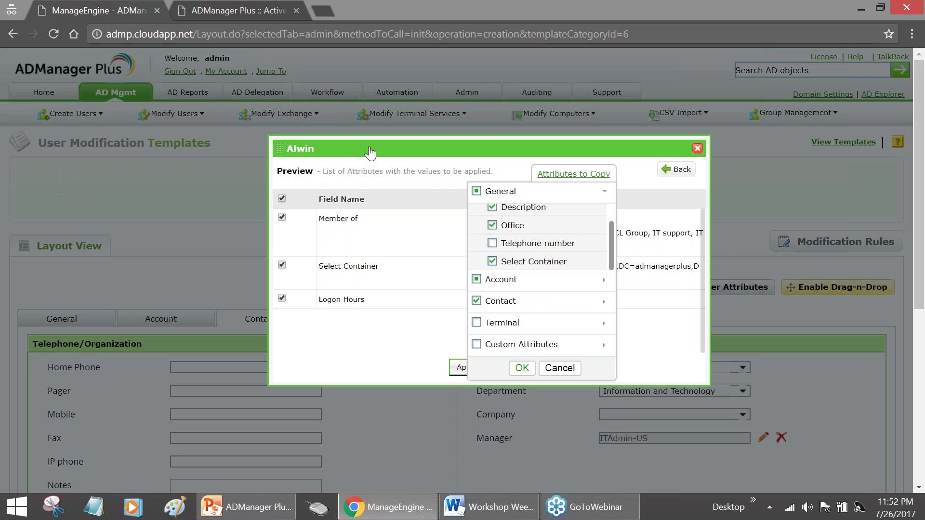
# - Preview the attribute values selected for copying and cancel the copy without applying them
pyautogui.moveTo(369, 152); pyautogui.dragTo(344, 270)
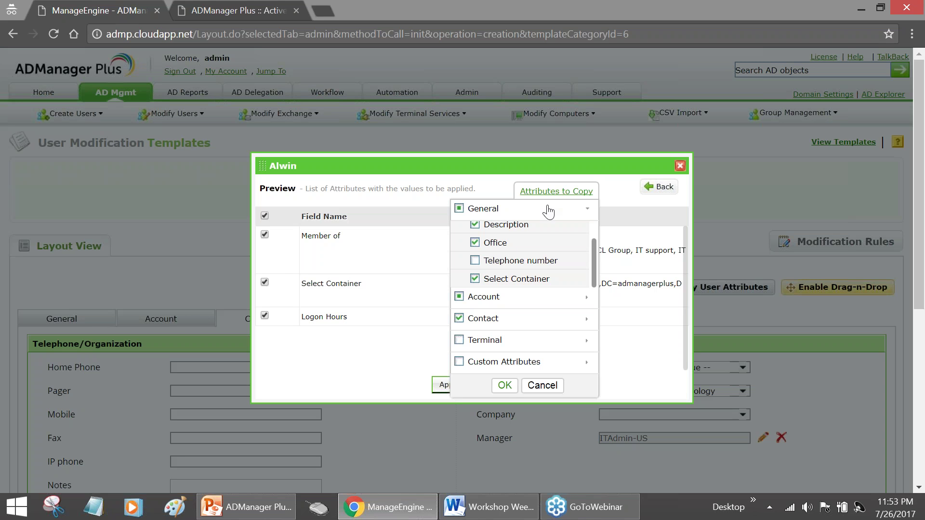
pyautogui.click(505, 386)
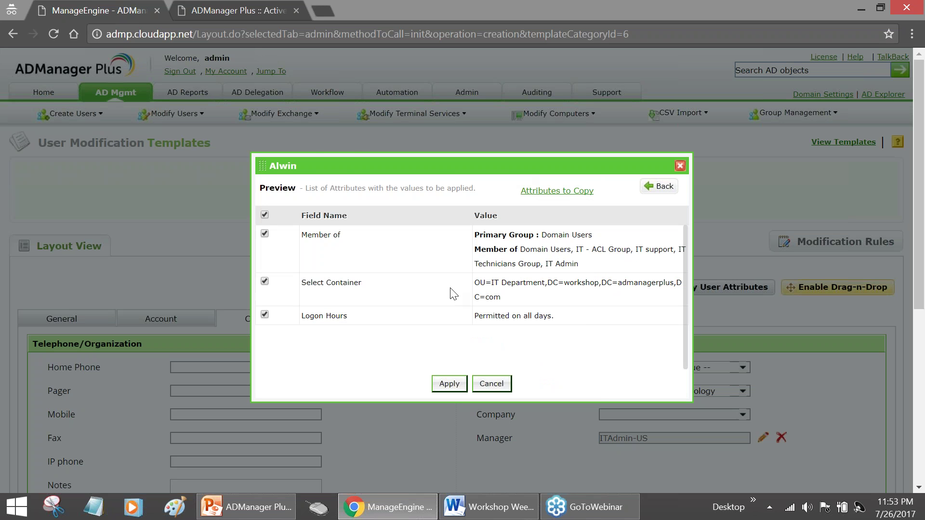
pyautogui.click(504, 388)
pyautogui.scroll(-2, 597, 366)
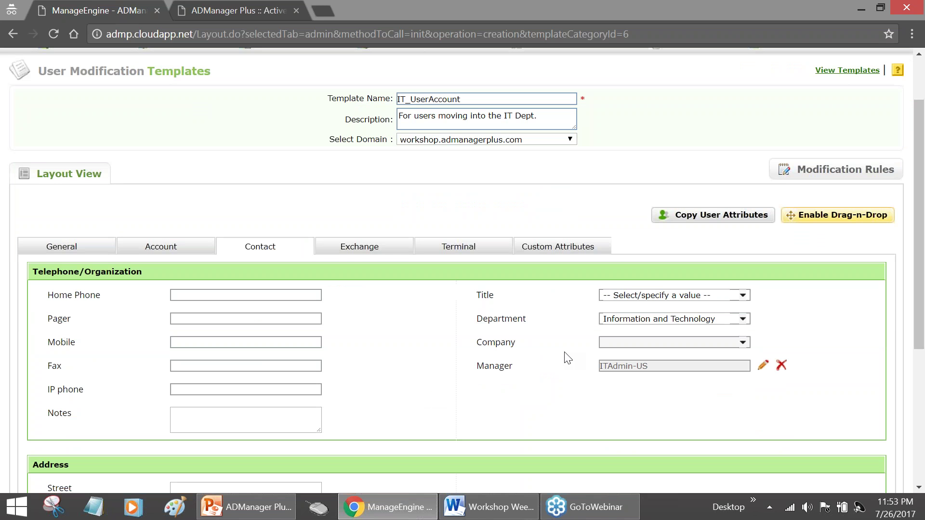
pyautogui.scroll(-3, 481, 405)
pyautogui.scroll(3, 467, 366)
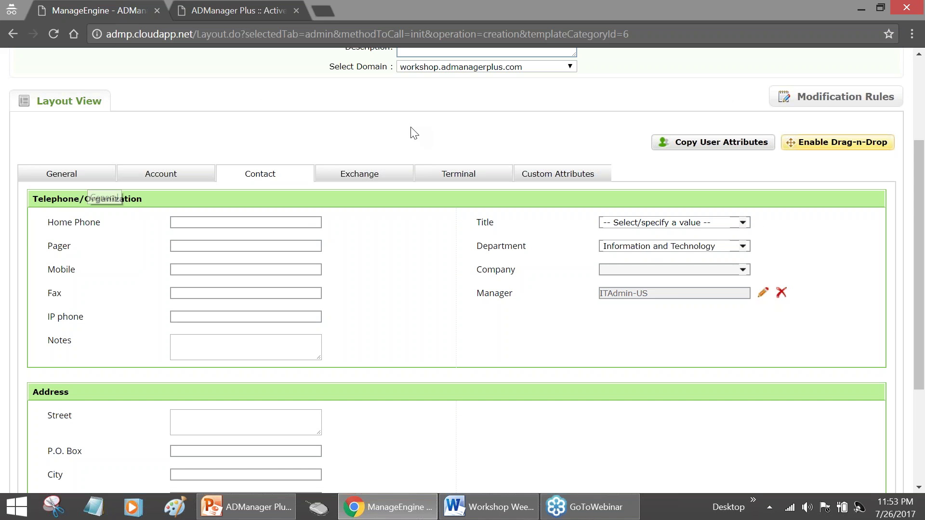
pyautogui.scroll(2, 457, 188)
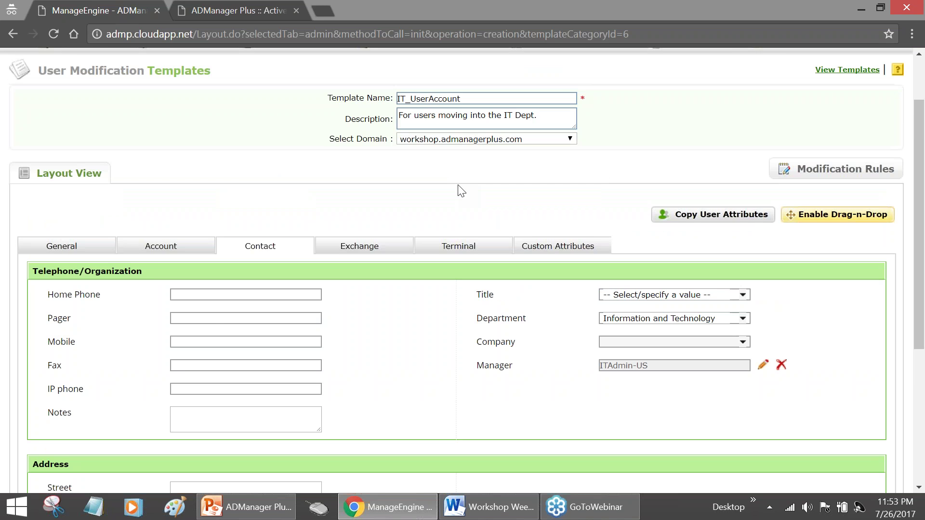
pyautogui.scroll(2, 461, 191)
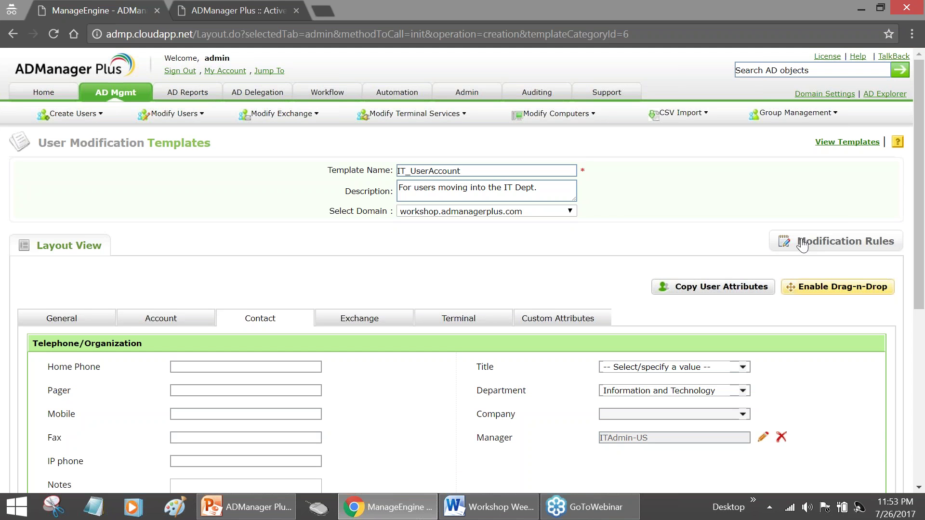
# - Create a new modification rule for the template with the condition that Department is Information and Technology
pyautogui.click(854, 250)
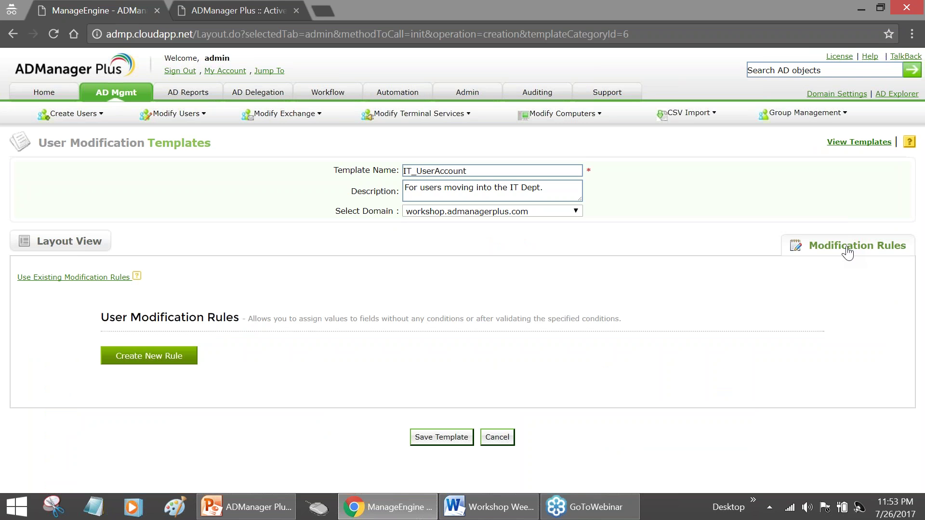
pyautogui.click(171, 369)
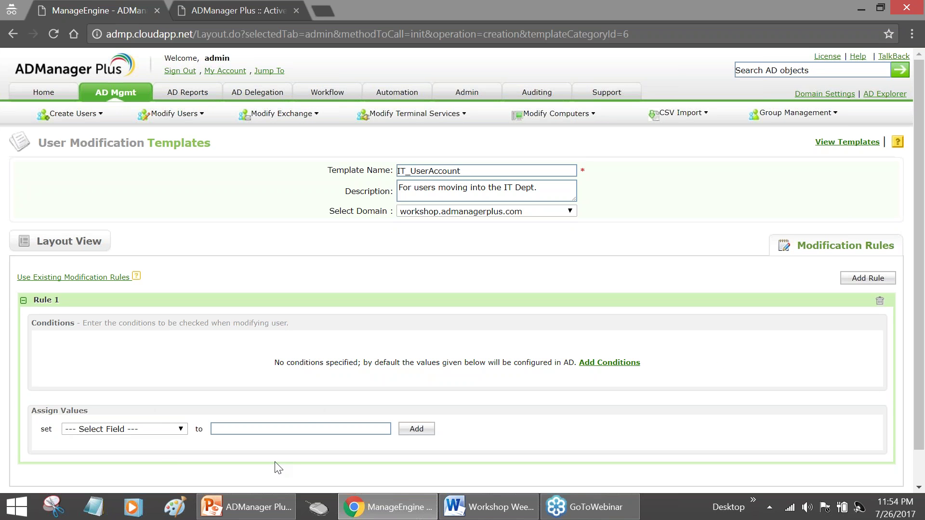
pyautogui.click(610, 362)
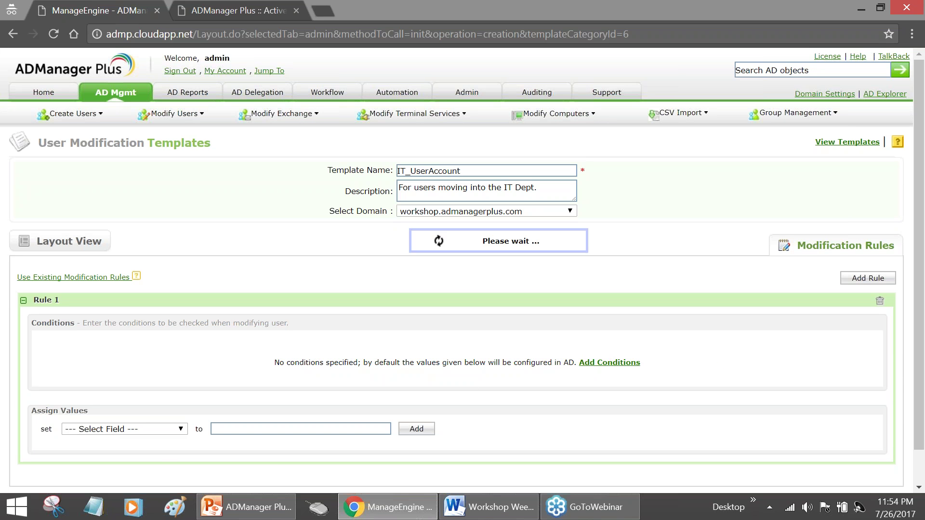
pyautogui.click(203, 350)
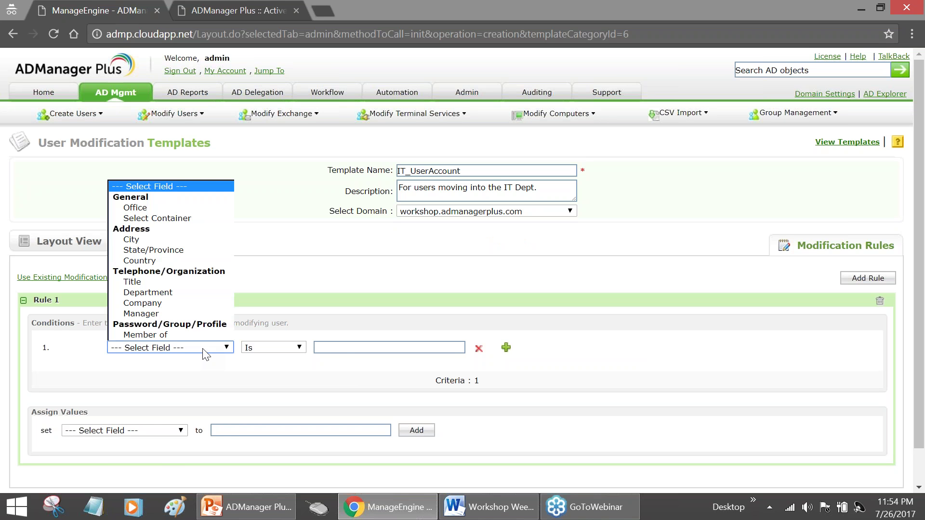
pyautogui.click(184, 292)
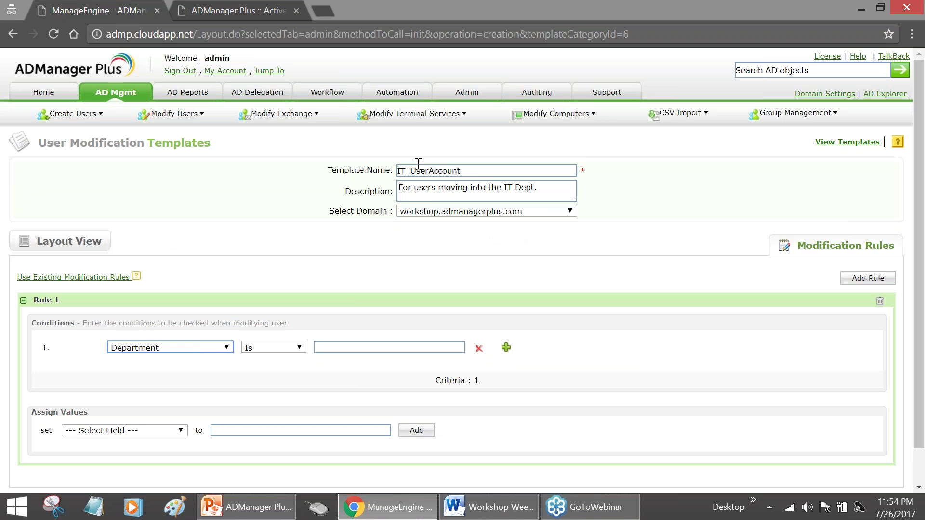
pyautogui.click(381, 348)
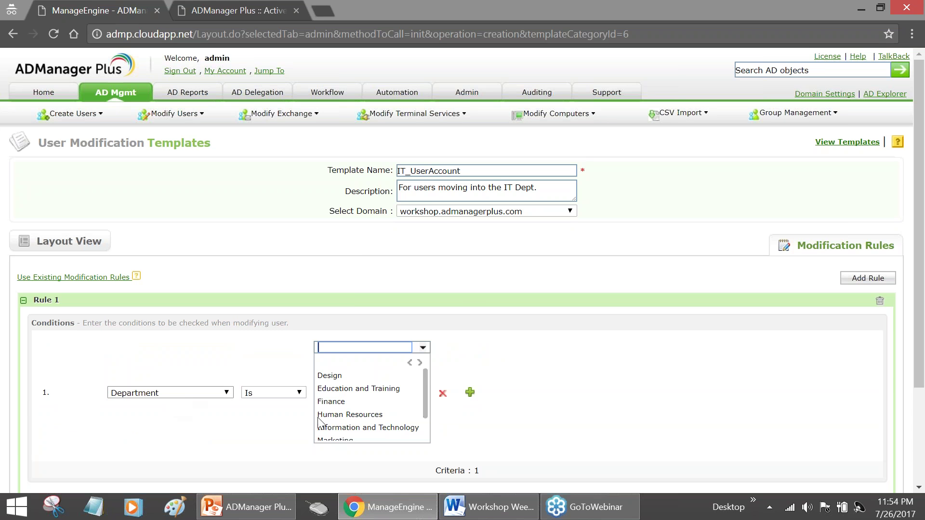
pyautogui.click(342, 428)
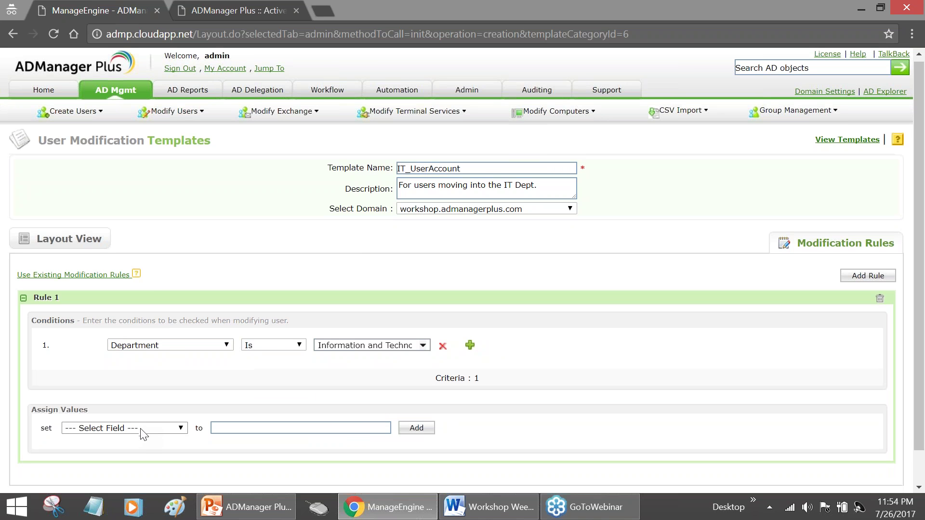
# - Choose Manager as the field whose value Rule 1 assigns
pyautogui.scroll(-1, 141, 429)
pyautogui.click(144, 397)
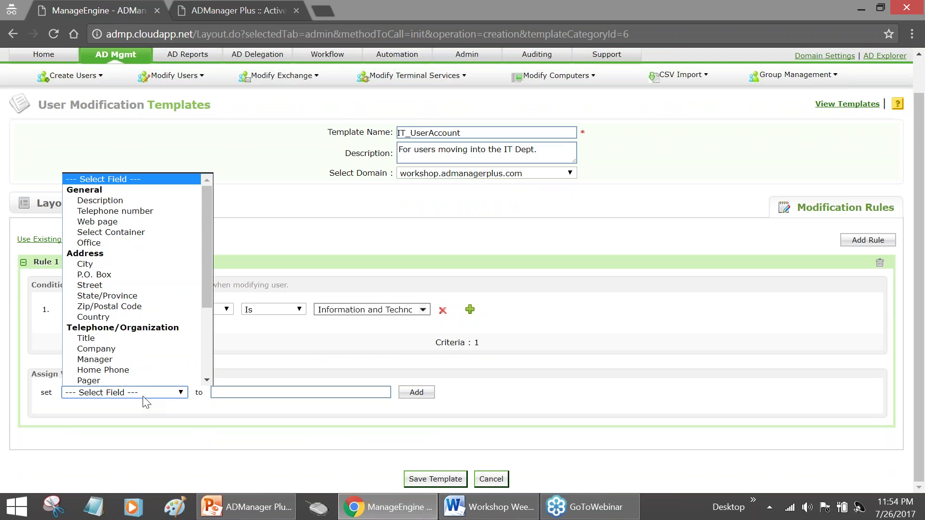
pyautogui.click(145, 359)
pyautogui.click(373, 398)
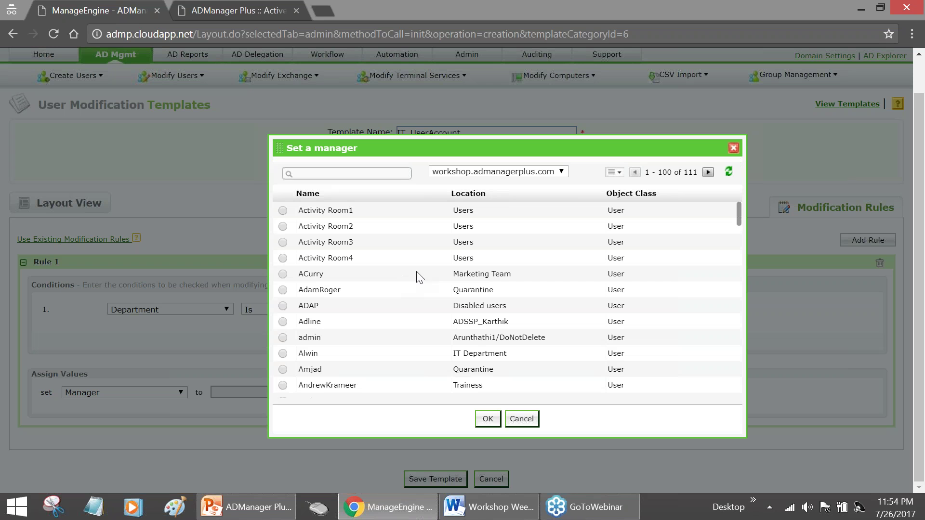
pyautogui.write('ad')
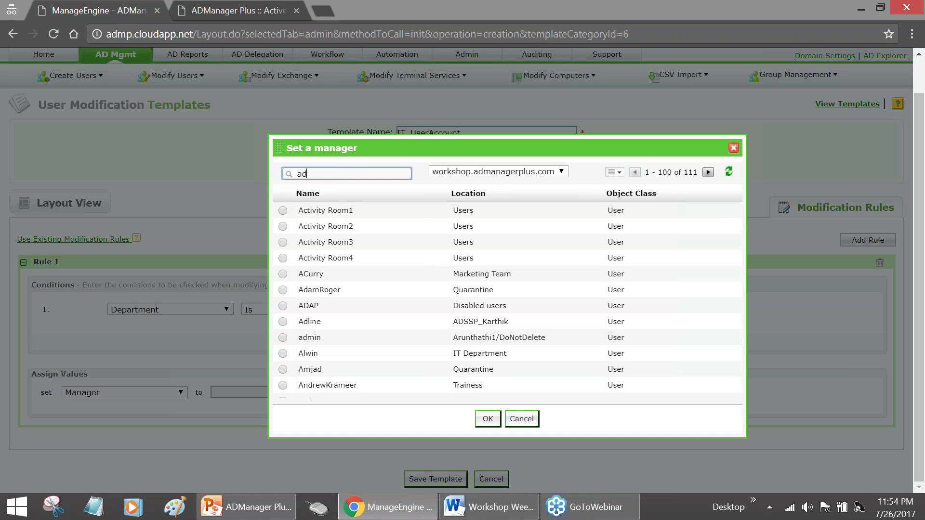
pyautogui.press('BackSpace')
pyautogui.press('BackSpace')
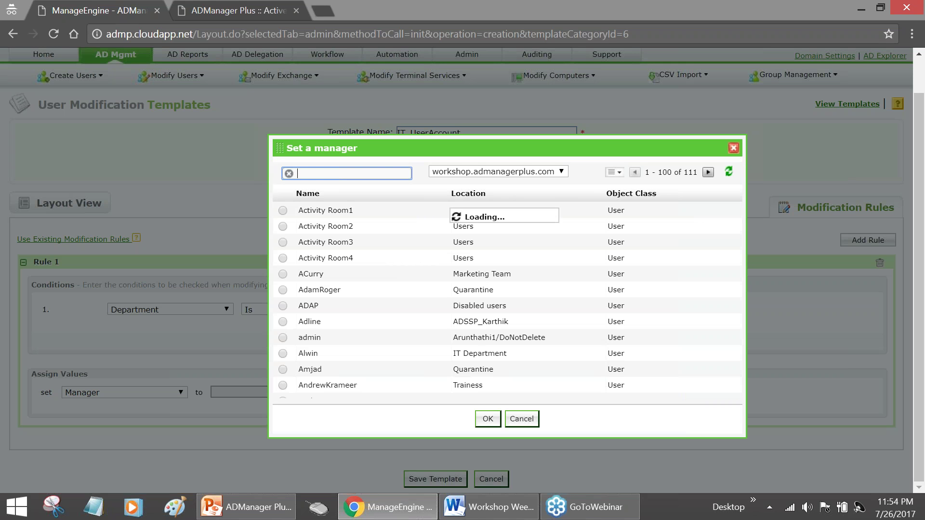
pyautogui.write('iti')
pyautogui.press('BackSpace')
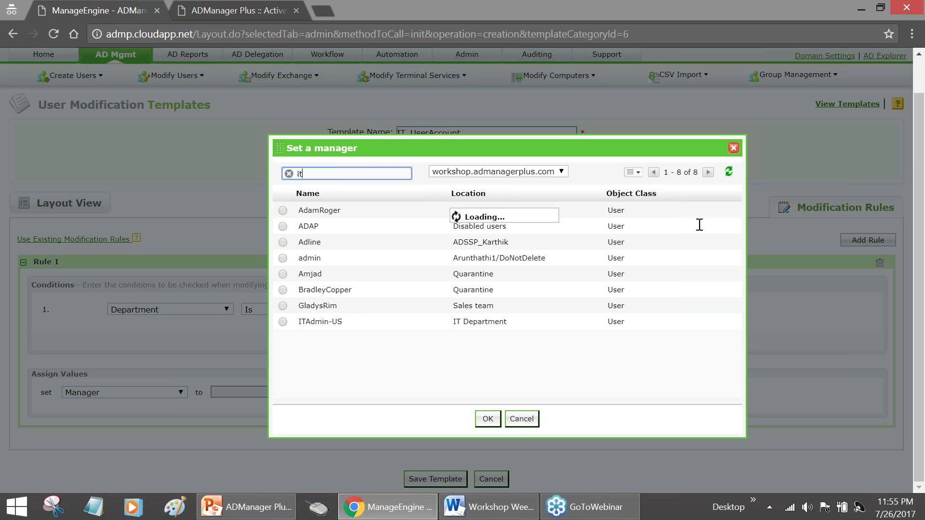
pyautogui.click(733, 148)
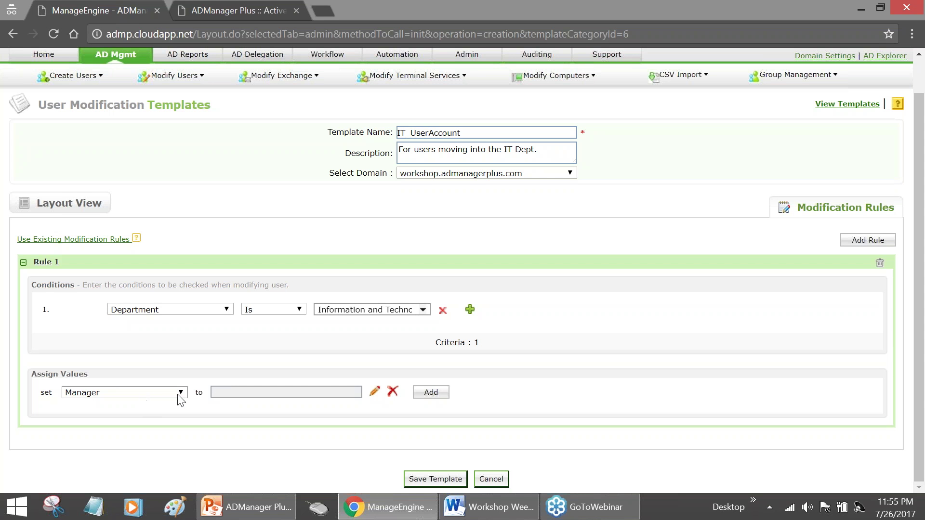
# - Select the user located in the IT Department as the manager value and add it to the rule's field list
pyautogui.click(373, 392)
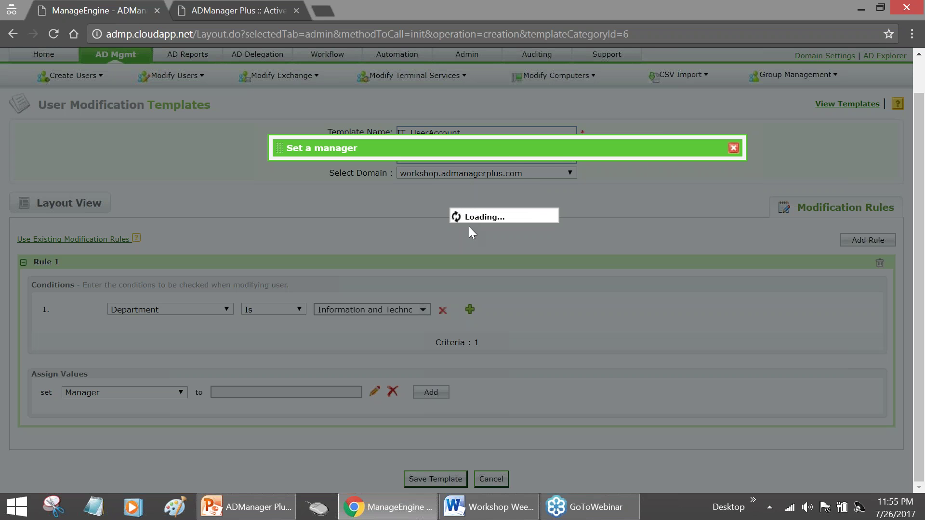
pyautogui.scroll(1, 551, 224)
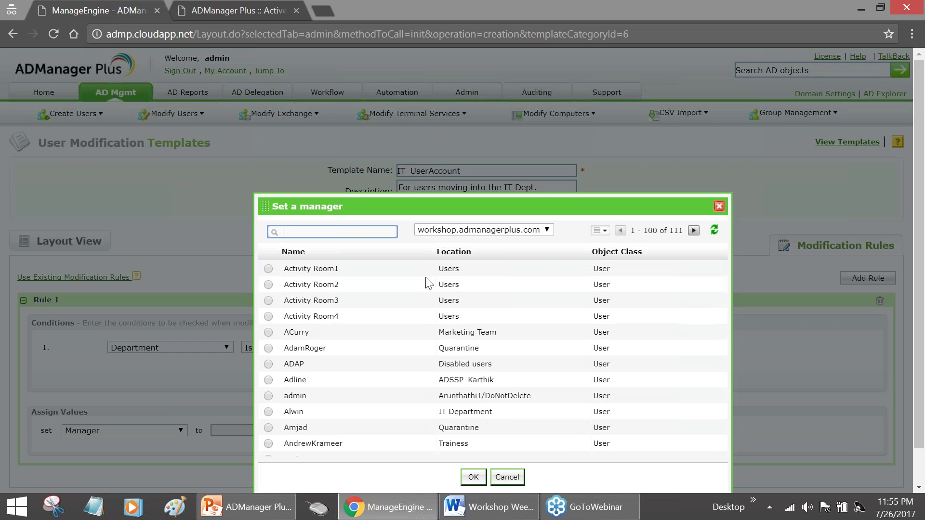
pyautogui.scroll(-3, 429, 283)
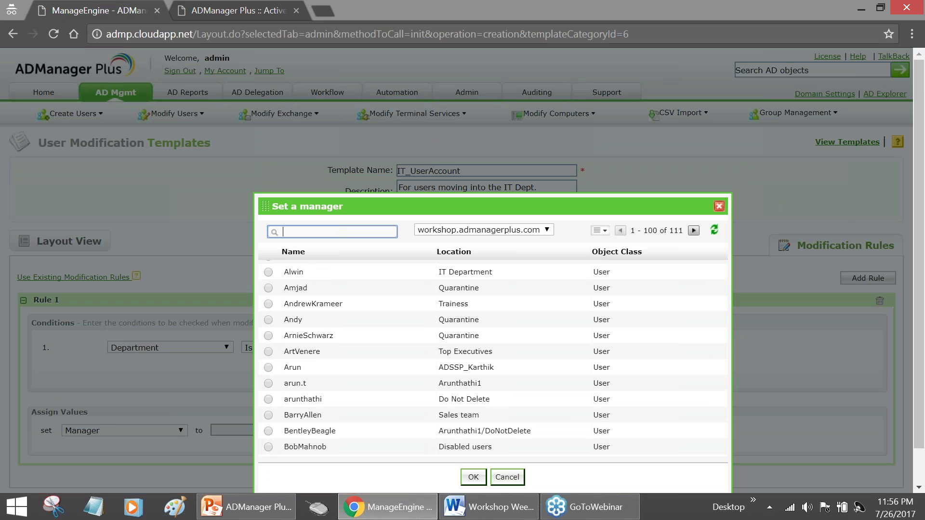
pyautogui.click(268, 272)
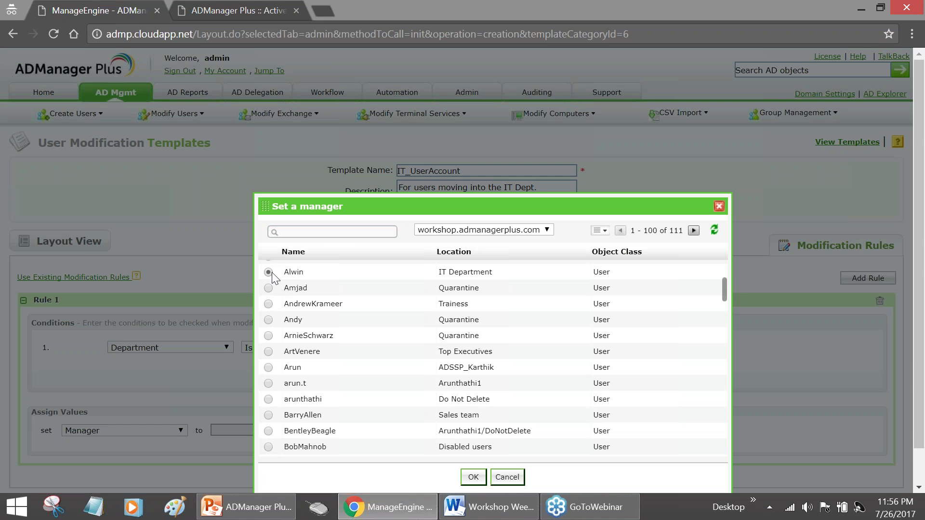
pyautogui.click(473, 477)
pyautogui.scroll(-1, 112, 451)
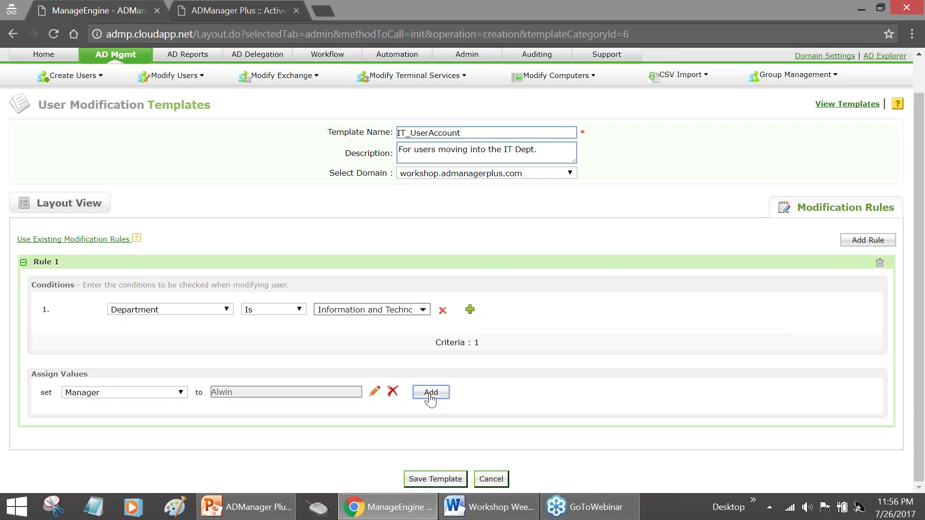
pyautogui.click(430, 393)
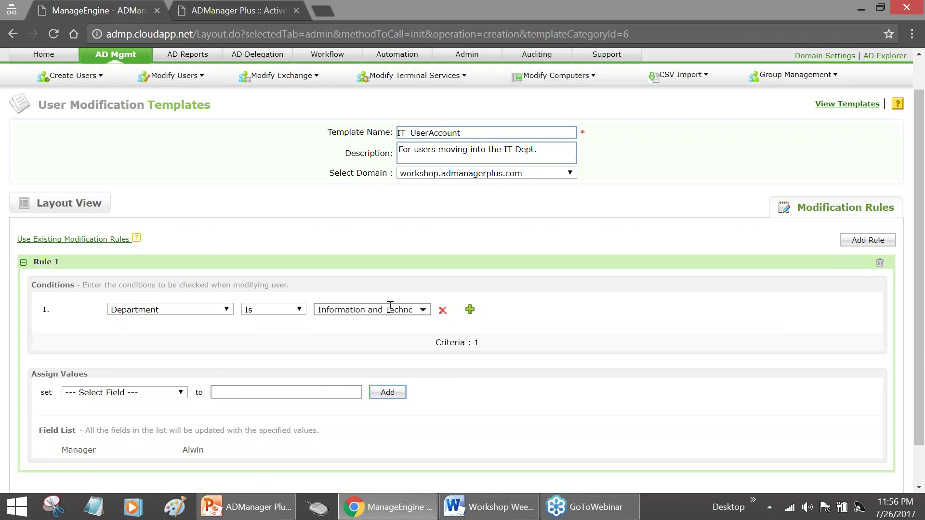
# - Assign the IT Department OU as the container value in Rule 1 and add it to the rule's field list
pyautogui.click(137, 392)
pyautogui.scroll(-3, 139, 361)
pyautogui.moveTo(210, 353); pyautogui.dragTo(186, 259)
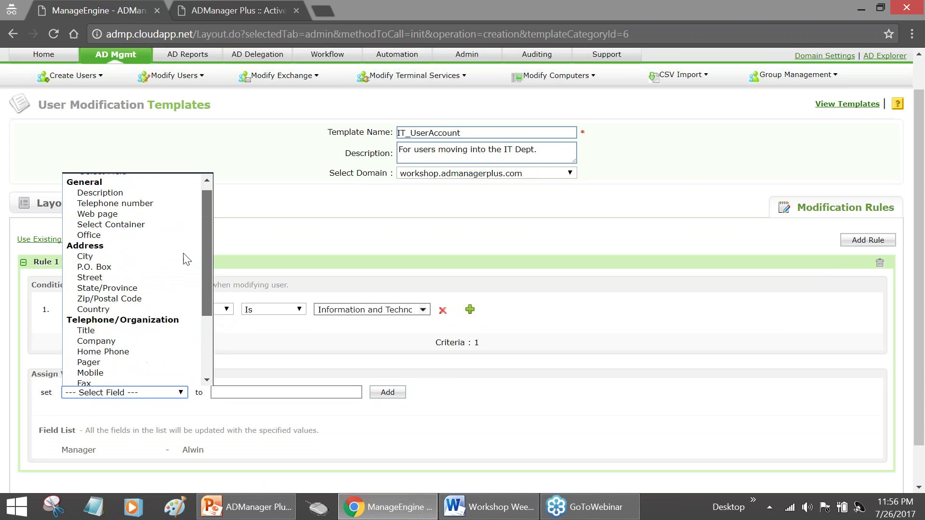
pyautogui.click(110, 224)
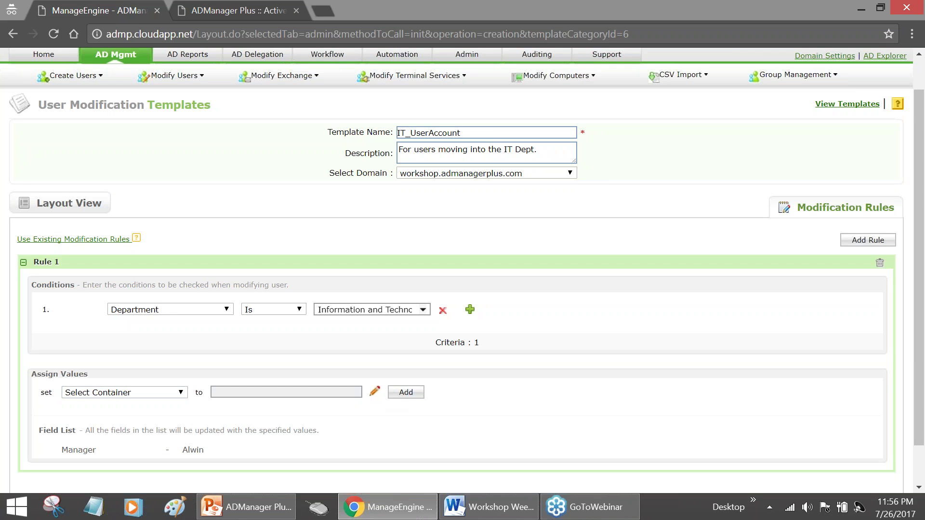
pyautogui.click(374, 391)
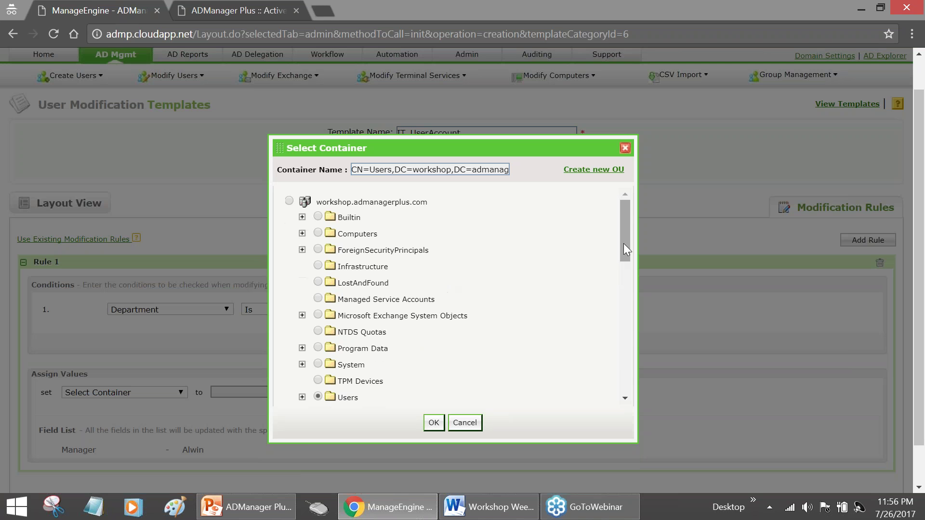
pyautogui.moveTo(624, 243); pyautogui.dragTo(636, 337)
pyautogui.click(318, 353)
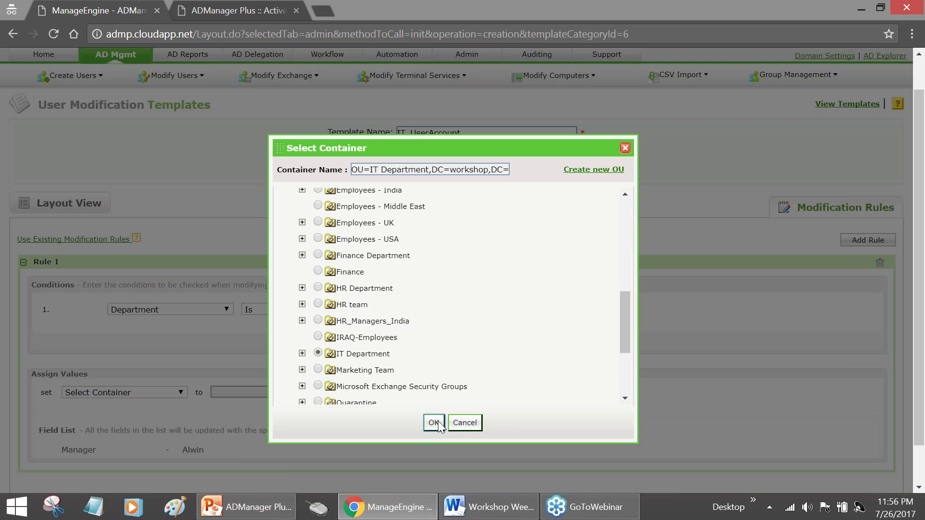
pyautogui.click(434, 422)
pyautogui.scroll(-1, 426, 423)
pyautogui.click(420, 390)
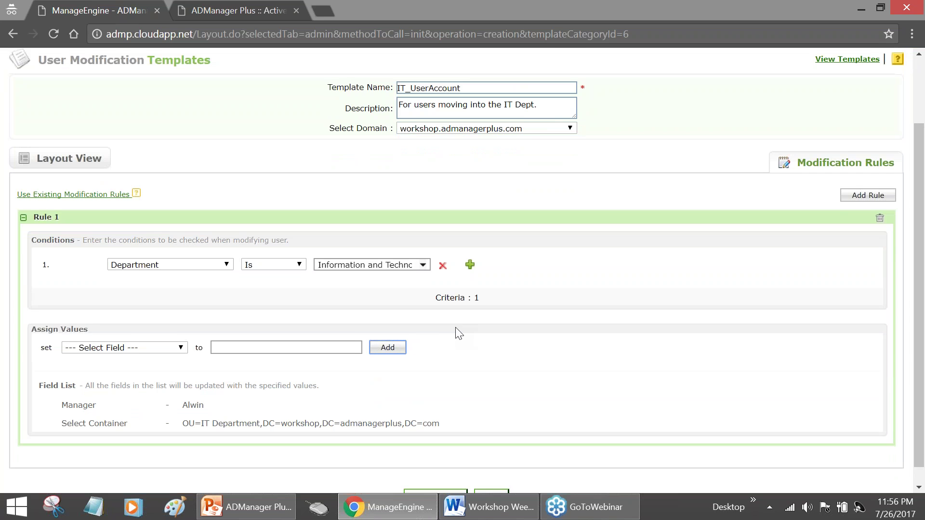
pyautogui.scroll(2, 456, 333)
pyautogui.click(501, 282)
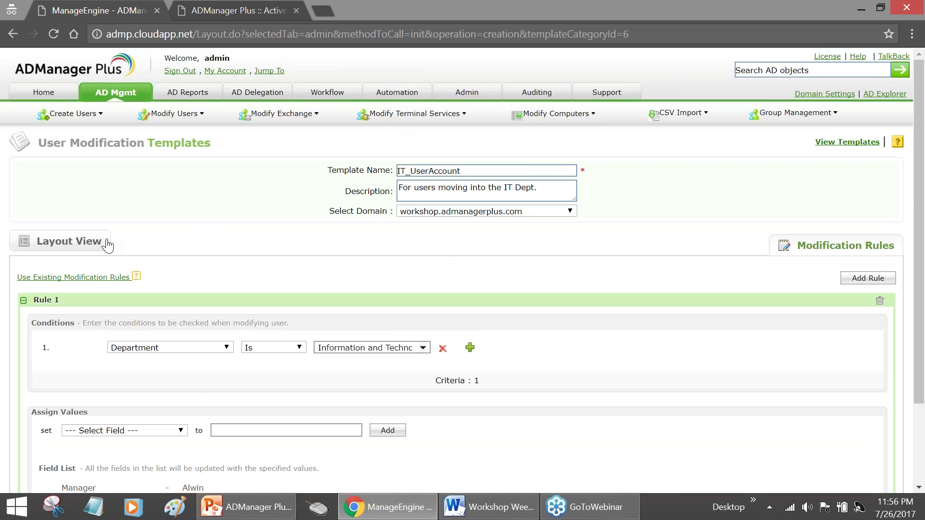
pyautogui.scroll(-2, 288, 308)
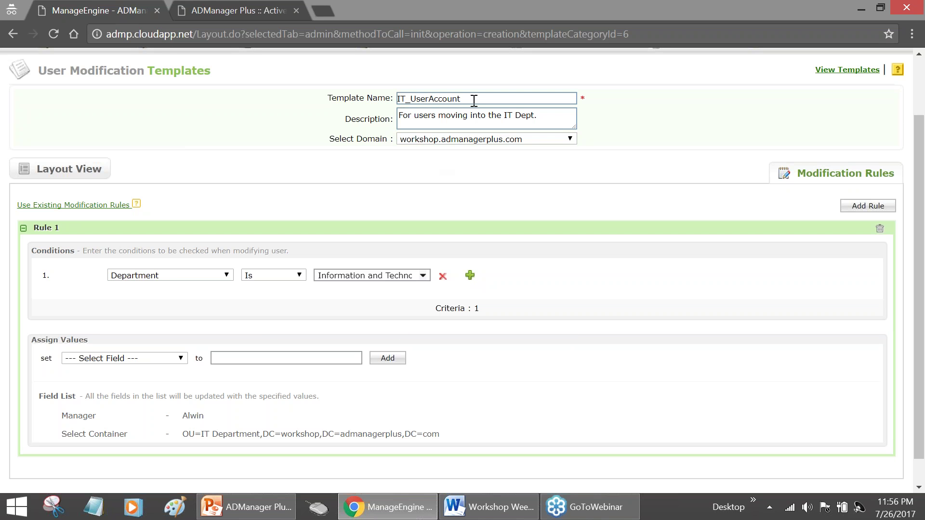
pyautogui.moveTo(475, 99); pyautogui.dragTo(368, 100)
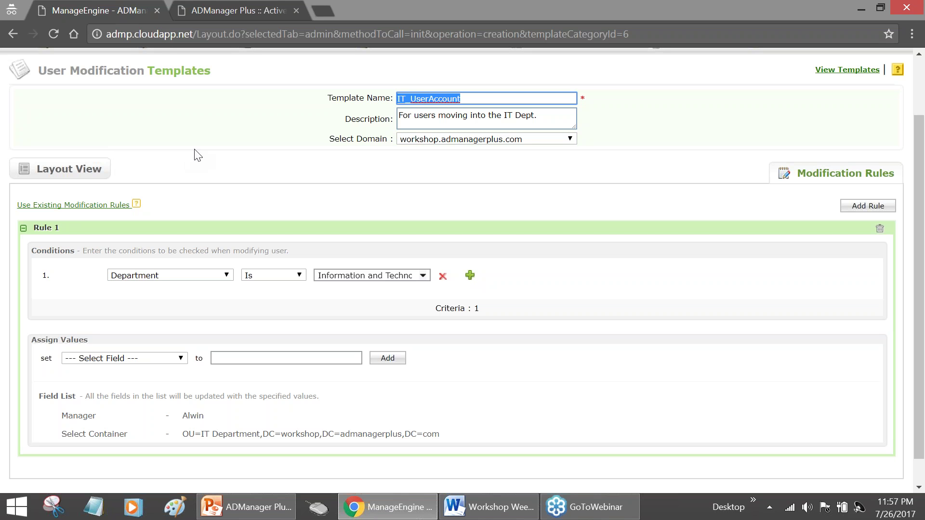
pyautogui.click(418, 99)
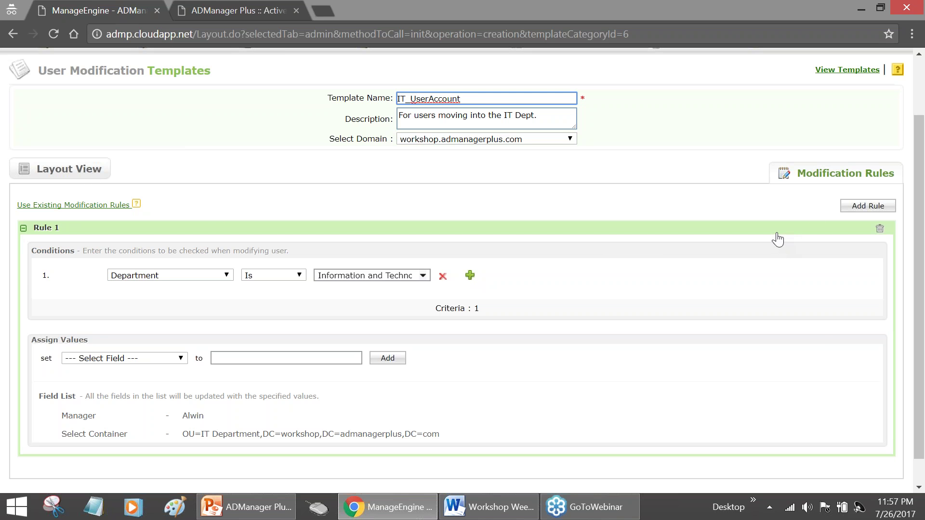
# - Add a second modification rule with the condition that Department is Finance
pyautogui.click(858, 208)
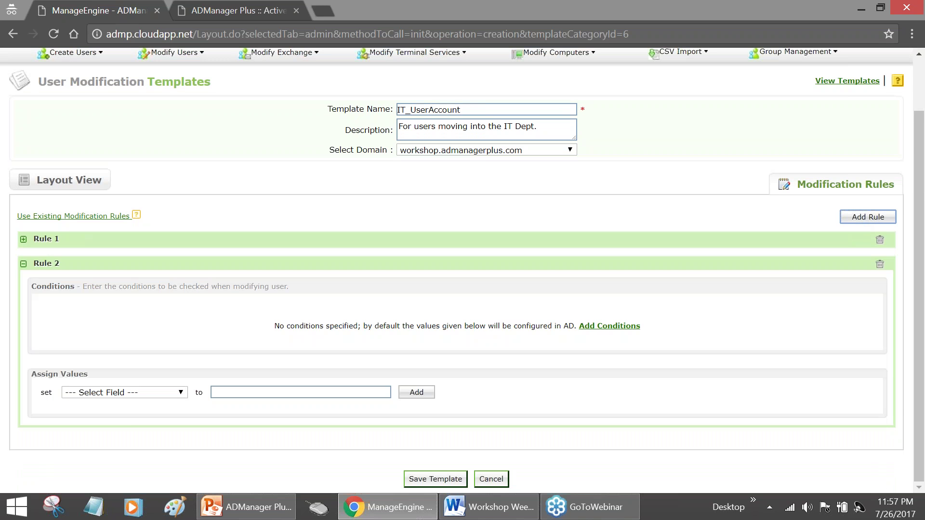
pyautogui.click(600, 326)
pyautogui.click(179, 310)
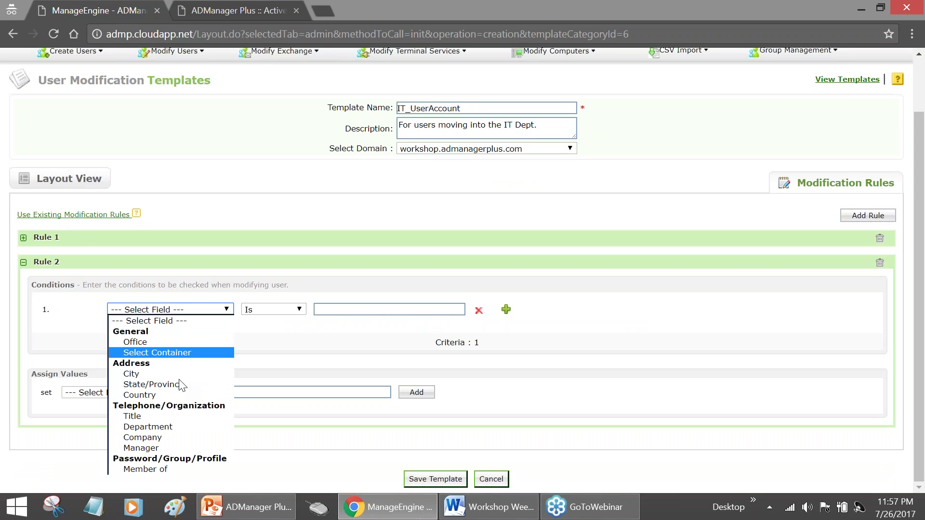
pyautogui.click(172, 426)
pyautogui.click(369, 312)
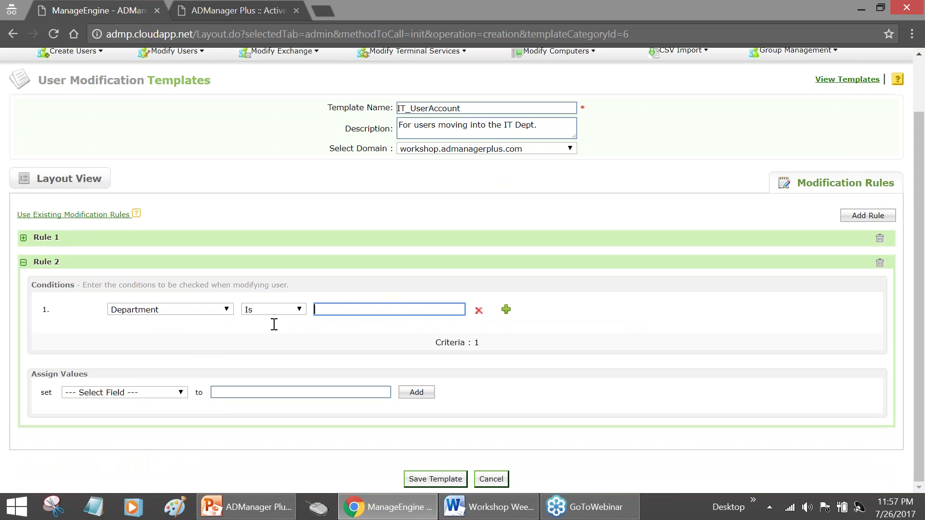
pyautogui.click(346, 308)
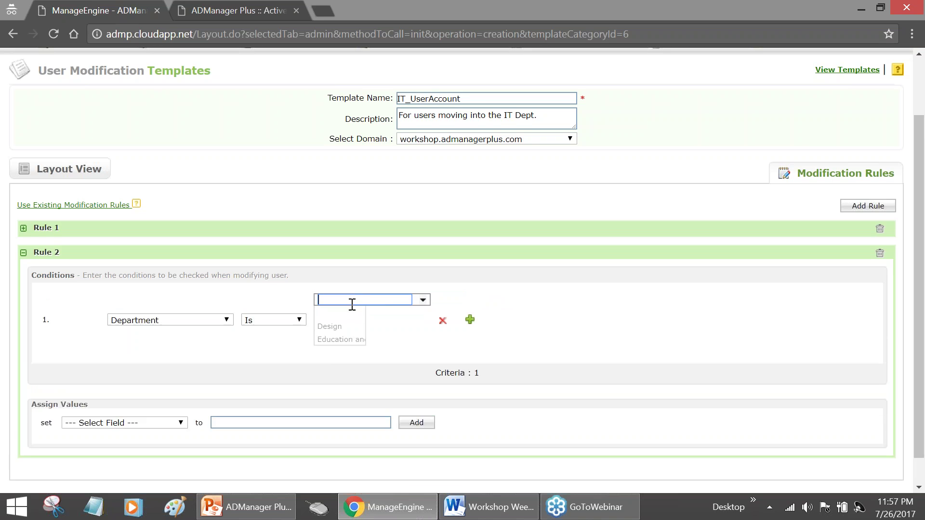
pyautogui.click(340, 355)
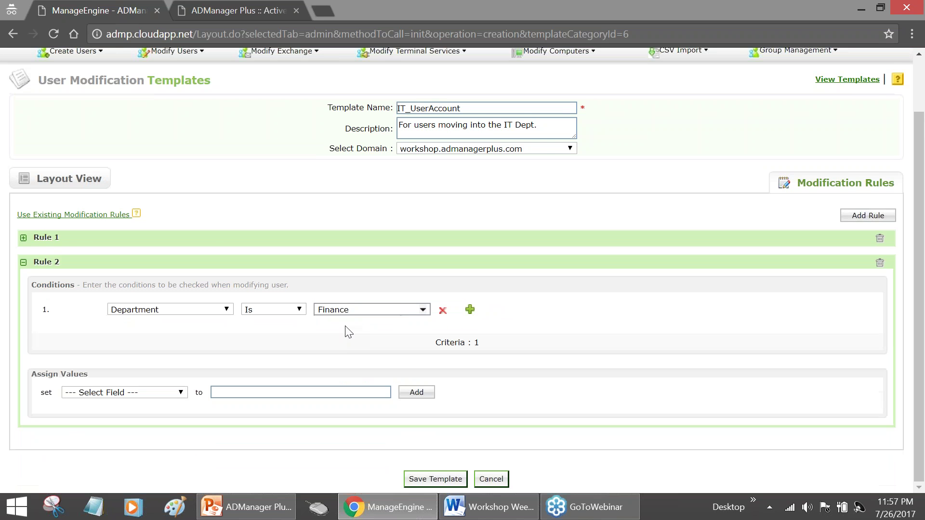
# - Assign the user located in the Finance Department as the manager in Rule 2 and add it to the rule's field list
pyautogui.click(171, 395)
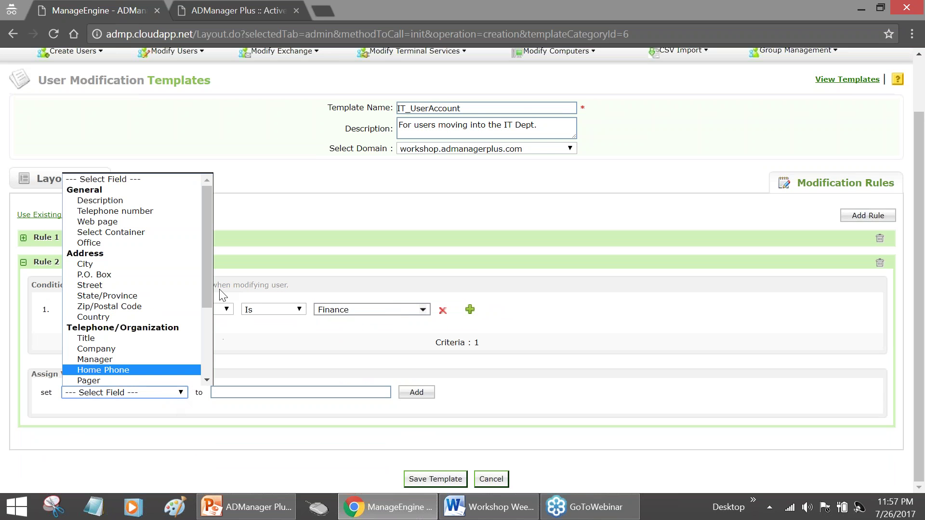
pyautogui.scroll(-1, 163, 343)
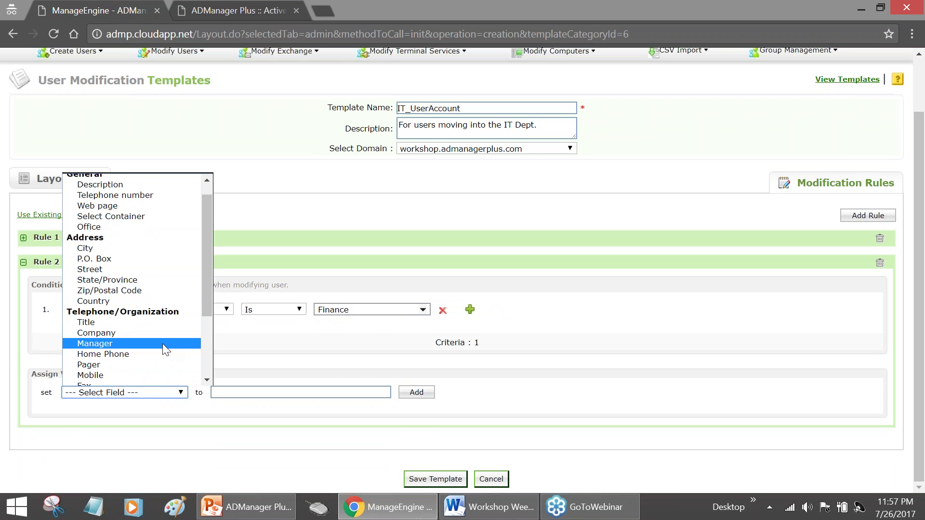
pyautogui.click(163, 344)
pyautogui.click(377, 393)
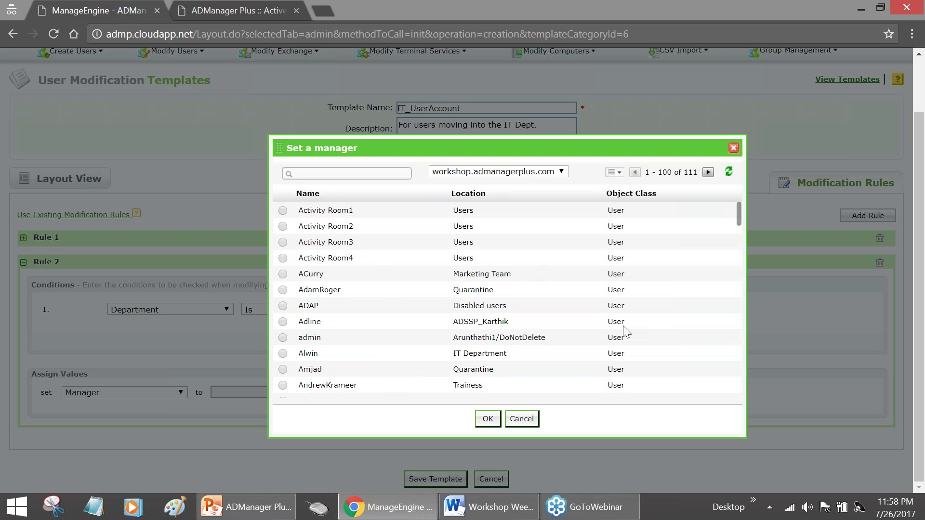
pyautogui.scroll(-1, 378, 319)
pyautogui.scroll(-6, 377, 319)
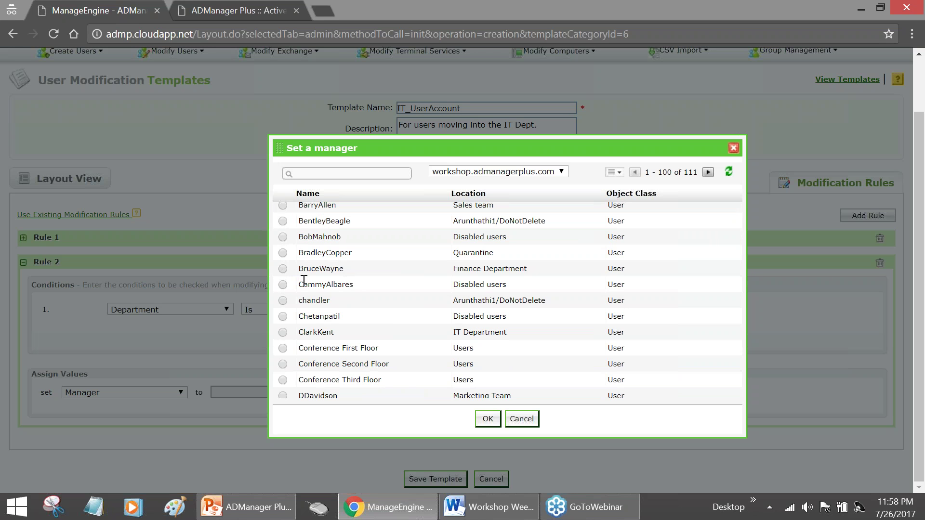
pyautogui.click(283, 269)
pyautogui.click(487, 418)
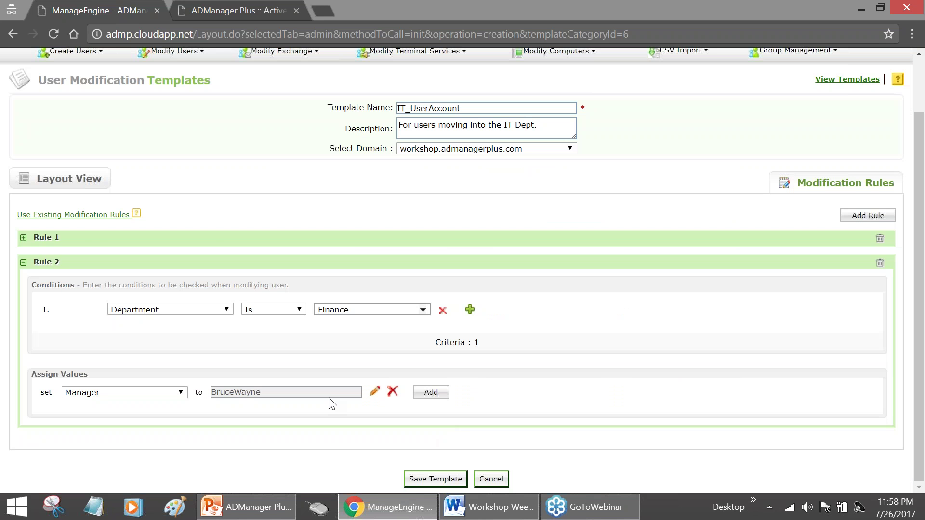
pyautogui.click(431, 394)
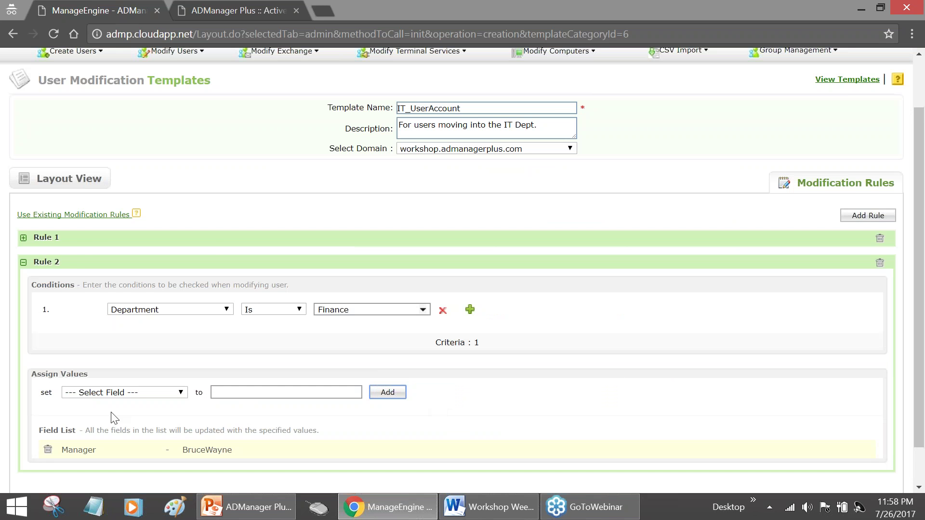
# - Assign the Finance Department OU as the container value in Rule 2 and add it to the rule's field list
pyautogui.click(128, 395)
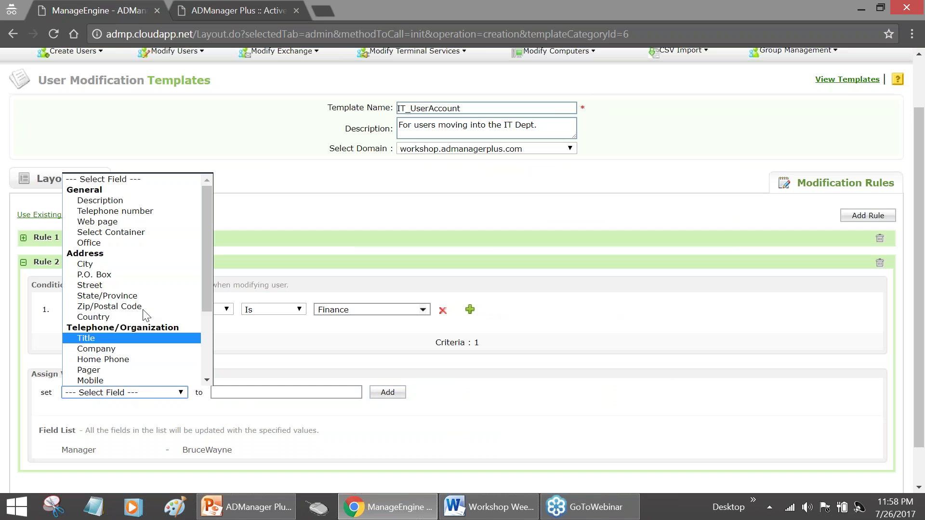
pyautogui.click(147, 233)
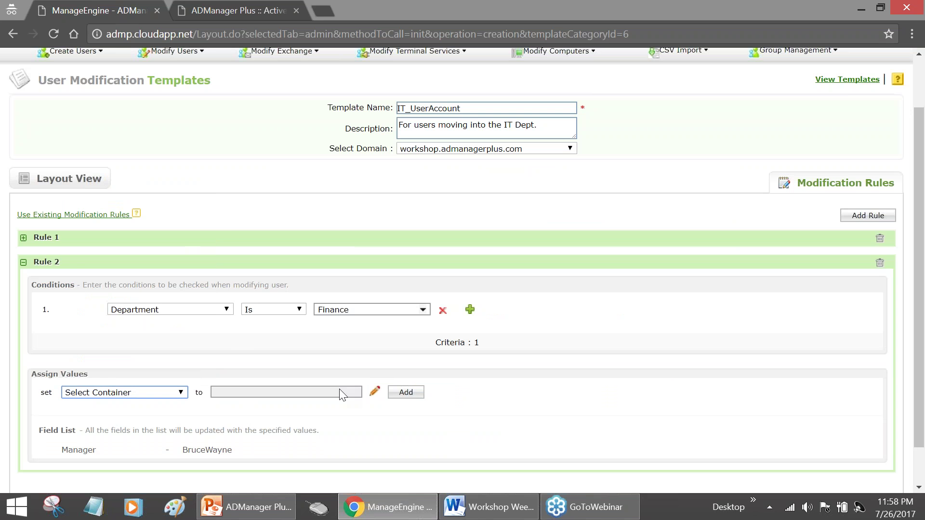
pyautogui.click(376, 393)
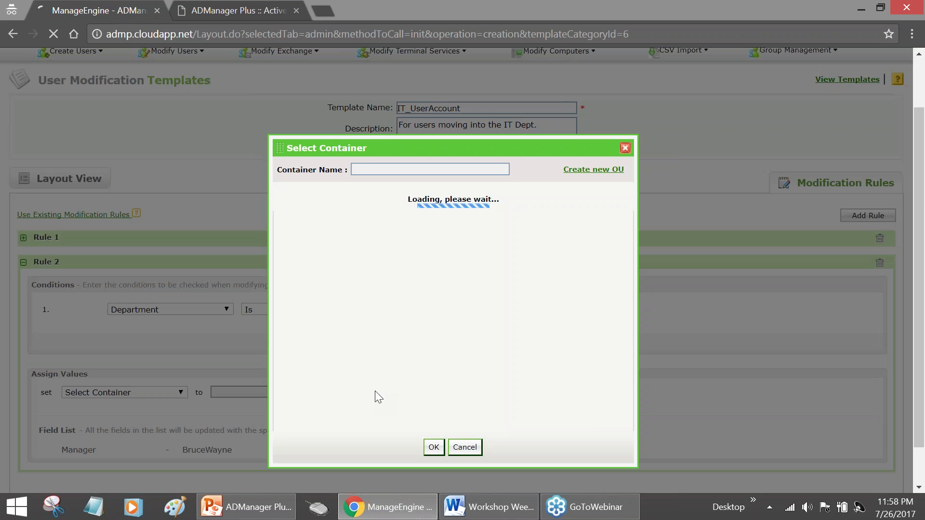
pyautogui.scroll(-10, 397, 334)
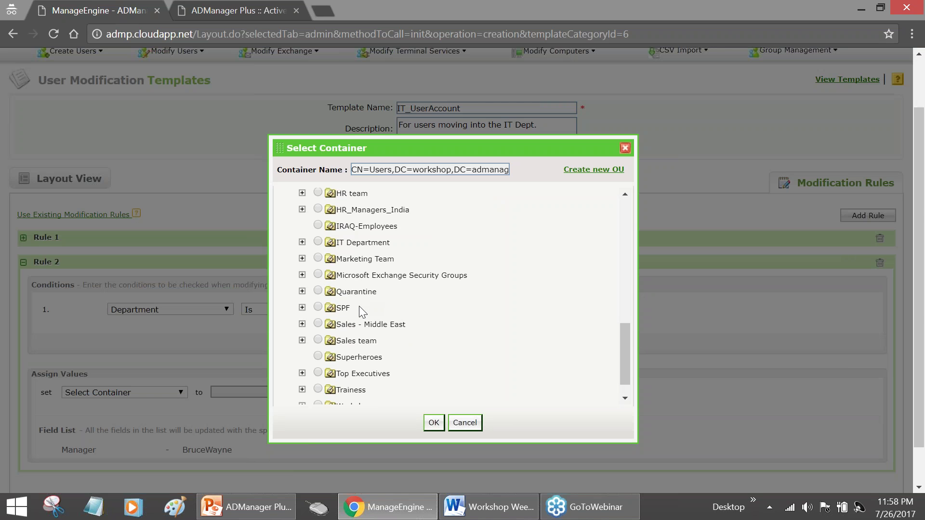
pyautogui.scroll(3, 358, 307)
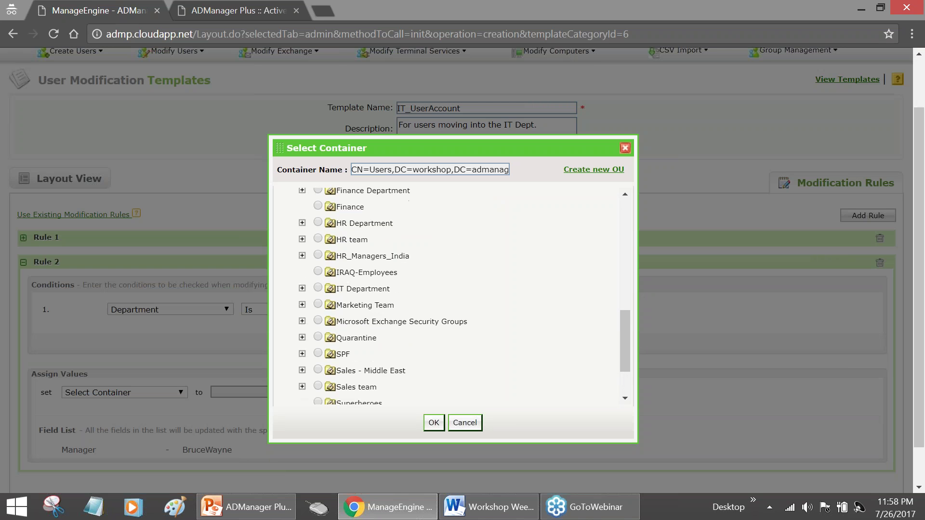
pyautogui.click(318, 191)
pyautogui.click(434, 423)
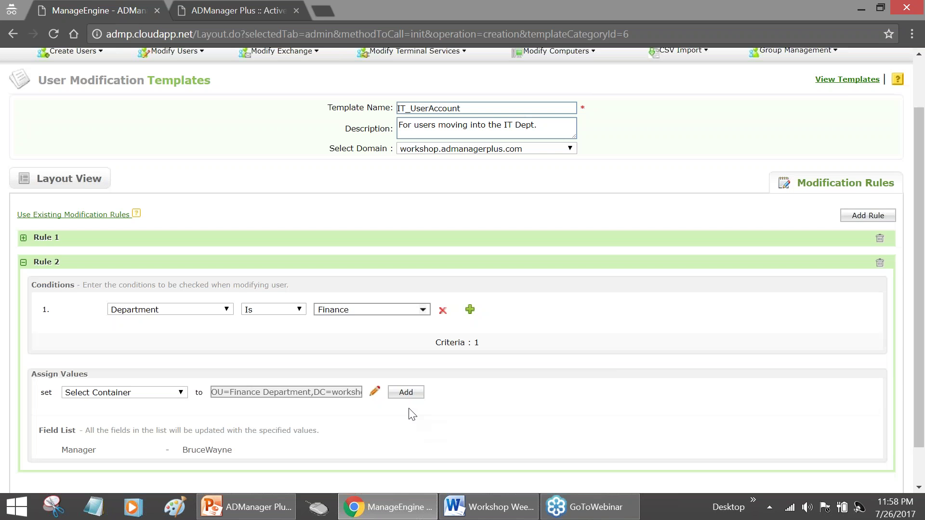
pyautogui.scroll(-2, 402, 401)
pyautogui.click(406, 383)
pyautogui.scroll(-1, 409, 381)
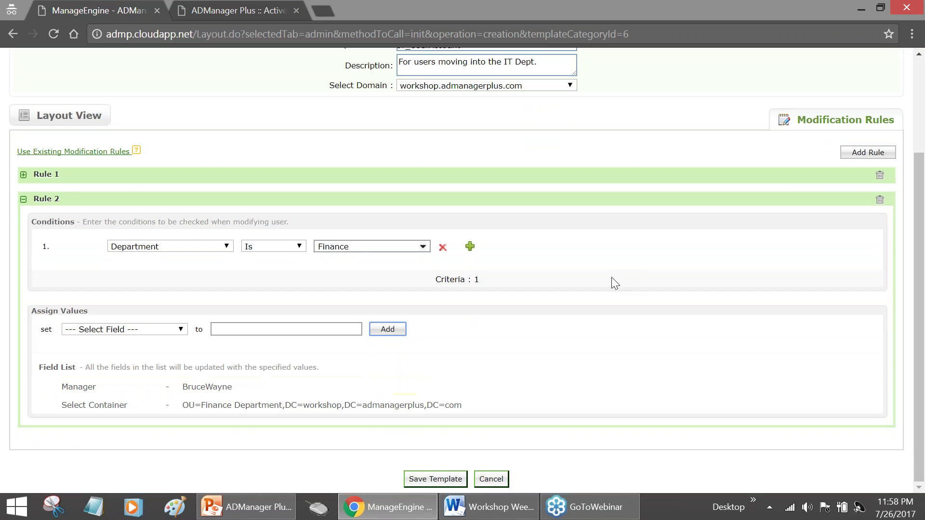
# - Expand Rule 1 and review the conditions and assigned manager and container values of both modification rules
pyautogui.click(23, 175)
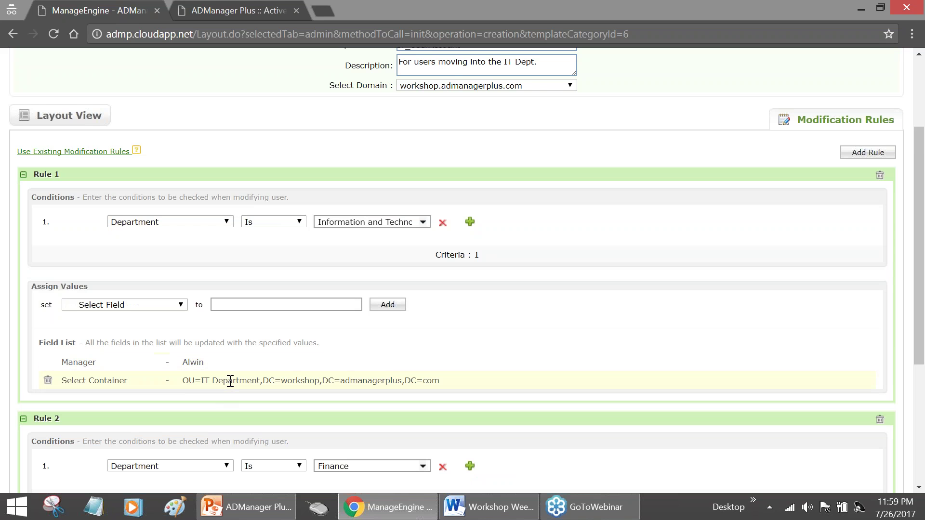
pyautogui.scroll(-3, 230, 381)
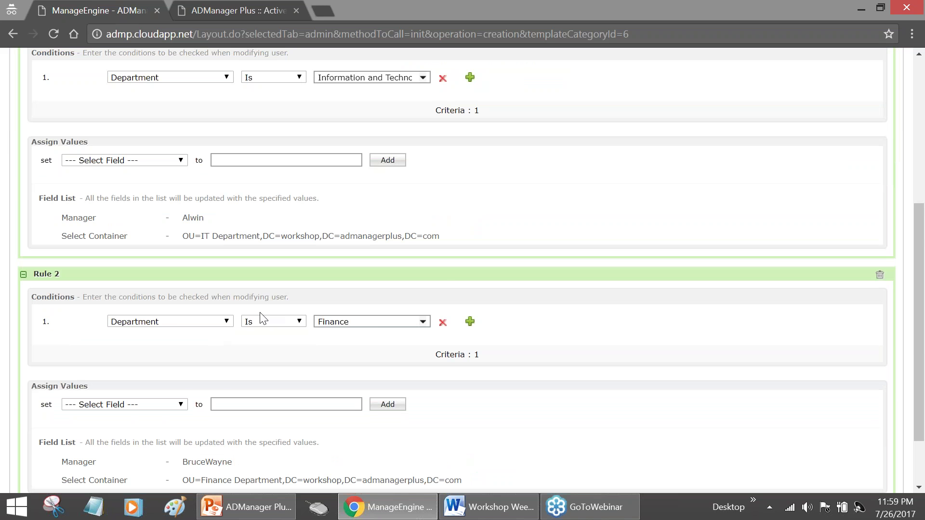
pyautogui.scroll(-2, 346, 322)
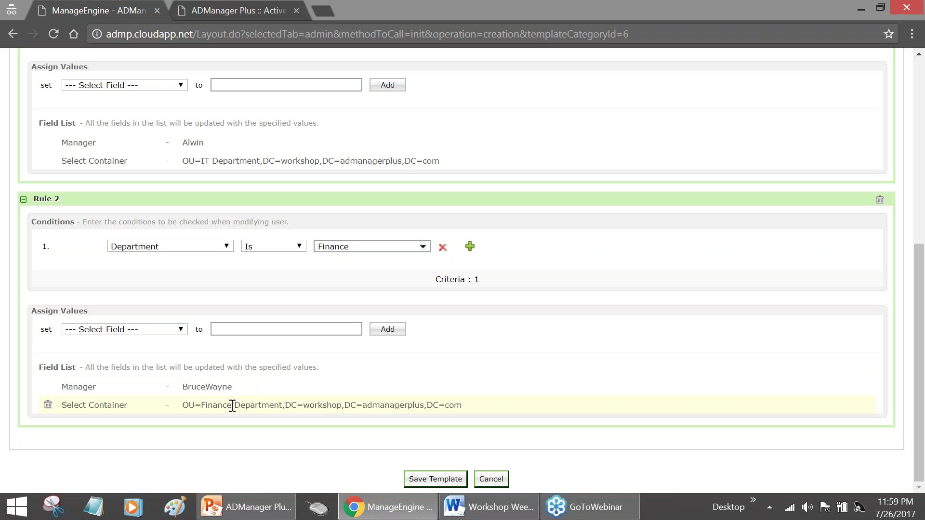
pyautogui.scroll(5, 694, 284)
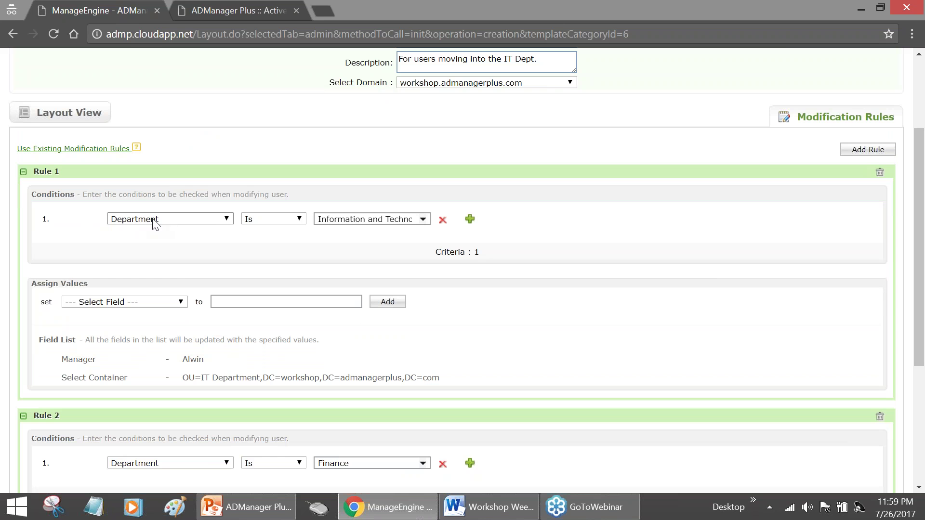
pyautogui.scroll(-3, 220, 244)
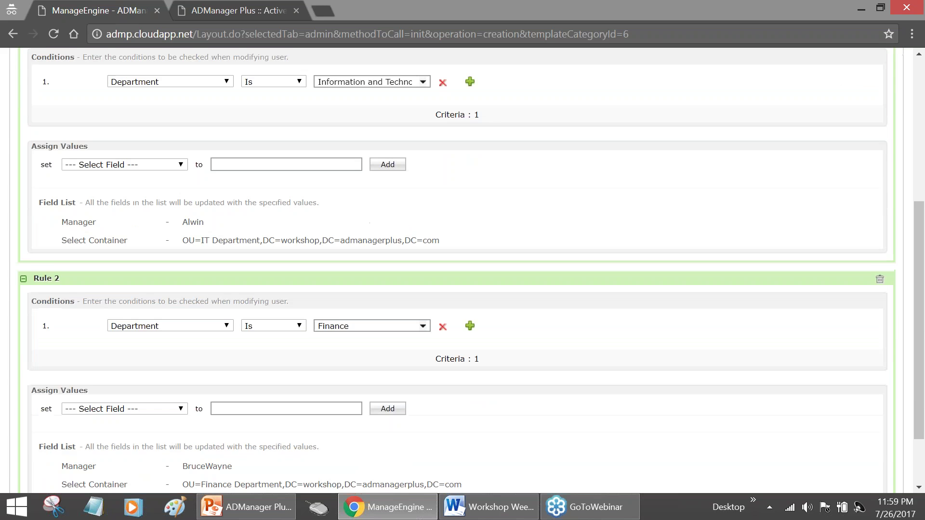
pyautogui.scroll(-2, 258, 278)
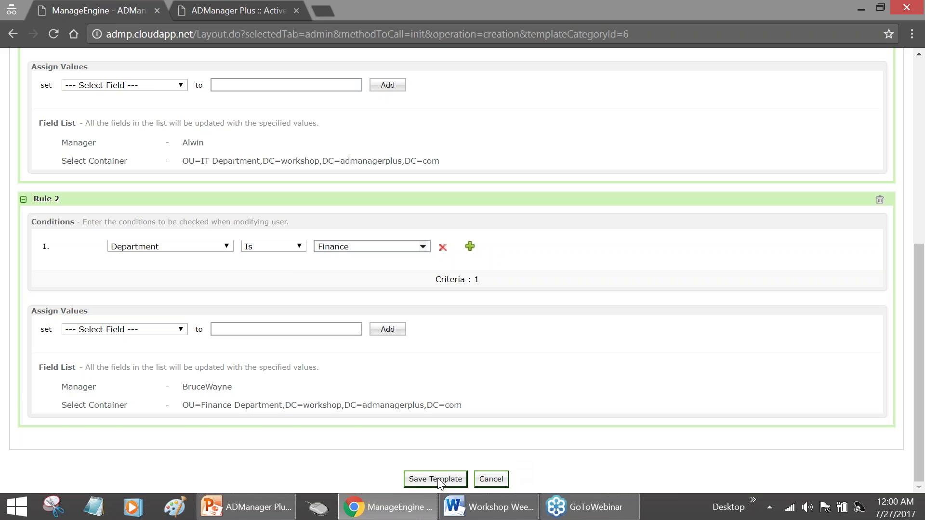
pyautogui.scroll(3, 427, 470)
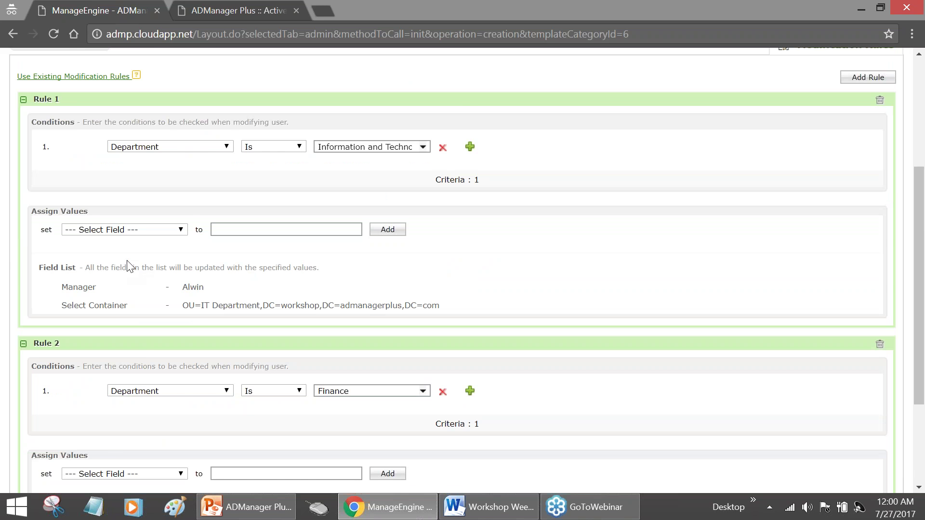
pyautogui.scroll(-2, 161, 347)
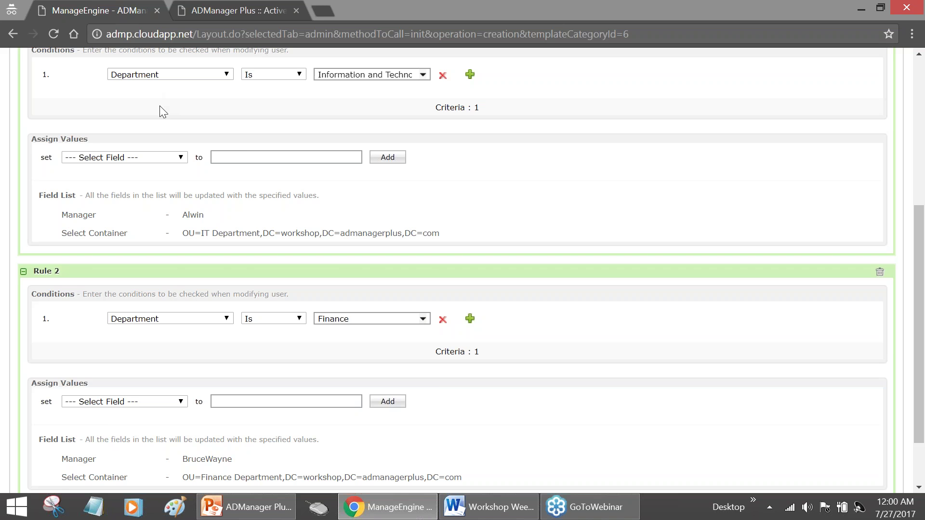
# - Review the template's rules and layout values, and save the IT_UserAccount user modification template
pyautogui.scroll(3, 160, 106)
pyautogui.scroll(2, 285, 196)
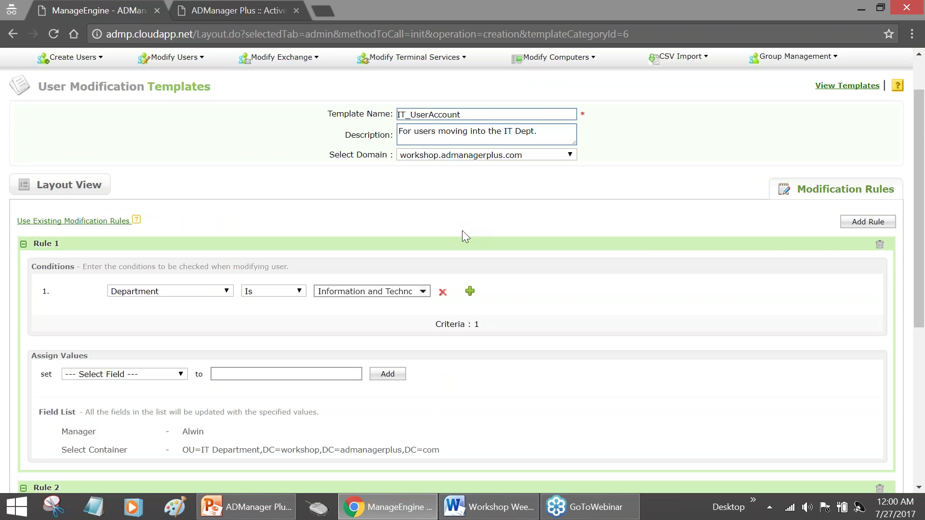
pyautogui.scroll(1, 462, 231)
pyautogui.scroll(-2, 499, 281)
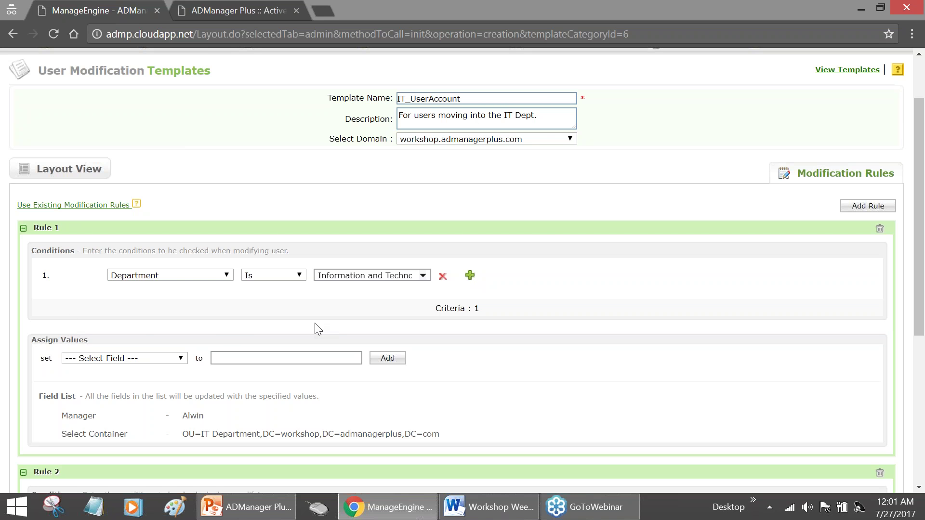
pyautogui.scroll(2, 320, 318)
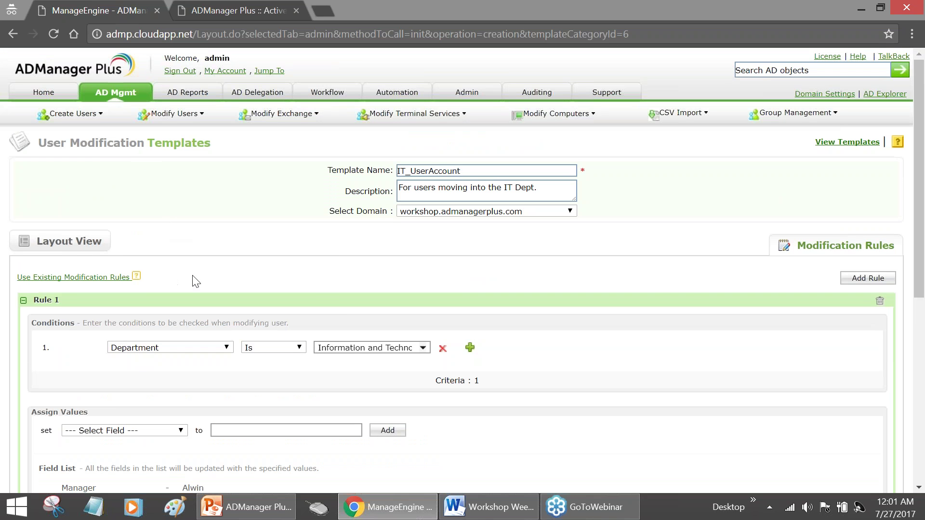
pyautogui.click(65, 246)
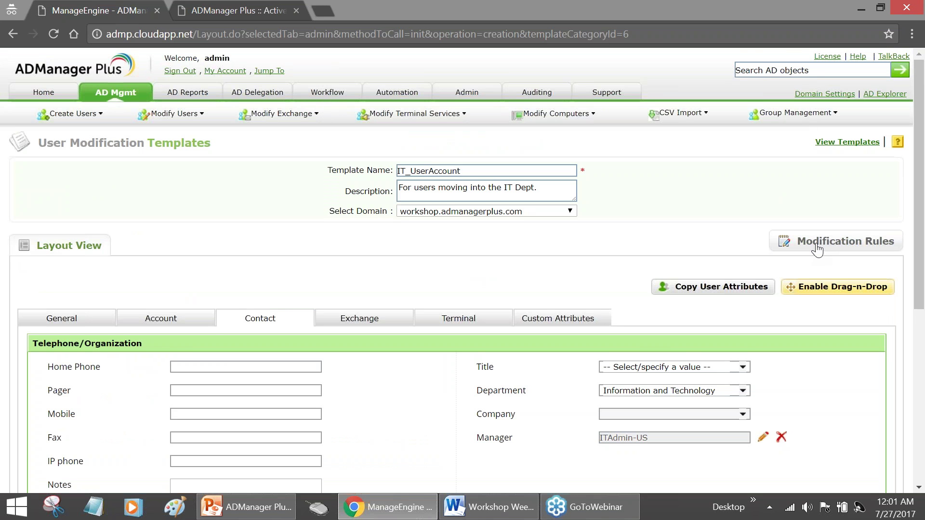
pyautogui.scroll(-3, 817, 249)
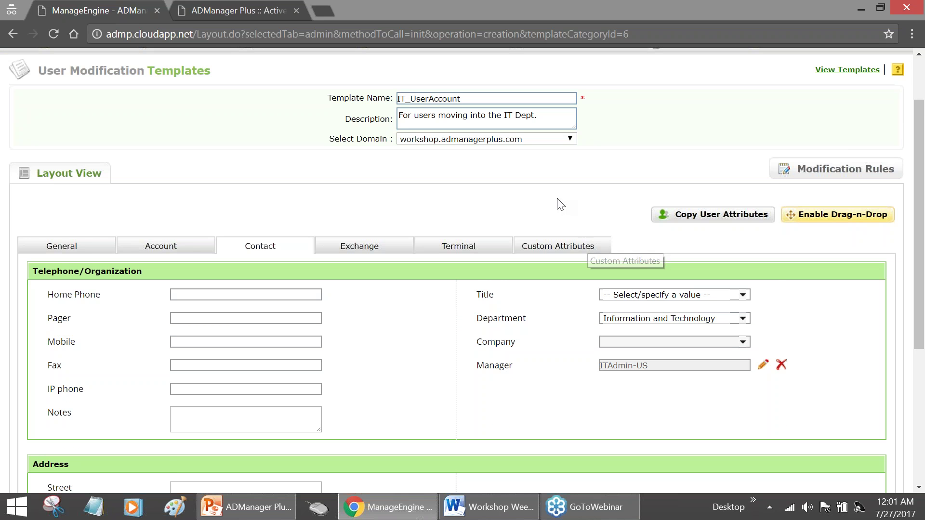
pyautogui.scroll(-5, 559, 205)
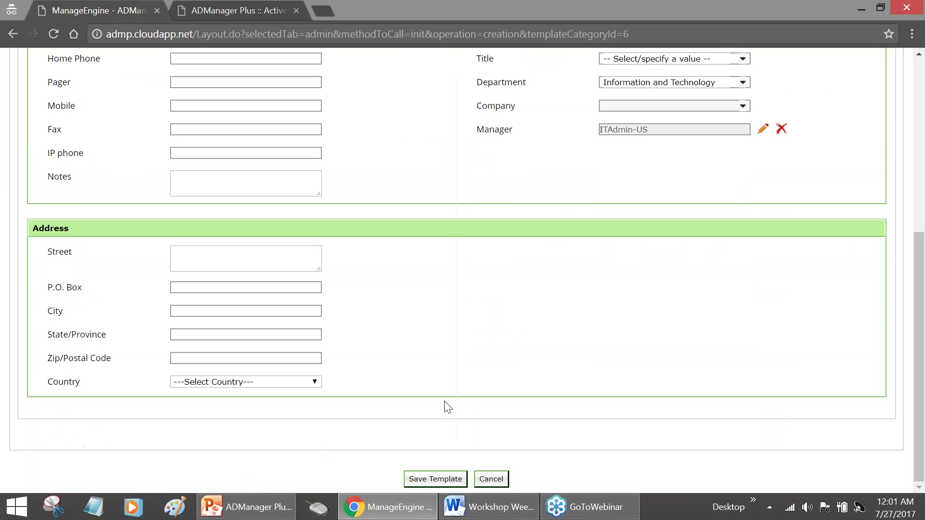
pyautogui.click(438, 480)
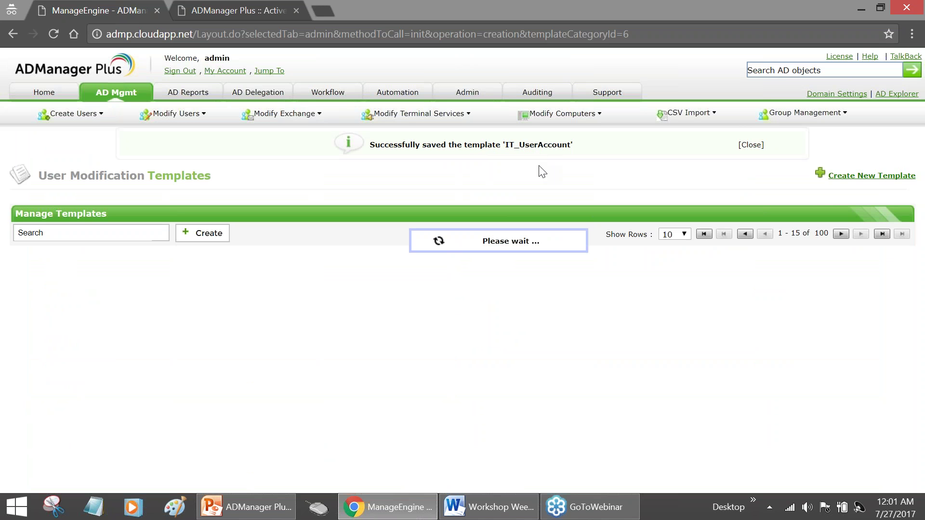
# - Search the AD objects by the trainee's name and open the matching user's properties in a maximized window
pyautogui.click(766, 71)
pyautogui.write('flint')
pyautogui.press('Return')
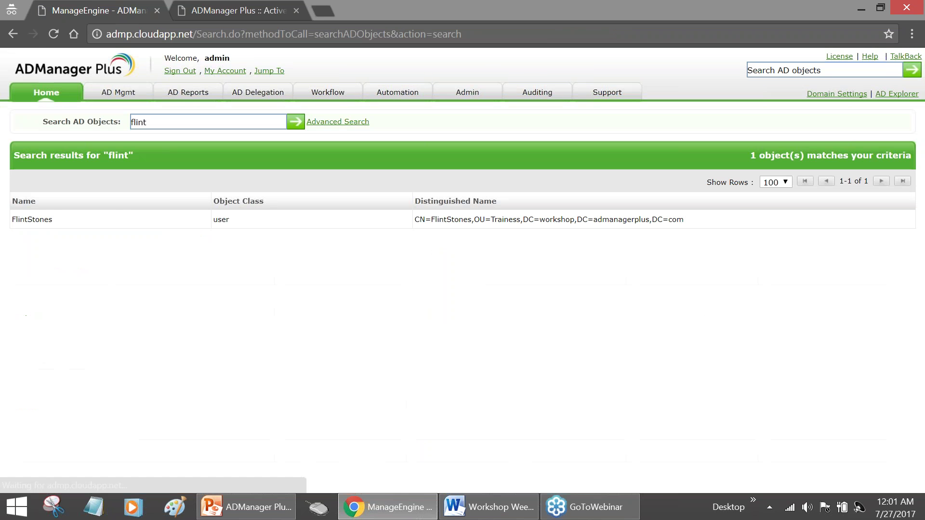
pyautogui.click(423, 225)
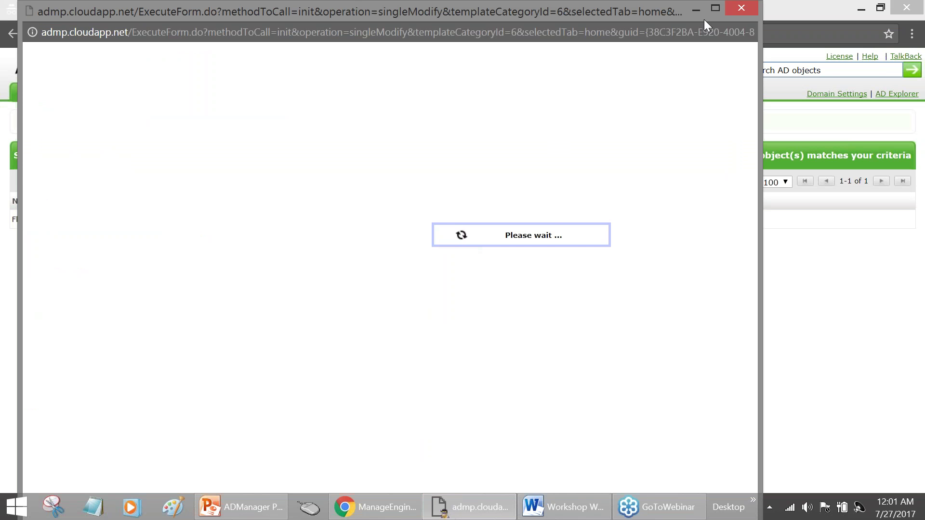
pyautogui.click(714, 9)
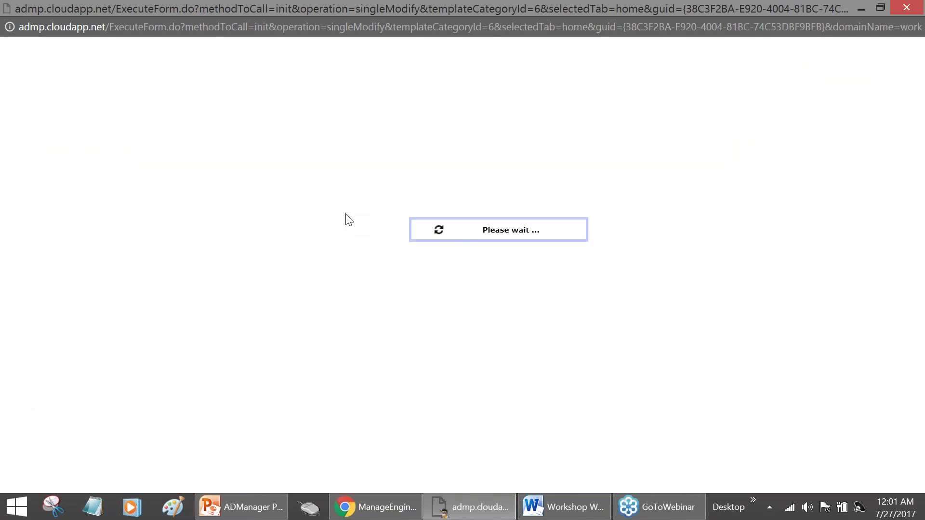
# - Examine the trainee's current description, container, group membership, department and manager under the System Template
pyautogui.click(200, 362)
pyautogui.doubleClick(178, 360)
pyautogui.scroll(-2, 144, 436)
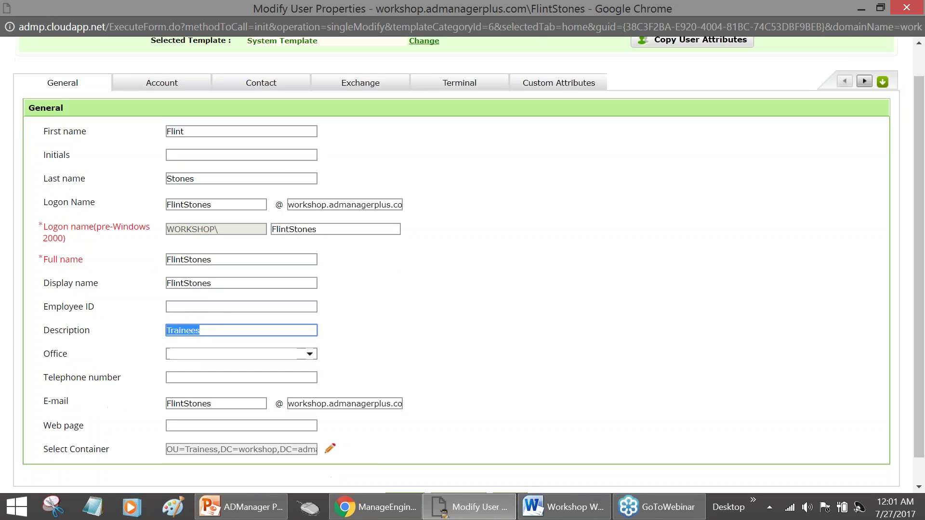
pyautogui.scroll(2, 221, 423)
pyautogui.click(175, 123)
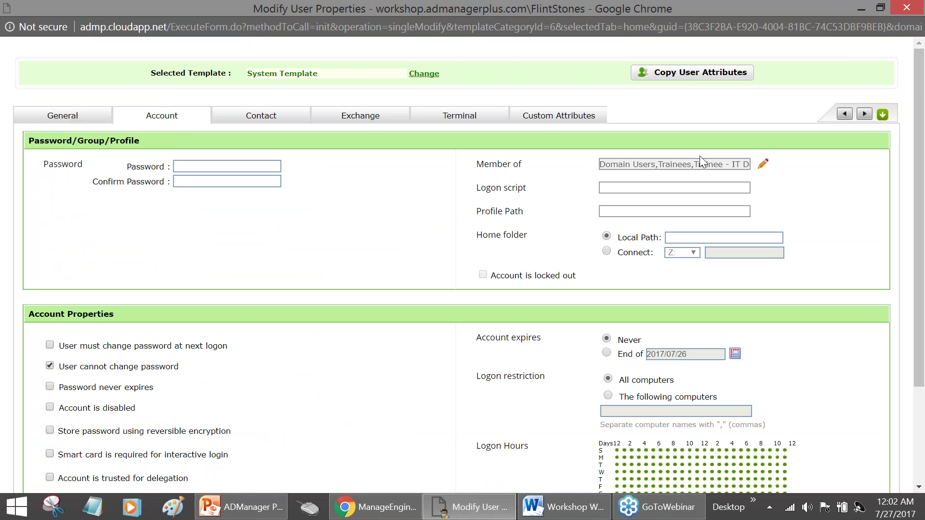
pyautogui.click(245, 118)
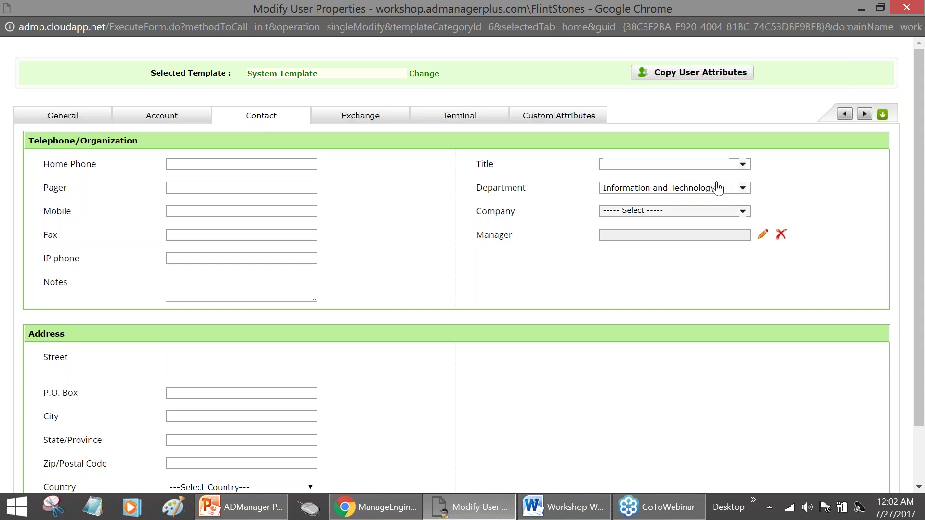
pyautogui.click(702, 187)
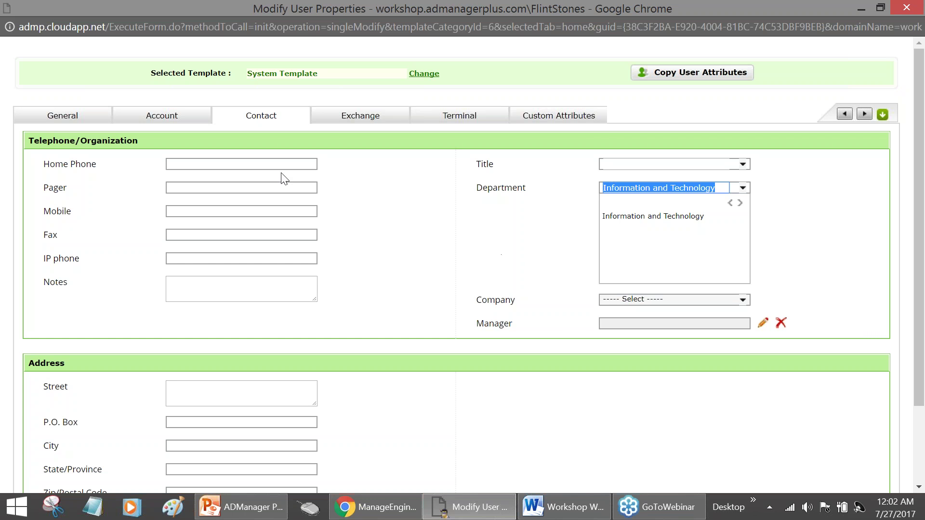
pyautogui.click(62, 119)
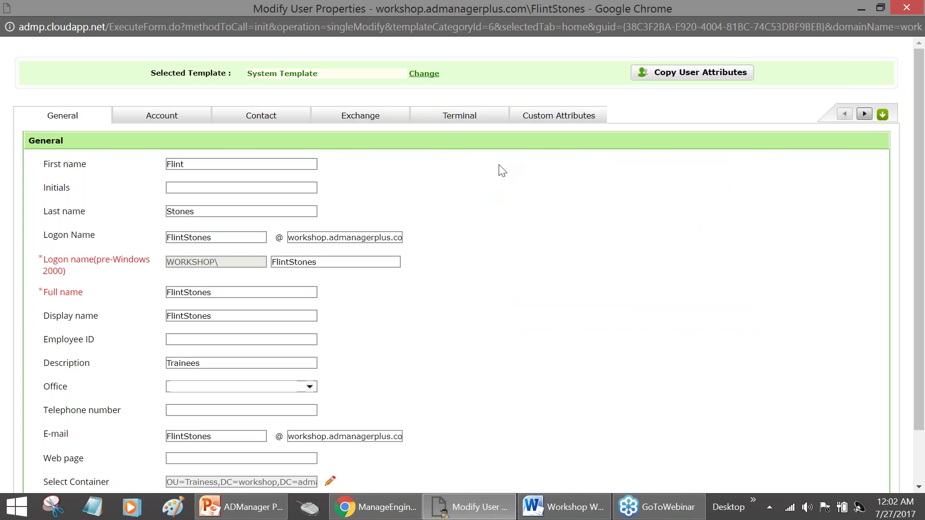
pyautogui.scroll(-2, 506, 182)
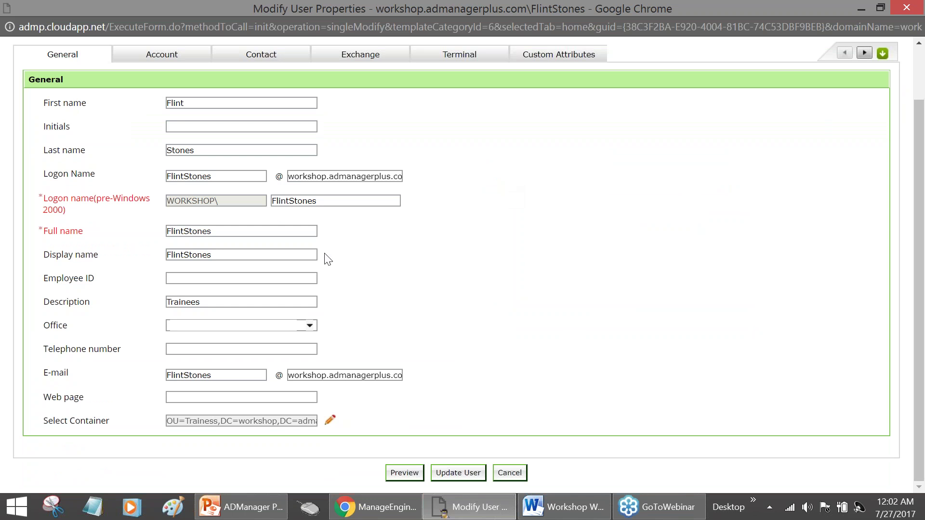
pyautogui.doubleClick(208, 231)
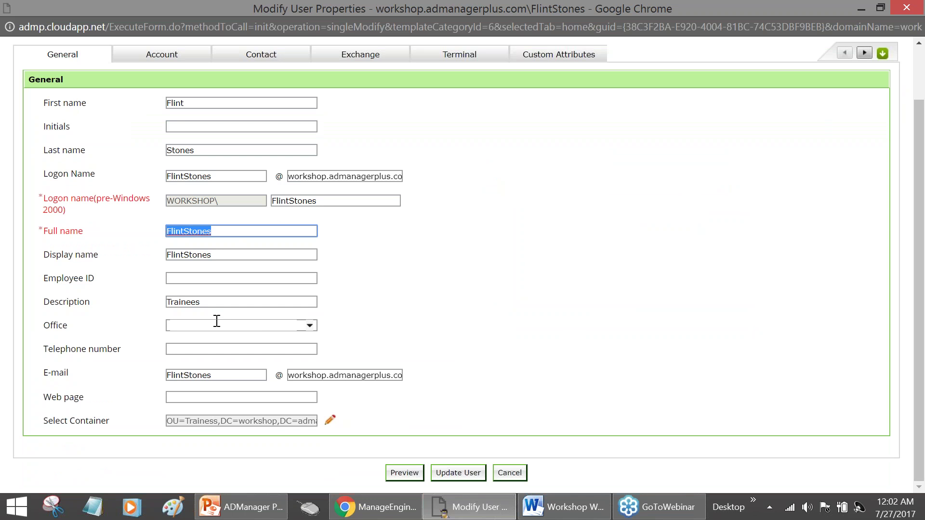
pyautogui.scroll(1, 402, 307)
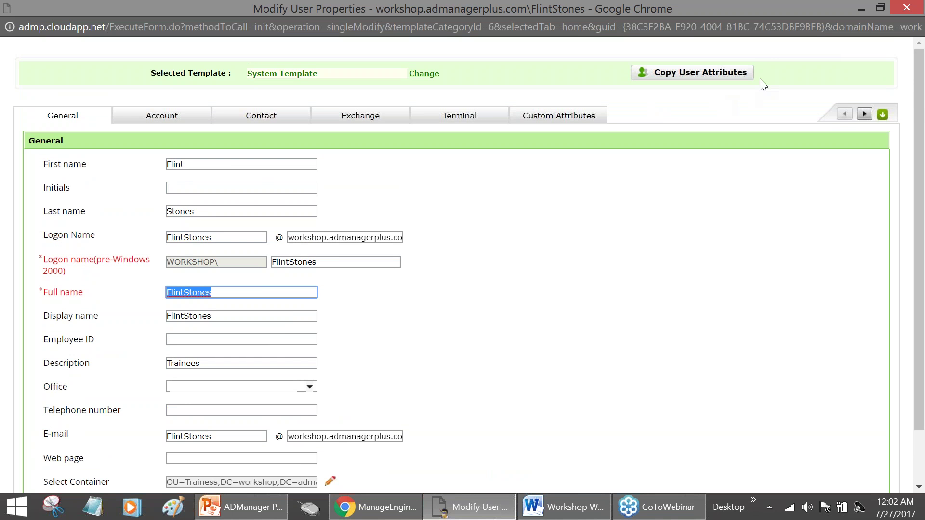
# - Reopen the trainee's properties from the search results and switch the selected template to IT_UserAccounts
pyautogui.click(860, 8)
pyautogui.click(767, 66)
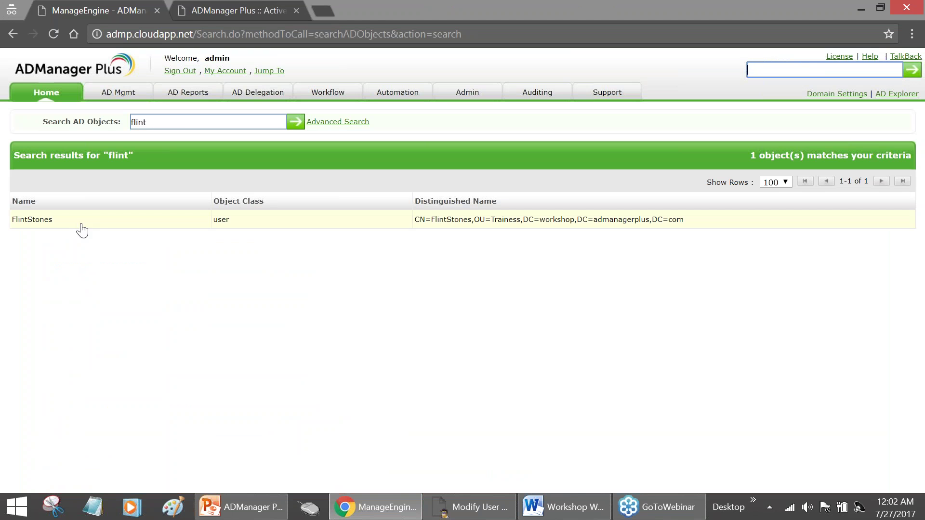
pyautogui.click(392, 224)
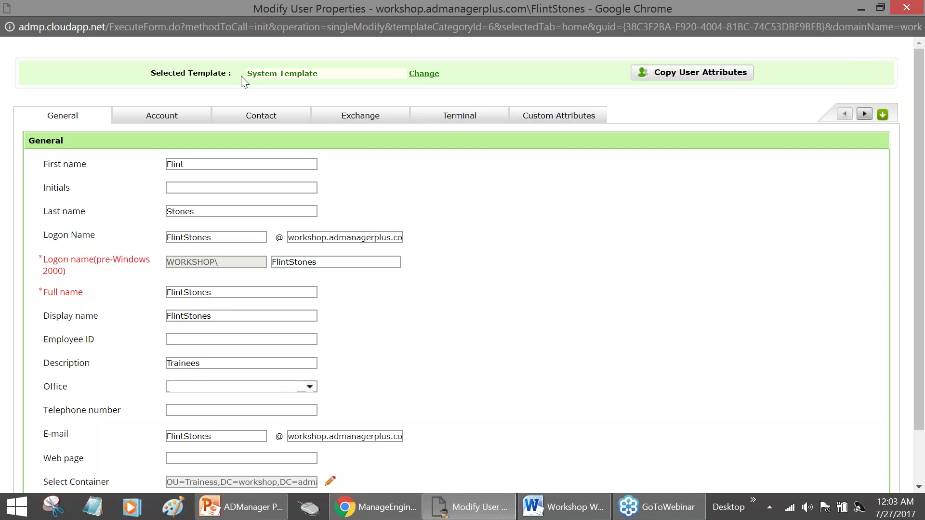
pyautogui.click(417, 76)
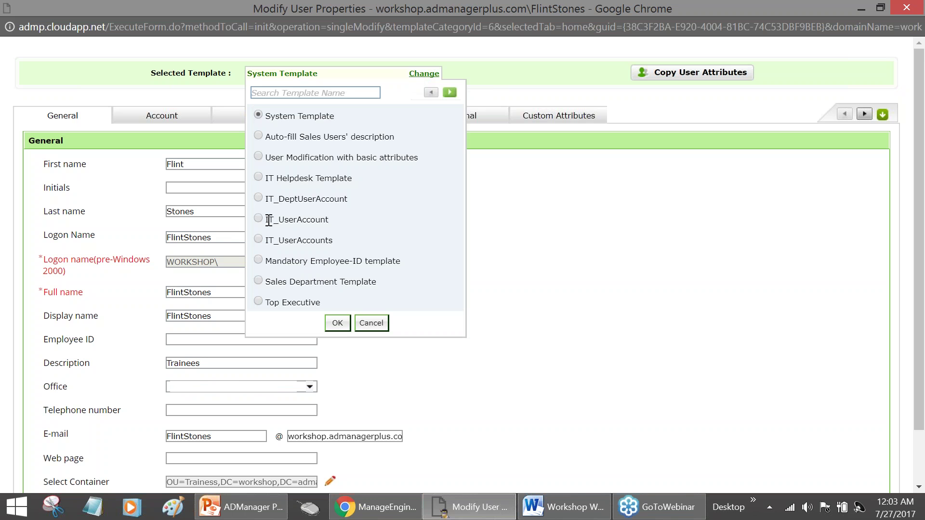
pyautogui.click(258, 240)
pyautogui.click(342, 324)
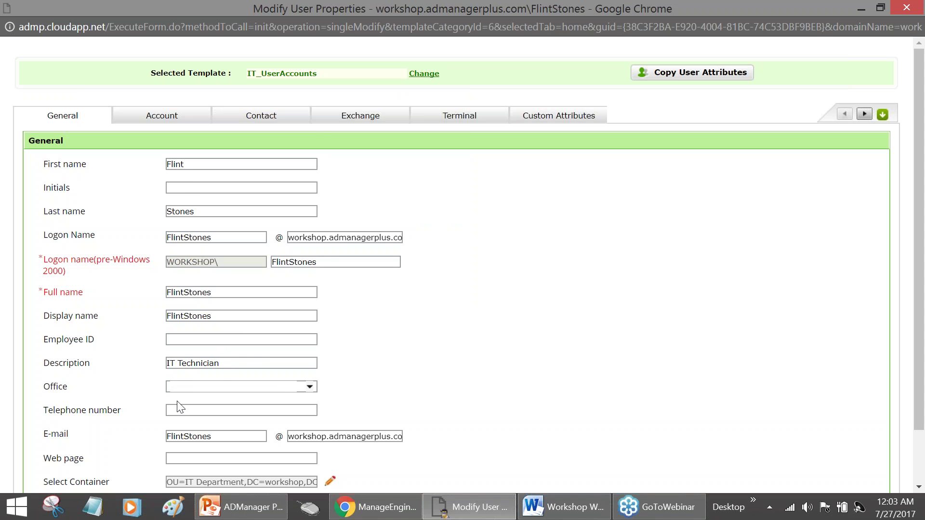
# - Examine the description, container, group memberships, department and manager that the IT_UserAccounts template fills in for the user
pyautogui.click(222, 364)
pyautogui.moveTo(220, 363); pyautogui.dragTo(166, 364)
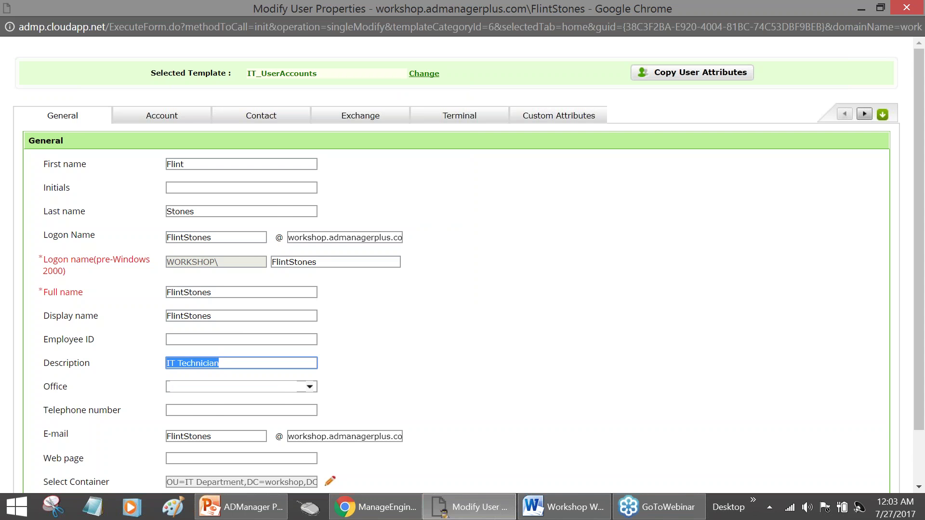
pyautogui.scroll(-2, 191, 407)
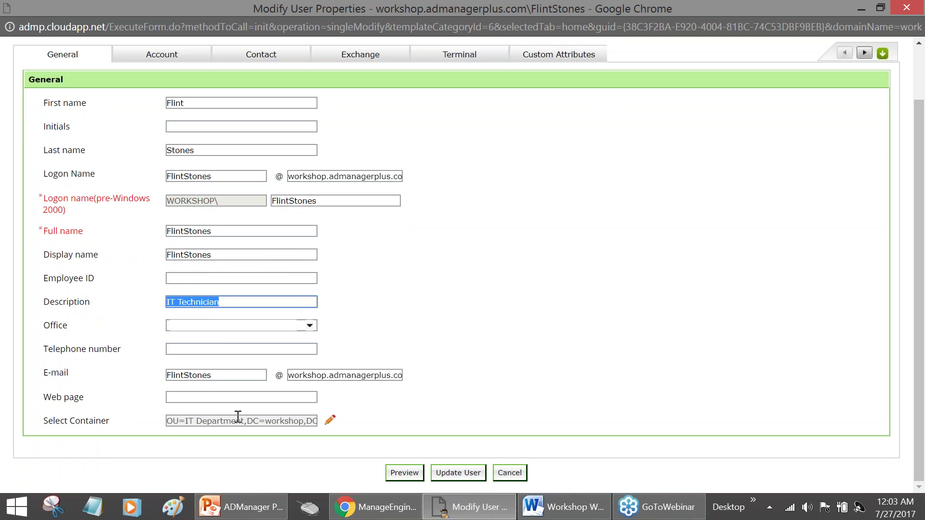
pyautogui.scroll(2, 238, 417)
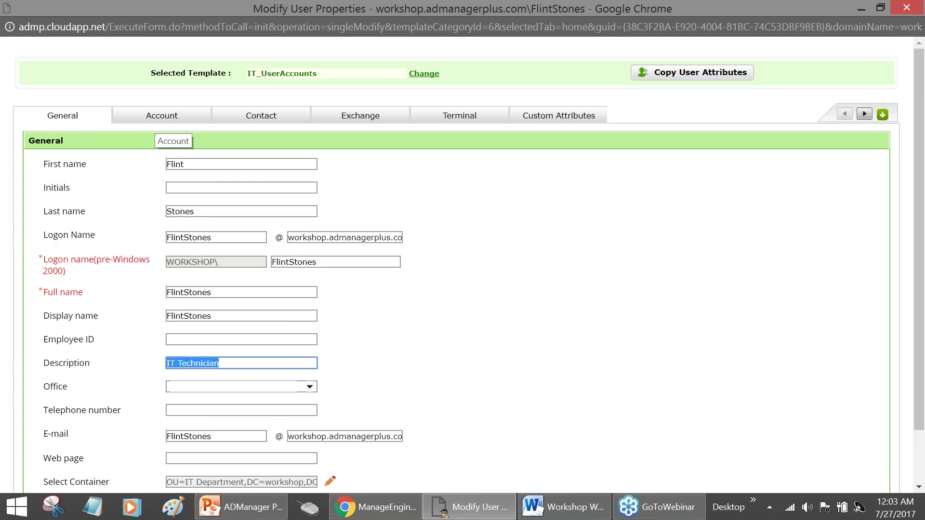
pyautogui.click(156, 119)
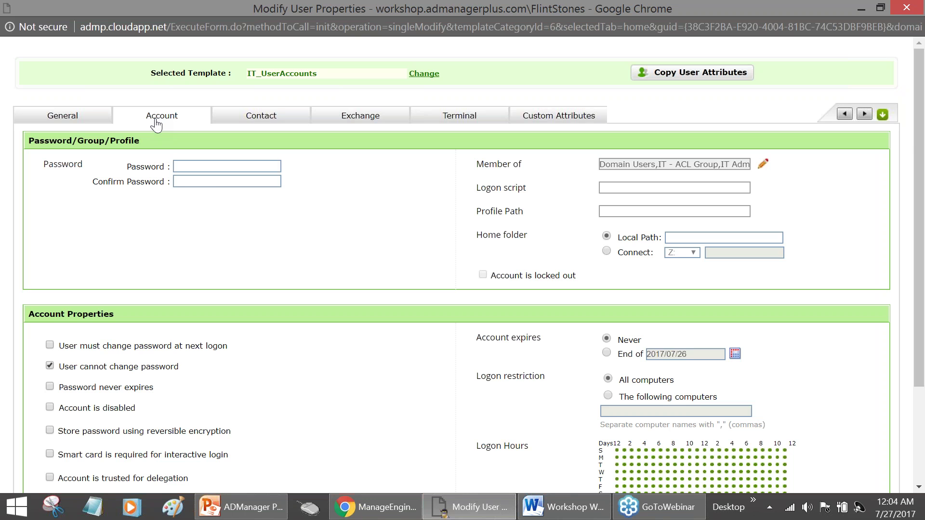
pyautogui.click(762, 168)
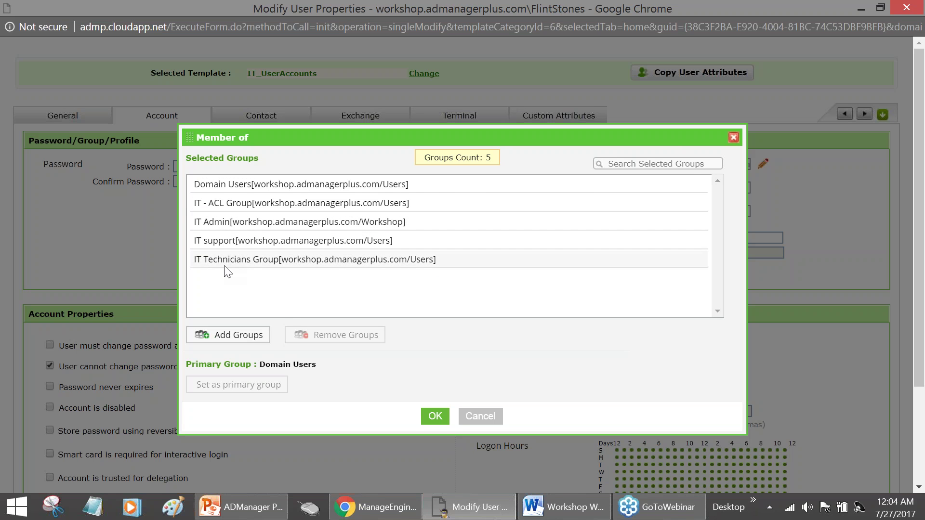
pyautogui.click(422, 412)
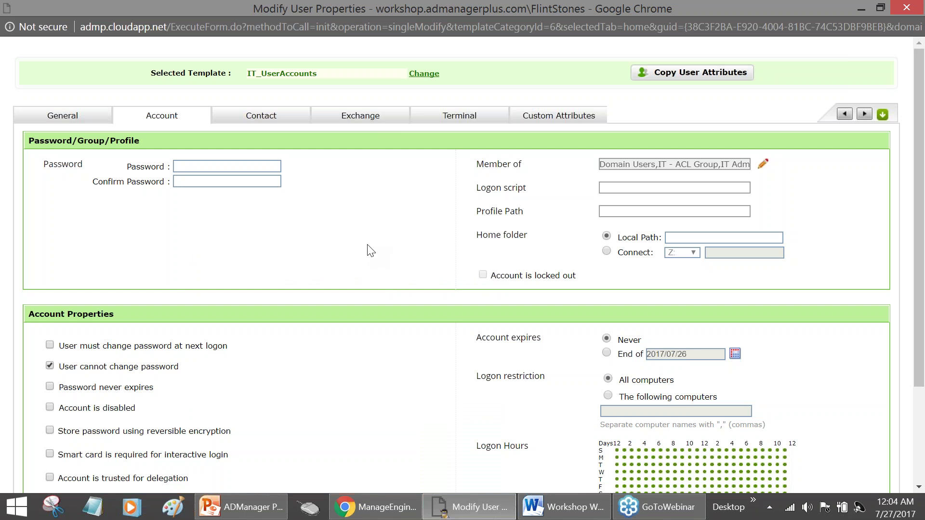
pyautogui.click(277, 117)
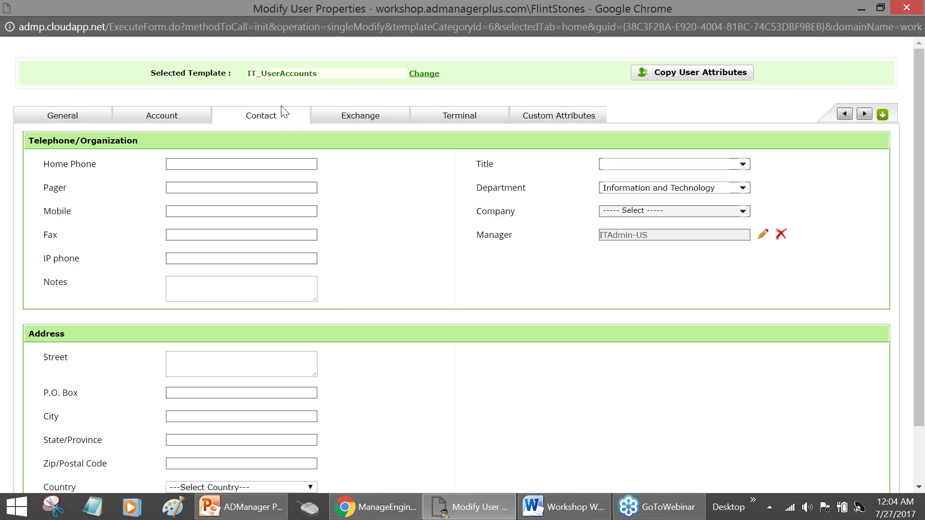
# - Preview the pending user changes and compare the existing AD values with the new manager, groups, container and description
pyautogui.click(430, 75)
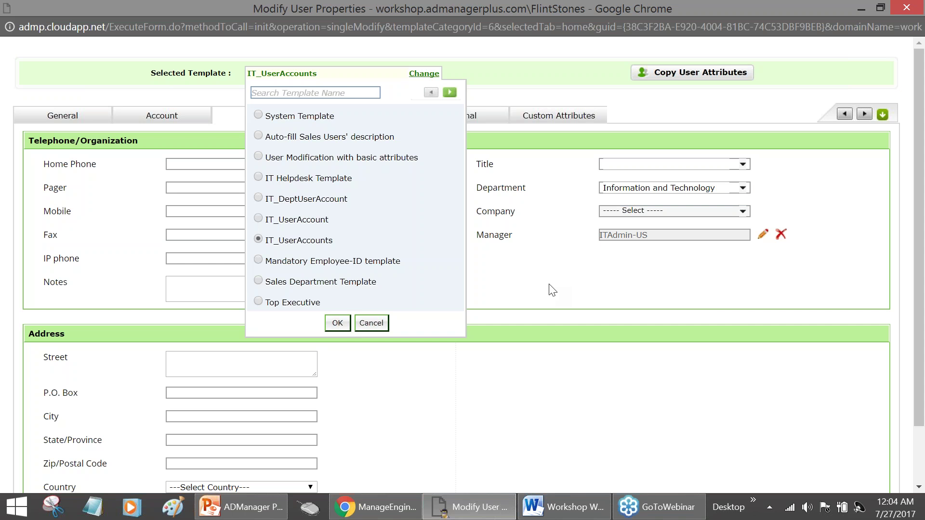
pyautogui.scroll(-2, 921, 340)
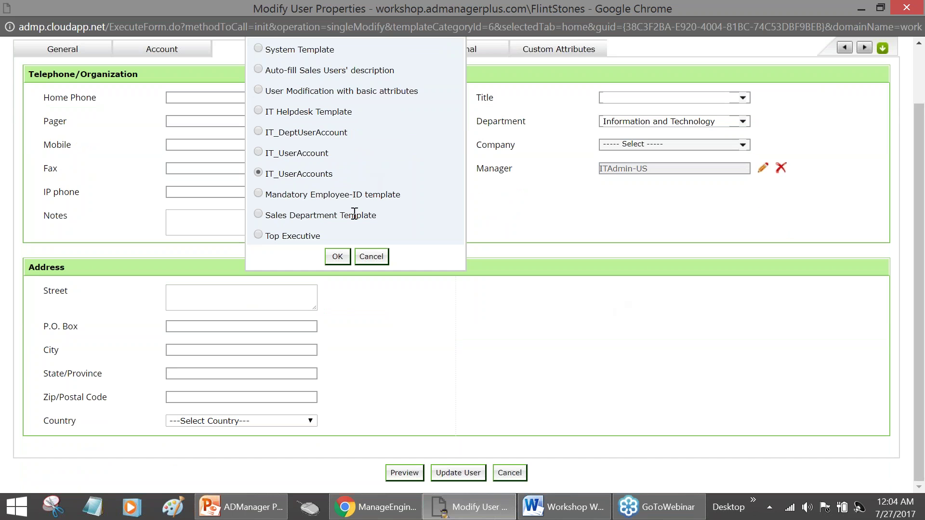
pyautogui.click(397, 477)
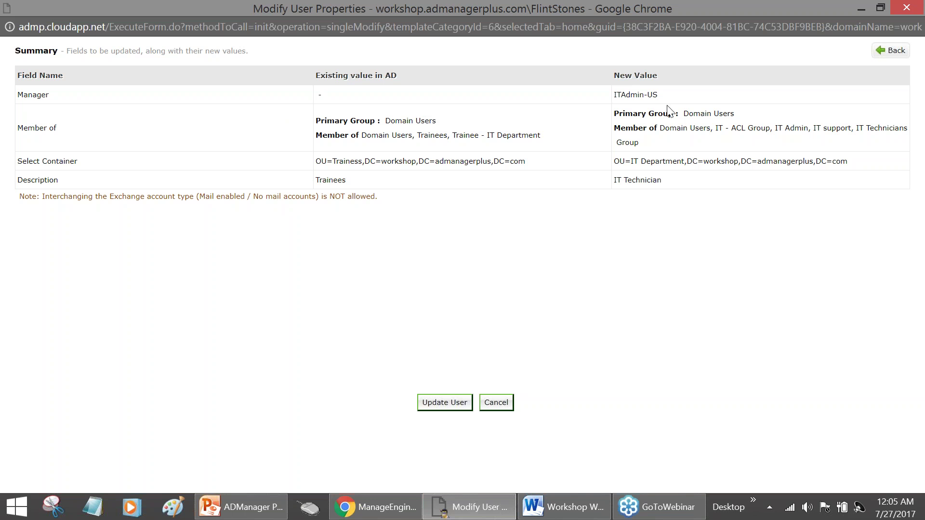
pyautogui.moveTo(659, 95); pyautogui.dragTo(612, 95)
pyautogui.moveTo(390, 121); pyautogui.dragTo(435, 121)
pyautogui.moveTo(360, 136); pyautogui.dragTo(538, 137)
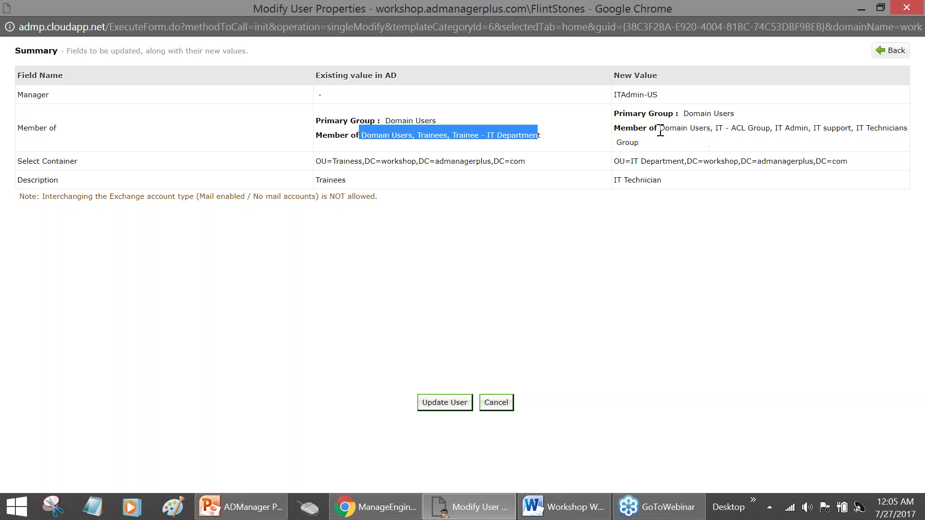
pyautogui.moveTo(660, 128); pyautogui.dragTo(691, 141)
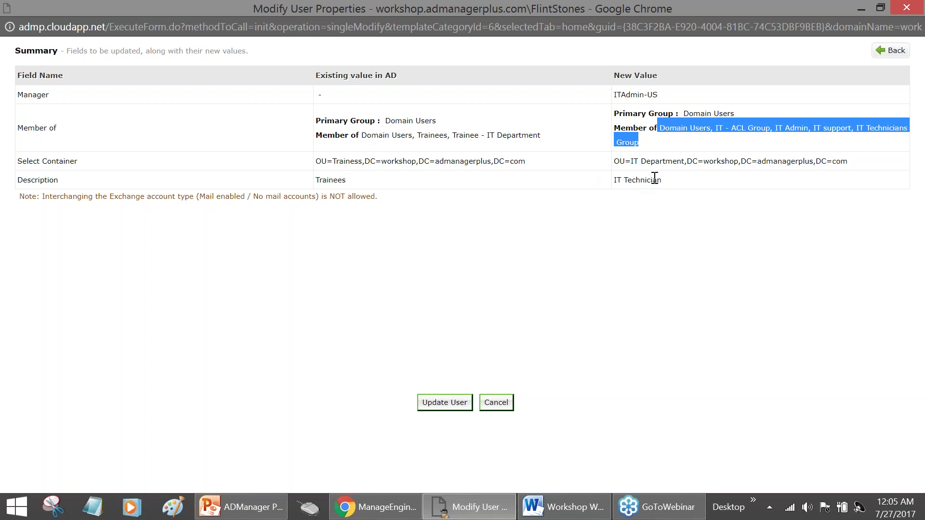
# - Update the user with the previewed changes and close the user properties window
pyautogui.click(446, 408)
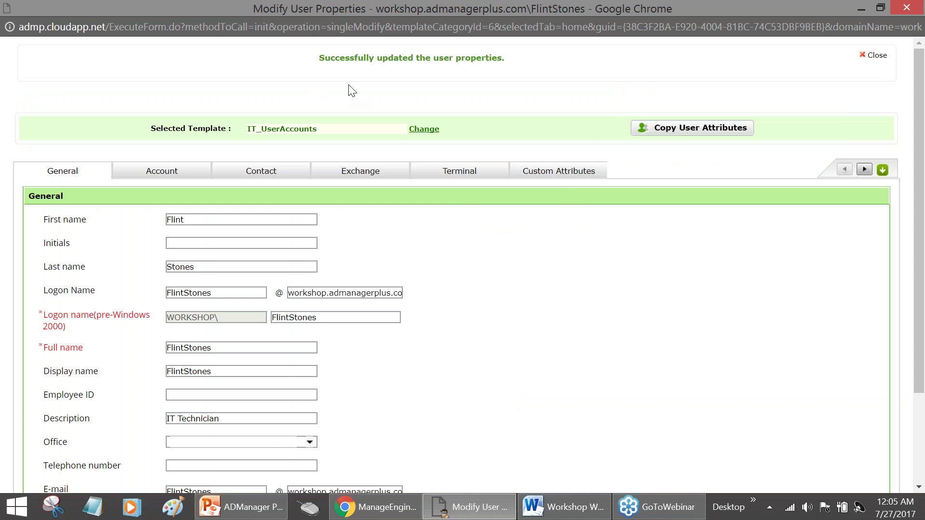
pyautogui.moveTo(324, 58); pyautogui.dragTo(504, 57)
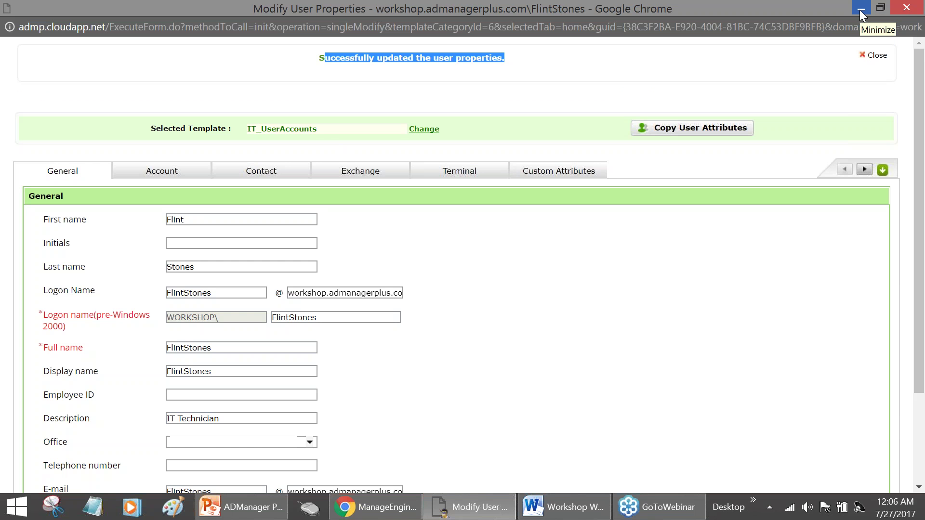
pyautogui.click(904, 10)
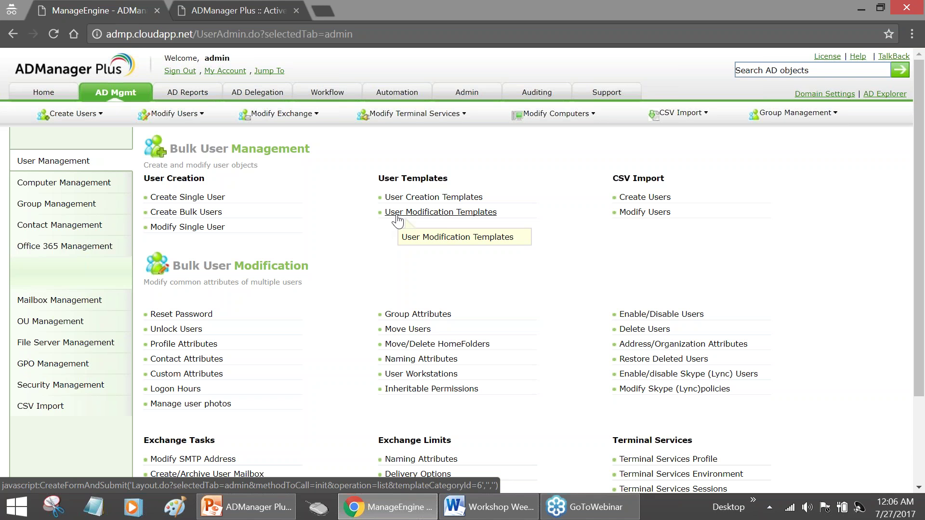
# - Open the Top Executive user modification template and review its predefined attributes
pyautogui.click(437, 214)
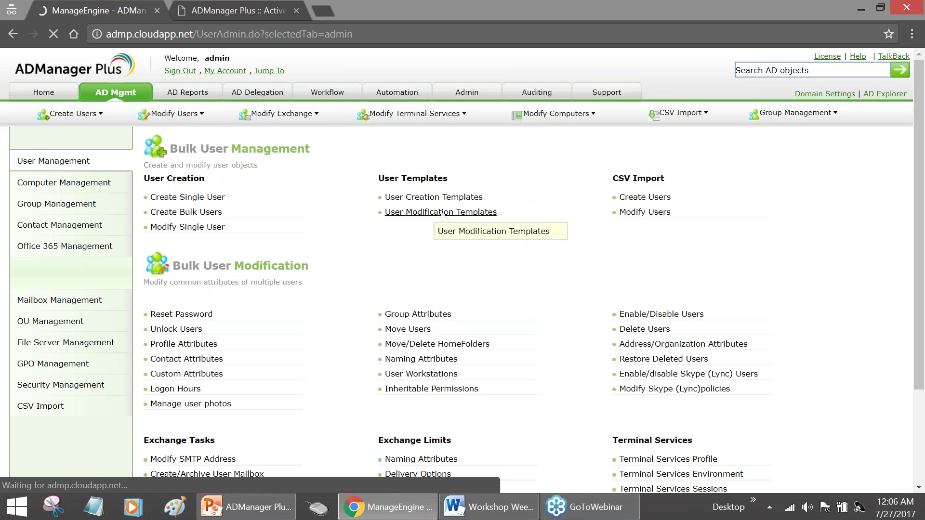
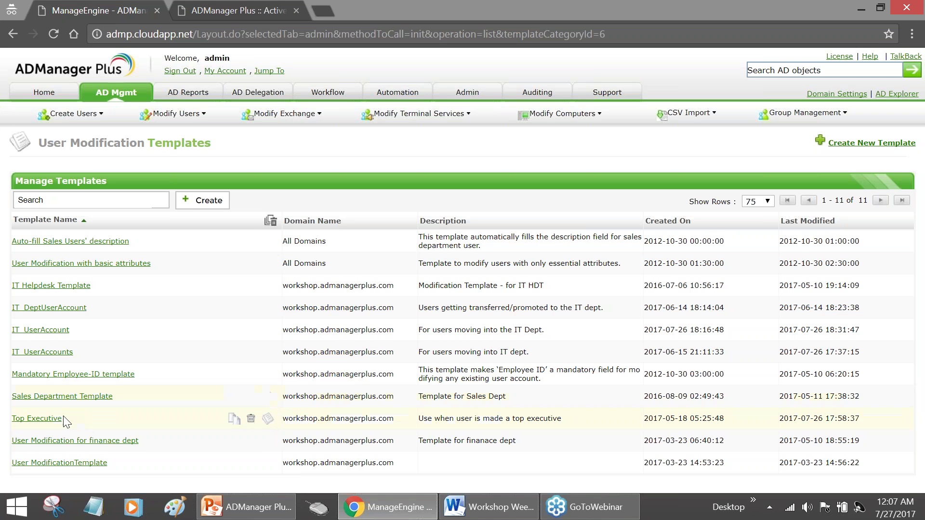
pyautogui.click(43, 441)
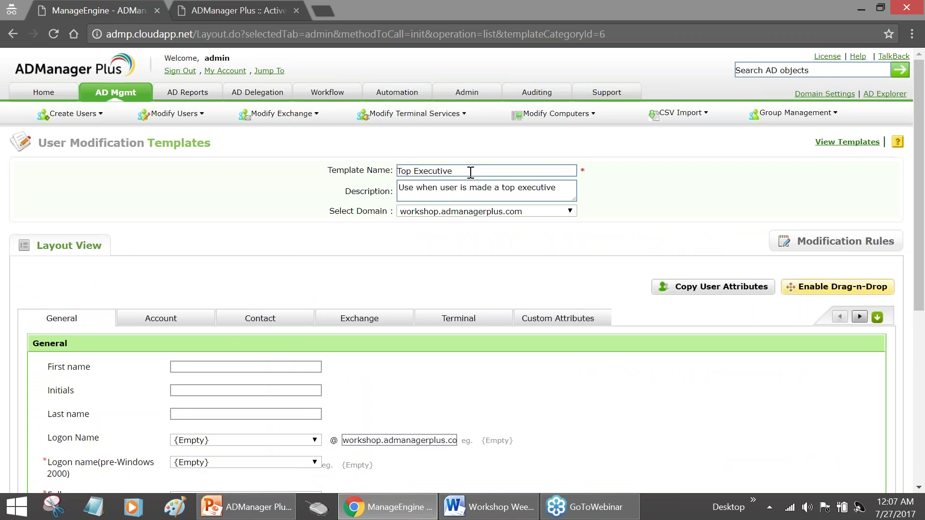
pyautogui.scroll(-2, 470, 172)
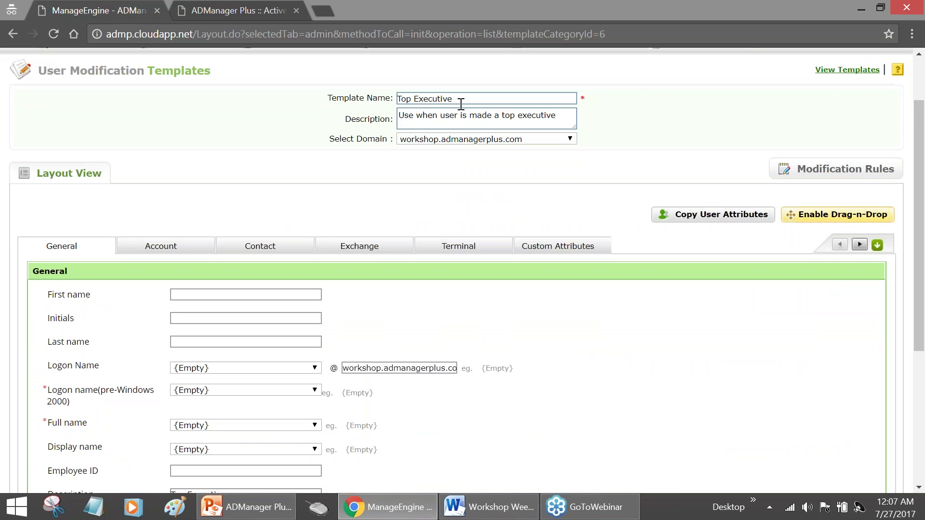
pyautogui.scroll(-2, 384, 193)
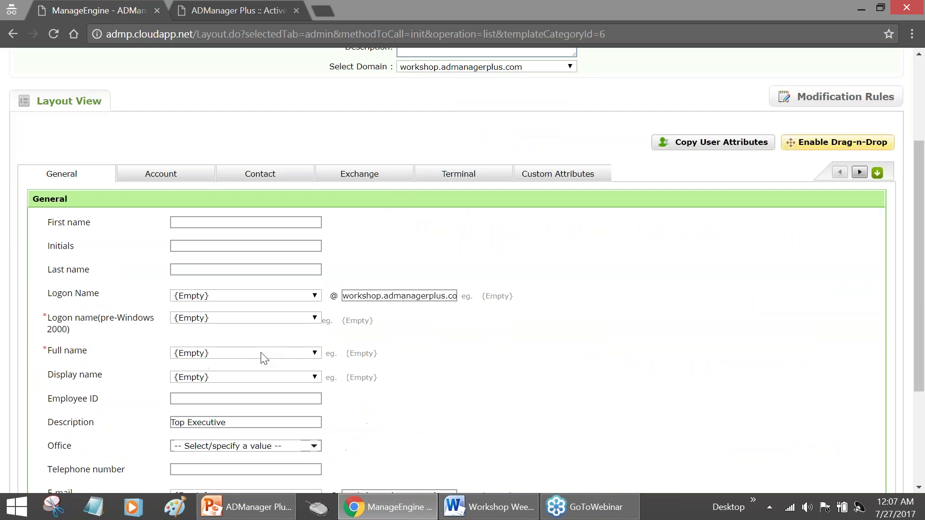
pyautogui.scroll(-4, 173, 426)
pyautogui.scroll(4, 463, 270)
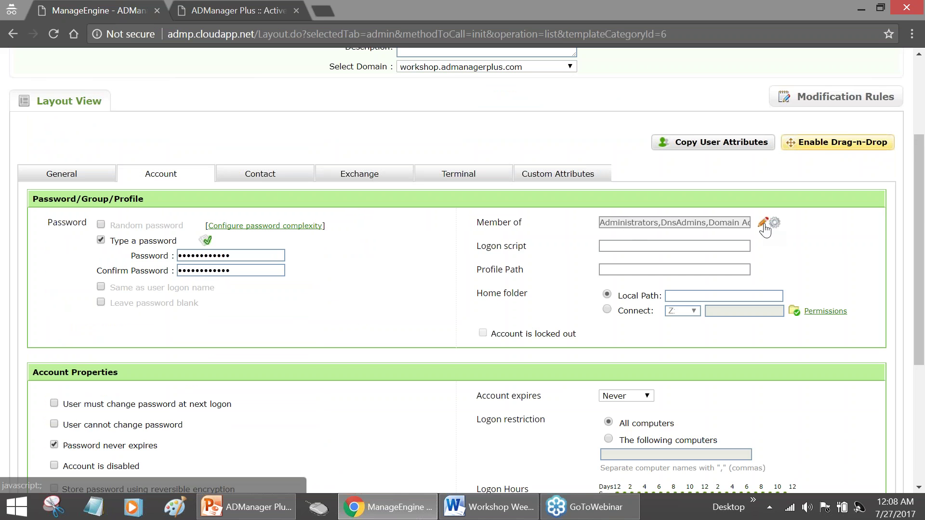
# - Examine the Member of groups in the Top Executive template's account settings, then review the template name
pyautogui.click(763, 224)
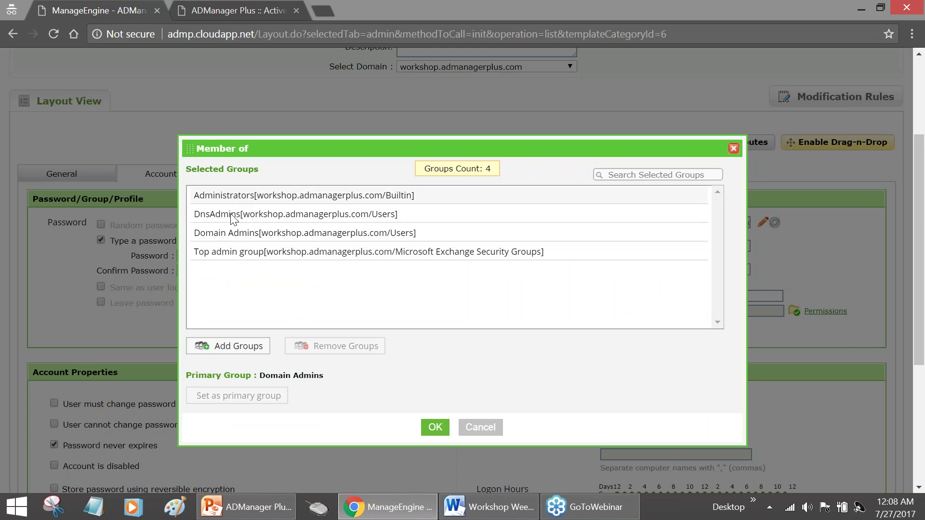
pyautogui.click(733, 149)
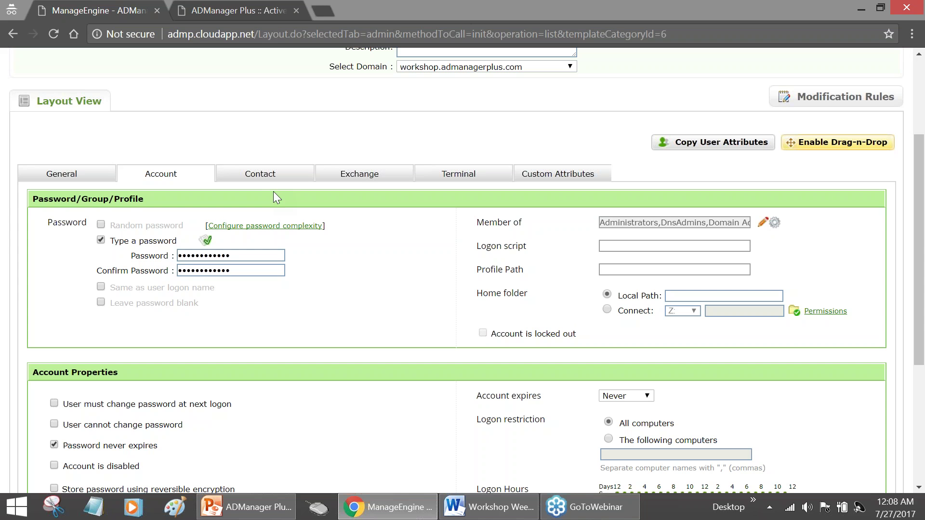
pyautogui.scroll(1, 279, 244)
pyautogui.scroll(2, 279, 242)
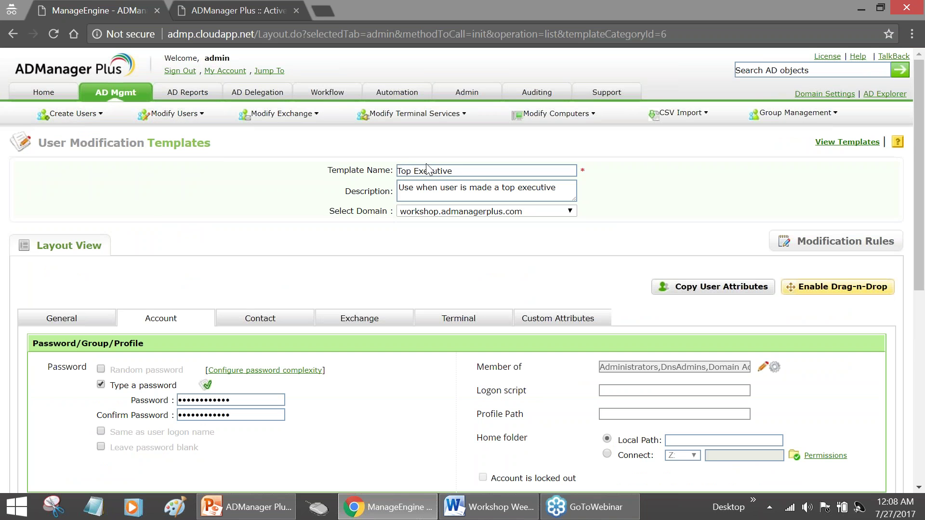
pyautogui.moveTo(458, 169); pyautogui.dragTo(368, 170)
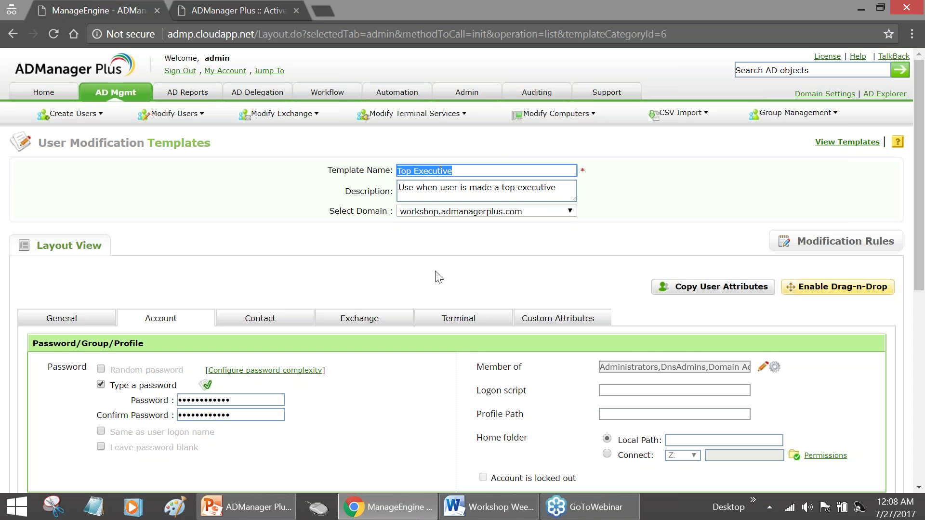
pyautogui.scroll(-2, 535, 344)
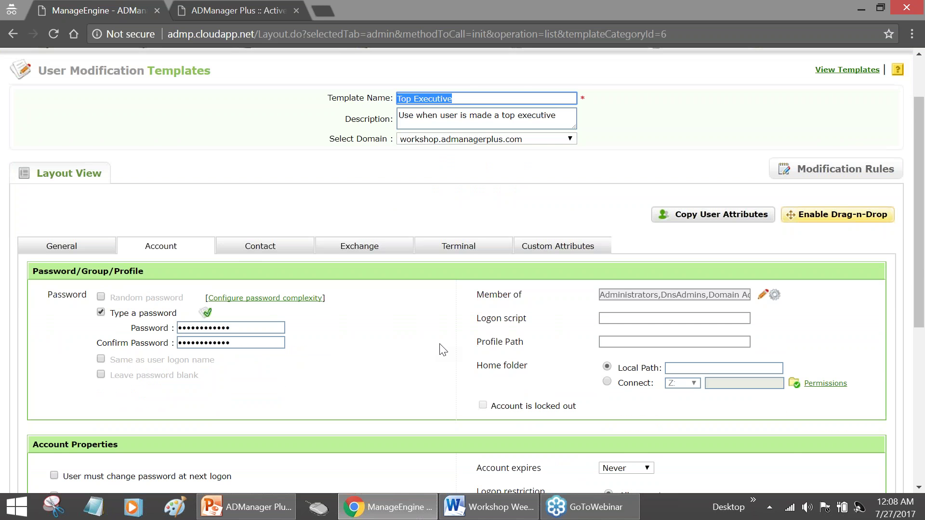
pyautogui.scroll(1, 443, 350)
# - Search the AD objects by the user's first name and open the matching user's properties for modification
pyautogui.click(790, 70)
pyautogui.write('cl')
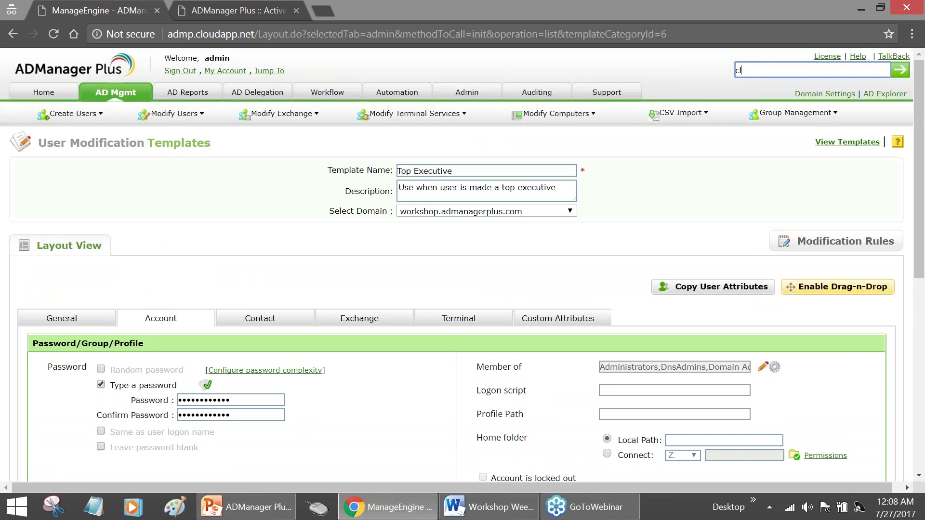
pyautogui.write("ark'")
pyautogui.press('Return')
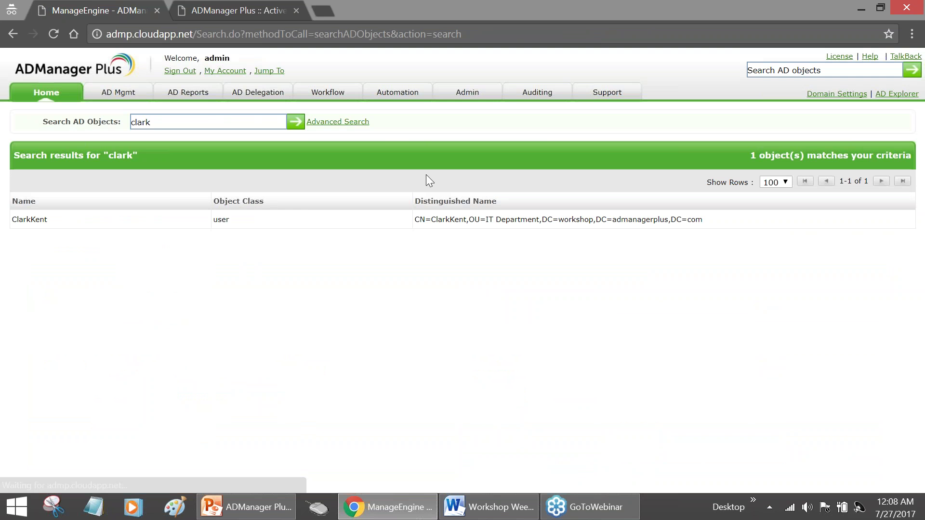
pyautogui.click(395, 215)
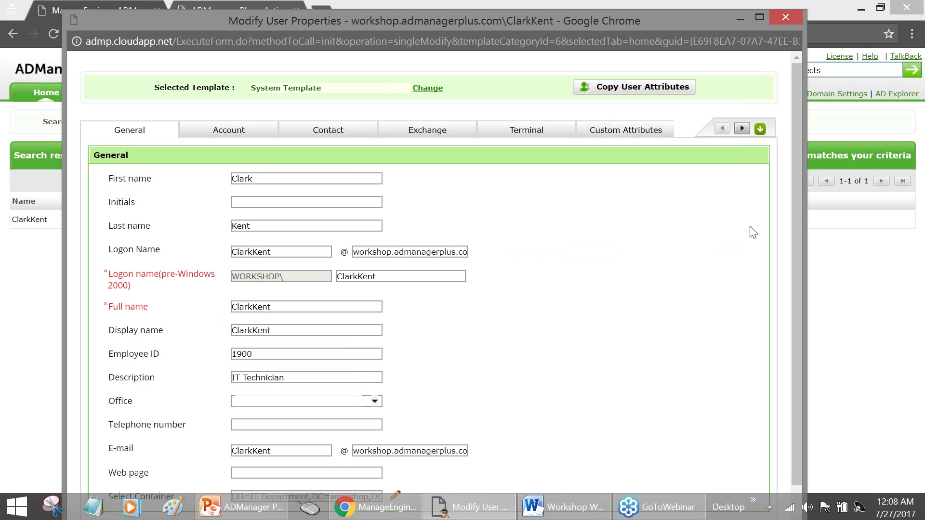
# - Review the user's general and account attributes and change the selected template to Top Executive
pyautogui.scroll(-1, 341, 350)
pyautogui.scroll(1, 341, 351)
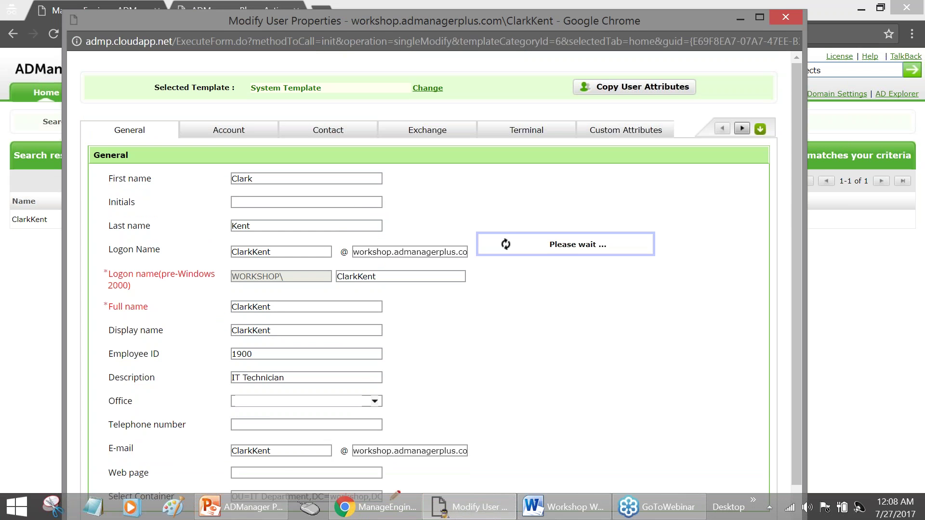
pyautogui.click(238, 134)
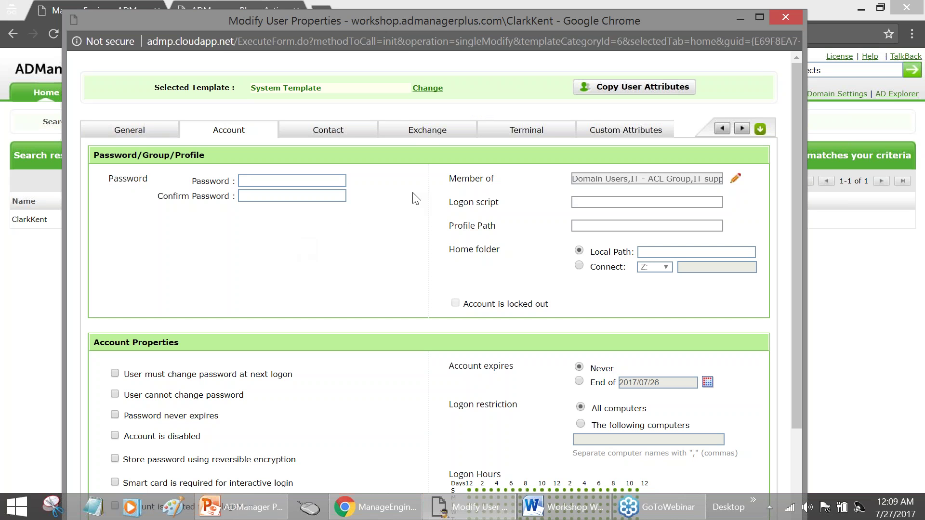
pyautogui.click(427, 89)
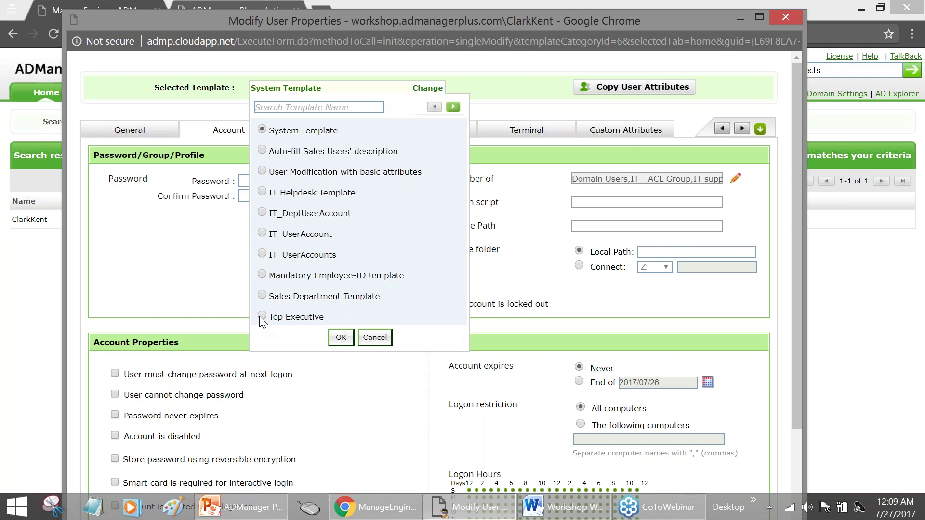
pyautogui.click(340, 338)
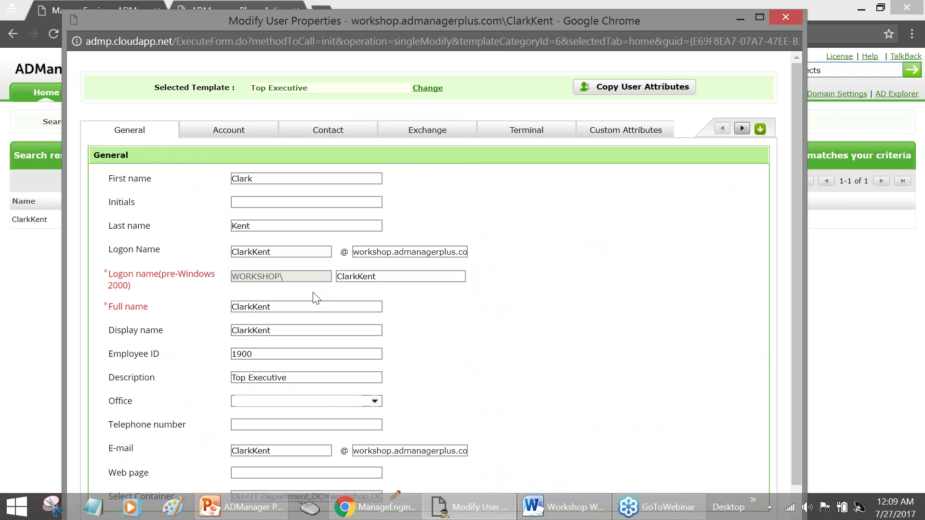
# - Check the description and account settings filled in by the template, update the user's properties, and close the window
pyautogui.click(232, 378)
pyautogui.moveTo(290, 381); pyautogui.dragTo(290, 378)
pyautogui.click(233, 134)
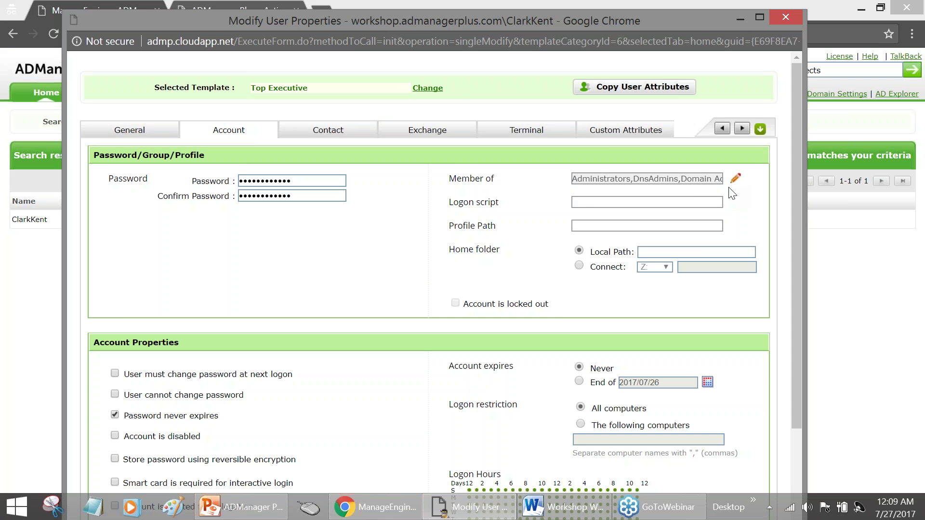
pyautogui.scroll(-3, 732, 192)
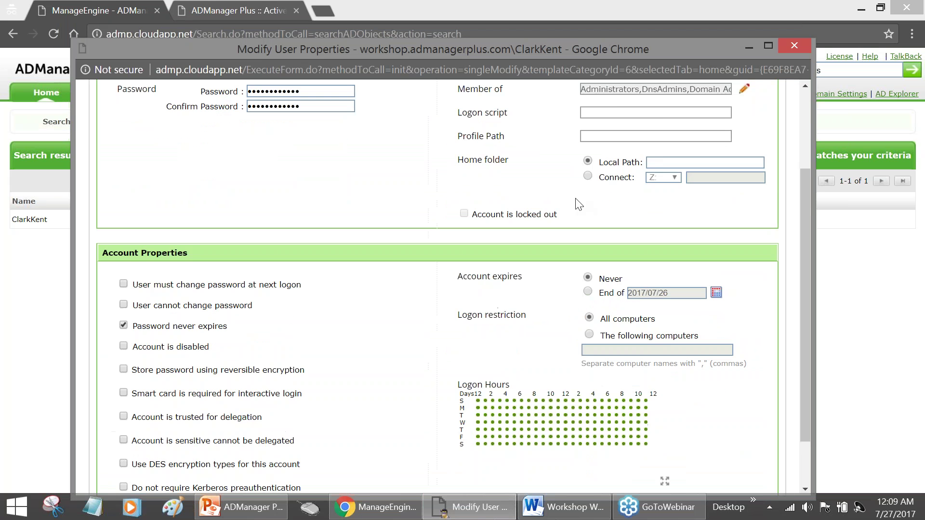
pyautogui.scroll(-2, 510, 338)
pyautogui.click(439, 476)
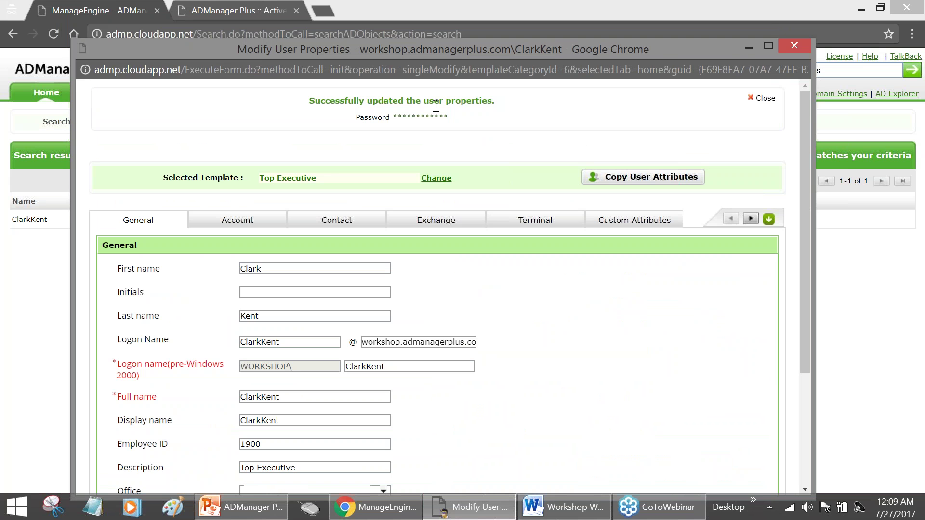
pyautogui.click(795, 46)
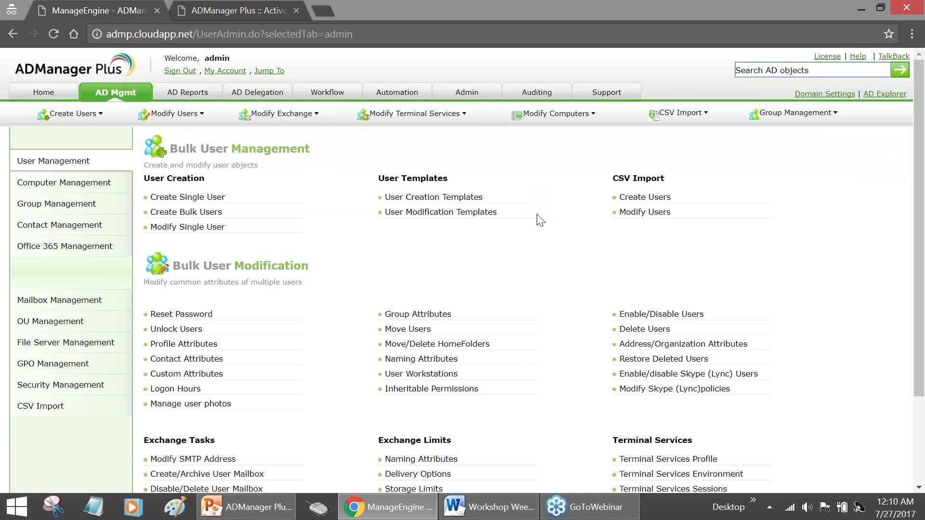
# - Switch to a blank Notepad document and write the CSV header line sAMAccountName,templateName
pyautogui.click(86, 511)
pyautogui.moveTo(462, 209); pyautogui.dragTo(632, 264)
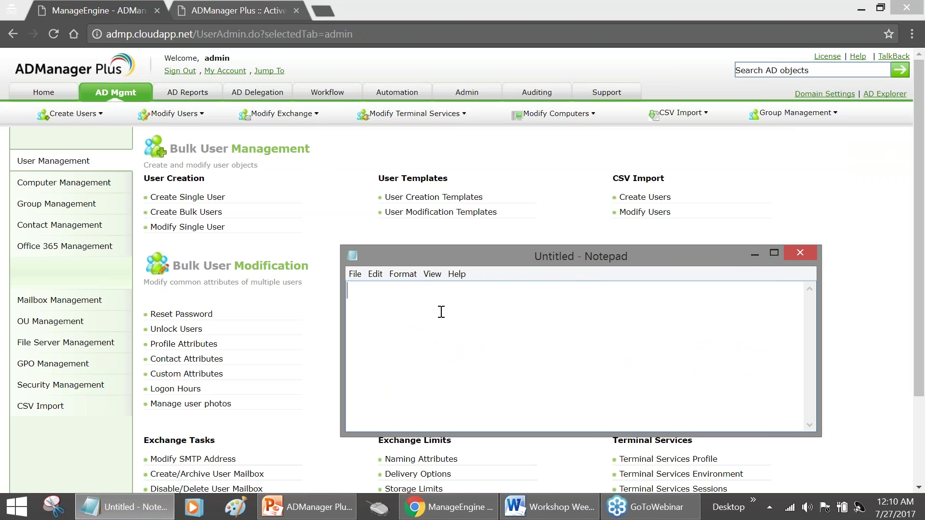
pyautogui.write('sAMAccountName')
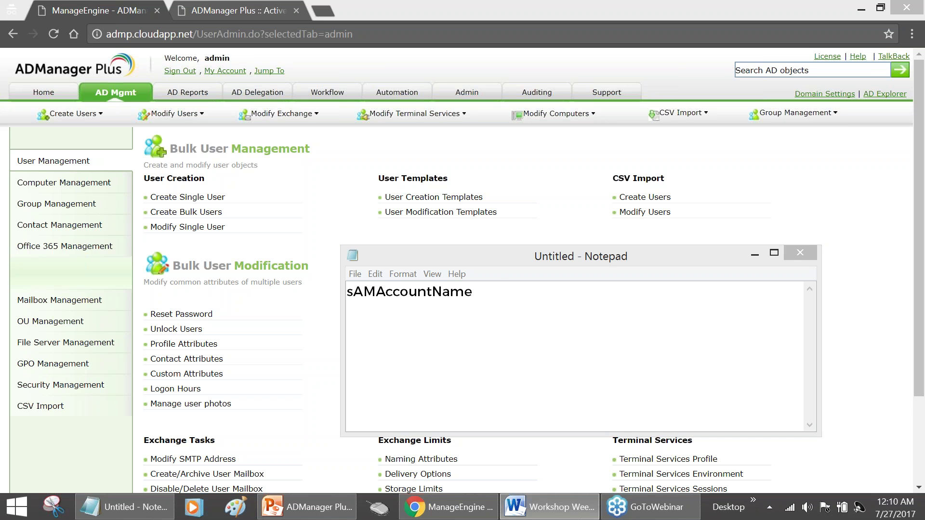
pyautogui.click(500, 288)
pyautogui.write(',')
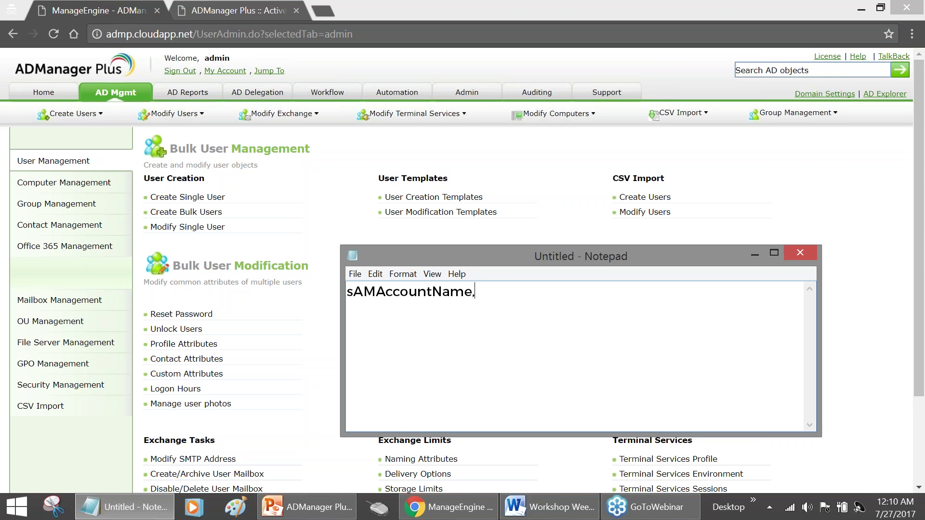
pyautogui.write('templateNmae')
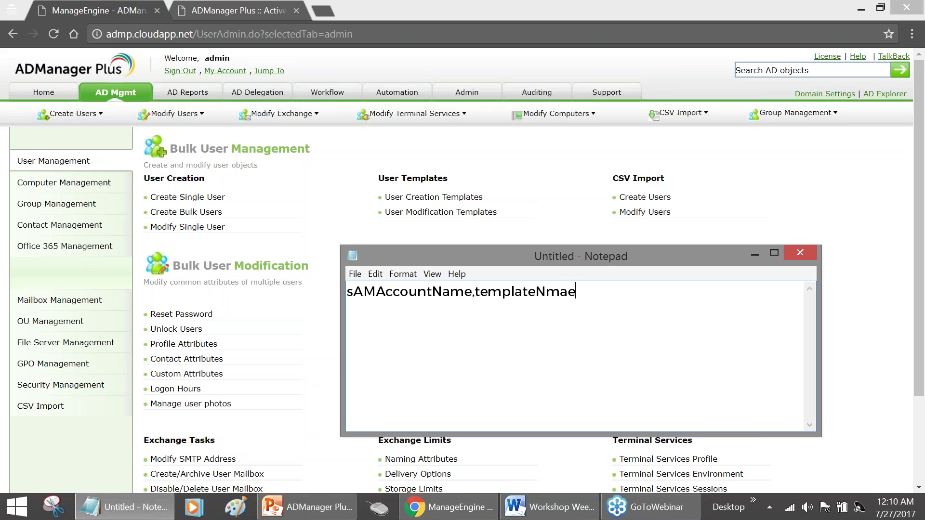
pyautogui.hotkey('alt', 'Tab')
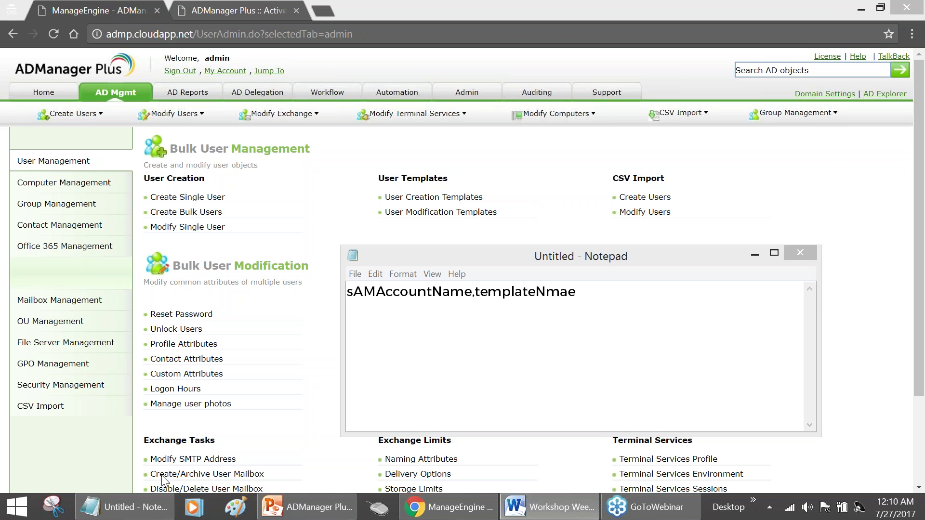
pyautogui.click(560, 292)
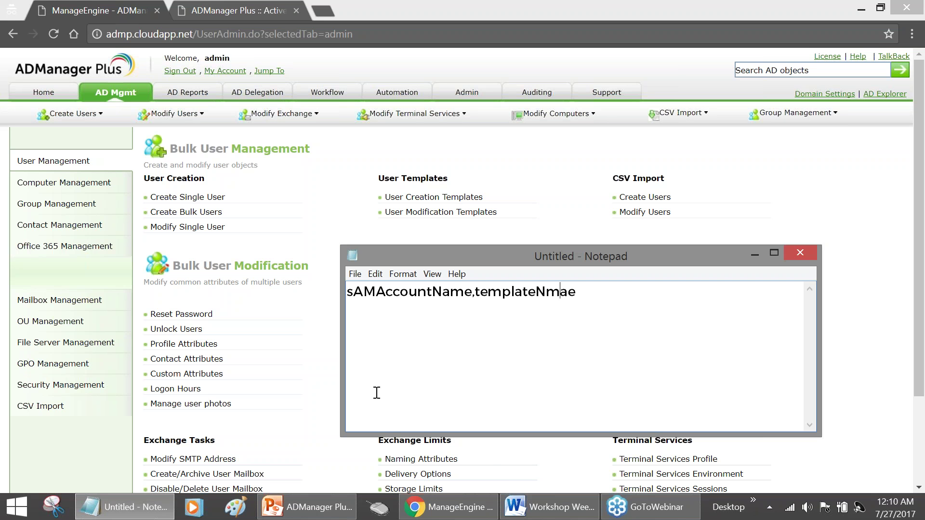
pyautogui.write('a')
pyautogui.press('Right')
pyautogui.press('Right')
pyautogui.press('BackSpace')
pyautogui.press('Right')
# - Add three rows below the header, pairing each user's account name with template IT_UserAccount, Fin_UserAccount or TopExecutive
pyautogui.write('Clark')
pyautogui.write('Ken')
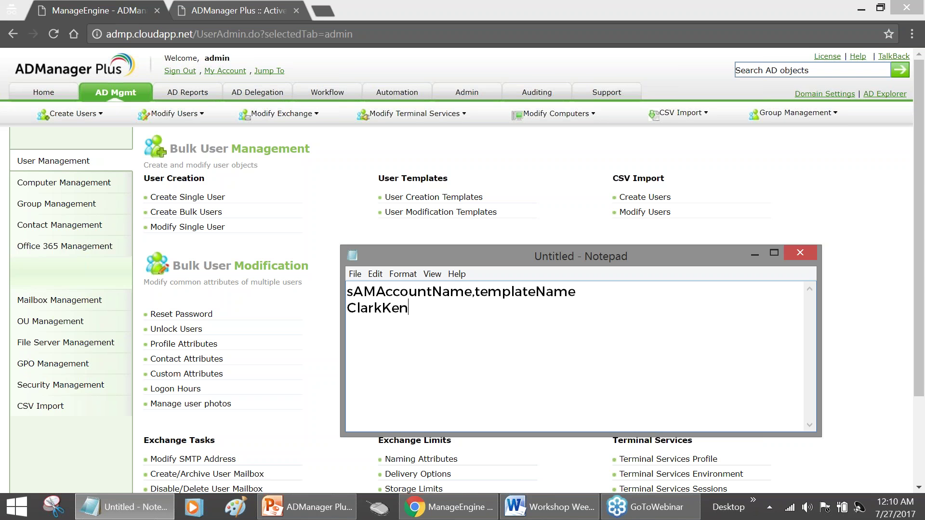
pyautogui.write('t,IT_UserAccount ')
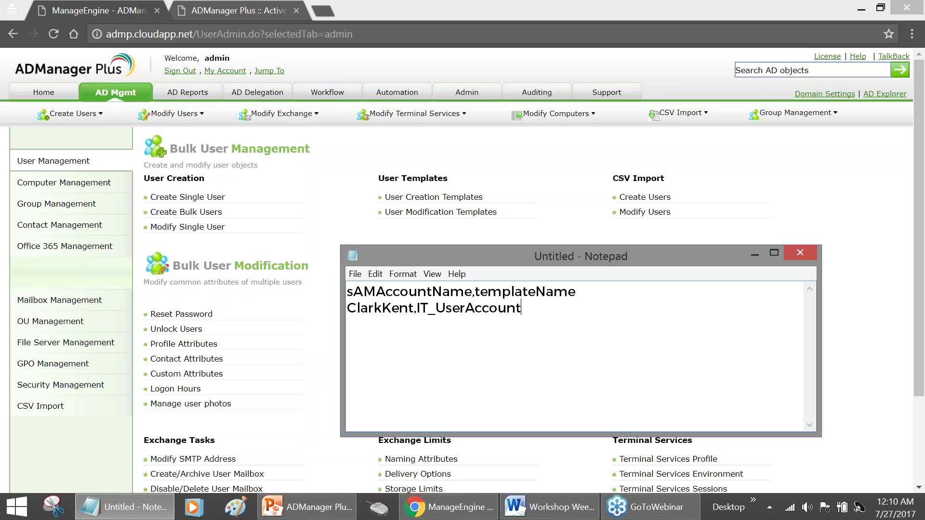
pyautogui.write('LoisLane,Fin')
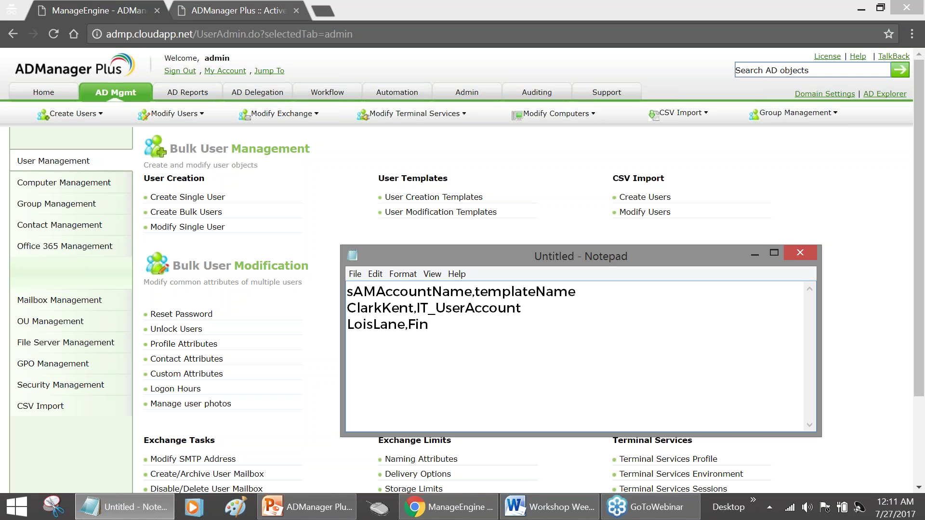
pyautogui.write('_UserAccount')
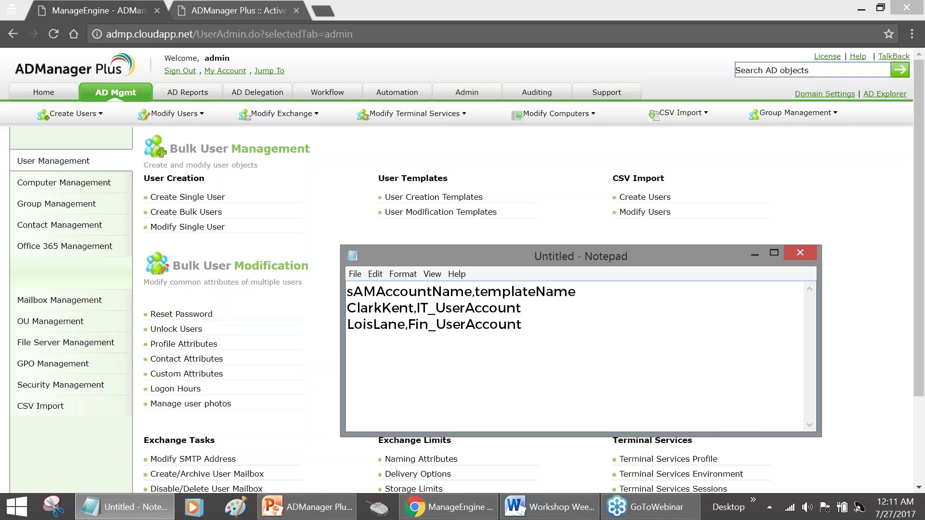
pyautogui.press('Return')
pyautogui.write('BruceBanner,TopEx')
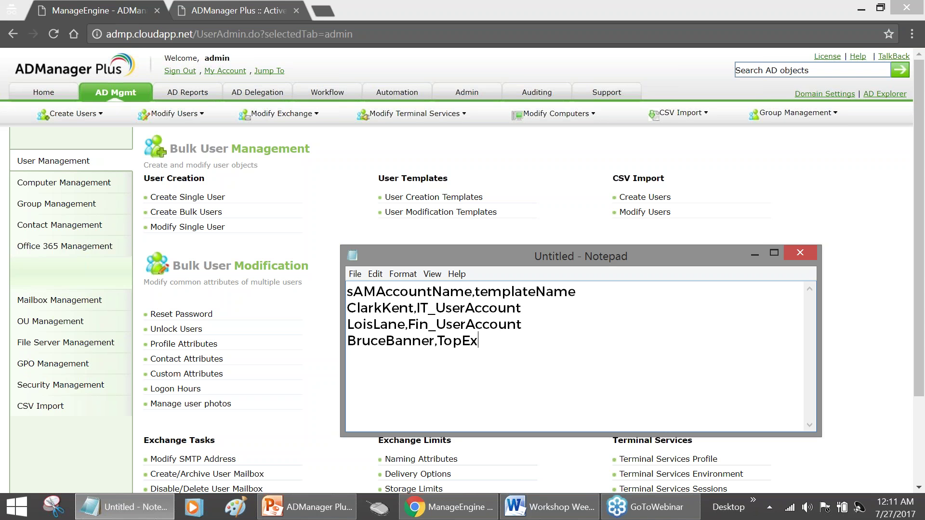
pyautogui.write('ecutive')
pyautogui.moveTo(547, 347); pyautogui.dragTo(347, 308)
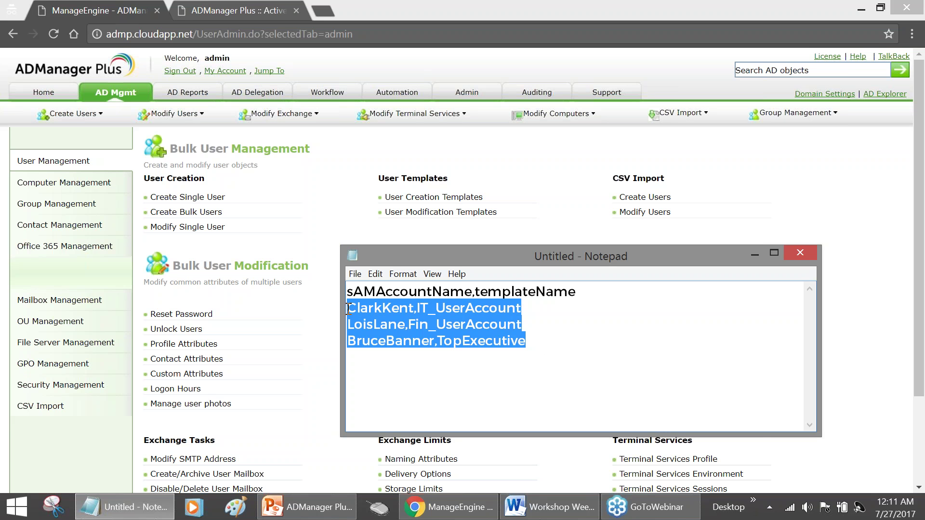
pyautogui.moveTo(469, 250); pyautogui.dragTo(472, 255)
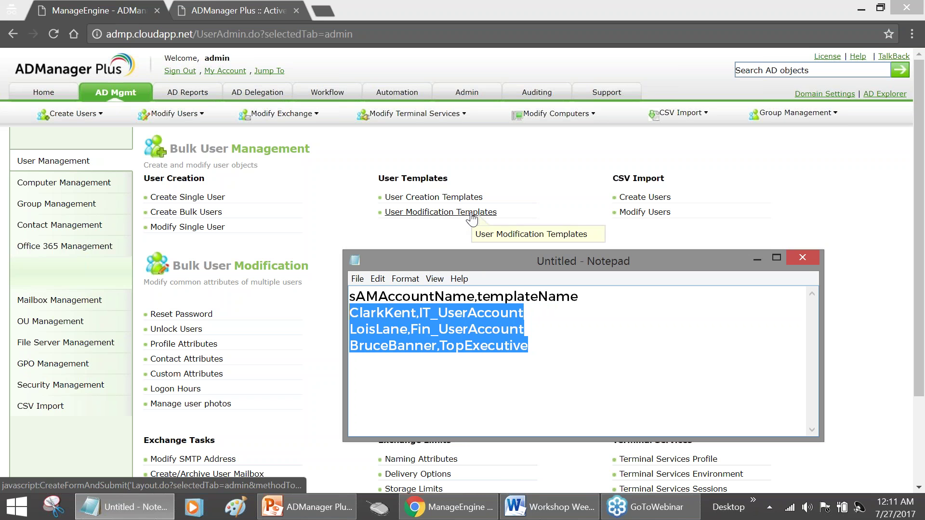
# - Review the account rows and header in the Notepad list and open the page for modifying users by CSV import
pyautogui.click(536, 311)
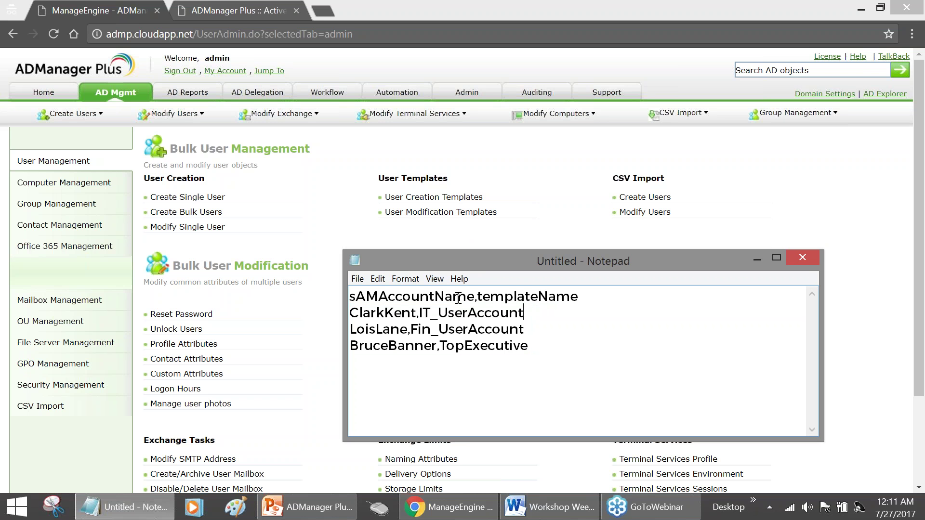
pyautogui.moveTo(417, 313); pyautogui.dragTo(333, 315)
pyautogui.moveTo(482, 297); pyautogui.dragTo(595, 296)
pyautogui.click(559, 346)
pyautogui.press('Return')
pyautogui.press('Return')
pyautogui.press('Return')
pyautogui.click(650, 214)
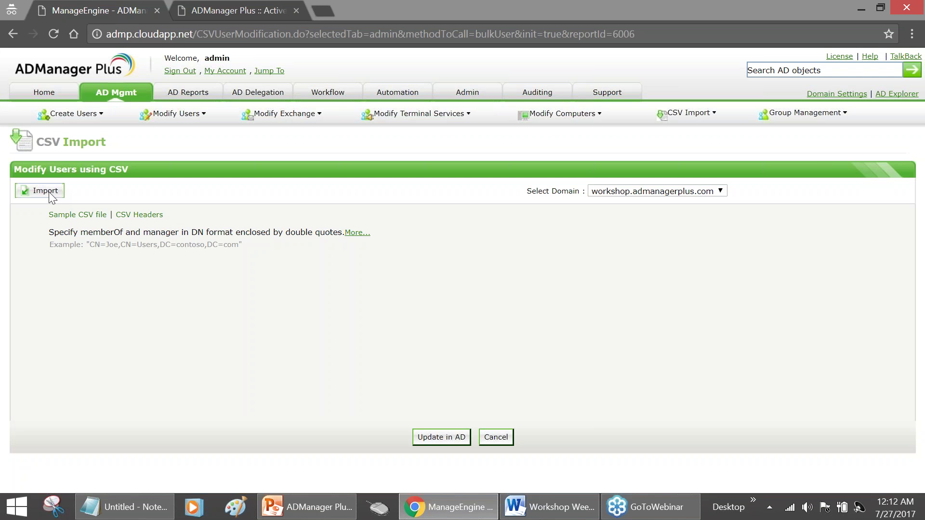
# - Check the sAMAccountName and templateName headers in the Notepad list and return to the AD Mgmt overview
pyautogui.click(127, 504)
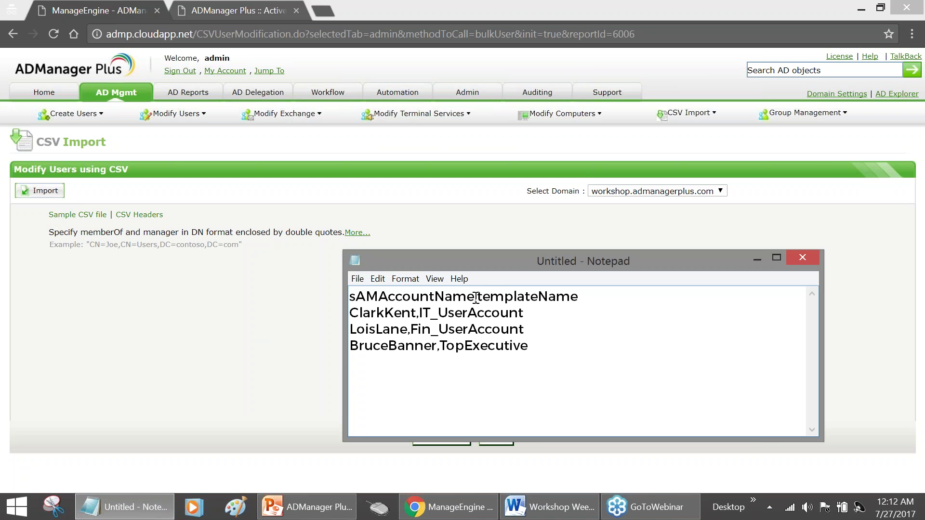
pyautogui.doubleClick(384, 297)
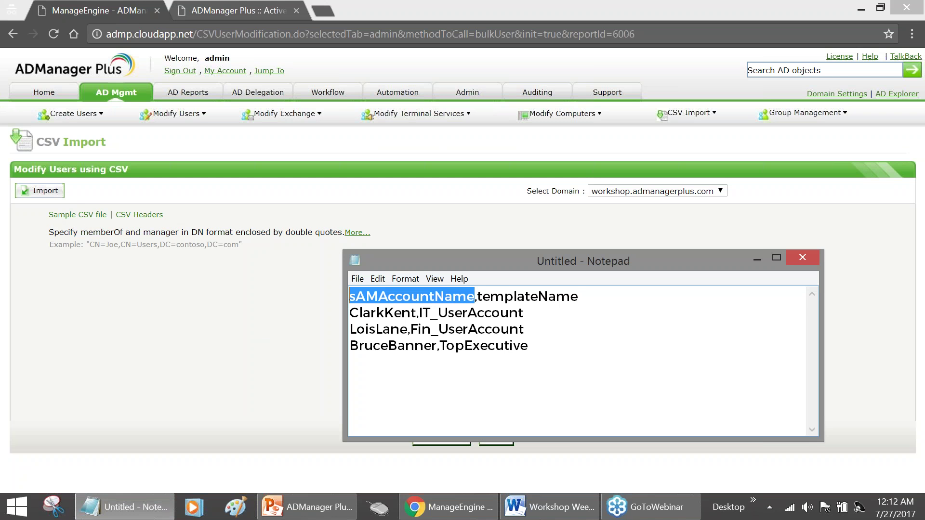
pyautogui.tripleClick(549, 295)
pyautogui.click(549, 295)
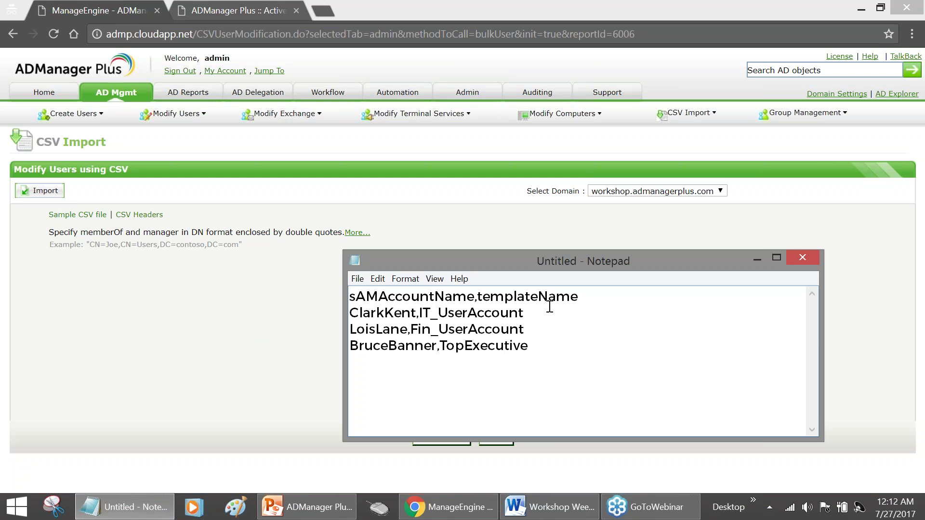
pyautogui.click(116, 92)
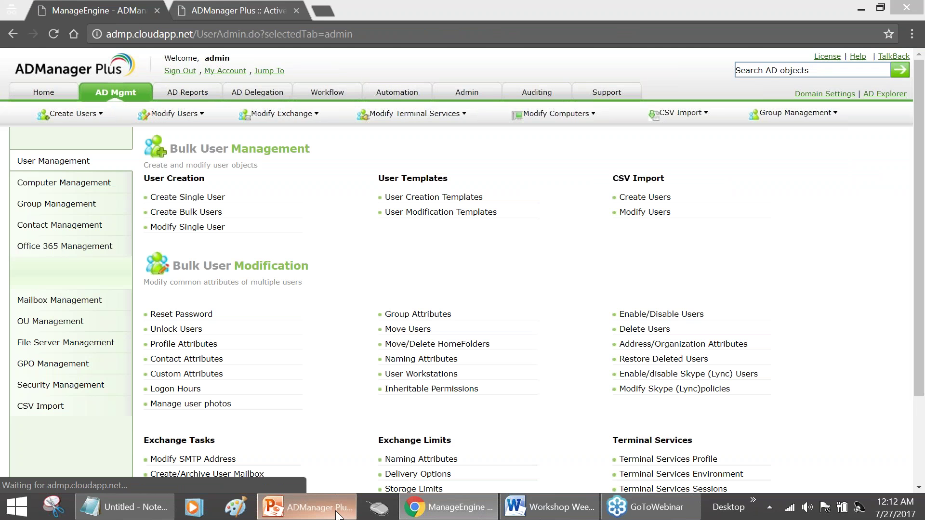
# - Switch to PowerPoint to review the Topics for Today's Session slide and return to ADManager Plus
pyautogui.click(338, 514)
pyautogui.click(351, 248)
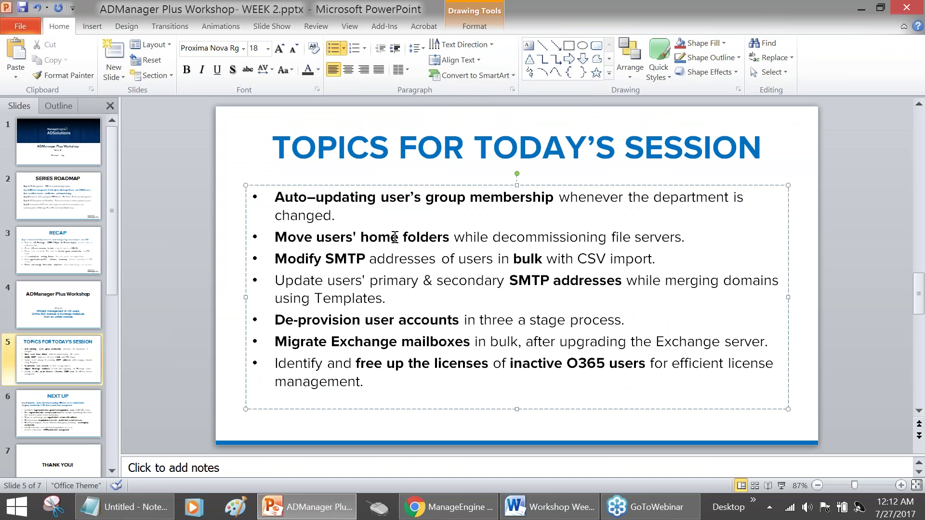
pyautogui.click(308, 507)
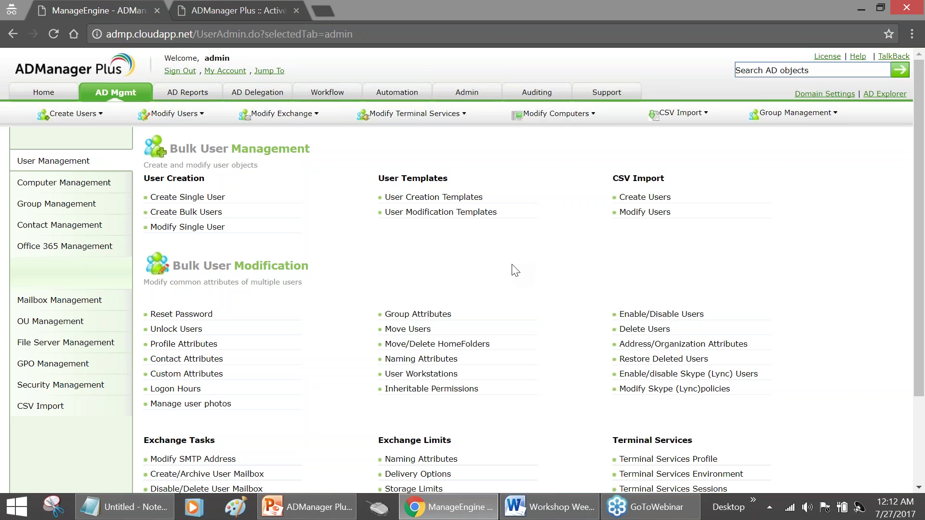
pyautogui.hotkey('alt', 'Tab')
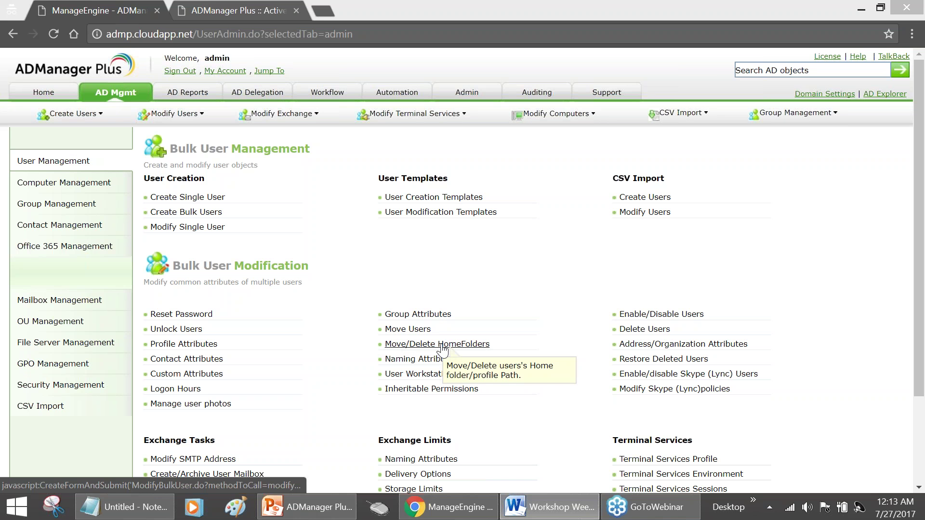
# - Open Move/Delete HomeFolders and enable moving both the home folder and the profile path
pyautogui.click(402, 345)
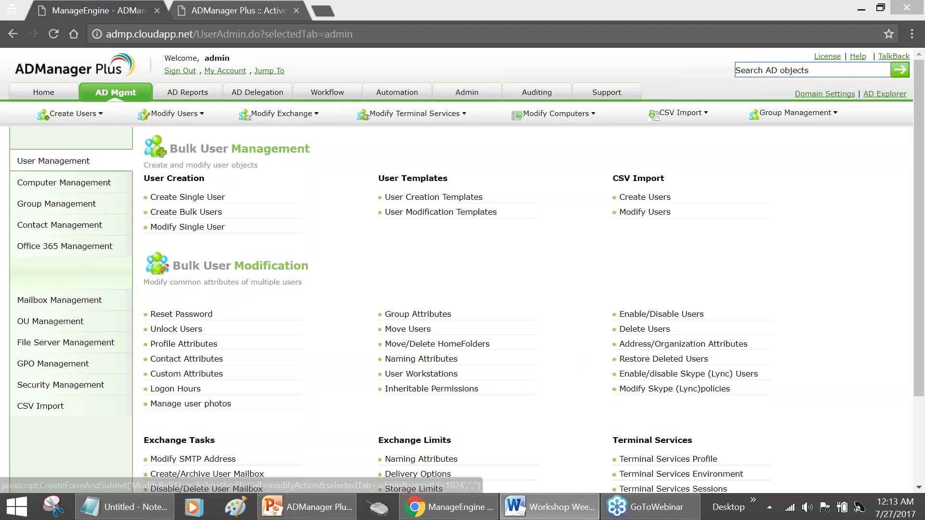
pyautogui.click(443, 345)
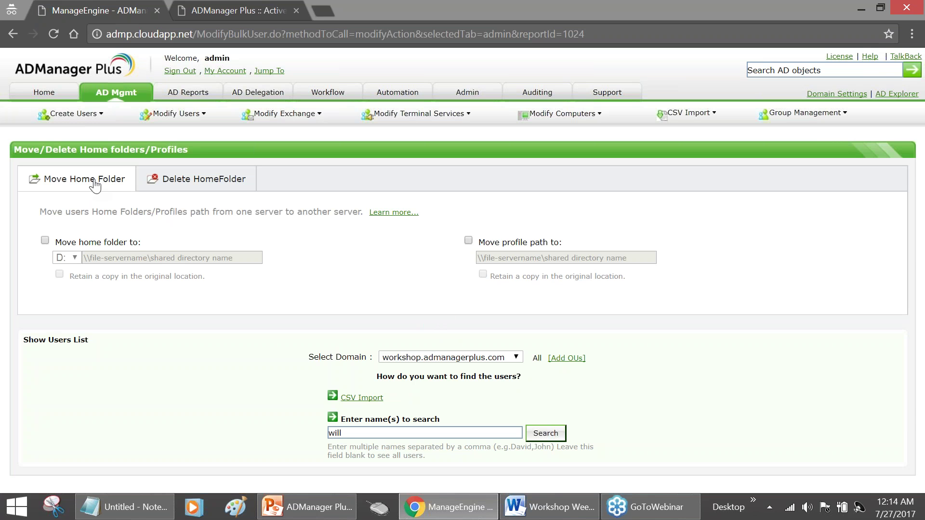
pyautogui.click(45, 240)
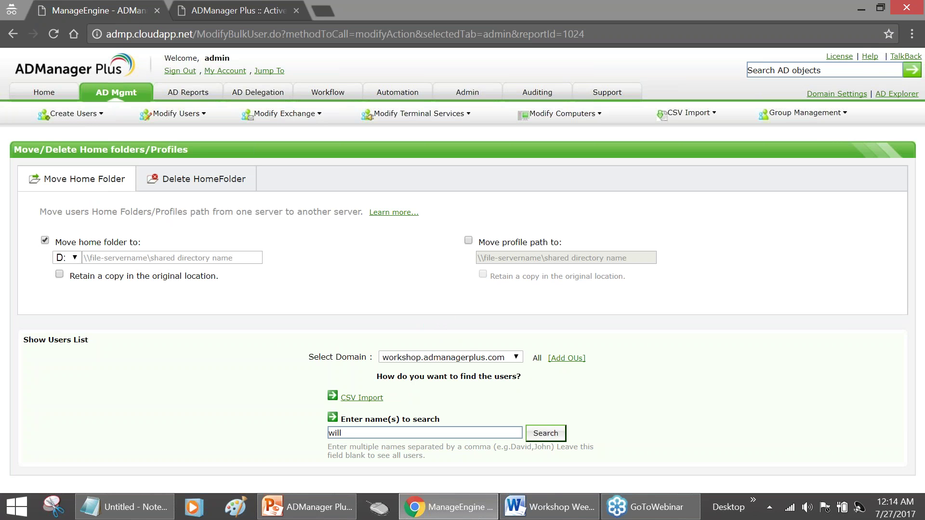
pyautogui.click(470, 241)
pyautogui.hotkey('alt', 'Tab')
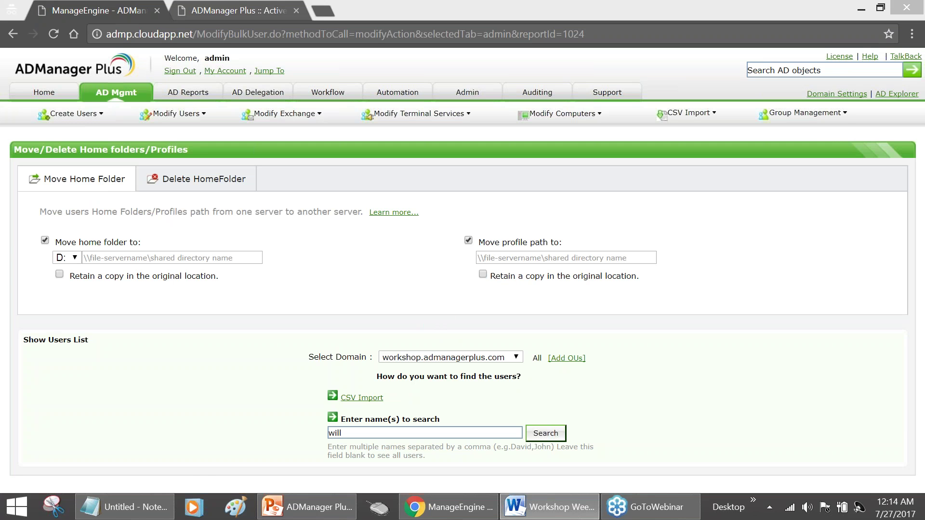
# - Set the home folder's destination path to \\file-servername\shared directory name
pyautogui.click(106, 258)
pyautogui.click(106, 258)
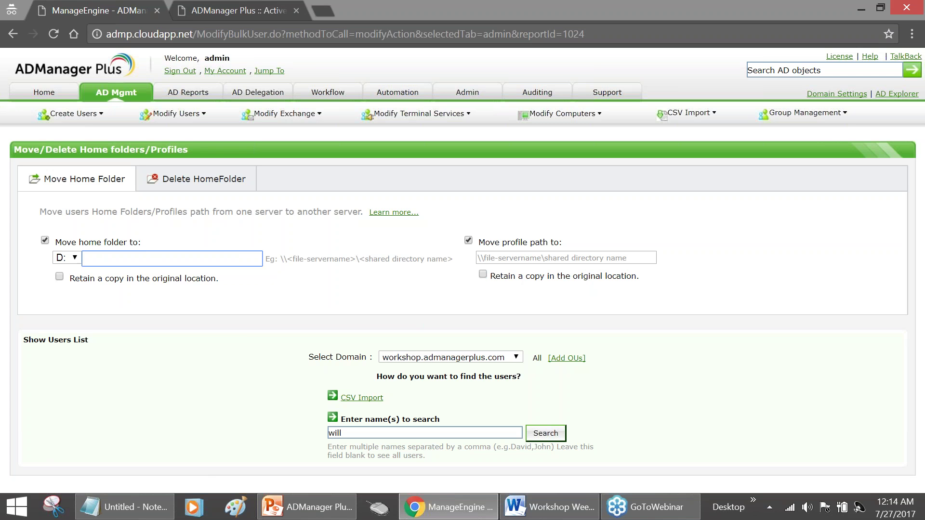
pyautogui.hotkey('alt', 'Tab')
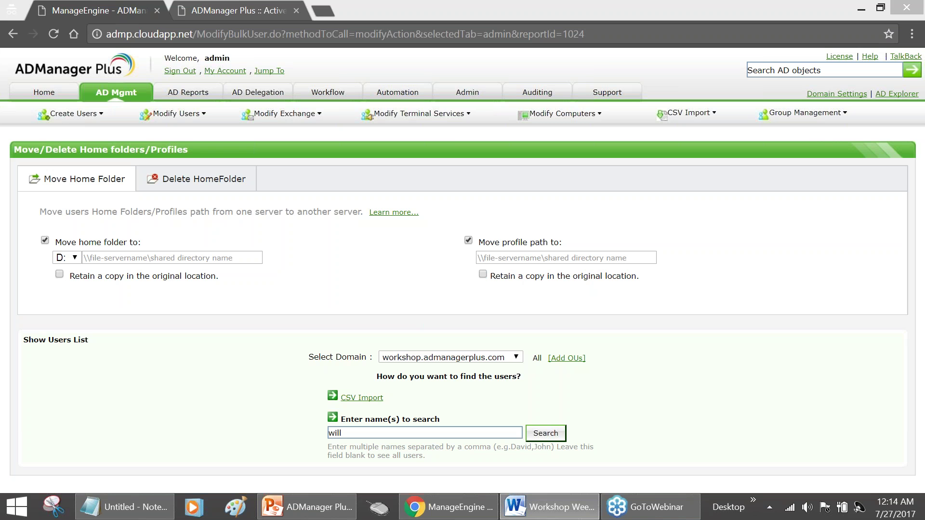
pyautogui.hotkey('alt', 'Tab')
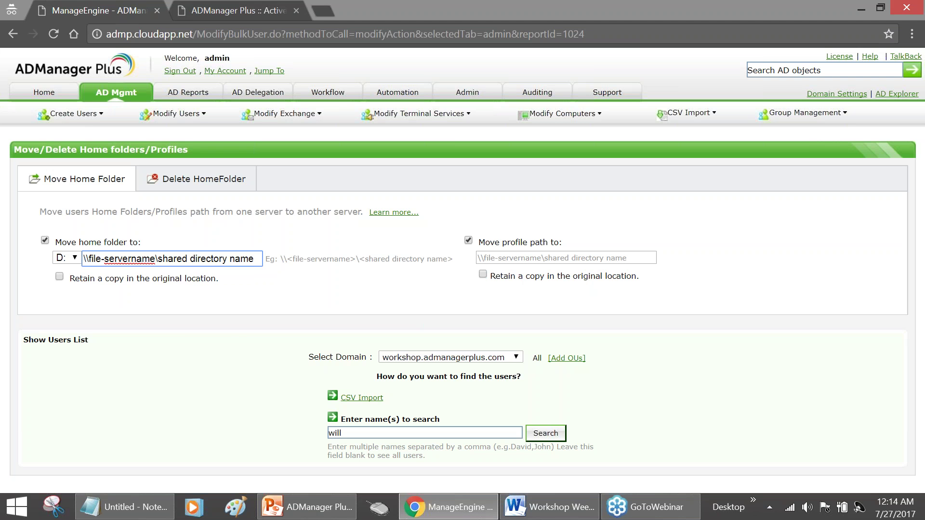
pyautogui.moveTo(255, 258); pyautogui.dragTo(87, 260)
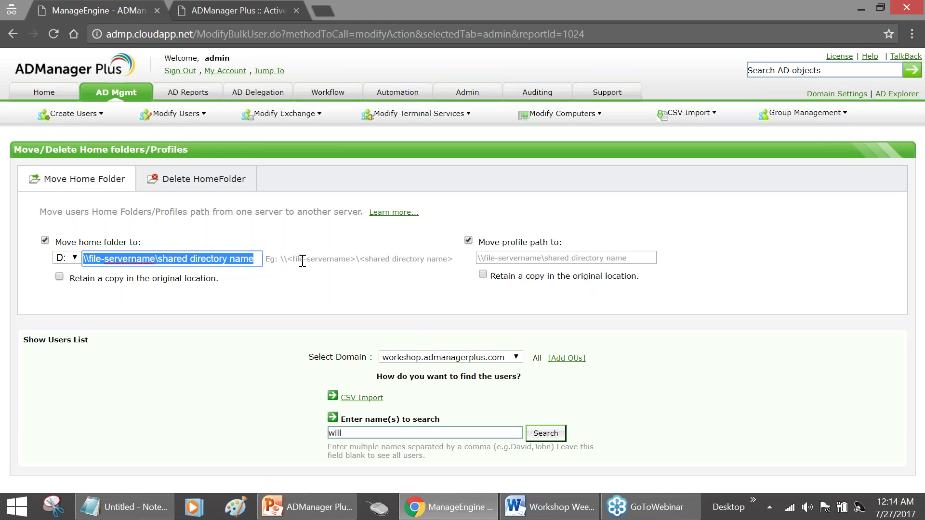
pyautogui.click(157, 302)
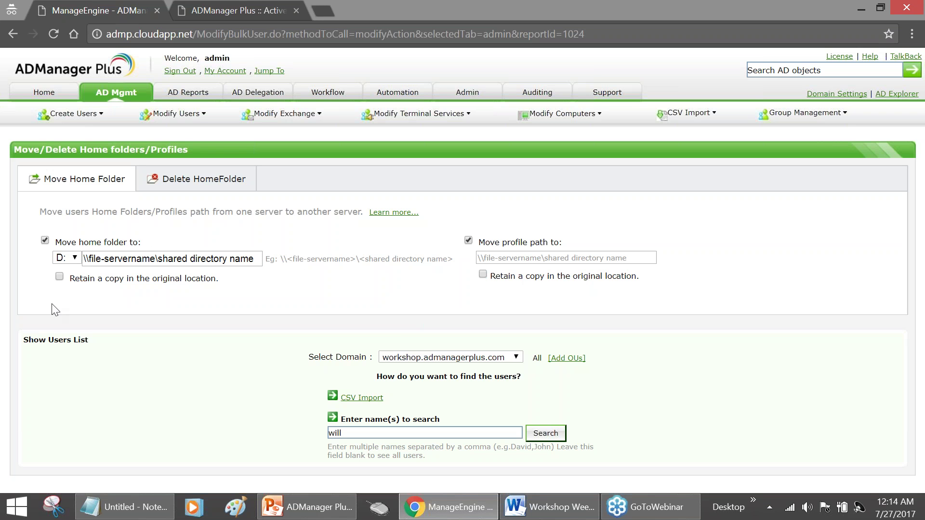
# - Retain a copy in the original location for both the home folder and the profile path
pyautogui.click(60, 278)
pyautogui.click(483, 275)
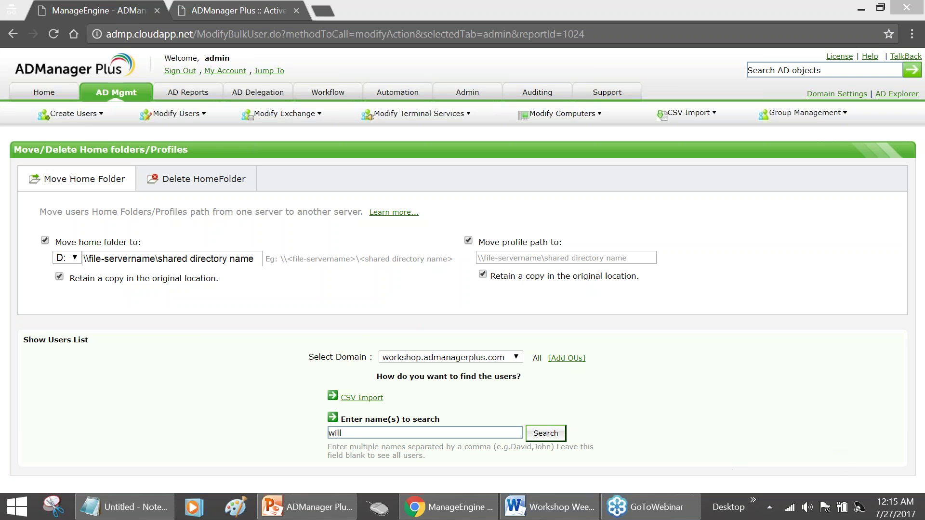
pyautogui.click(358, 340)
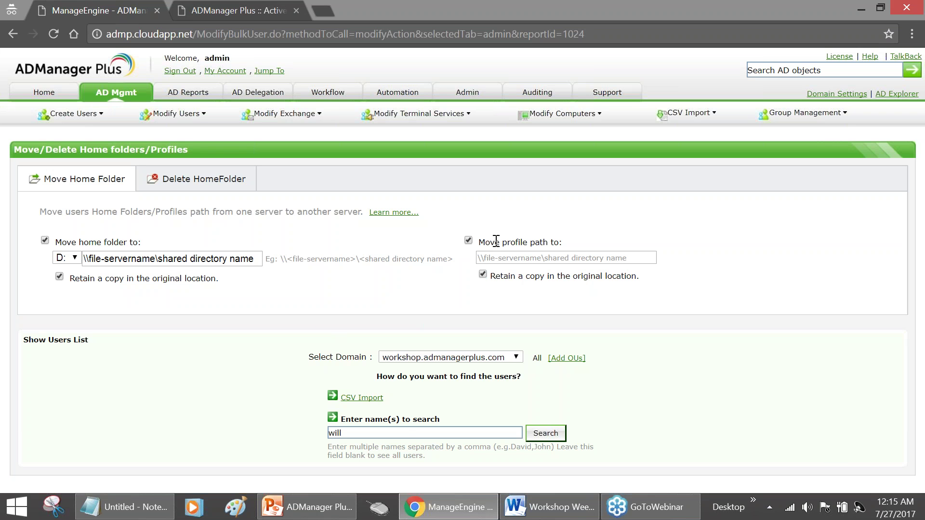
# - Clear the name search field under Show Users List
pyautogui.click(408, 436)
pyautogui.press('BackSpace')
pyautogui.press('BackSpace')
pyautogui.press('BackSpace')
pyautogui.press('BackSpace')
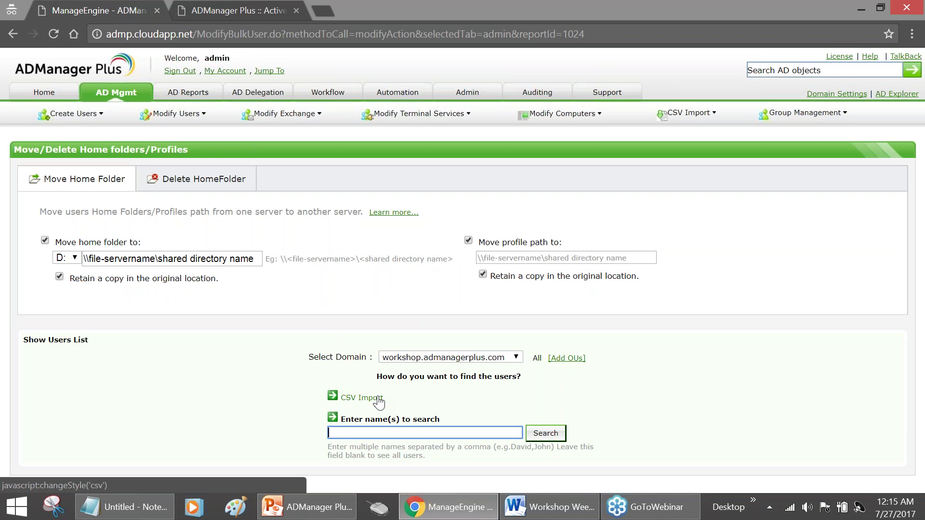
# - Switch to the Notepad list and remove the templateName column from the header, leaving only sAMAccountName
pyautogui.click(158, 506)
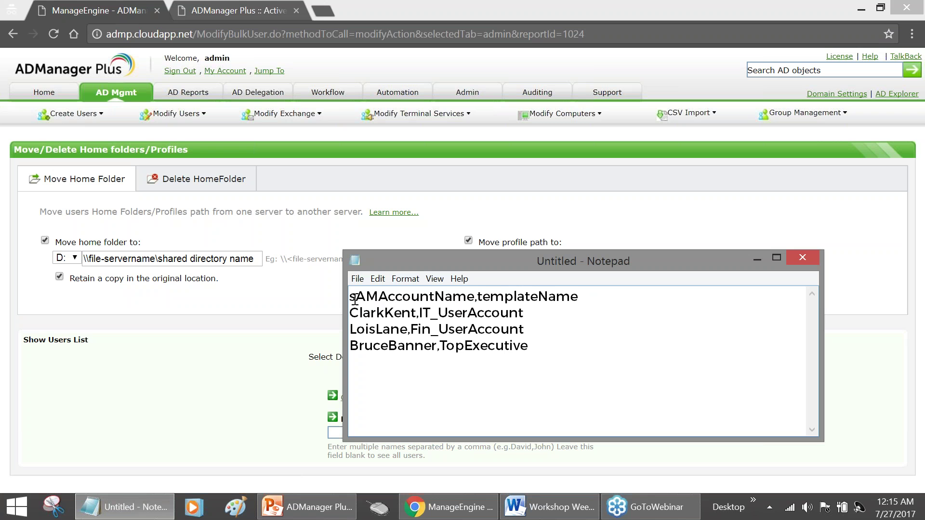
pyautogui.moveTo(352, 298); pyautogui.dragTo(581, 301)
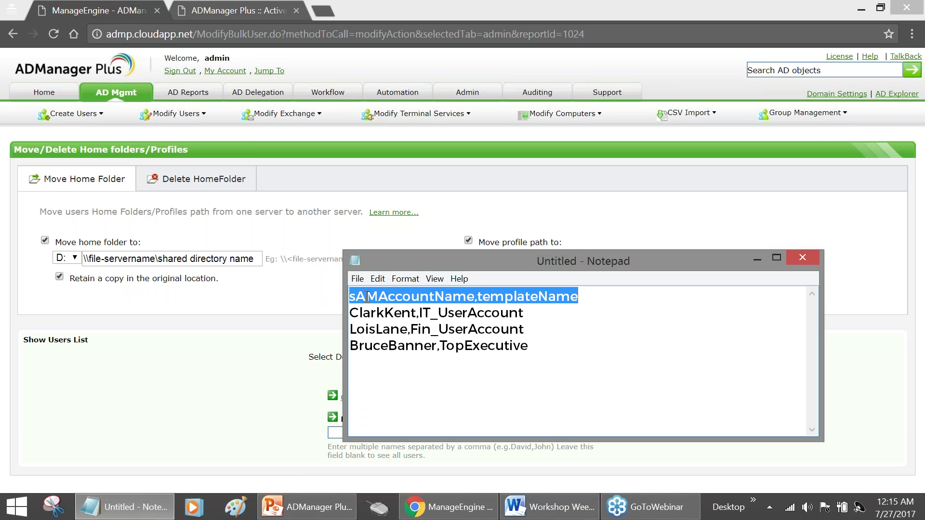
pyautogui.click(477, 295)
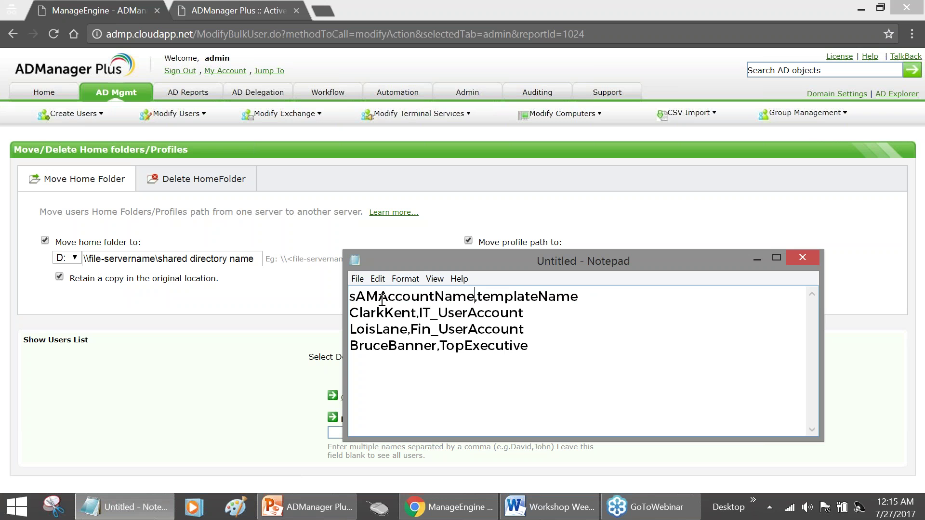
pyautogui.moveTo(349, 295); pyautogui.dragTo(574, 299)
pyautogui.click(524, 312)
pyautogui.moveTo(578, 296); pyautogui.dragTo(483, 296)
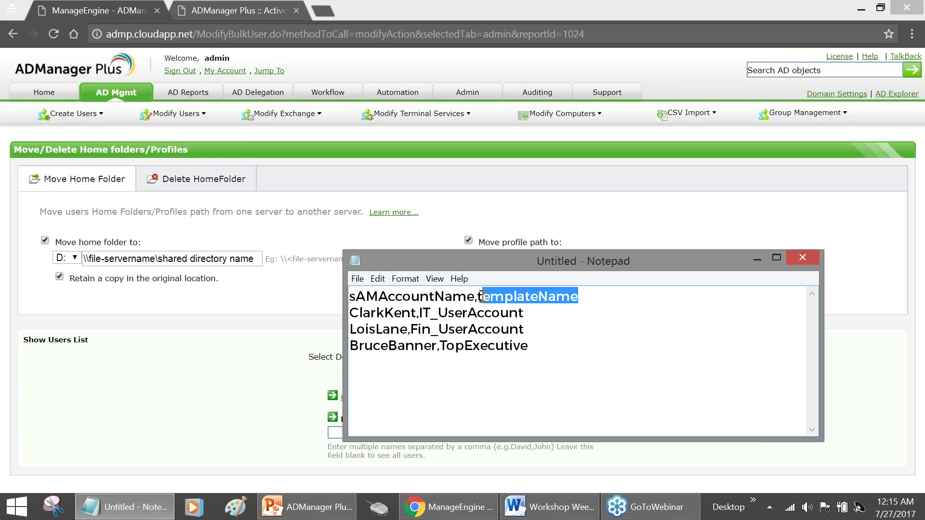
pyautogui.press('BackSpace')
pyautogui.press('BackSpace')
pyautogui.press('BackSpace')
# - Delete the comma and template name from each of the three rows, leaving only the account names below the header
pyautogui.moveTo(532, 314); pyautogui.dragTo(414, 313)
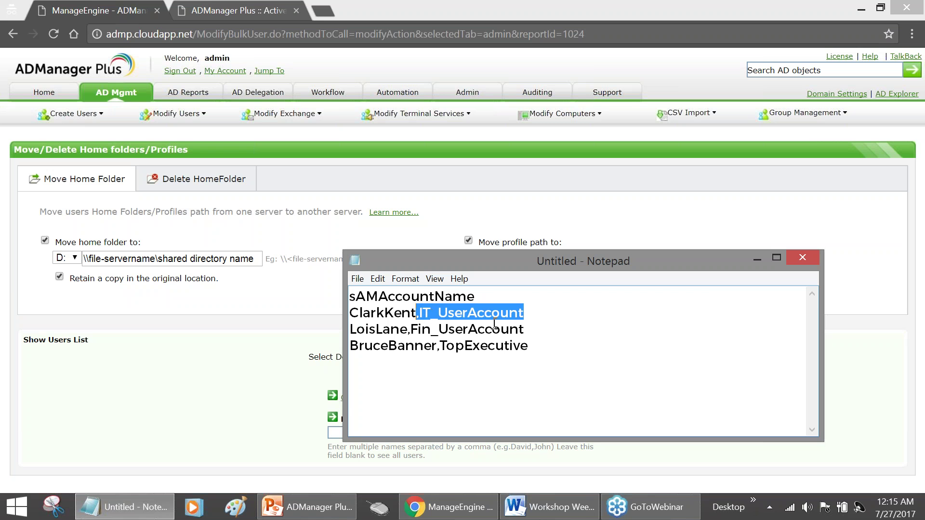
pyautogui.press('BackSpace')
pyautogui.moveTo(525, 331); pyautogui.dragTo(410, 330)
pyautogui.press('BackSpace')
pyautogui.moveTo(529, 346); pyautogui.dragTo(436, 347)
pyautogui.press('BackSpace')
pyautogui.click(423, 331)
pyautogui.press('BackSpace')
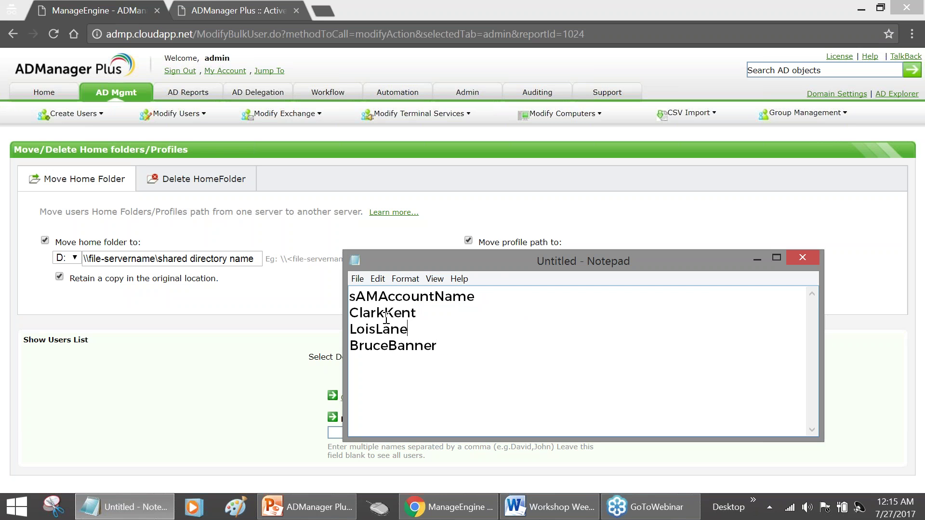
pyautogui.doubleClick(379, 297)
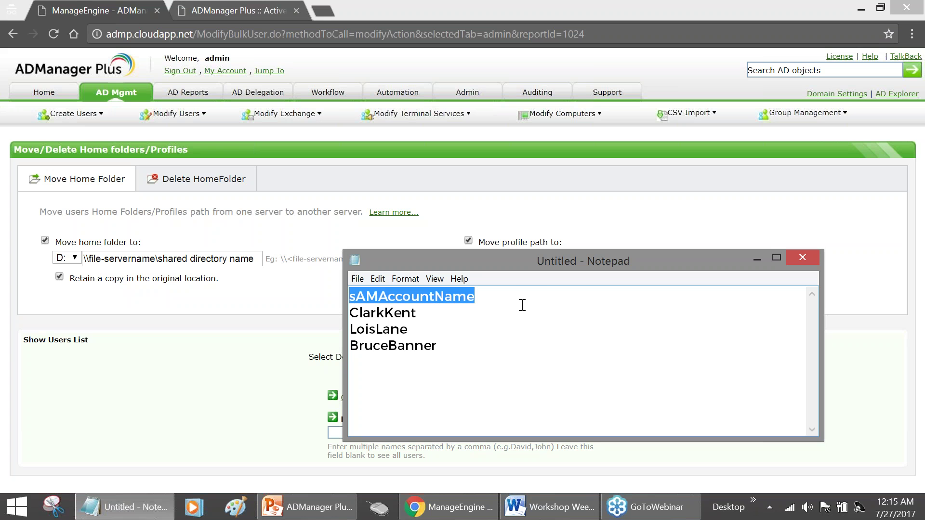
# - Open admanagerplus.com/help in the browser page showing the live demo and go to the CSV Import help topic
pyautogui.click(242, 12)
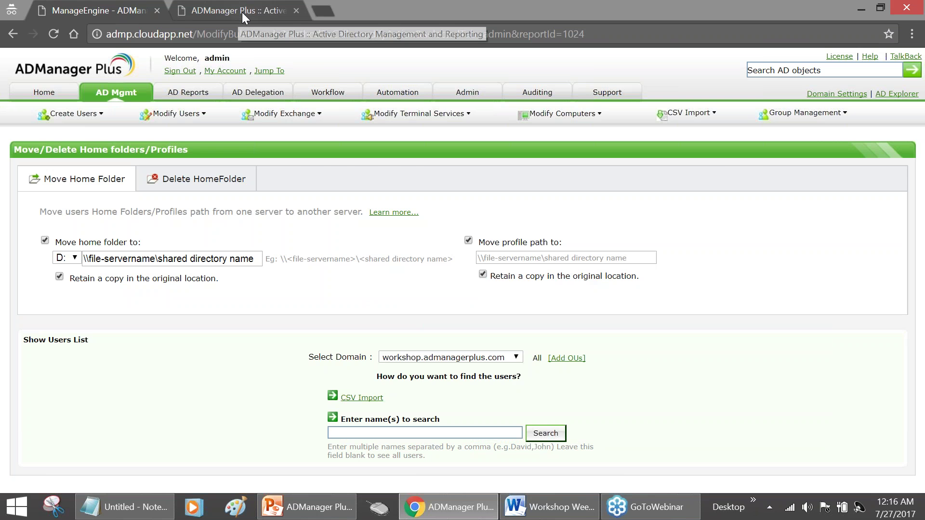
pyautogui.write('ad')
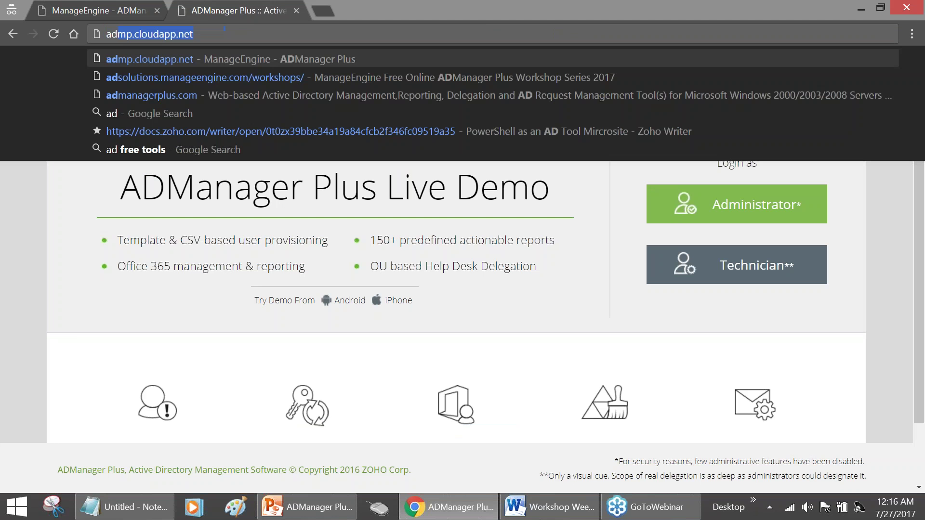
pyautogui.press('Down')
pyautogui.press('Down')
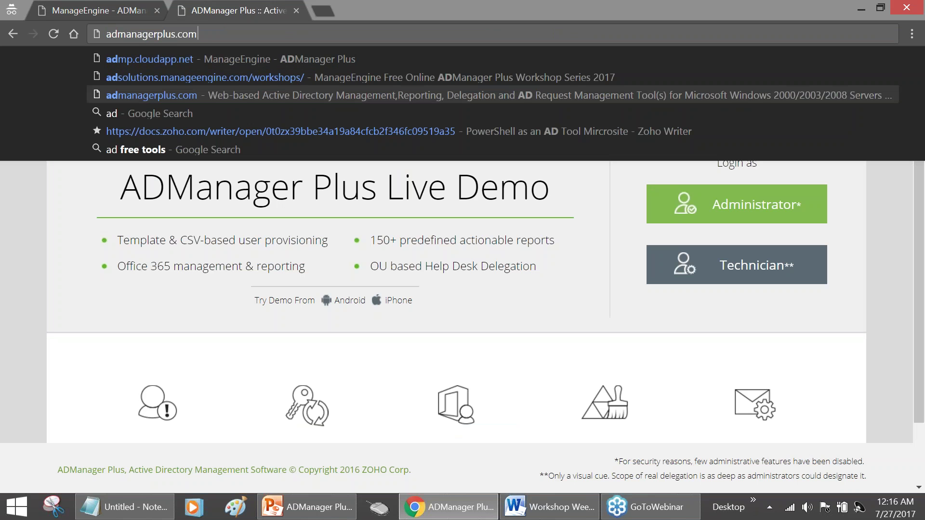
pyautogui.write('/he')
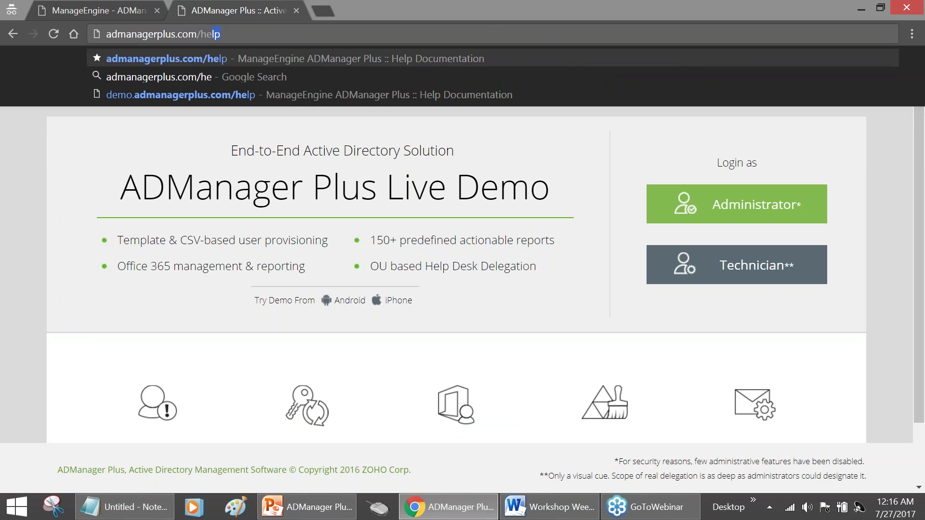
pyautogui.press('Return')
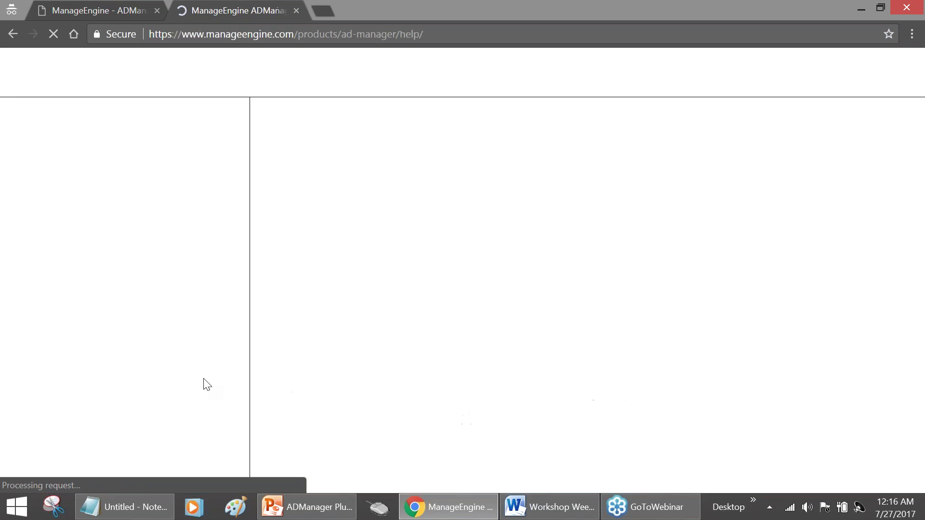
pyautogui.moveTo(157, 504)
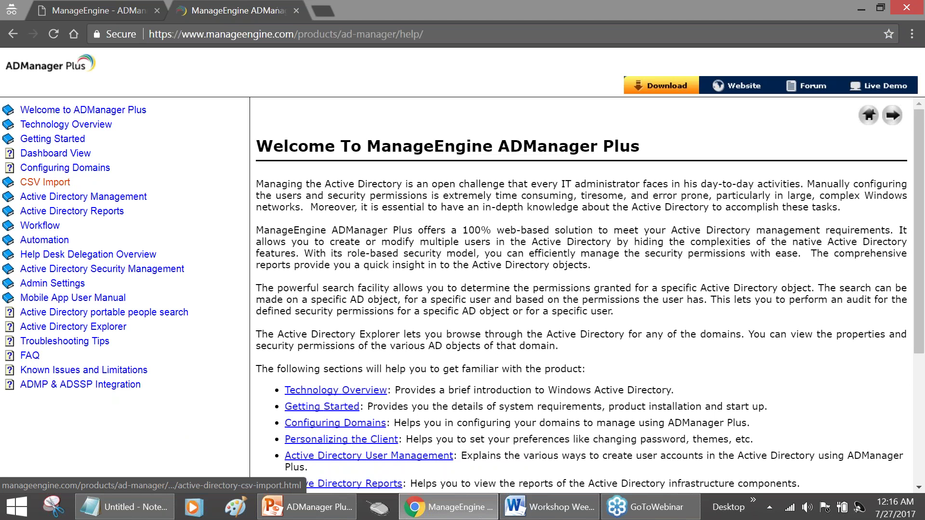
pyautogui.click(62, 186)
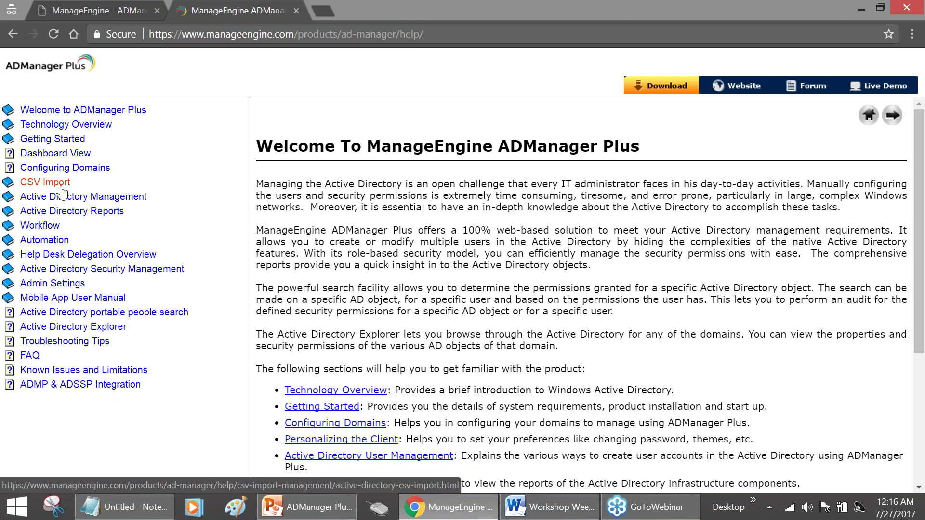
# - Open the list of supported LDAP attributes from the Create Users using CSV help topic and highlight sAMAccountName in it
pyautogui.click(90, 197)
pyautogui.click(131, 503)
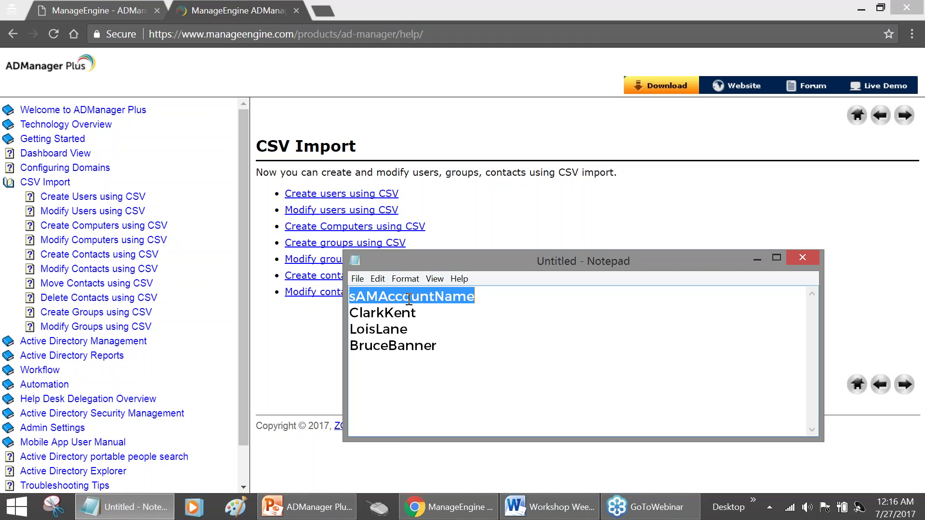
pyautogui.click(349, 195)
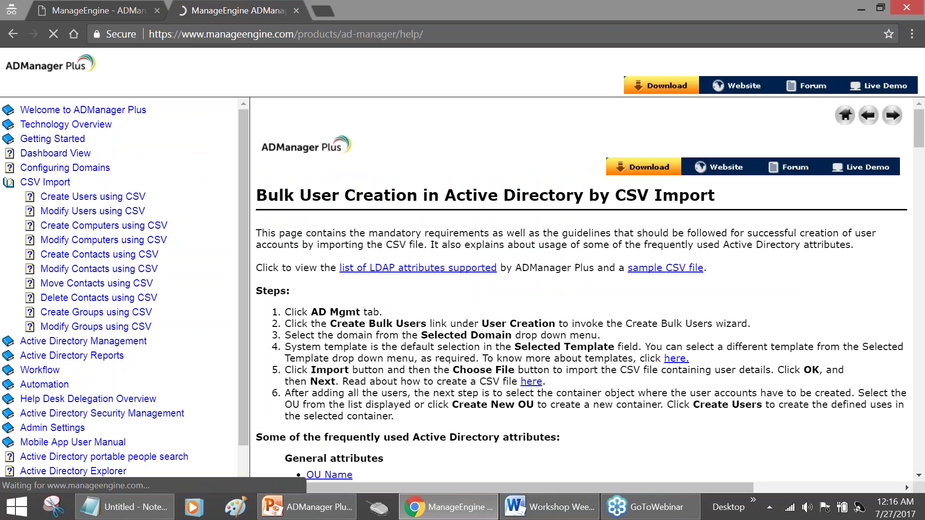
pyautogui.click(435, 222)
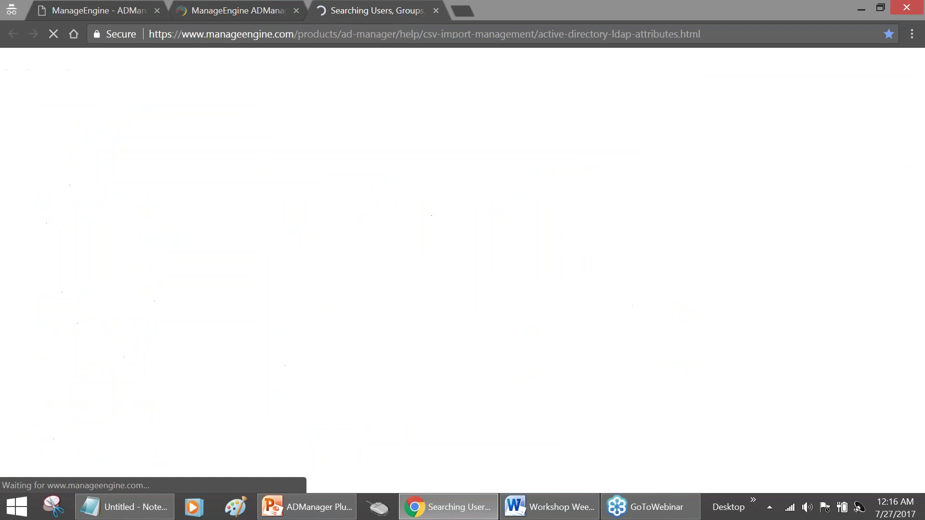
pyautogui.click(417, 34)
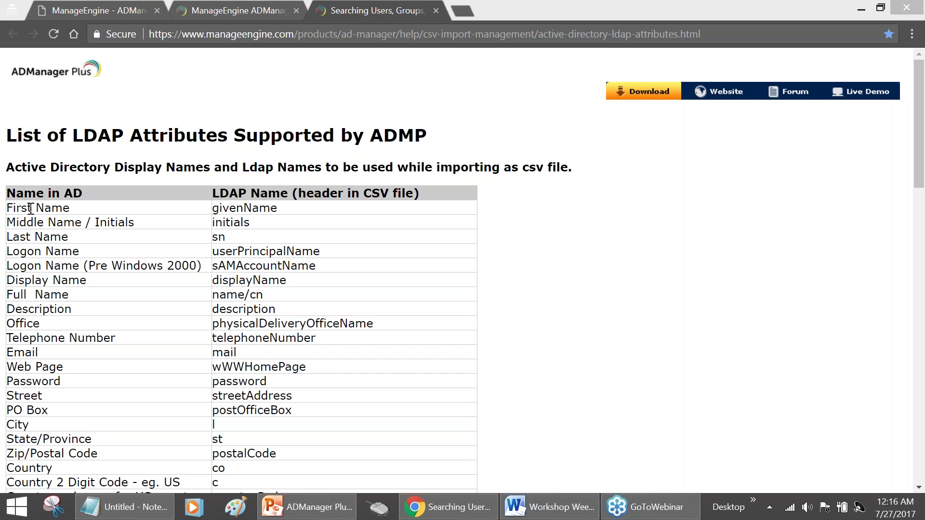
pyautogui.click(79, 225)
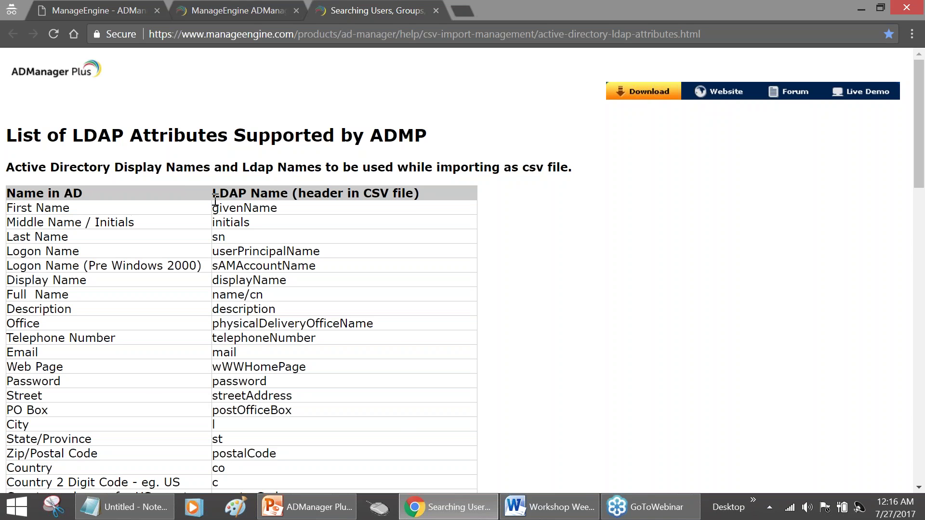
pyautogui.moveTo(213, 266); pyautogui.dragTo(317, 265)
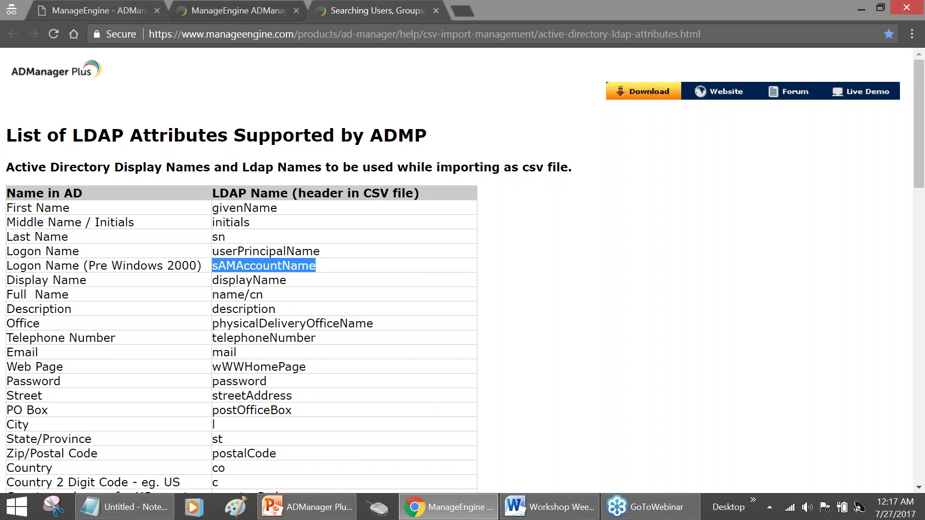
# - Return to the live demo page and open the AD Mgmt overview to examine the bulk user management and modification options
pyautogui.click(110, 10)
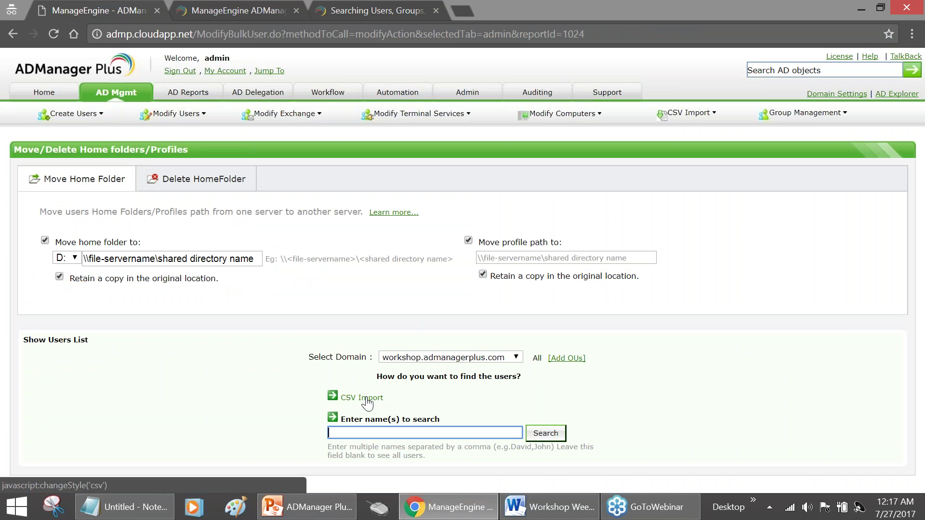
pyautogui.click(144, 513)
pyautogui.click(145, 514)
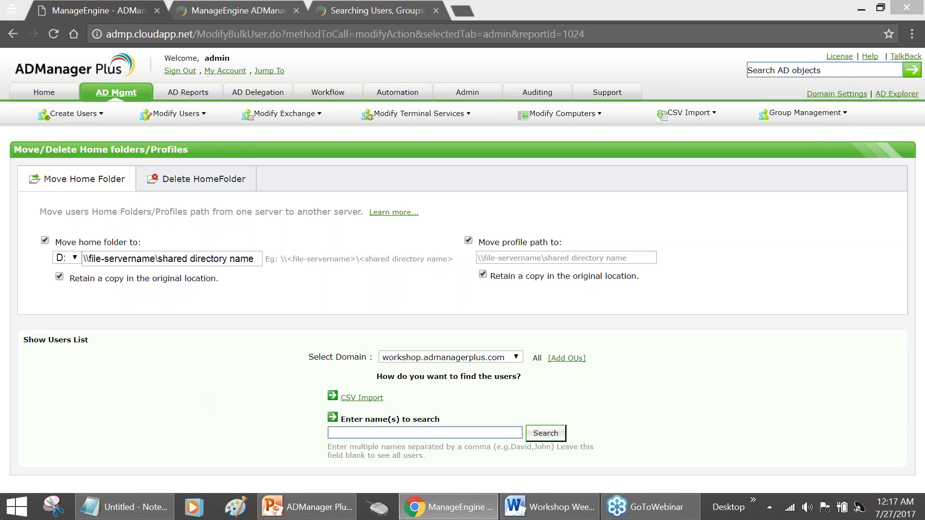
pyautogui.click(116, 92)
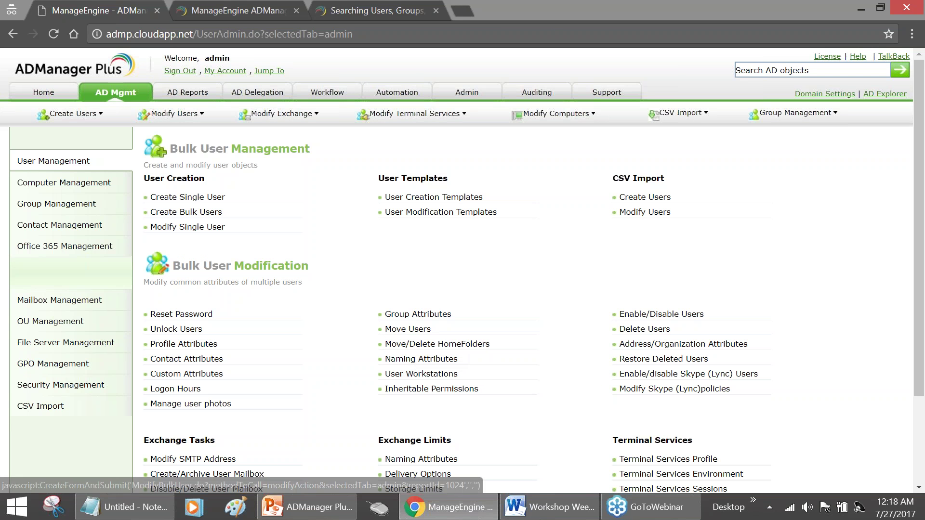
pyautogui.hotkey('alt', 'Tab')
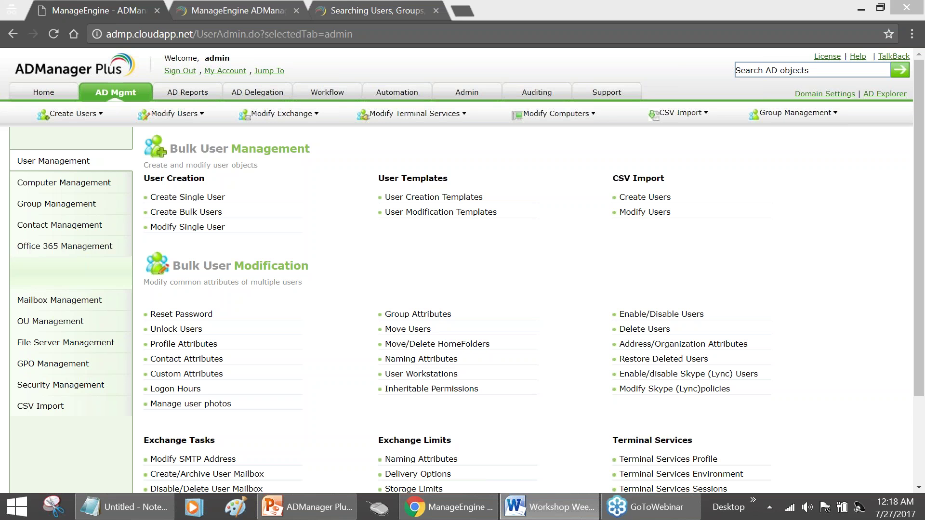
pyautogui.click(566, 282)
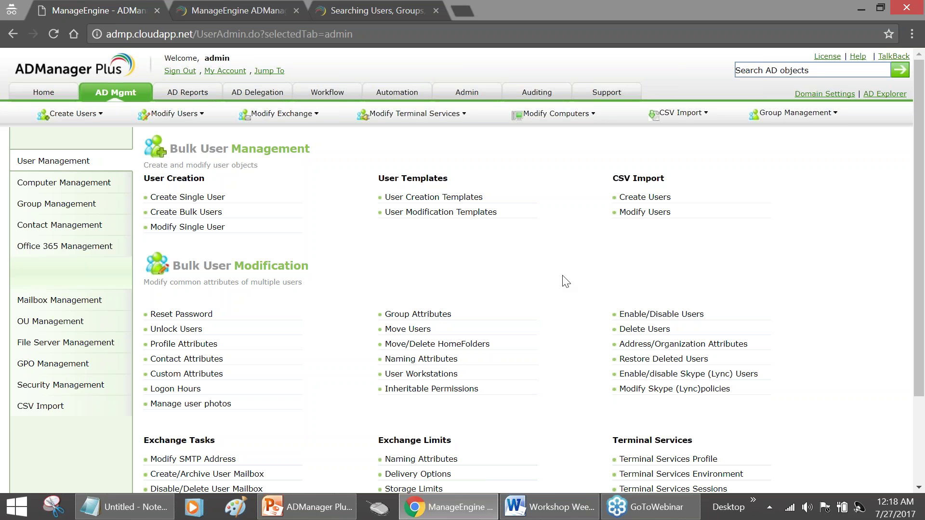
pyautogui.scroll(-1, 566, 282)
pyautogui.scroll(-2, 566, 281)
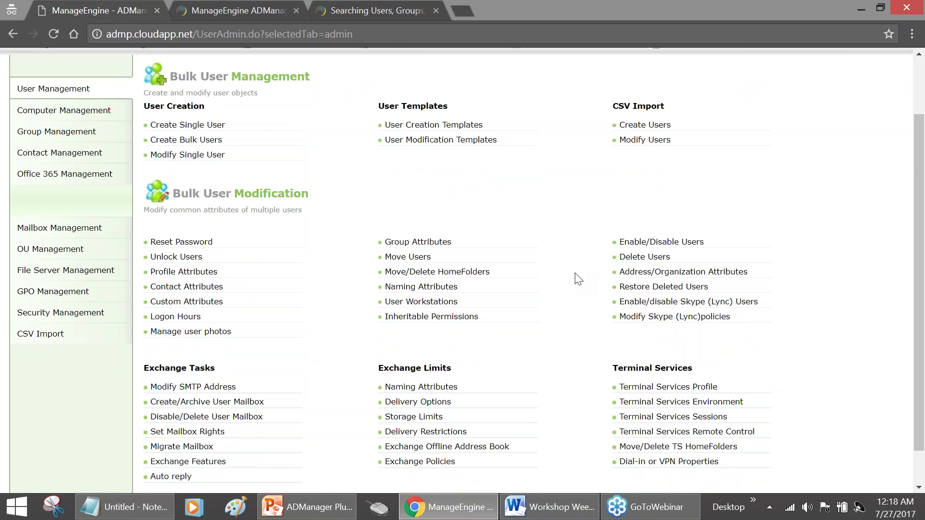
pyautogui.scroll(3, 661, 220)
# - Search the AD objects by the user's first name and open the properties of the matching HR team user
pyautogui.click(790, 70)
pyautogui.write('william')
pyautogui.press('Return')
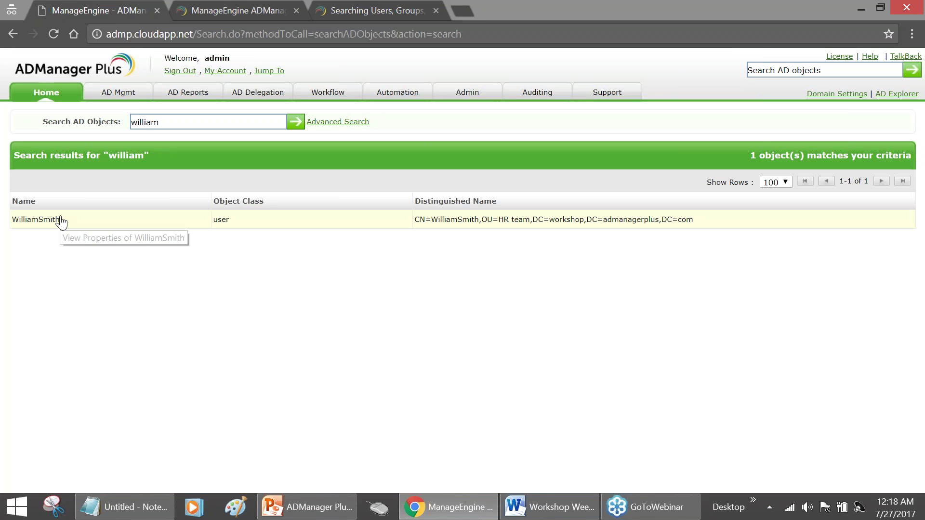
pyautogui.click(61, 220)
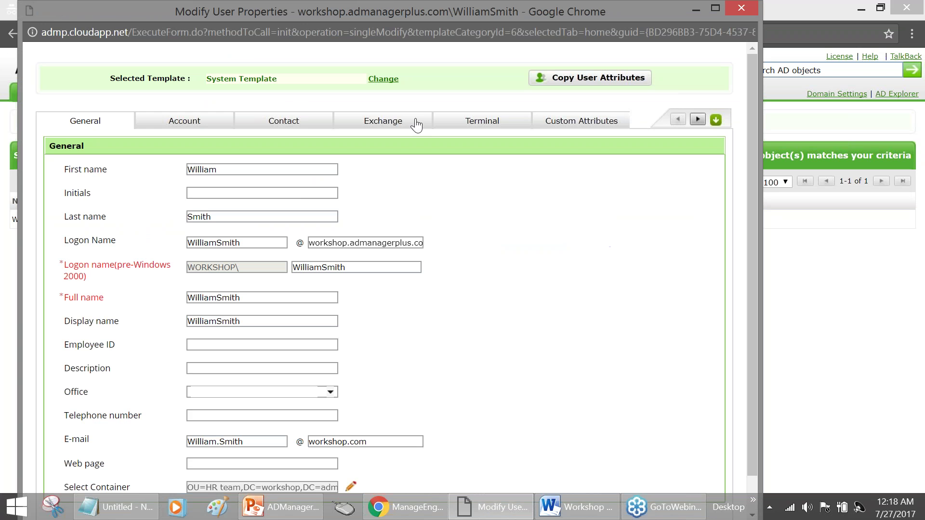
# - View the additional e-mail addresses in the user's Exchange settings, and return to the AD Mgmt overview
pyautogui.click(416, 125)
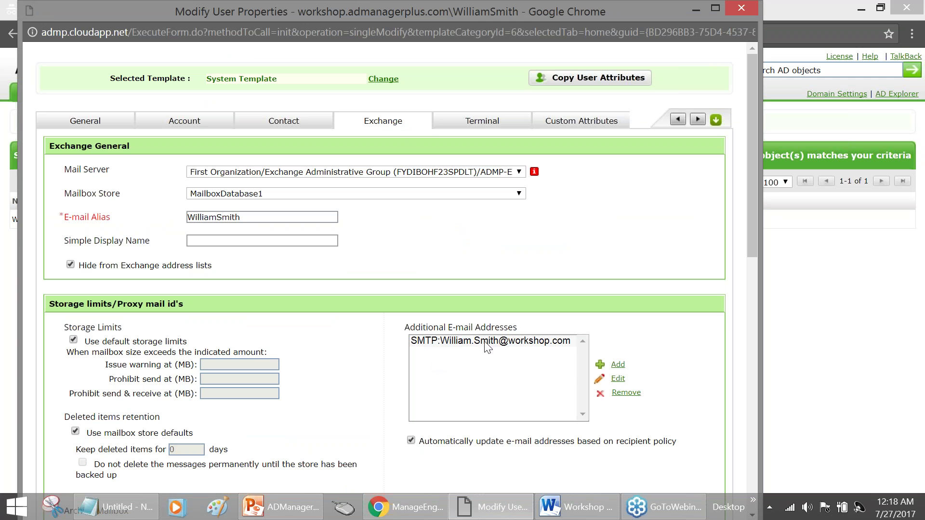
pyautogui.click(487, 342)
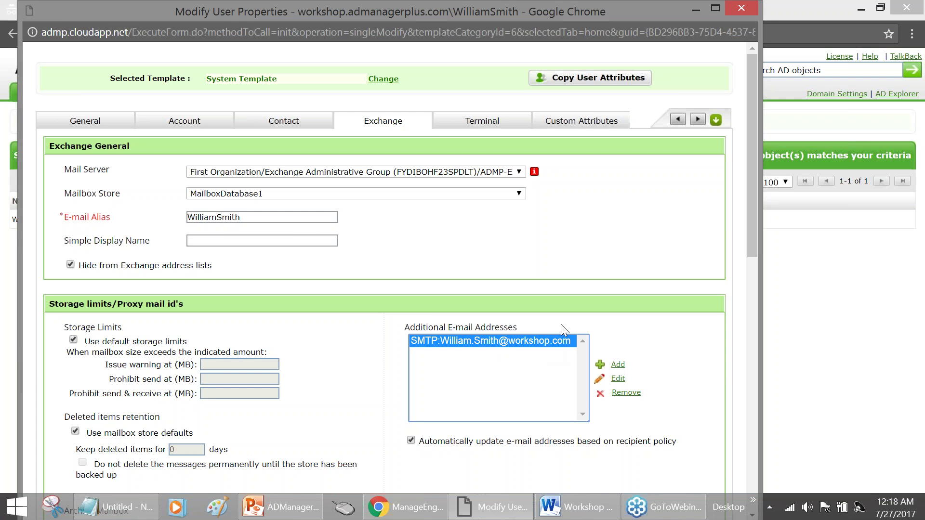
pyautogui.click(695, 8)
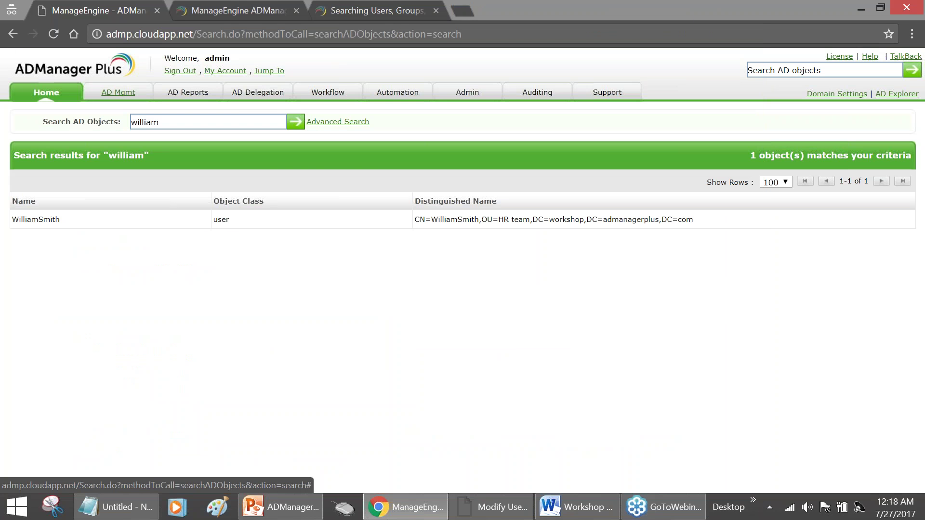
pyautogui.click(118, 92)
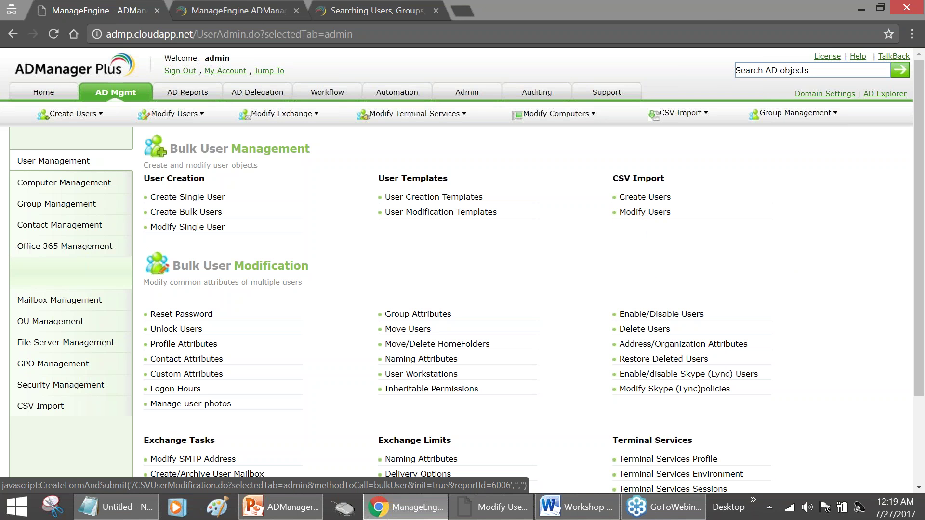
# - Replace the Notepad list with the prepared sAMAccountName,proxyAddresses header and one user row holding a primary and a secondary SMTP address
pyautogui.click(109, 507)
pyautogui.click(488, 301)
pyautogui.write(',')
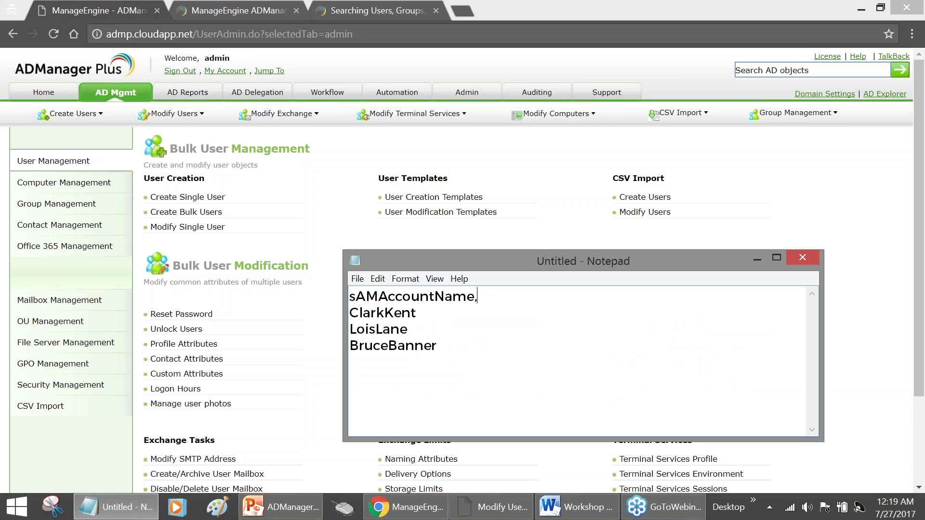
pyautogui.hotkey('alt', 'Tab')
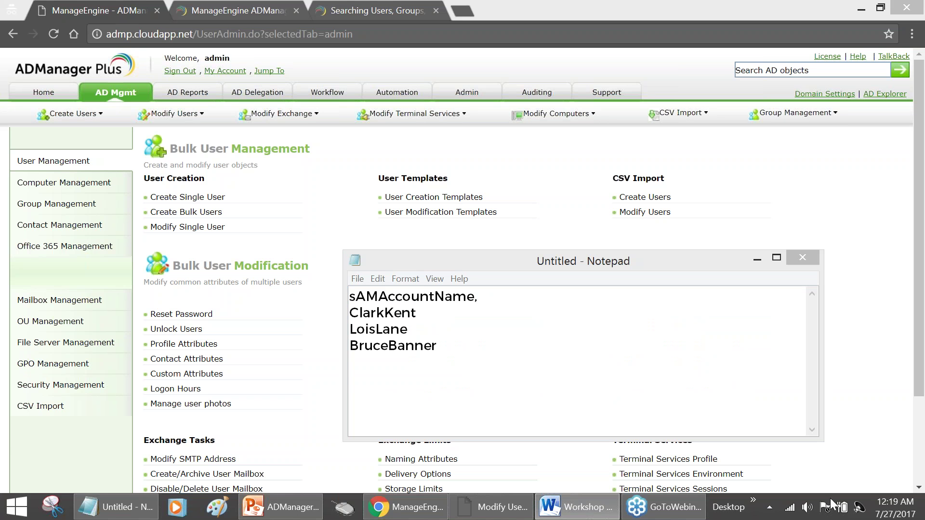
pyautogui.click(459, 363)
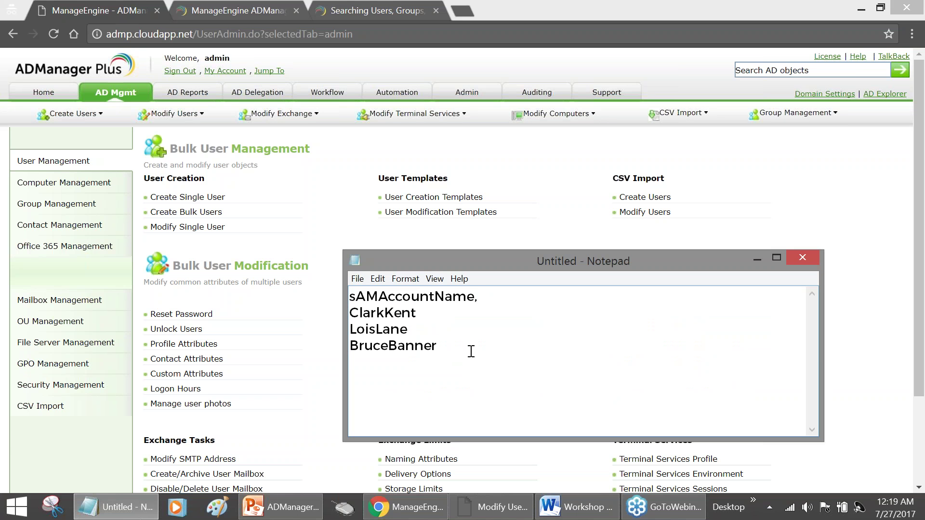
pyautogui.moveTo(436, 346); pyautogui.dragTo(335, 295)
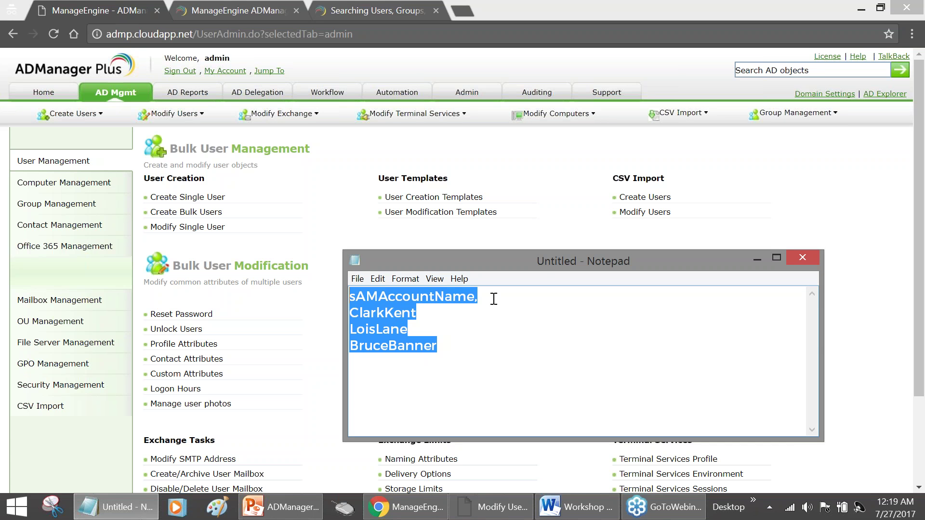
pyautogui.moveTo(543, 266); pyautogui.dragTo(478, 252)
pyautogui.hotkey('ctrl', 'v')
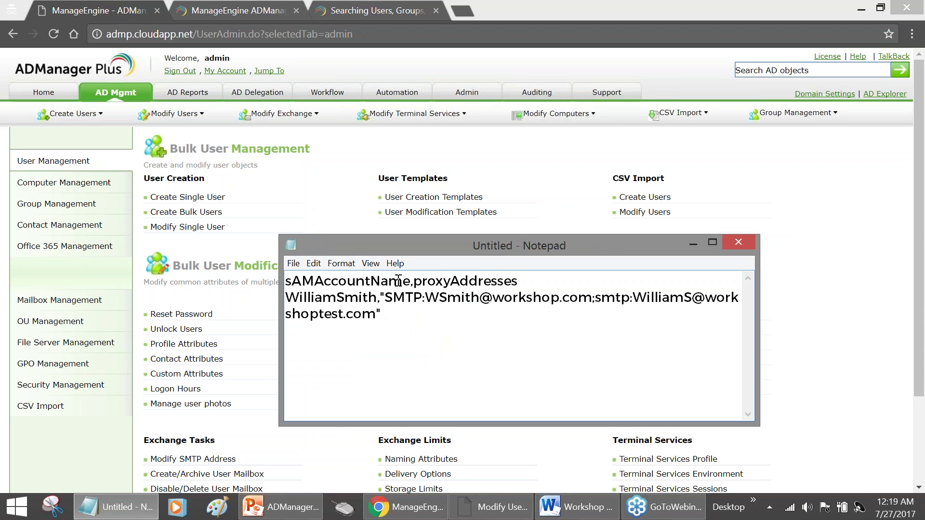
# - Widen and reposition the Notepad window, and examine the proxyAddresses header, the account name and the quoted SMTP addresses
pyautogui.moveTo(414, 281); pyautogui.dragTo(519, 283)
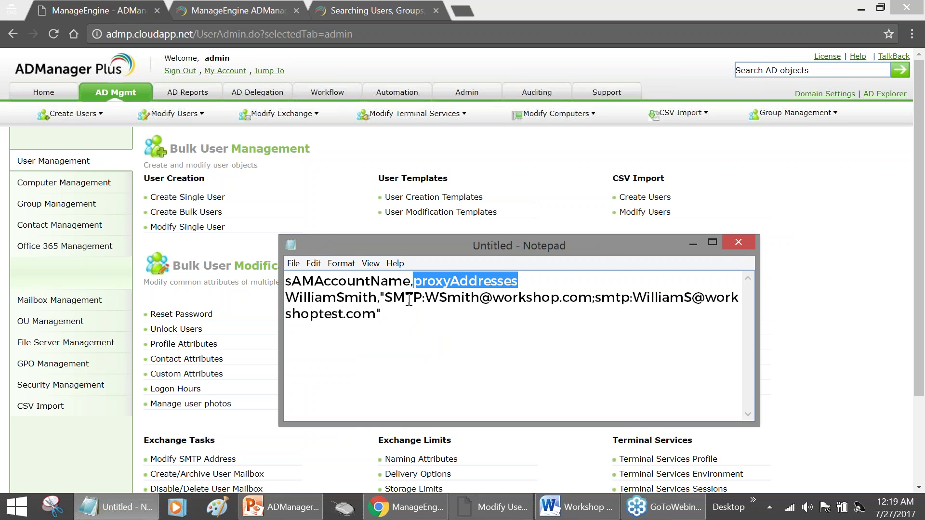
pyautogui.moveTo(760, 310); pyautogui.dragTo(882, 309)
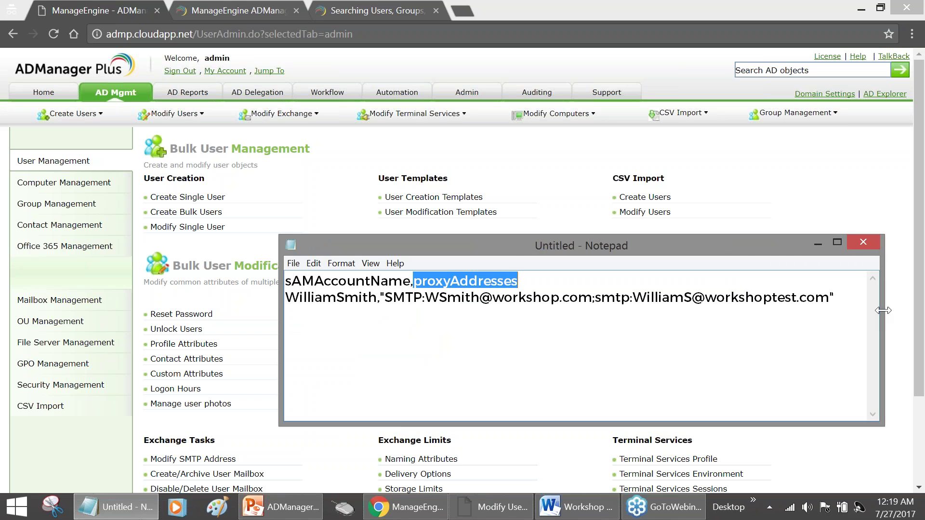
pyautogui.moveTo(657, 247); pyautogui.dragTo(538, 241)
pyautogui.click(196, 289)
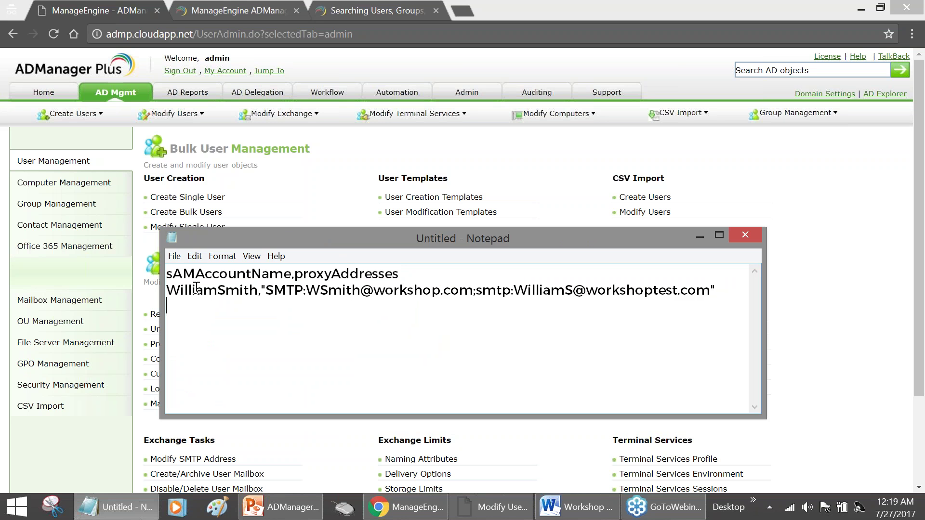
pyautogui.doubleClick(179, 291)
pyautogui.click(241, 291)
pyautogui.moveTo(258, 291); pyautogui.dragTo(706, 294)
pyautogui.click(491, 323)
pyautogui.moveTo(265, 292); pyautogui.dragTo(365, 295)
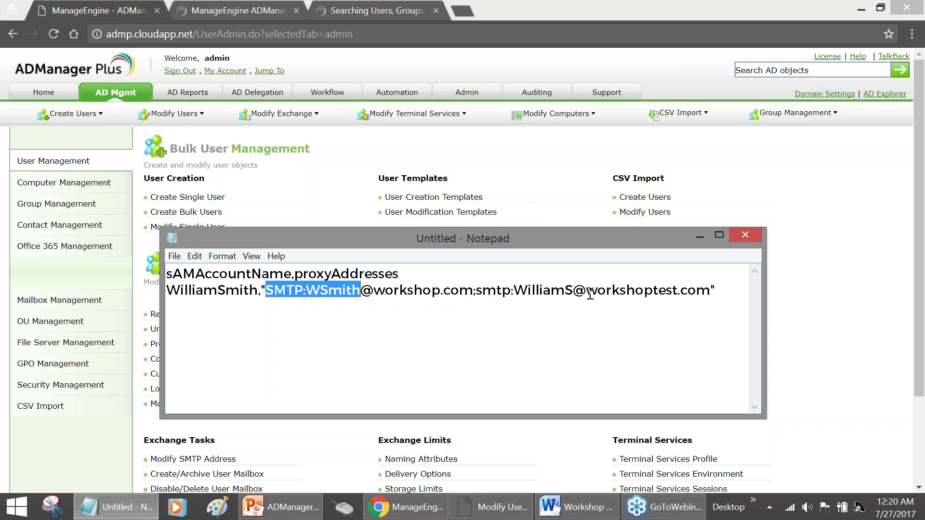
# - Change the primary SMTP address's domain to workshop2.com and the secondary smtp address's domain to workshop3.com
pyautogui.click(440, 292)
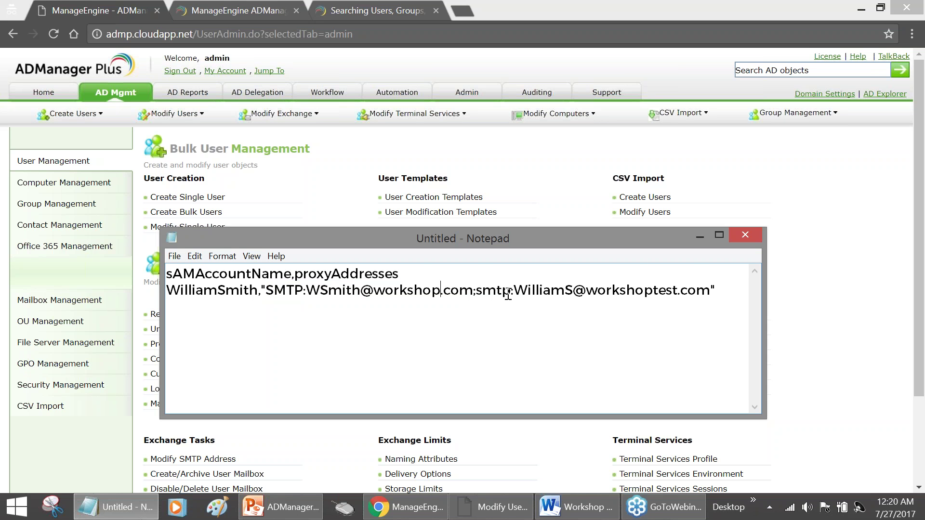
pyautogui.write('2')
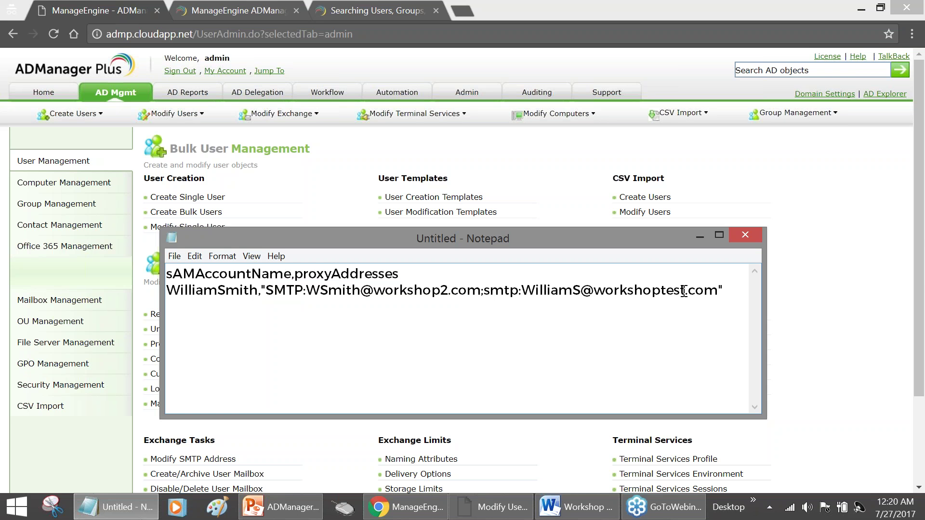
pyautogui.moveTo(684, 293); pyautogui.dragTo(656, 294)
pyautogui.write('3')
# - Save the Notepad list to the Desktop as UserSMTPMod.csv
pyautogui.click(174, 256)
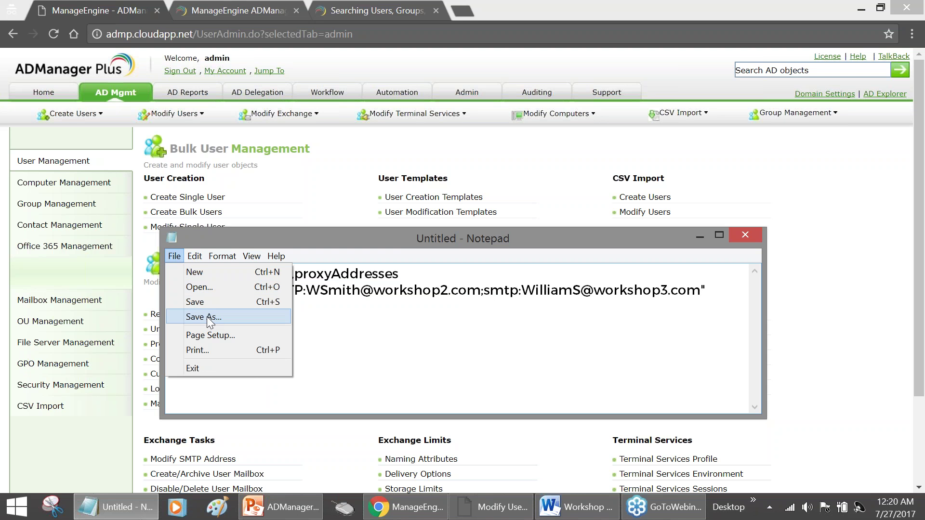
pyautogui.click(207, 317)
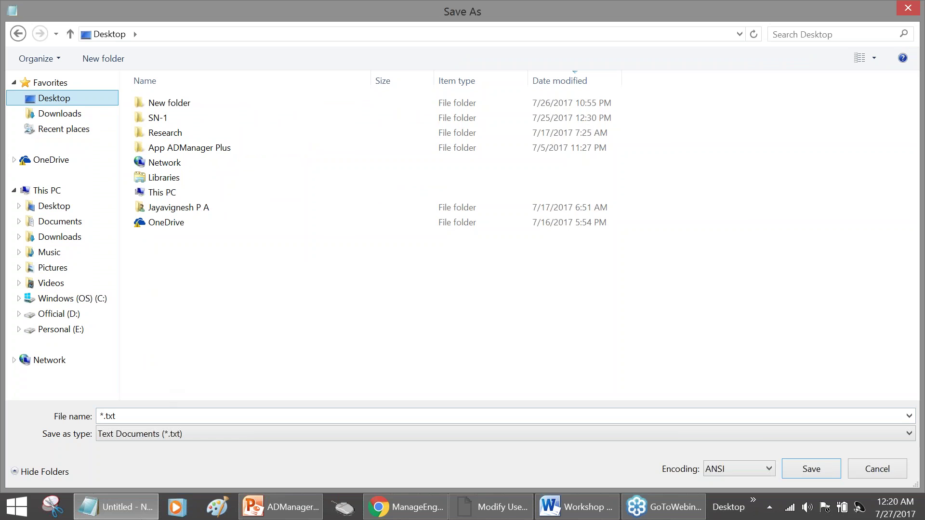
pyautogui.write('UserSMTPMod')
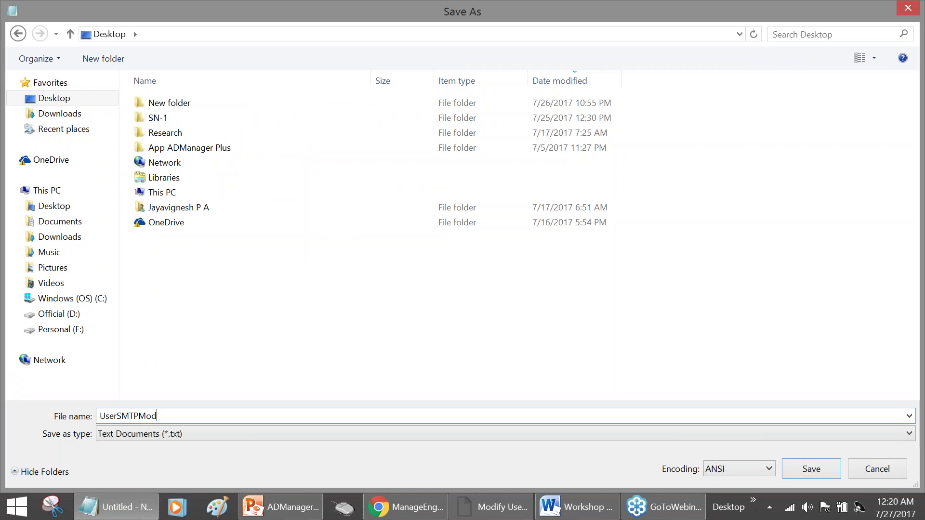
pyautogui.write('.csv')
pyautogui.click(810, 468)
# - Open the Modify Users using CSV page and bring the UserSMTPMod.csv list back in front of it
pyautogui.moveTo(259, 290); pyautogui.dragTo(127, 294)
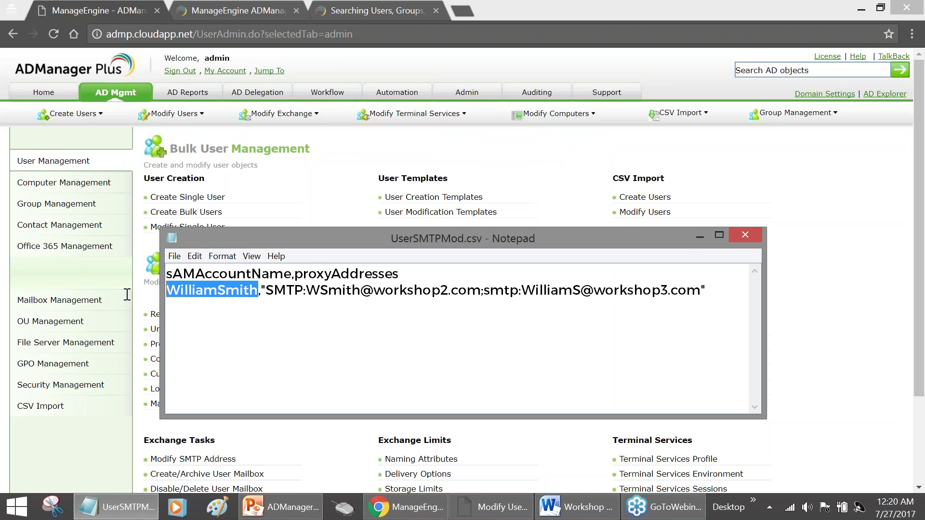
pyautogui.click(691, 236)
pyautogui.click(663, 213)
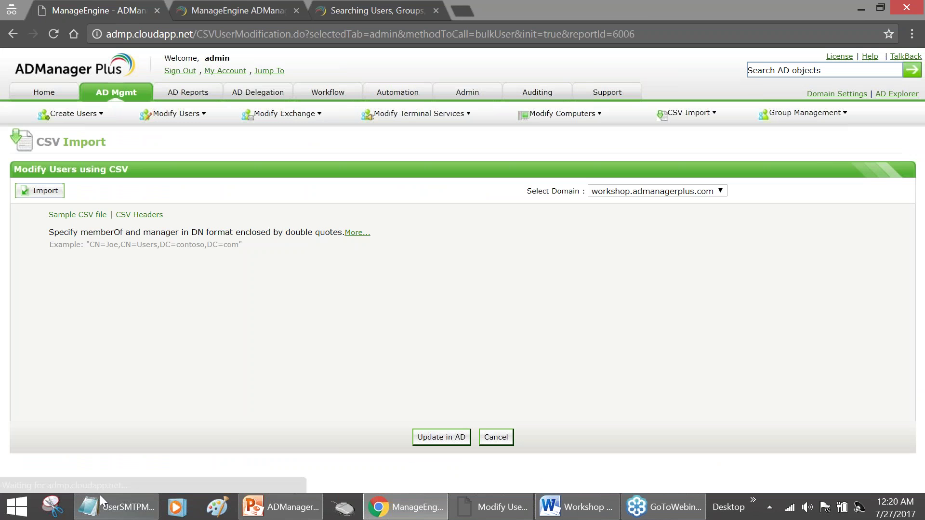
pyautogui.click(100, 496)
pyautogui.click(254, 338)
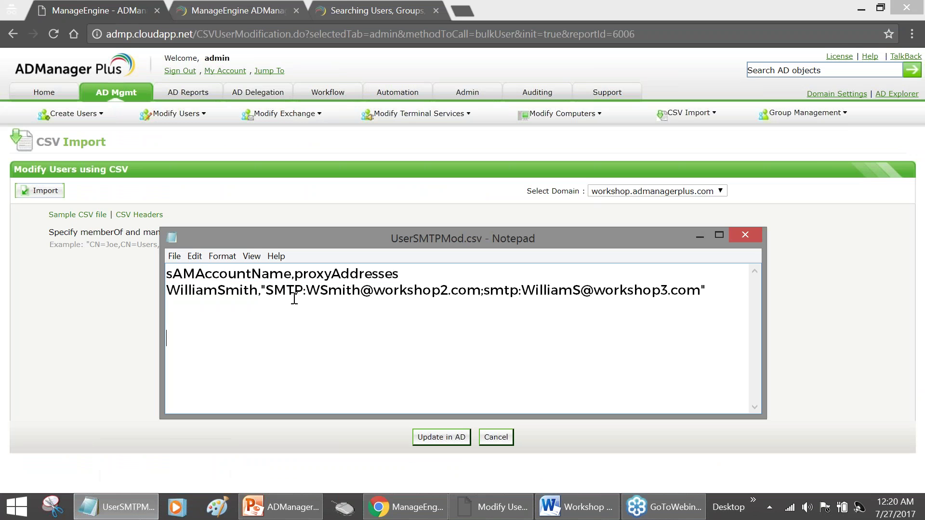
# - Try to import UserSMTPMod.csv from the Desktop as the list for modifying users
pyautogui.click(709, 290)
pyautogui.click(704, 239)
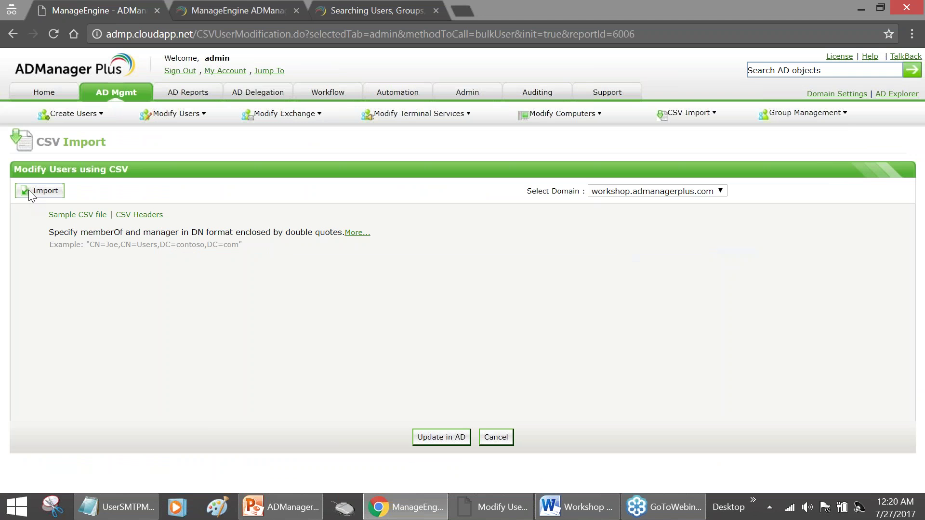
pyautogui.moveTo(109, 112)
pyautogui.click(53, 195)
pyautogui.click(53, 218)
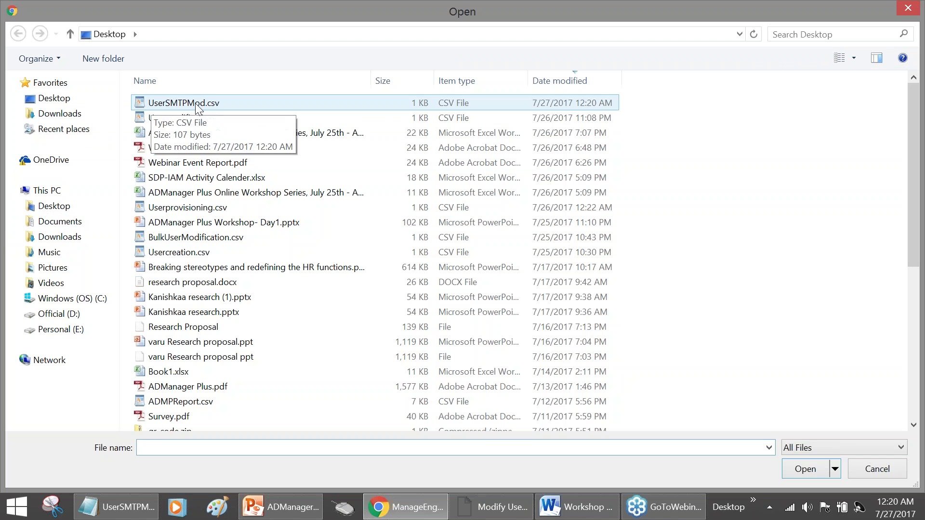
pyautogui.click(196, 104)
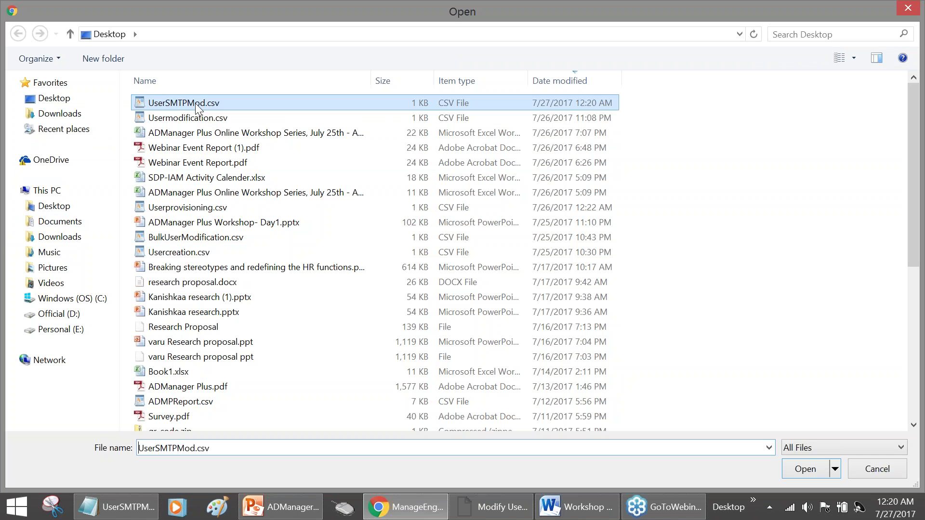
pyautogui.click(811, 470)
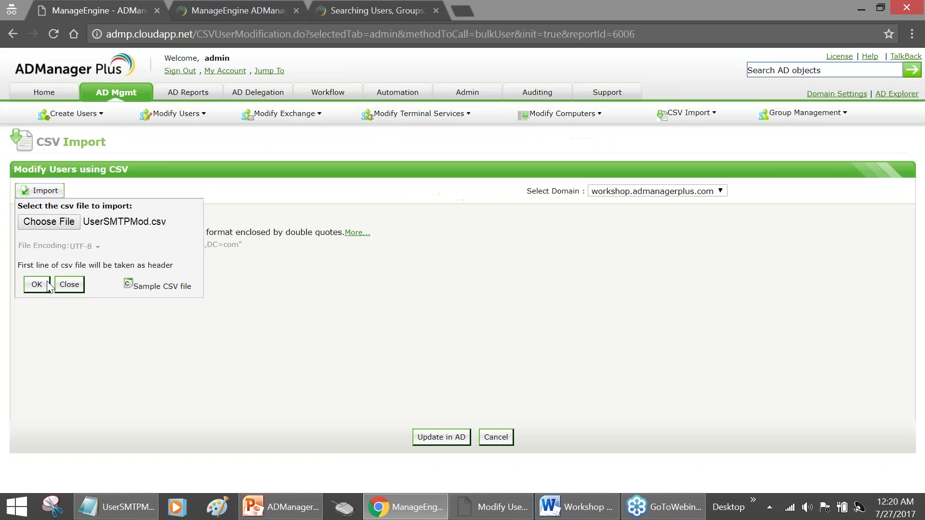
pyautogui.click(38, 284)
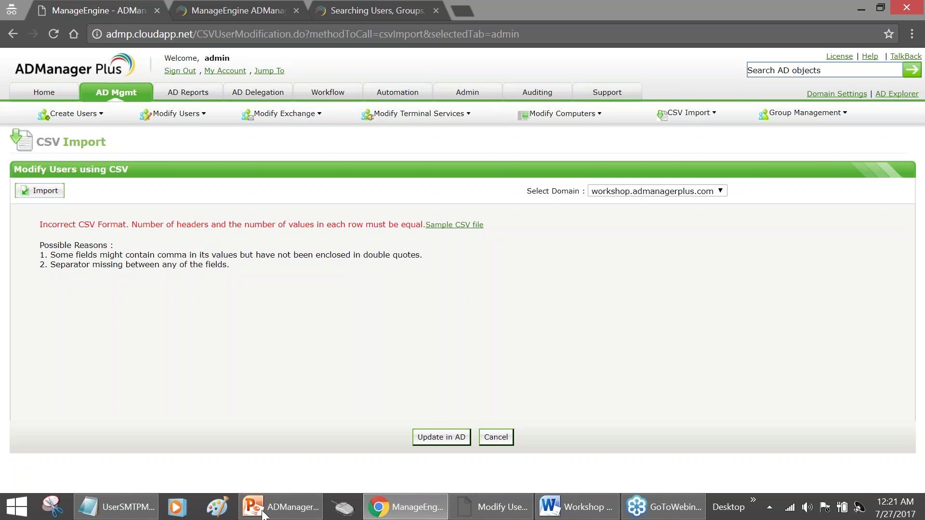
# - Bring the UserSMTPMod.csv list back over the import page, check its header and address row, and save it
pyautogui.click(116, 506)
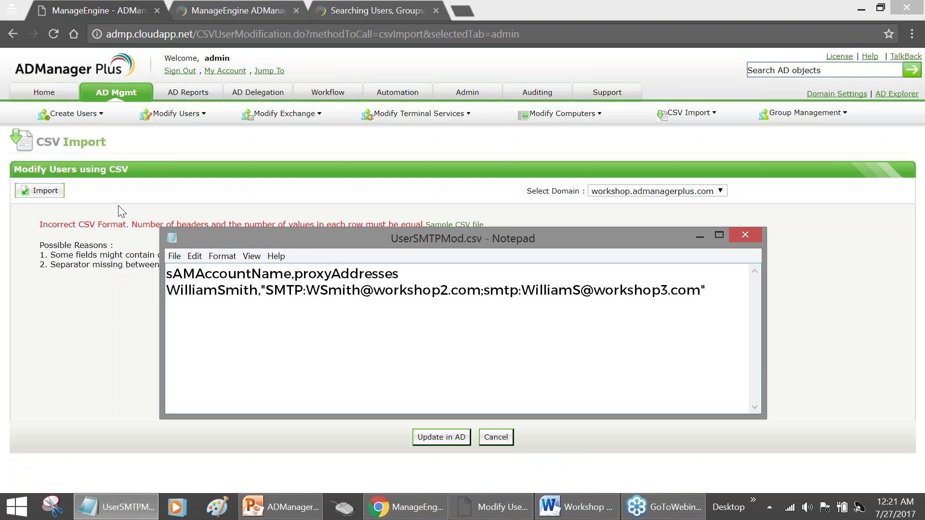
pyautogui.moveTo(314, 245); pyautogui.dragTo(356, 244)
pyautogui.moveTo(490, 243); pyautogui.dragTo(501, 257)
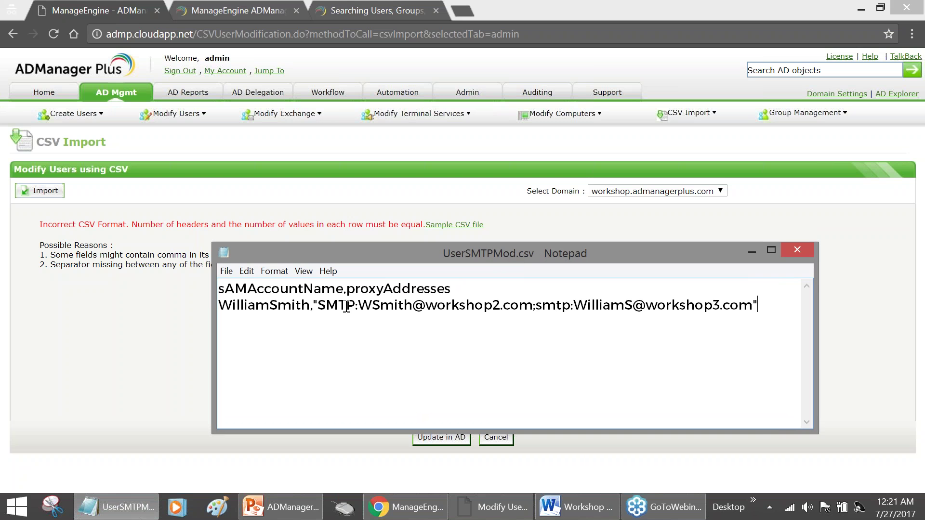
pyautogui.click(465, 291)
pyautogui.moveTo(334, 255)
pyautogui.mouseDown()
pyautogui.moveTo(338, 284)
pyautogui.moveTo(346, 267)
pyautogui.mouseUp()
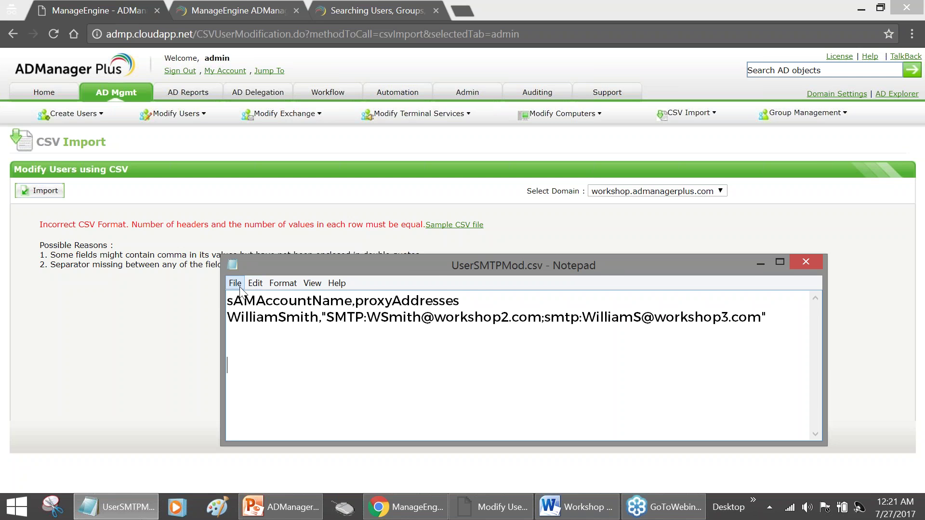
pyautogui.moveTo(403, 266); pyautogui.dragTo(395, 241)
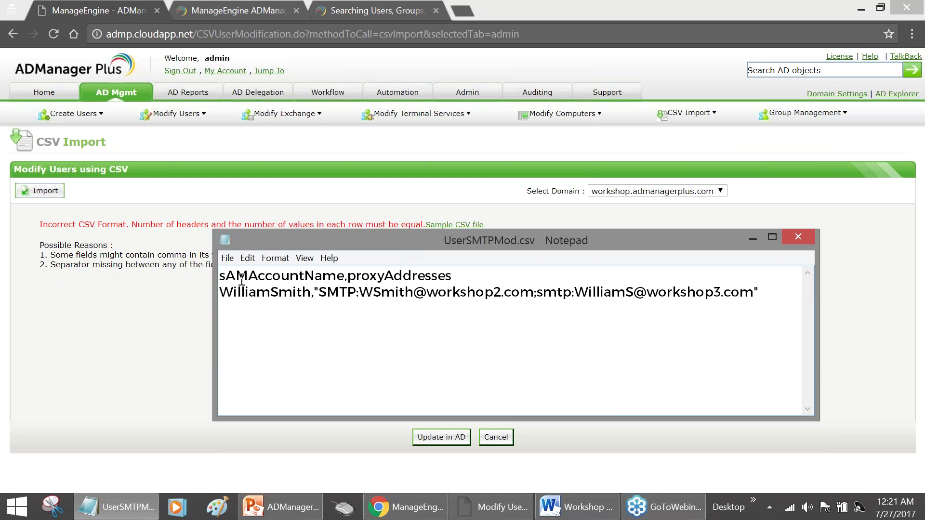
pyautogui.moveTo(219, 276); pyautogui.dragTo(345, 276)
pyautogui.click(362, 276)
pyautogui.click(227, 258)
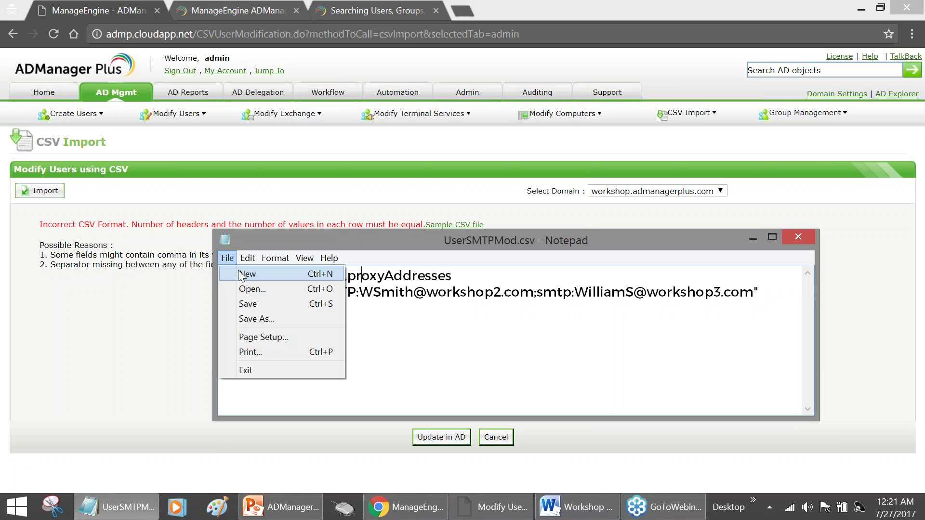
pyautogui.click(248, 302)
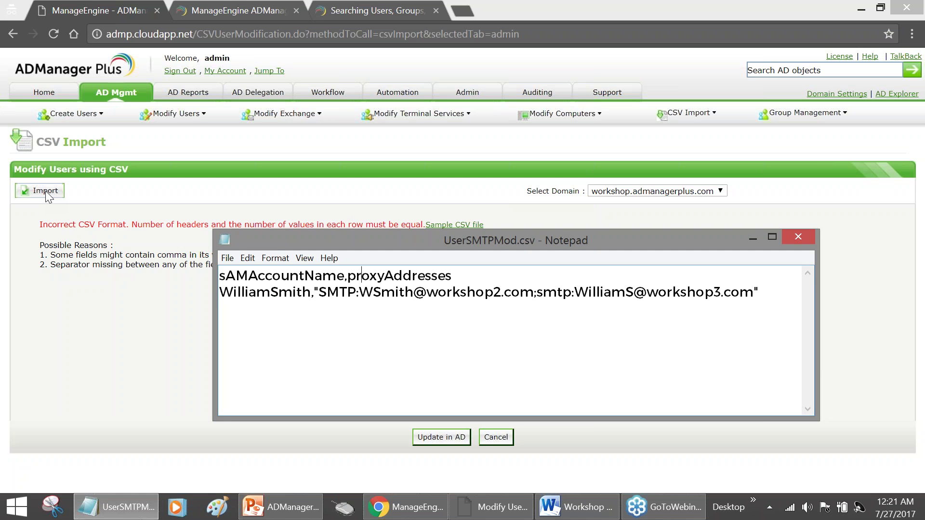
# - Clean up the stray blank characters after the header and user row, save UserSMTPMod.csv and minimize Notepad
pyautogui.click(473, 275)
pyautogui.press('Delete')
pyautogui.press('Delete')
pyautogui.press('Delete')
pyautogui.hotkey('ctrl', 'z')
pyautogui.press('Left')
pyautogui.click(472, 276)
pyautogui.press('Delete')
pyautogui.press('Return')
pyautogui.click(771, 291)
pyautogui.hotkey('shift', 'Home')
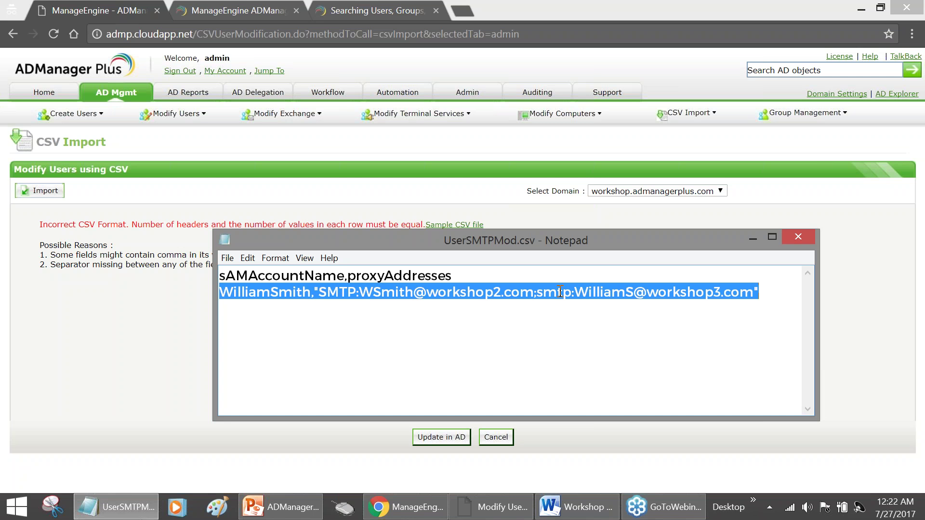
pyautogui.click(572, 295)
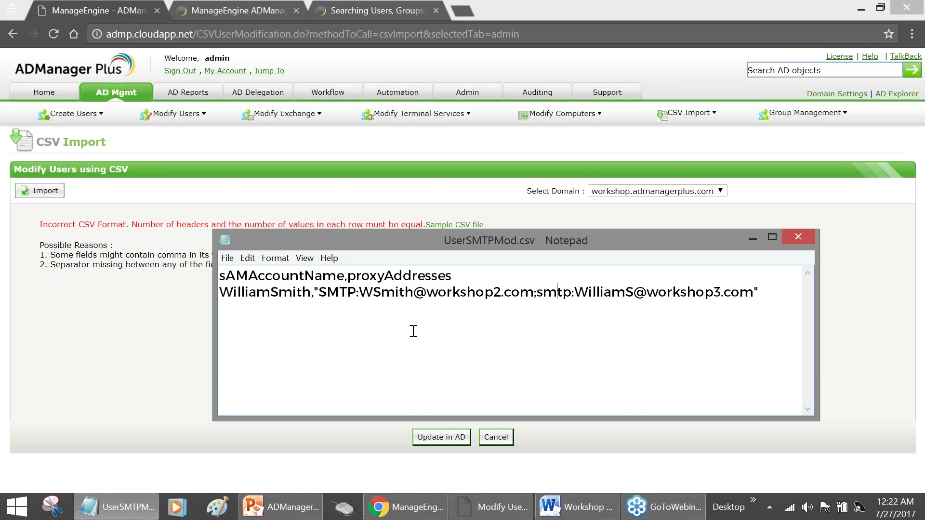
pyautogui.click(227, 258)
pyautogui.click(247, 303)
pyautogui.click(752, 237)
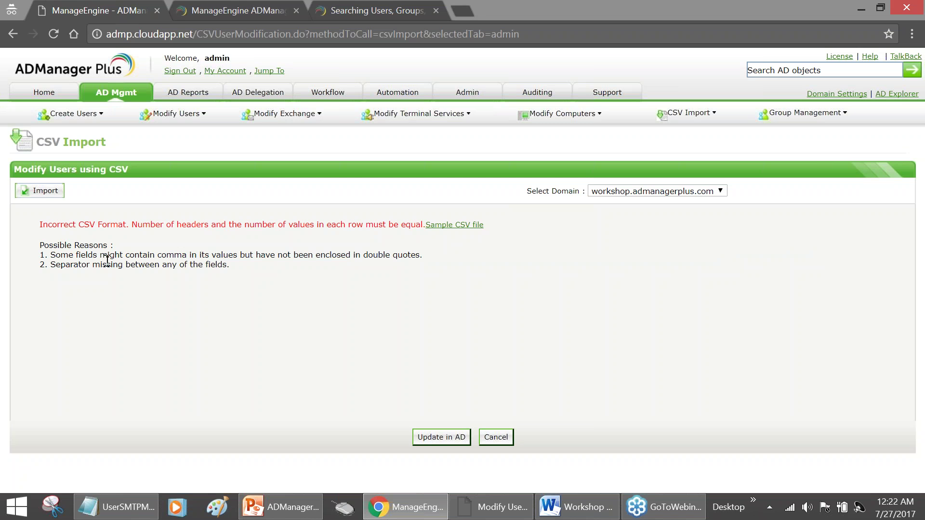
# - Import the corrected UserSMTPMod.csv from the Desktop again, closing its Notepad window along the way
pyautogui.click(42, 193)
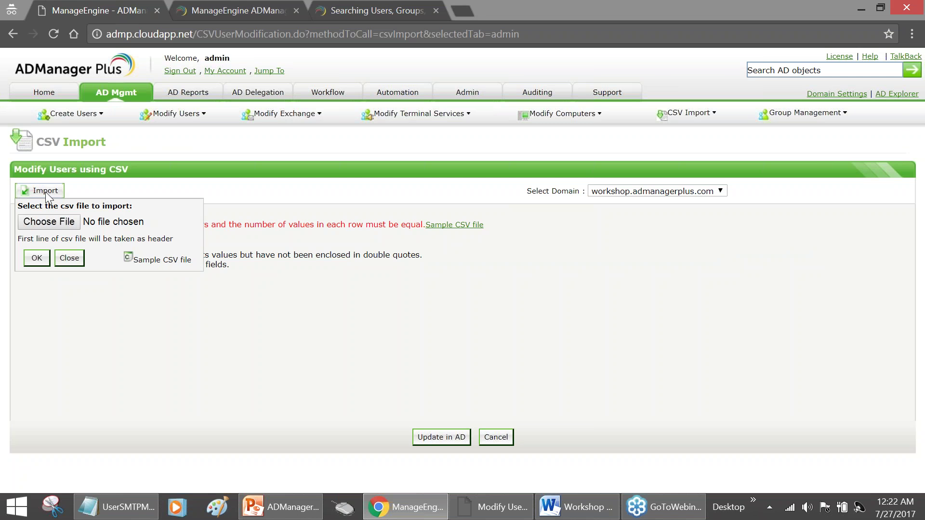
pyautogui.click(61, 225)
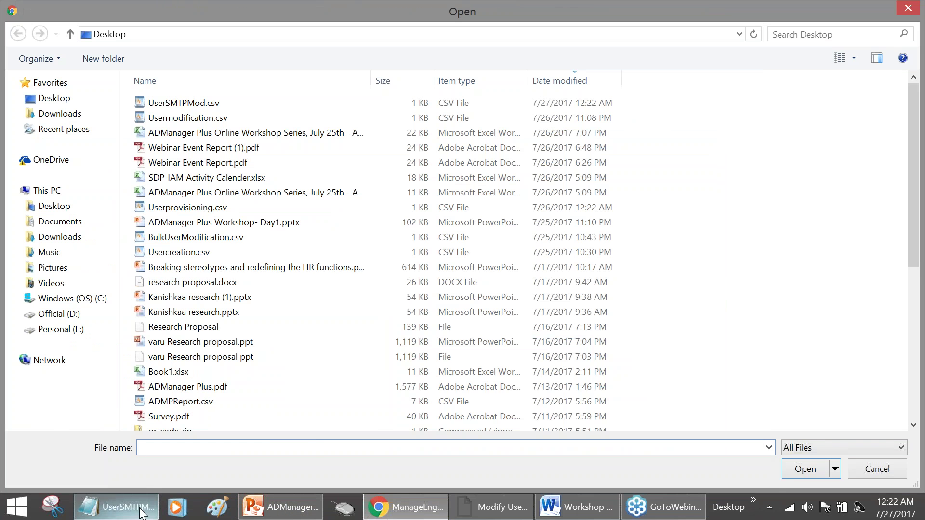
pyautogui.click(182, 471)
pyautogui.click(806, 244)
pyautogui.click(267, 104)
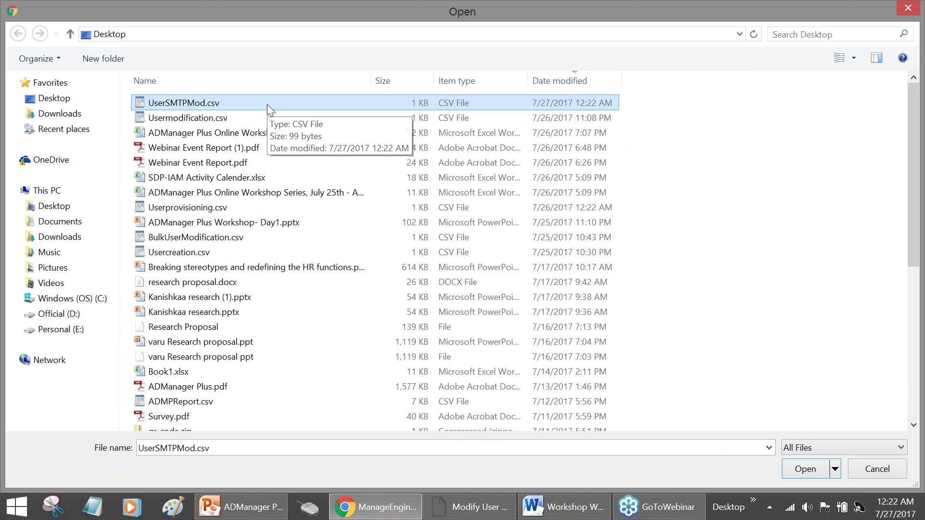
pyautogui.click(800, 470)
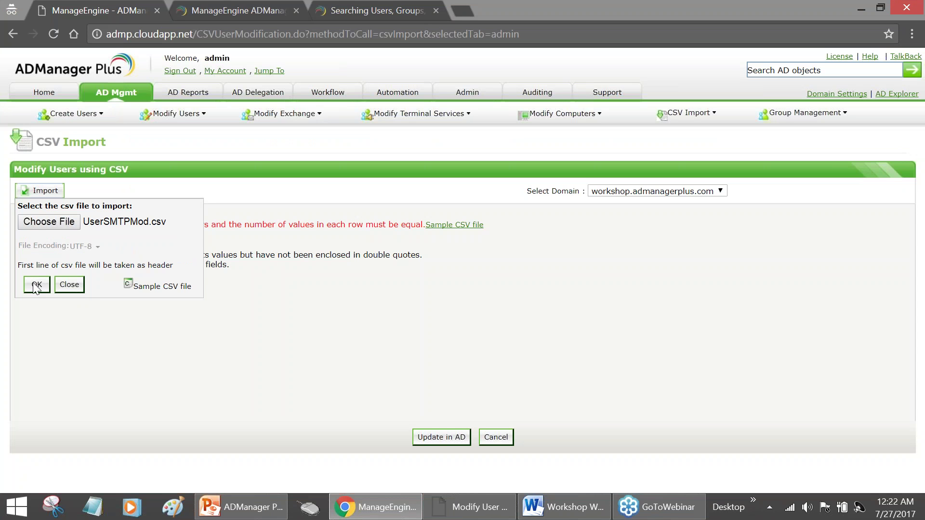
pyautogui.click(33, 285)
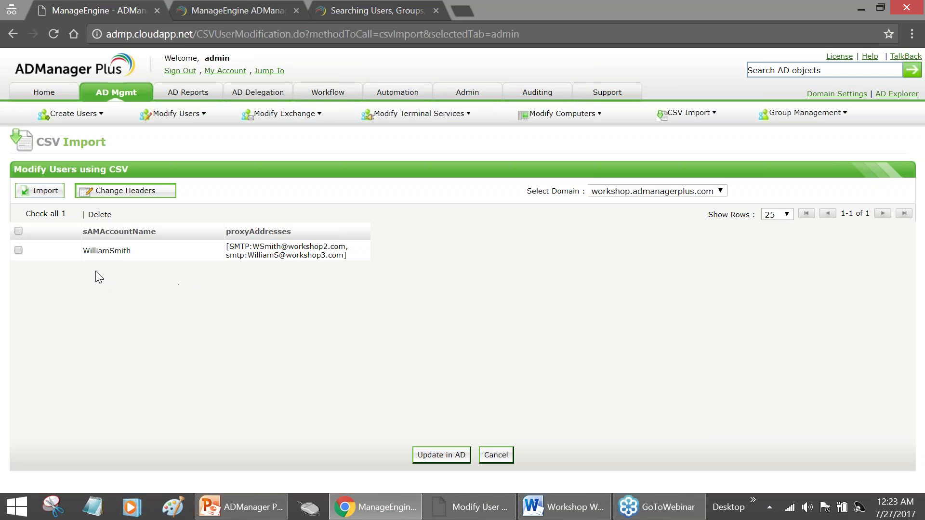
# - Select the imported user's row, check the account's additional e-mail addresses in its Exchange properties and close that window
pyautogui.click(20, 250)
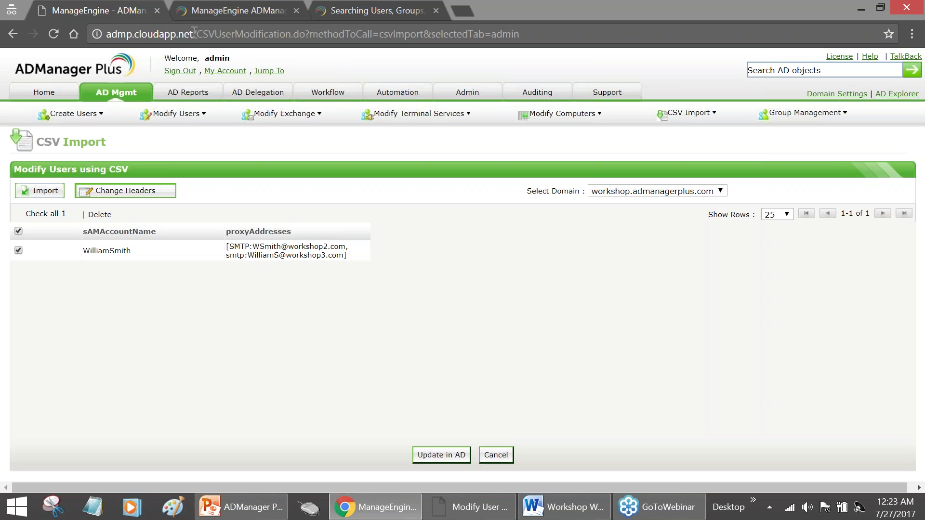
pyautogui.click(477, 516)
pyautogui.scroll(-1, 307, 306)
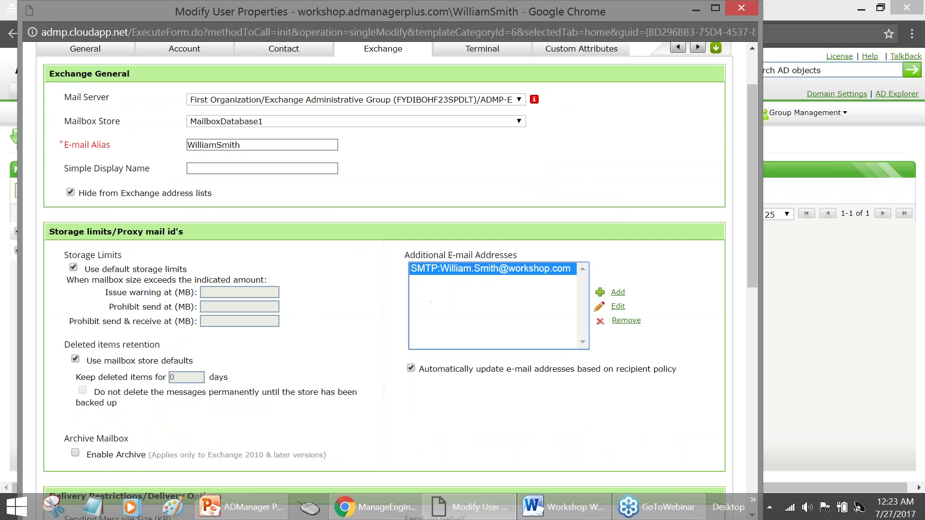
pyautogui.click(743, 8)
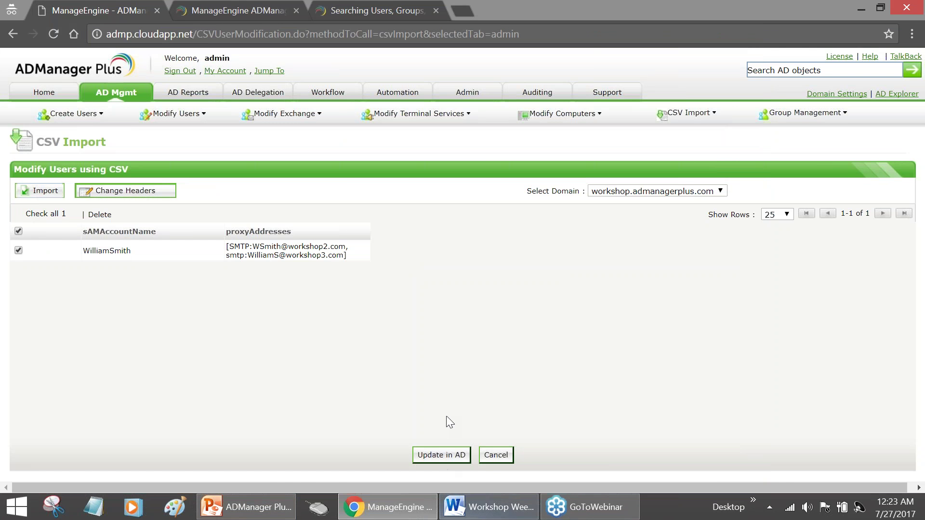
# - Start the AD update and exclude sAMAccountName from the attributes to modify, leaving only proxyAddresses selected
pyautogui.click(449, 455)
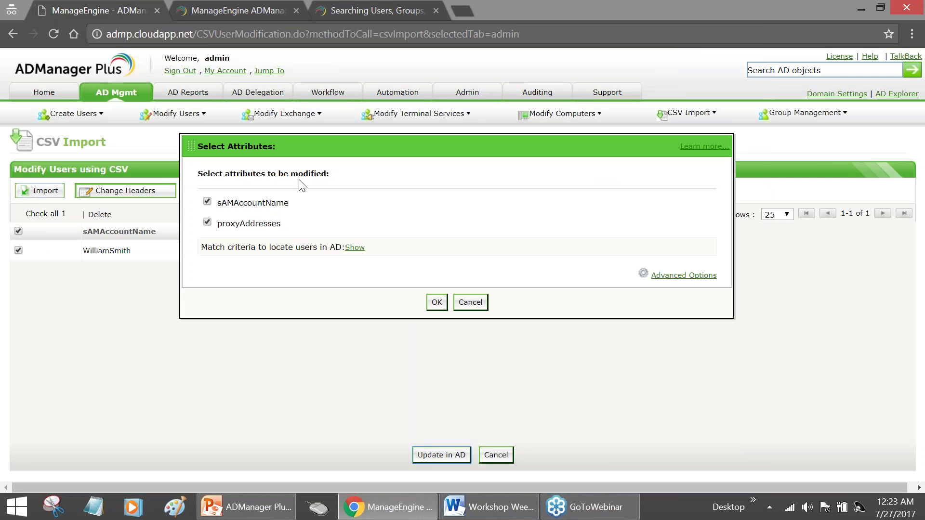
pyautogui.click(279, 221)
pyautogui.moveTo(279, 221); pyautogui.dragTo(221, 223)
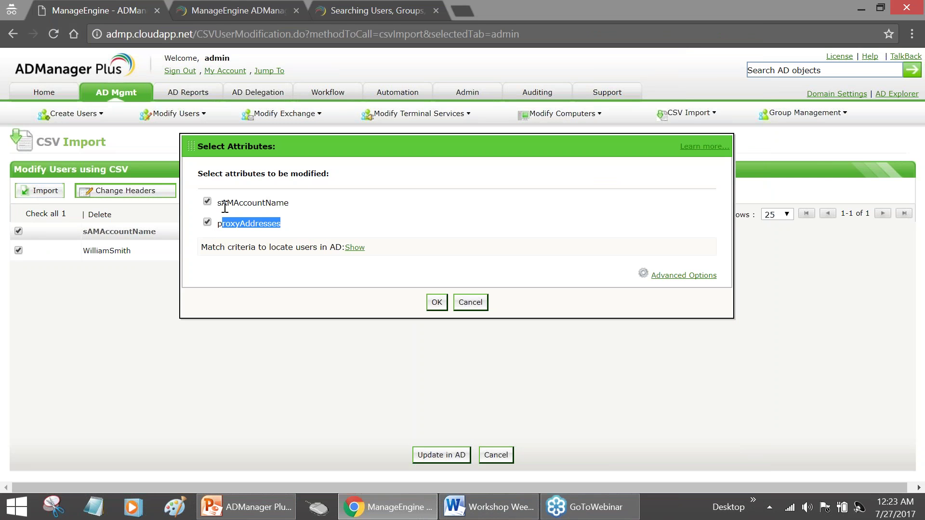
pyautogui.click(207, 202)
pyautogui.moveTo(218, 205); pyautogui.dragTo(291, 206)
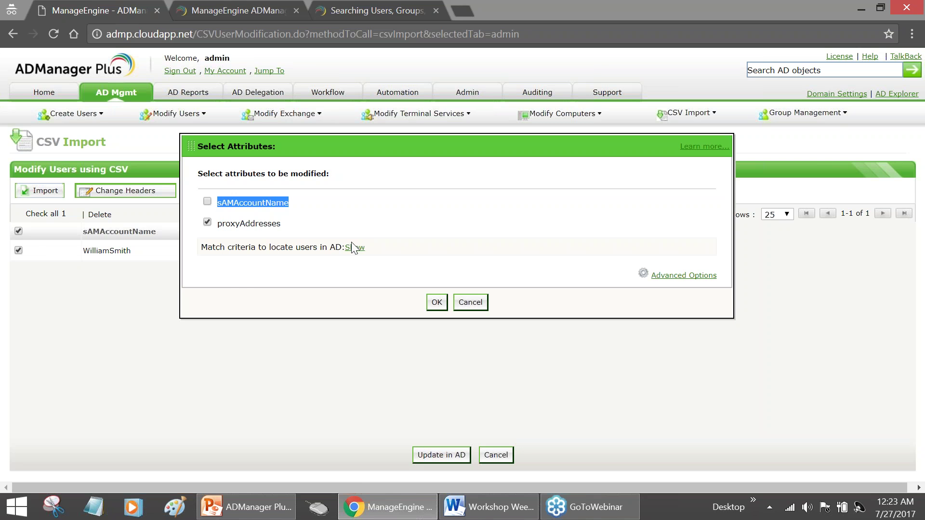
# - Show the match criteria for locating users in AD and examine the sAMAccountName criterion and its query
pyautogui.click(352, 249)
pyautogui.moveTo(218, 289); pyautogui.dragTo(299, 292)
pyautogui.click(300, 292)
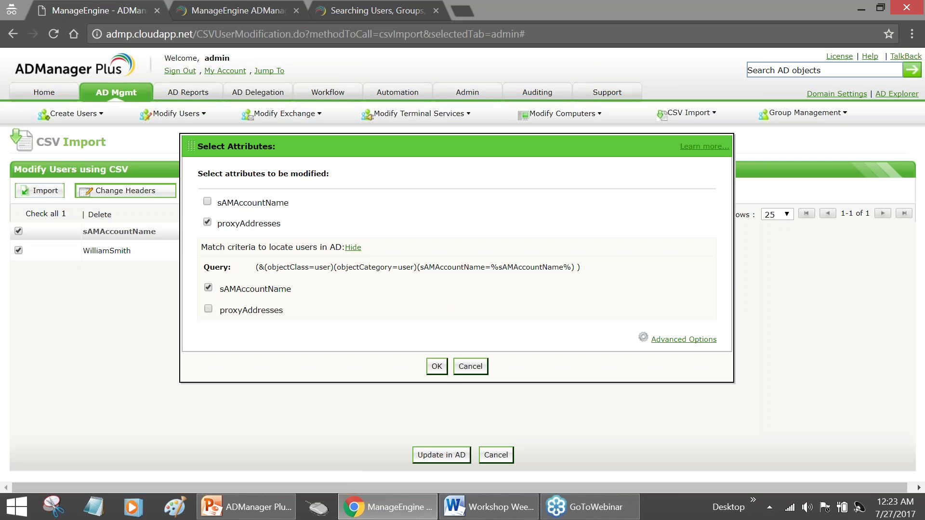
pyautogui.doubleClick(255, 289)
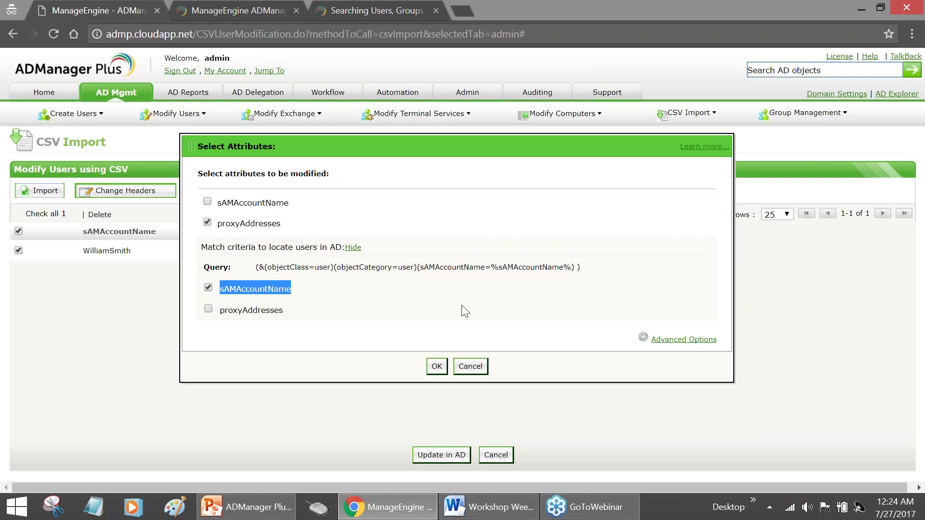
# - Expand the advanced options, turn off Append values and examine the option that clears attributes with empty CSV values
pyautogui.click(675, 345)
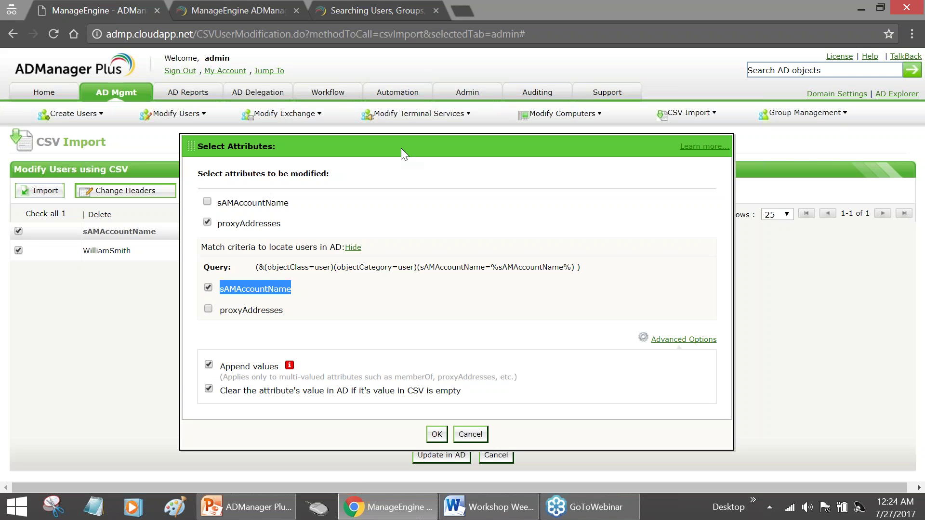
pyautogui.moveTo(401, 149); pyautogui.dragTo(446, 166)
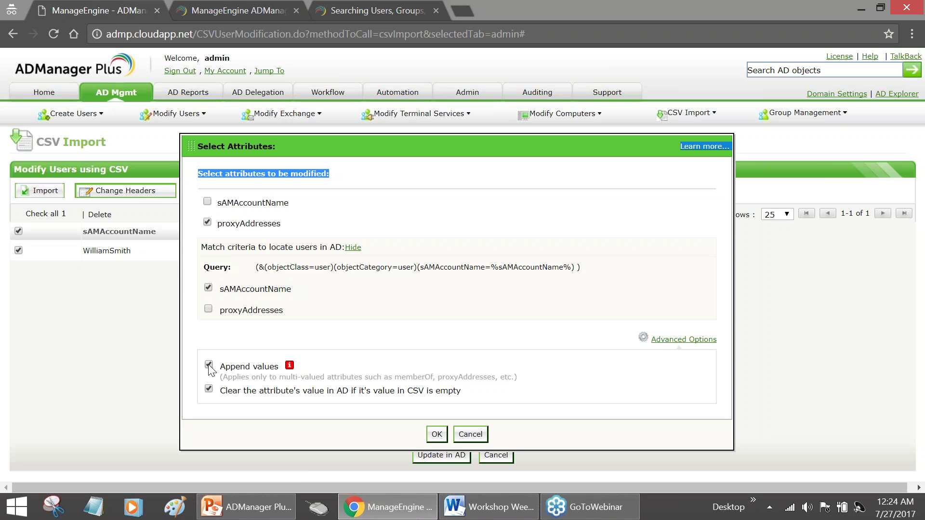
pyautogui.moveTo(221, 378); pyautogui.dragTo(405, 376)
pyautogui.doubleClick(405, 376)
pyautogui.doubleClick(454, 377)
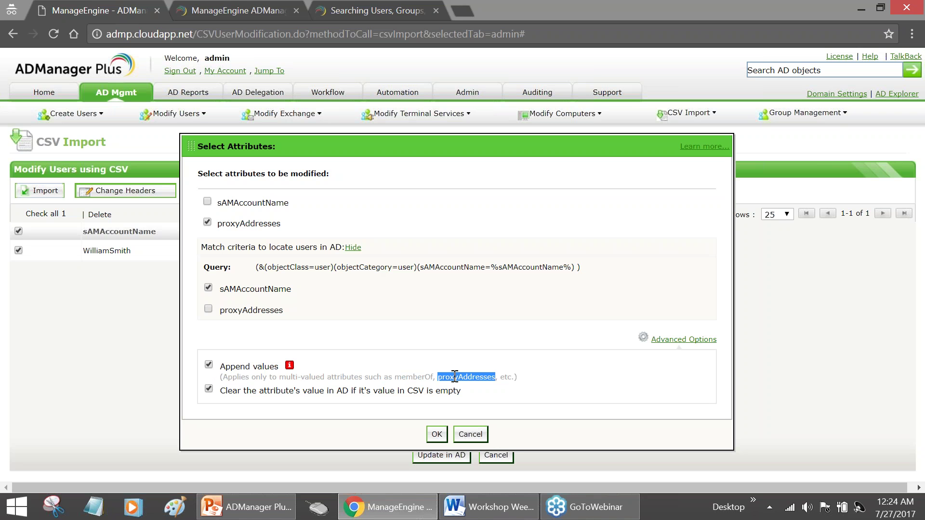
pyautogui.click(209, 366)
pyautogui.moveTo(221, 390); pyautogui.dragTo(463, 392)
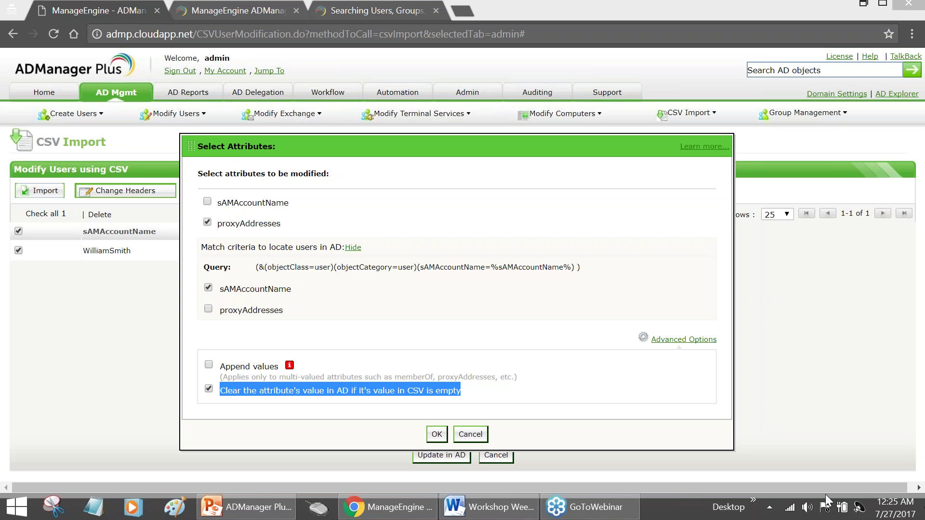
# - Open UserSMTPMod.csv in WordPad from the desktop, add an extra phone number header after proxyAddresses, and return to the attribute selection
pyautogui.press('super+d')
pyautogui.click(306, 34)
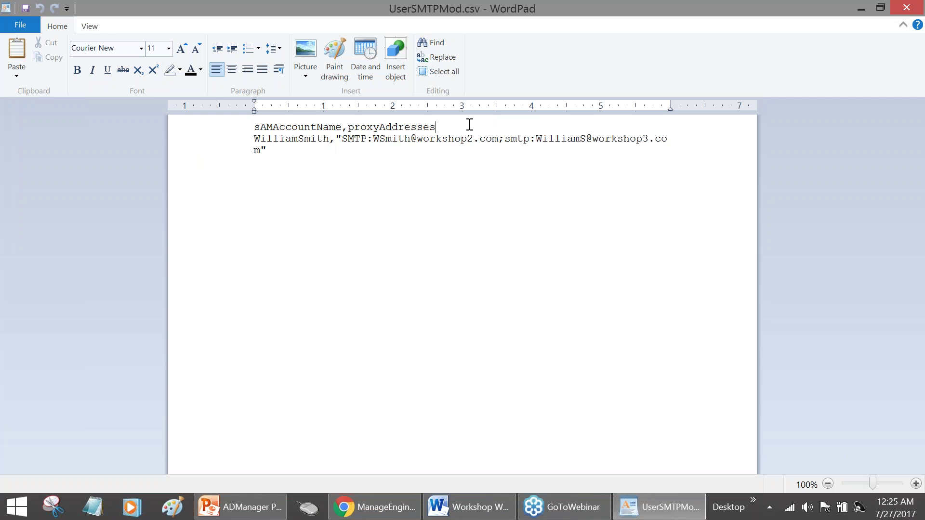
pyautogui.click(470, 127)
pyautogui.write(',proxyAddresses,honenumber')
pyautogui.click(859, 9)
pyautogui.click(381, 505)
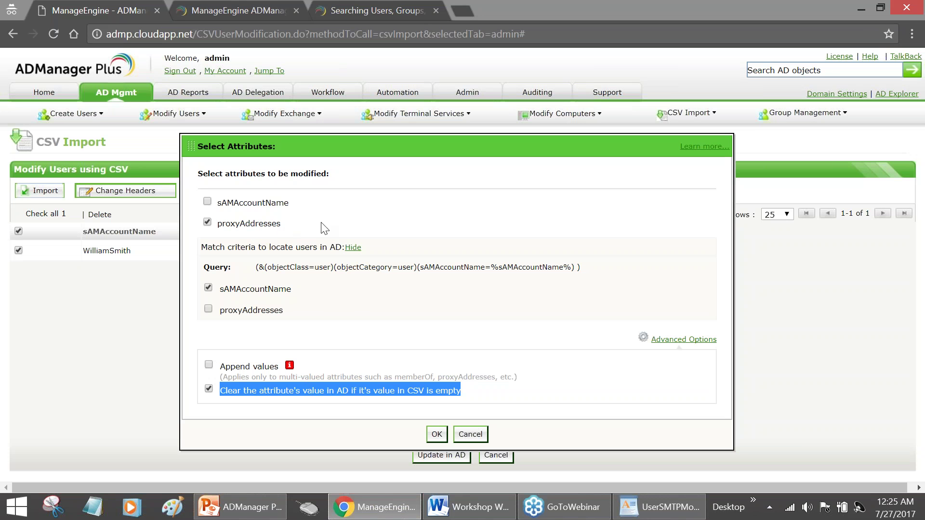
# - Turn off clearing of AD attributes whose CSV value is empty and apply the proxyAddresses update
pyautogui.click(210, 389)
pyautogui.click(437, 435)
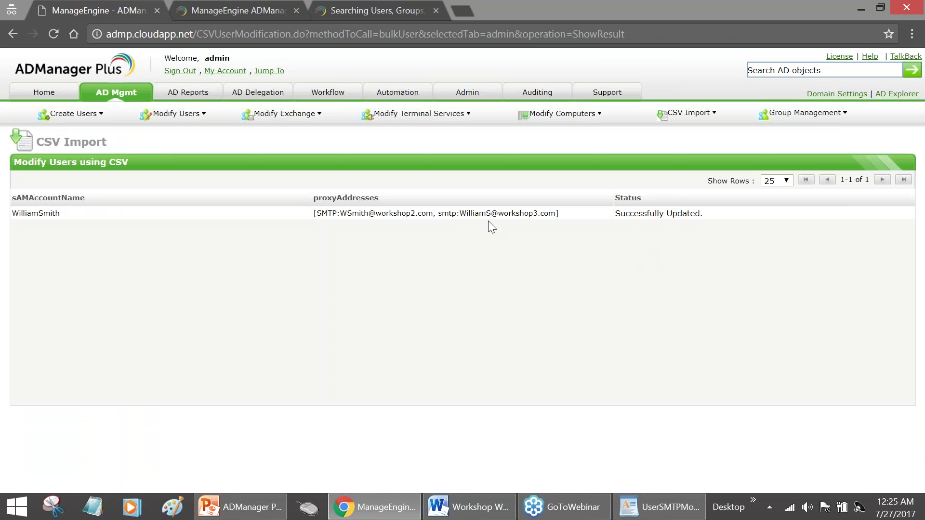
# - Search the AD objects for the updated user by the beginning of the account name
pyautogui.click(795, 70)
pyautogui.write('Will')
pyautogui.press('Return')
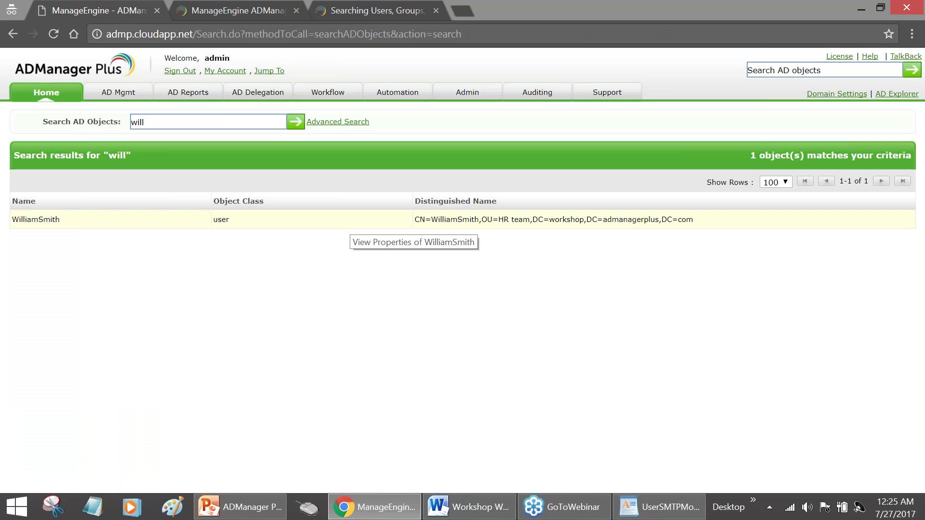
# - Open the found user's properties and examine the primary and secondary SMTP entries among the additional e-mail addresses in the Exchange settings
pyautogui.click(357, 225)
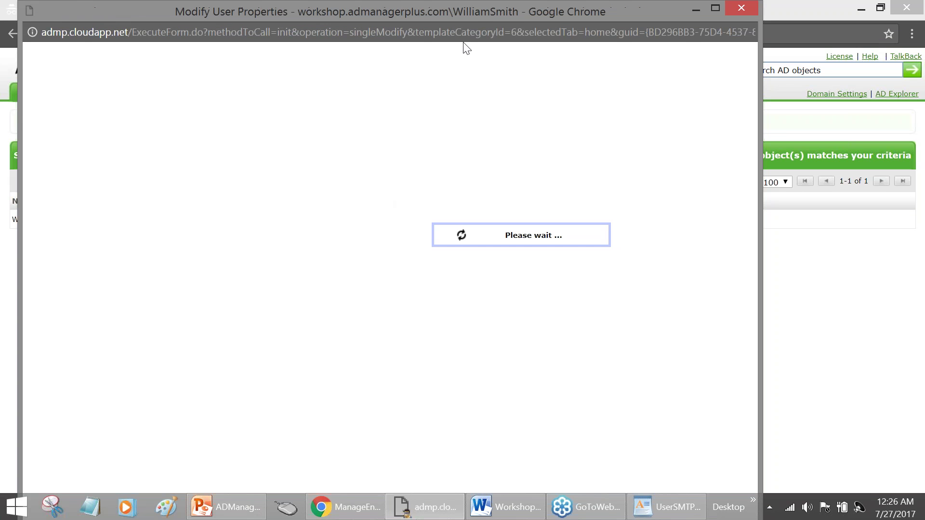
pyautogui.moveTo(485, 14); pyautogui.dragTo(523, 27)
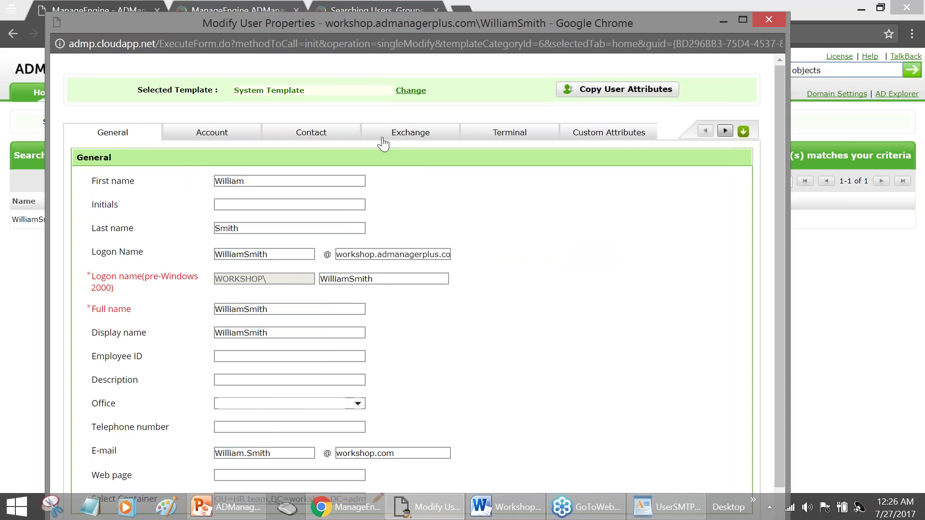
pyautogui.click(389, 137)
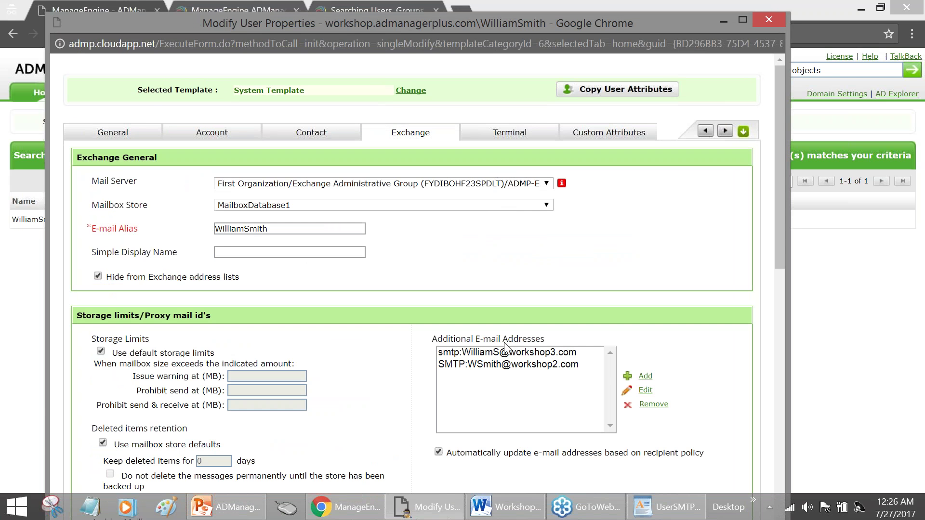
pyautogui.click(503, 353)
pyautogui.click(496, 364)
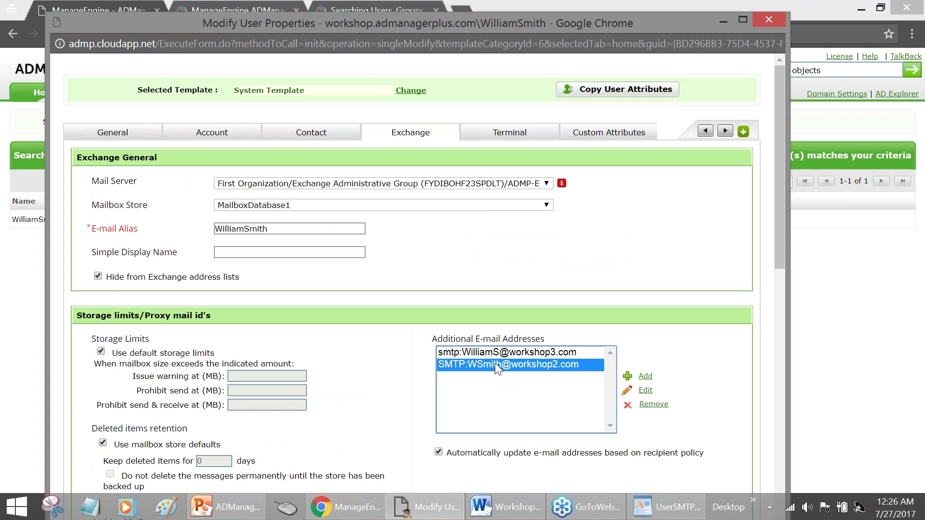
pyautogui.click(499, 353)
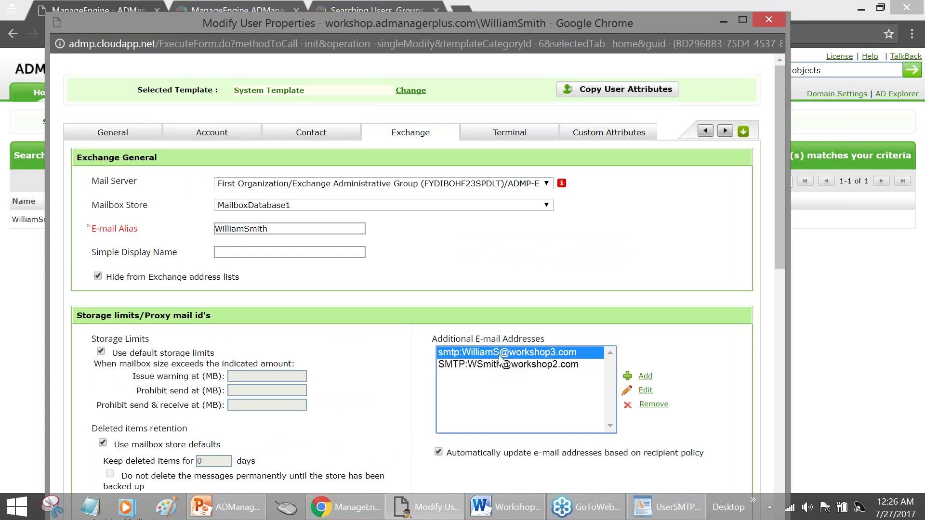
pyautogui.click(501, 365)
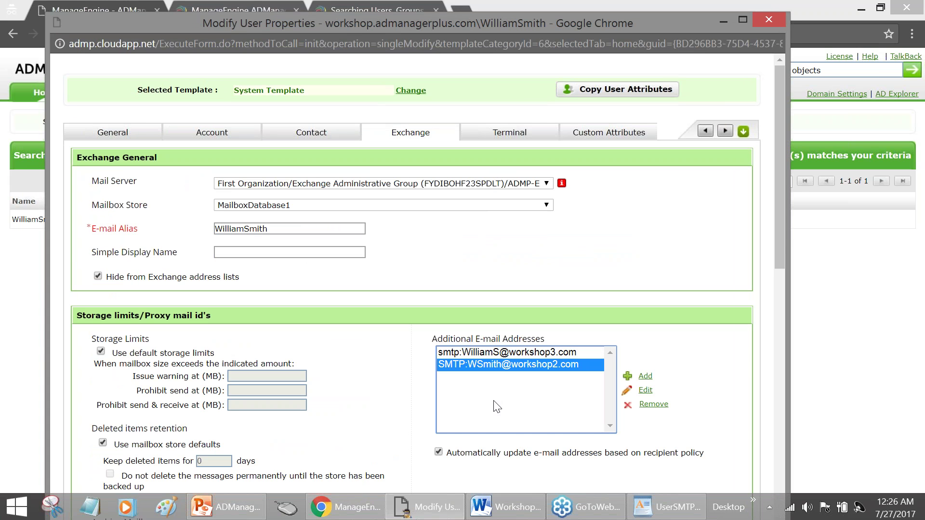
# - Switch to UserSMTPMod.csv in WordPad, add six blank lines after the user's proxy address row, and minimize the document
pyautogui.moveTo(657, 496)
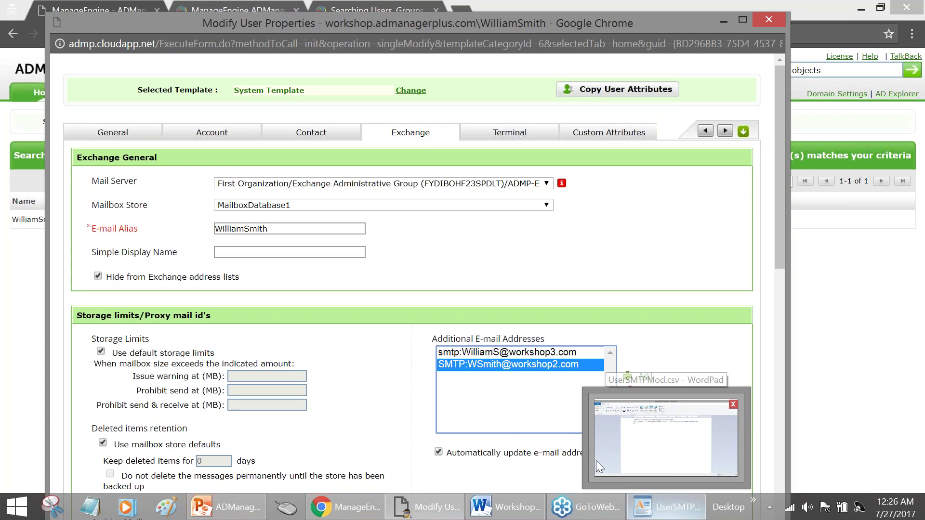
pyautogui.click(665, 510)
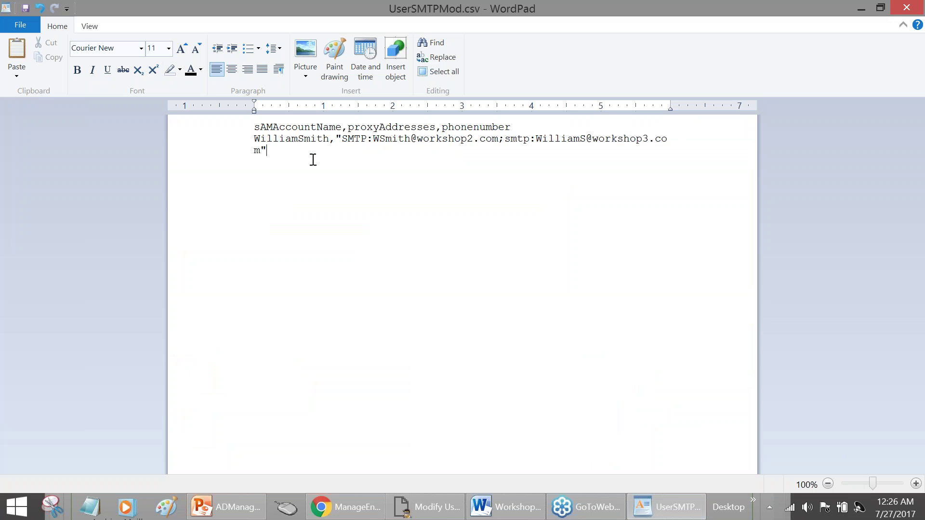
pyautogui.press('Return')
pyautogui.press('Return')
pyautogui.press('Return')
pyautogui.press('Return')
pyautogui.press('Return')
pyautogui.press('Return')
pyautogui.click(863, 10)
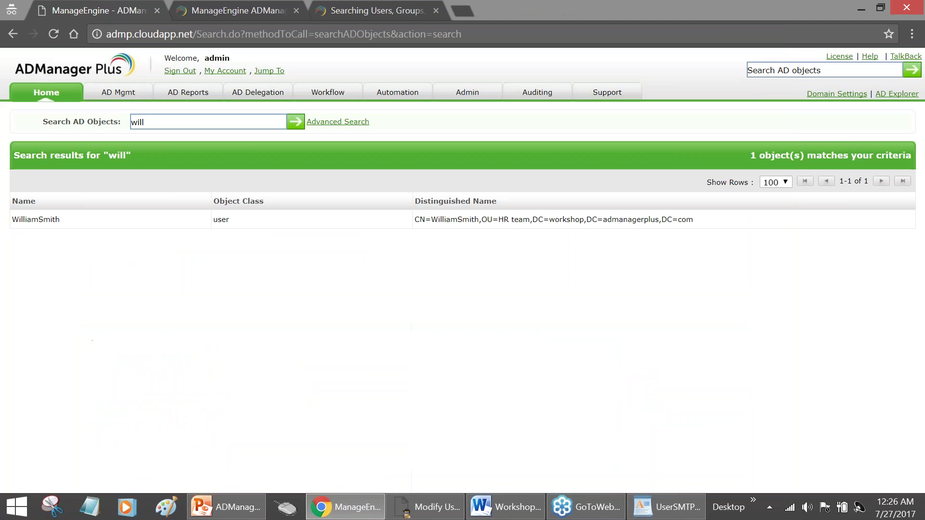
# - Open the bulk Group Attributes modification for users, enable Clear all Group Memberships and empty the user search name
pyautogui.click(118, 93)
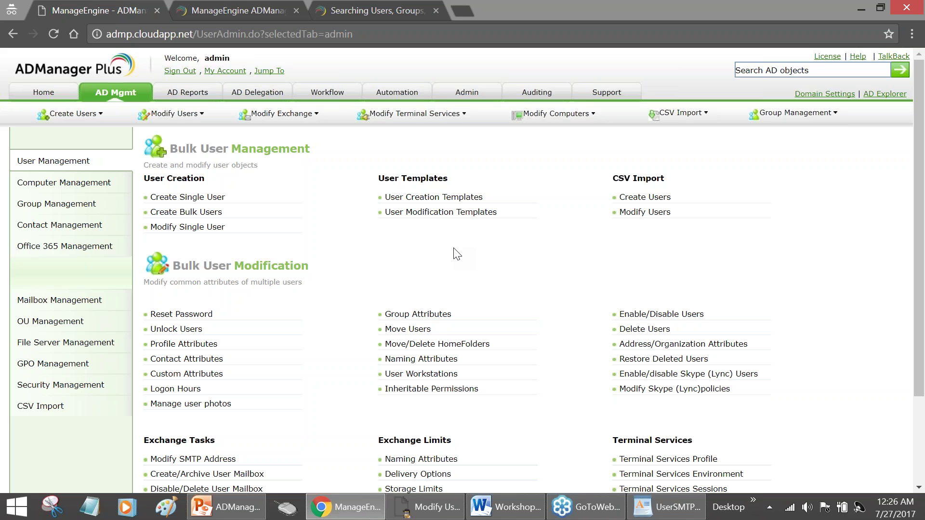
pyautogui.scroll(-1, 501, 227)
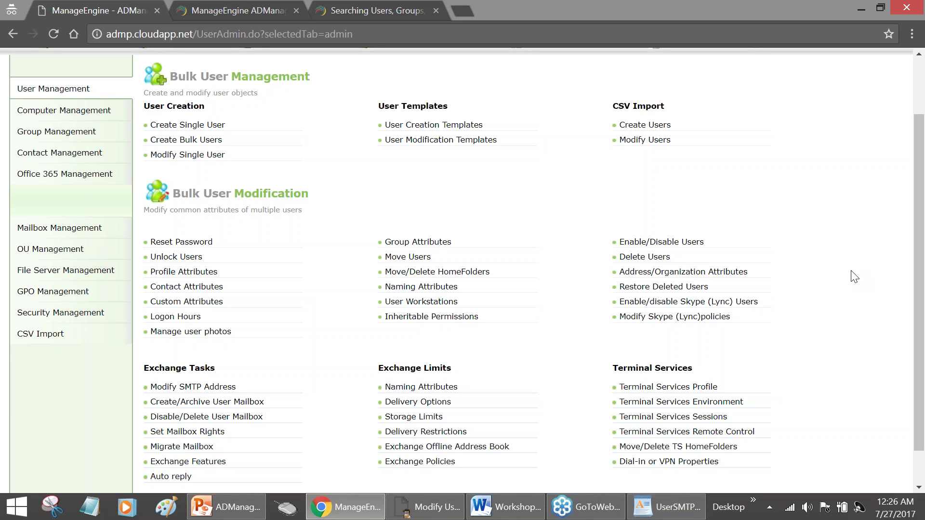
pyautogui.hotkey('alt', 'Tab')
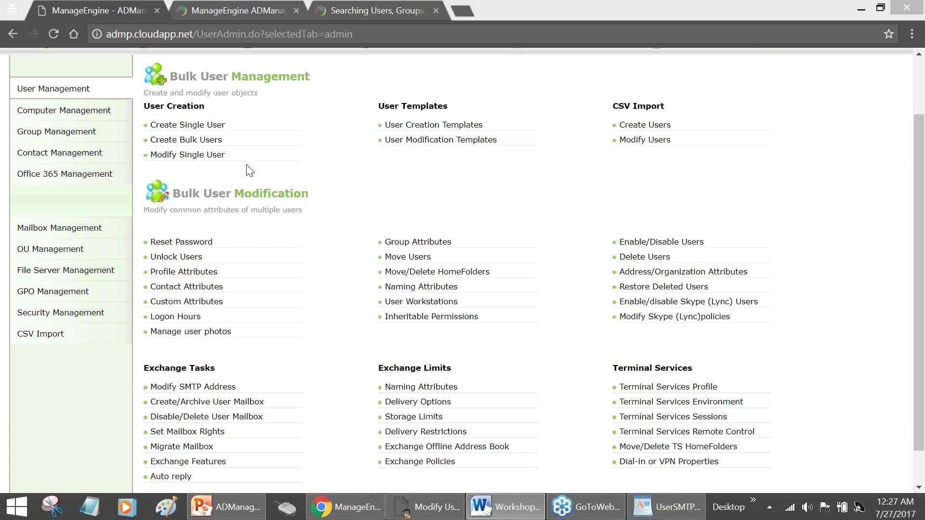
pyautogui.click(273, 126)
pyautogui.scroll(2, 275, 128)
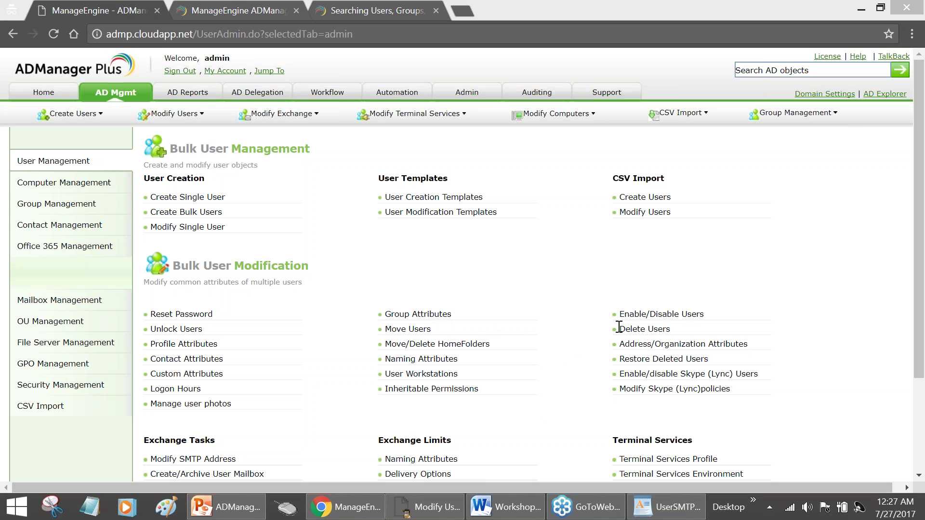
pyautogui.click(417, 314)
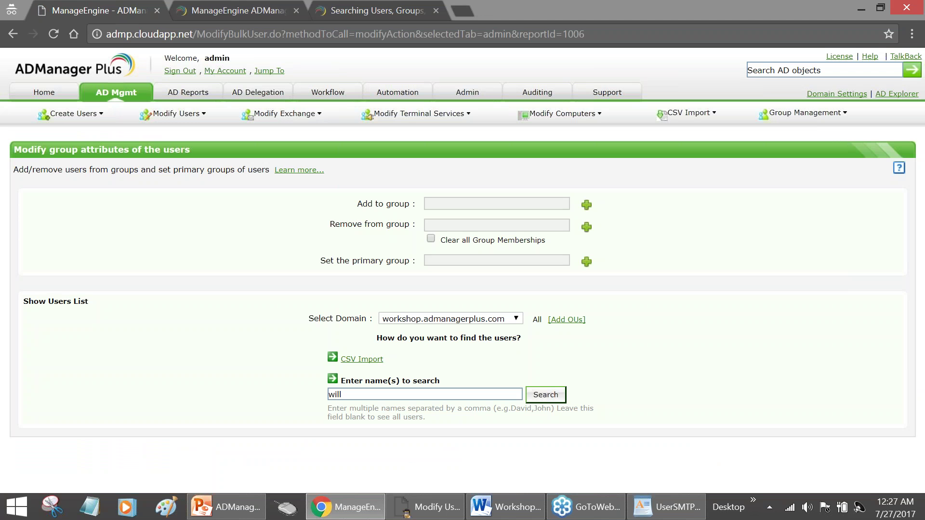
pyautogui.click(431, 238)
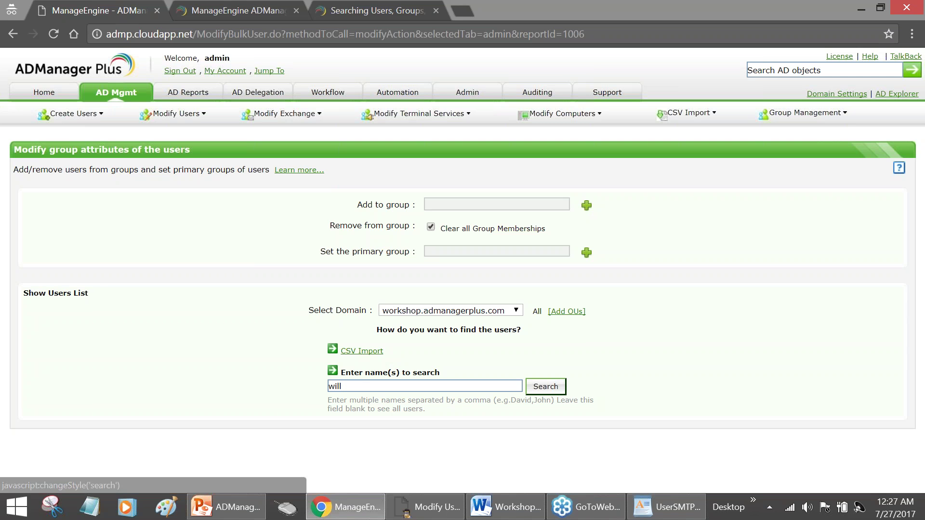
pyautogui.moveTo(366, 389); pyautogui.dragTo(314, 384)
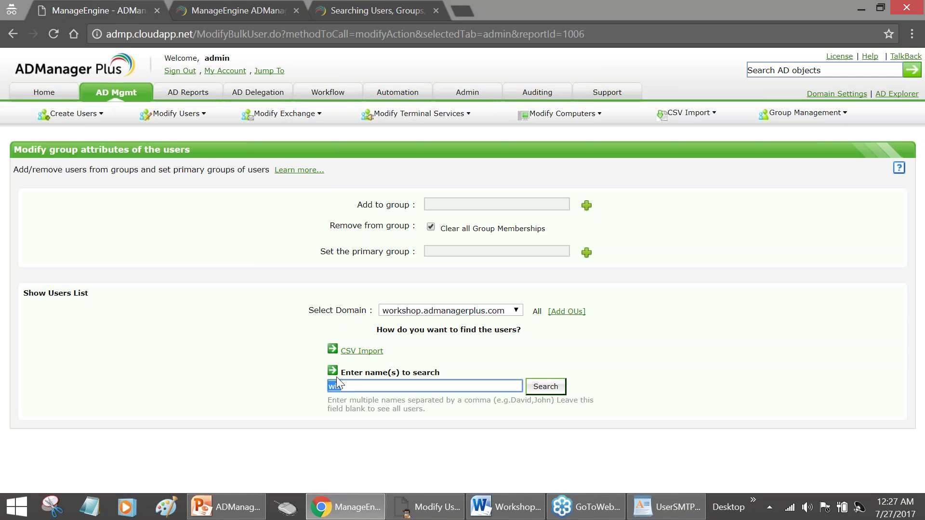
pyautogui.moveTo(72, 114)
pyautogui.moveTo(440, 229); pyautogui.dragTo(545, 229)
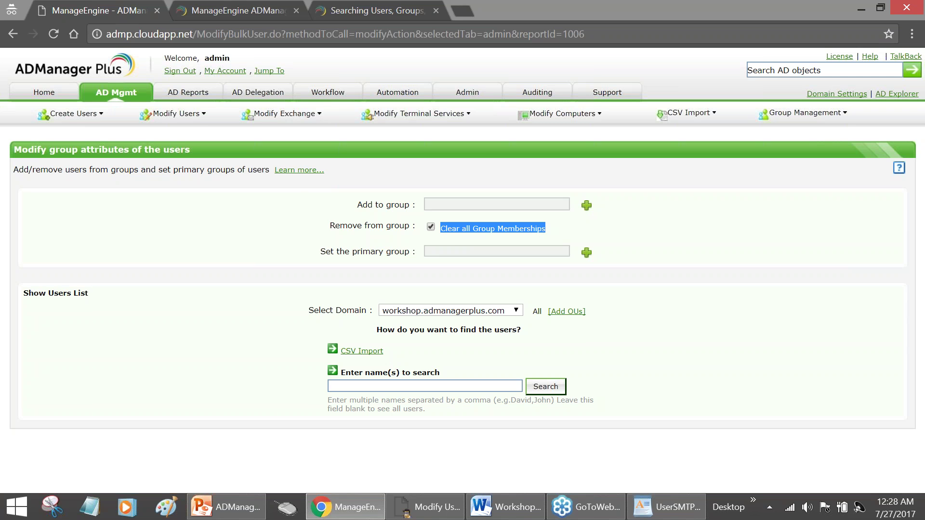
# - Open the bulk Enable/Disable Users modification and set the account option to Disable
pyautogui.click(121, 97)
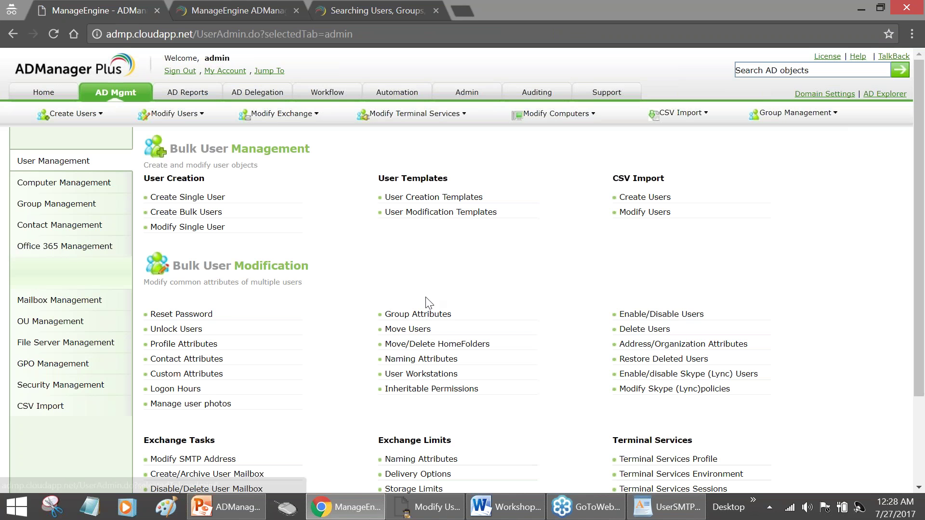
pyautogui.click(650, 316)
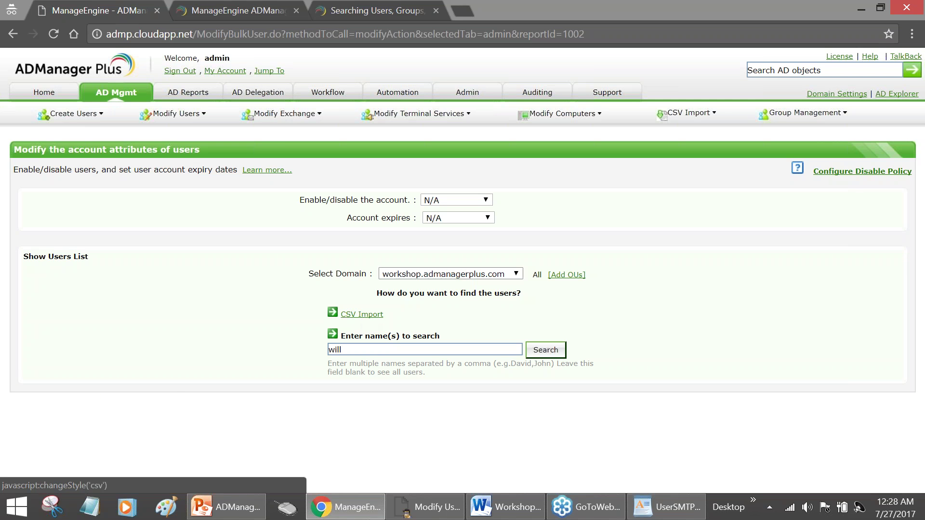
pyautogui.click(471, 203)
pyautogui.click(463, 230)
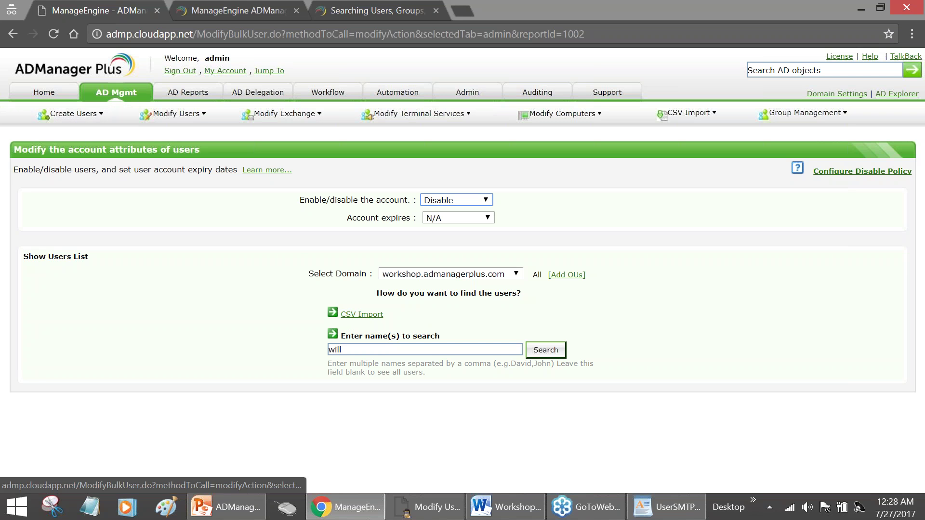
# - Examine the bulk Delete Users page, and return to the overview of user management tasks
pyautogui.click(116, 92)
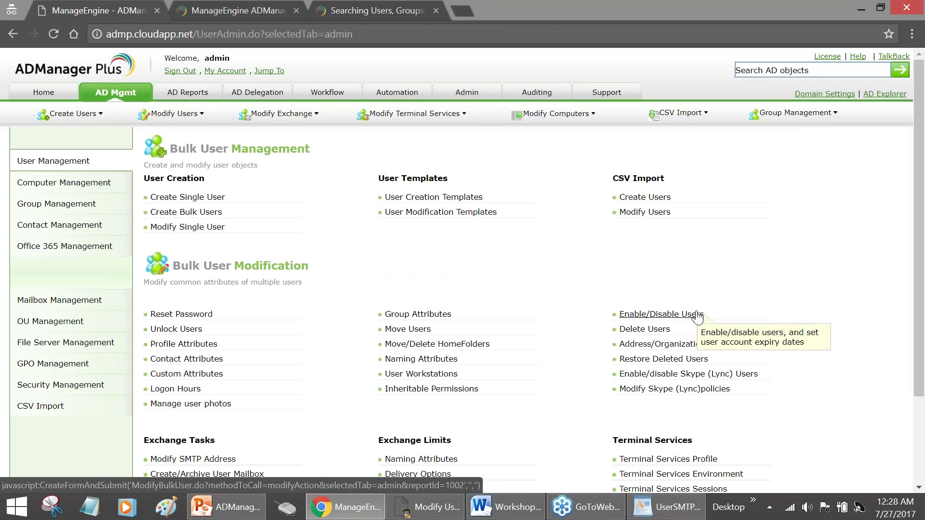
pyautogui.click(661, 331)
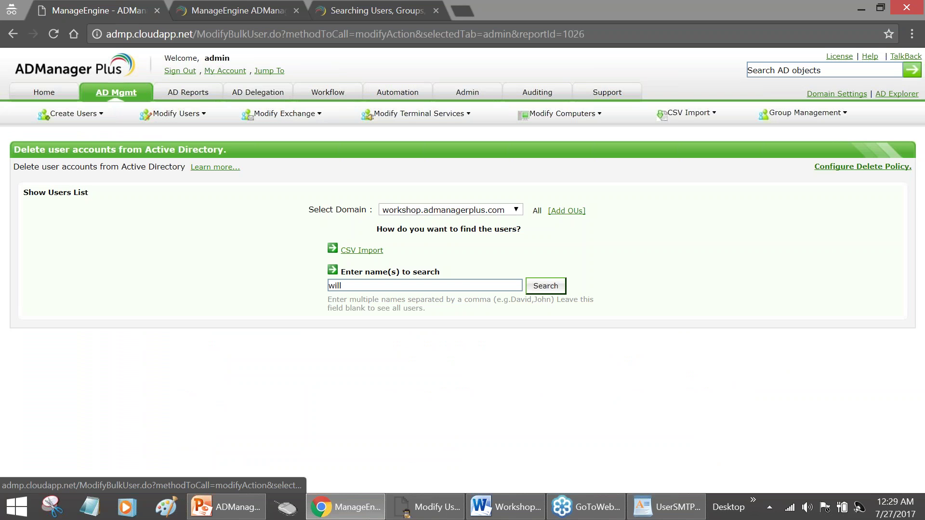
pyautogui.click(116, 93)
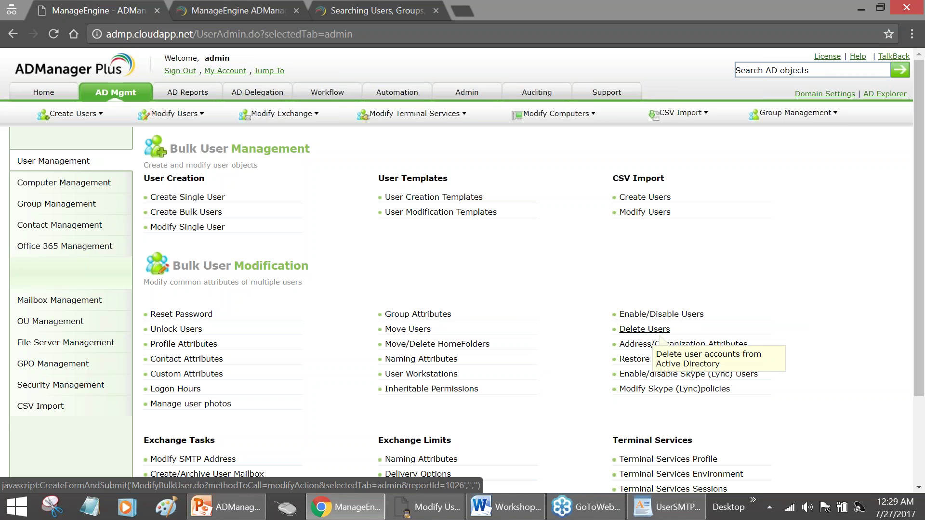
pyautogui.click(916, 286)
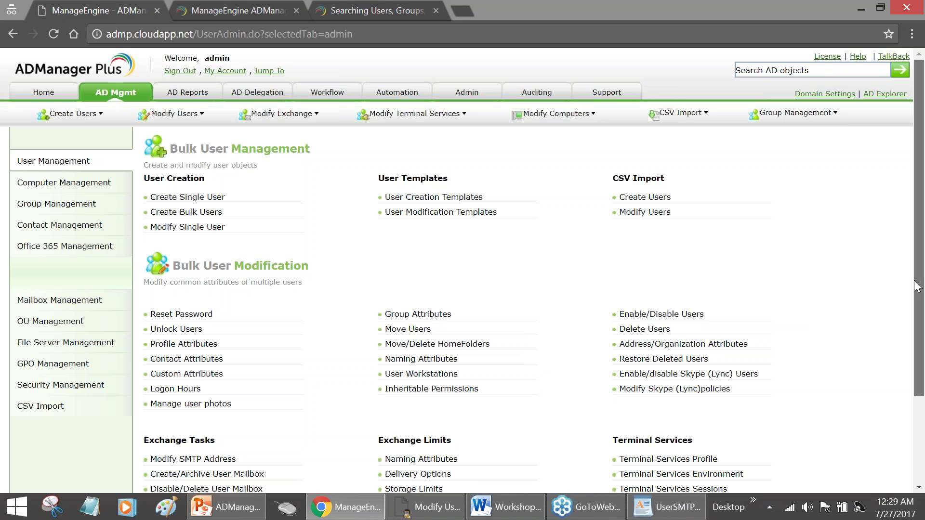
pyautogui.moveTo(917, 287); pyautogui.dragTo(914, 332)
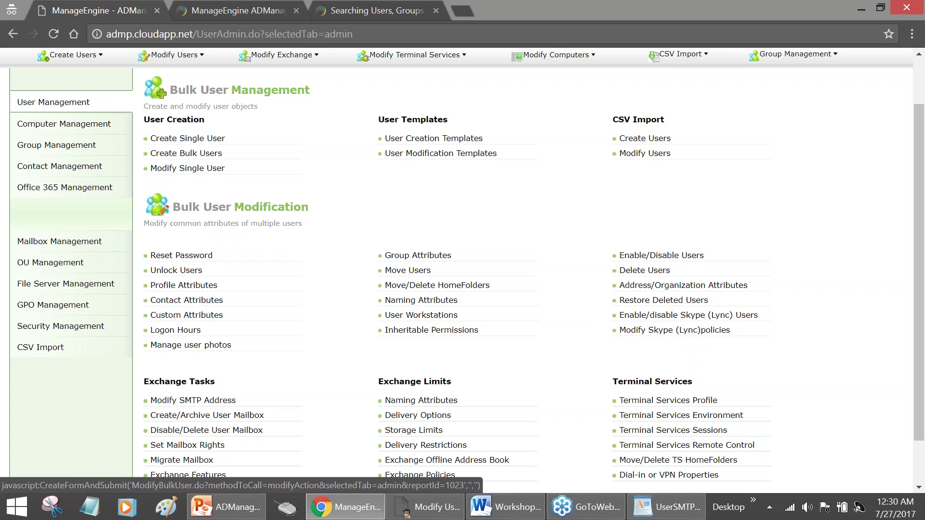
# - Switch to the PowerPoint workshop deck, highlight the Exchange mailboxes and inactive O365 user license topics, and return to Chrome
pyautogui.click(236, 508)
pyautogui.moveTo(334, 342); pyautogui.dragTo(453, 337)
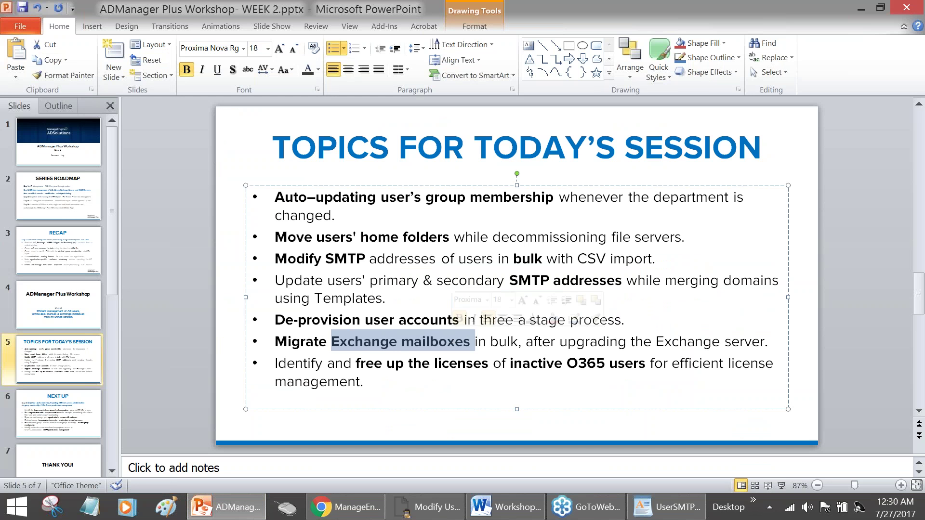
pyautogui.moveTo(438, 369); pyautogui.dragTo(635, 364)
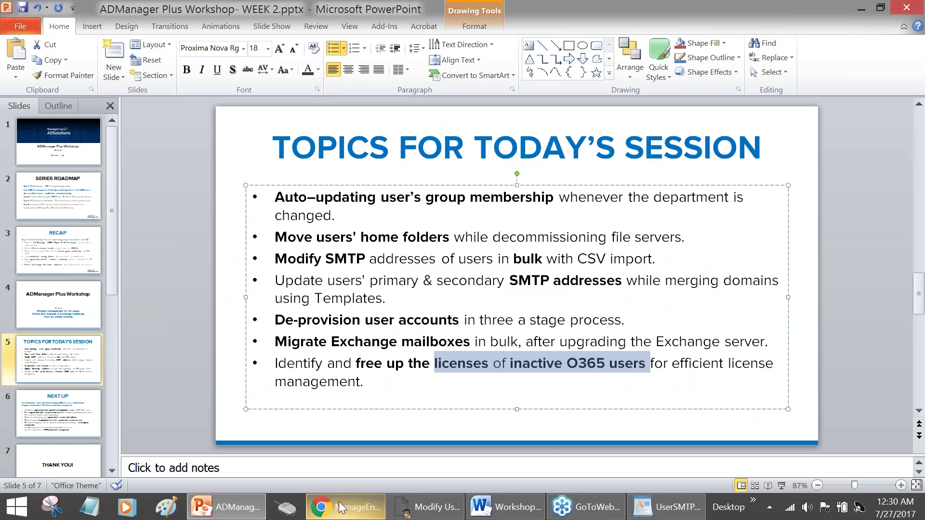
pyautogui.moveTo(336, 508)
pyautogui.click(337, 441)
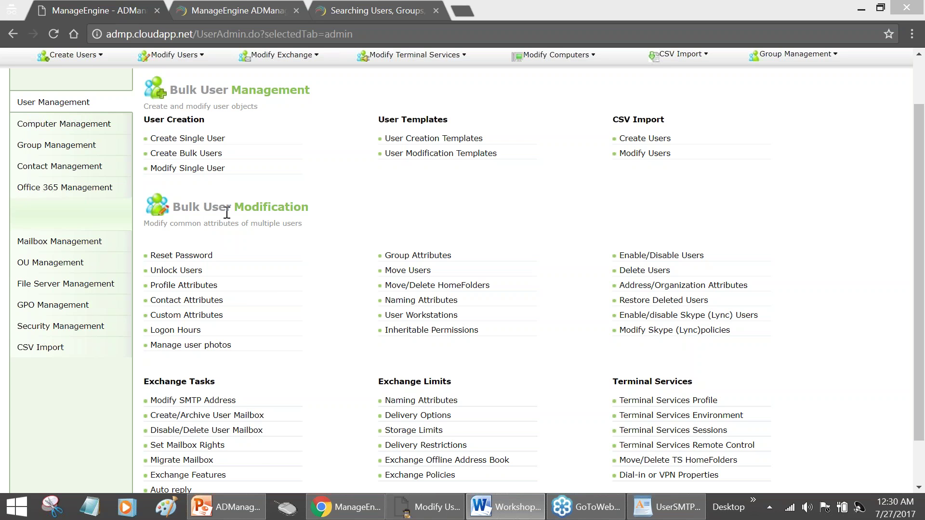
# - Open the Migrate Mailbox task, examine its target server, database and CSV import options, and return to the user management overview
pyautogui.scroll(1, 311, 173)
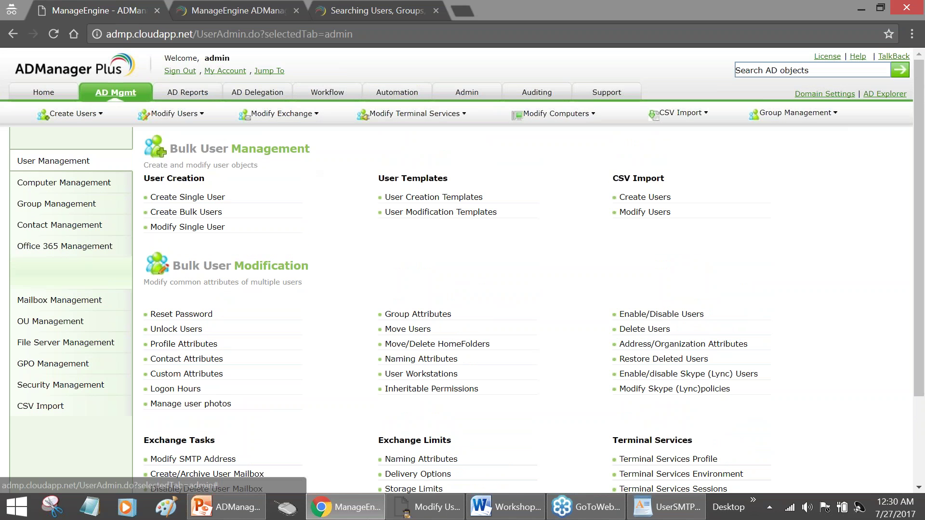
pyautogui.scroll(-1, 309, 378)
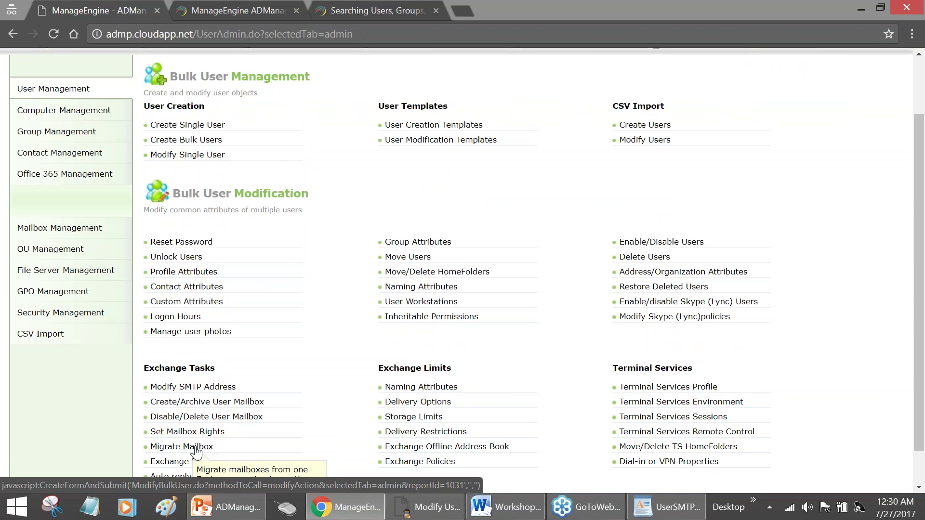
pyautogui.scroll(-1, 187, 416)
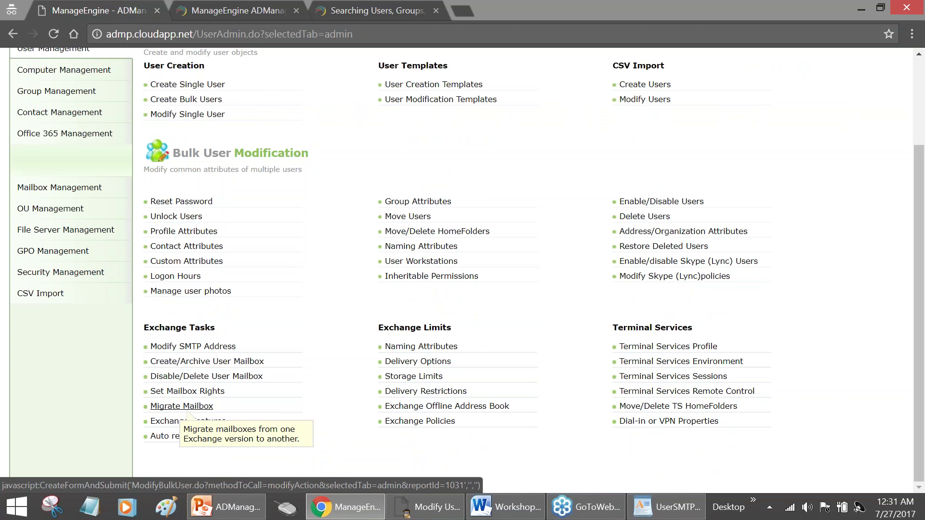
pyautogui.click(188, 412)
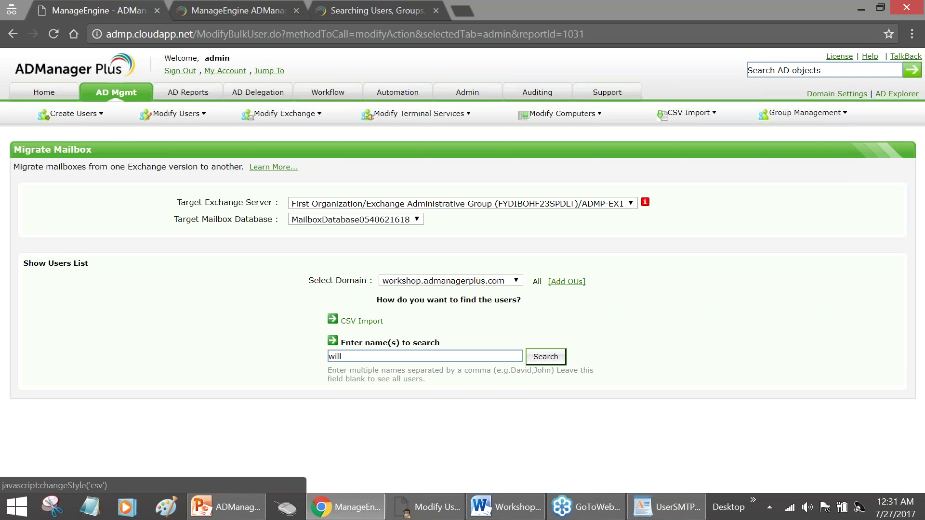
pyautogui.click(361, 320)
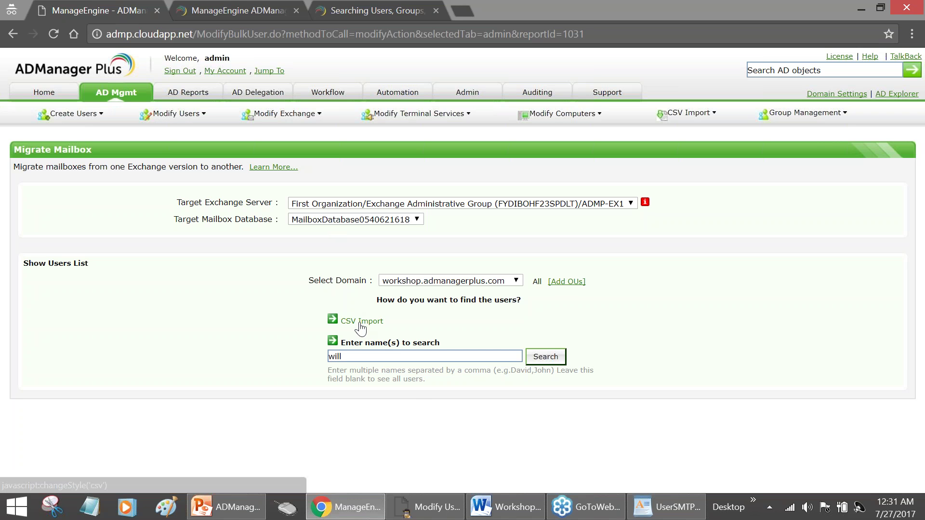
pyautogui.click(360, 326)
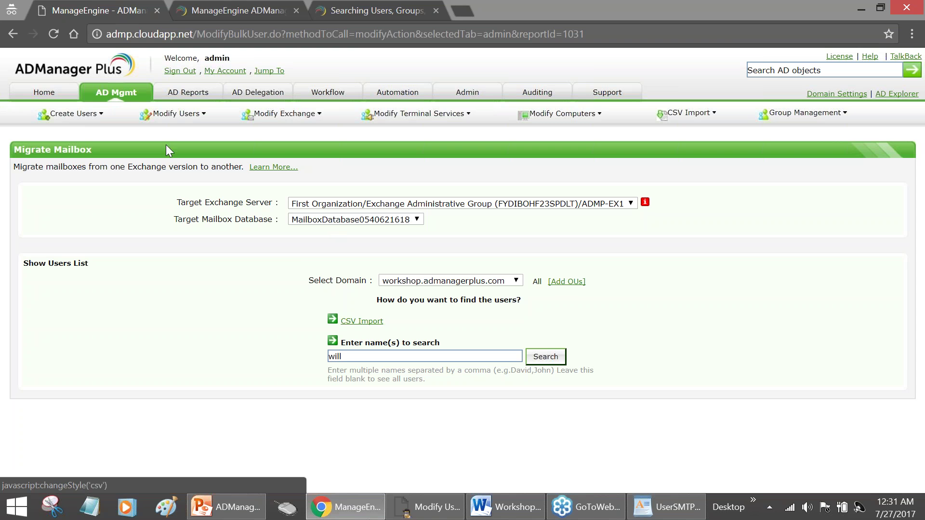
pyautogui.click(116, 93)
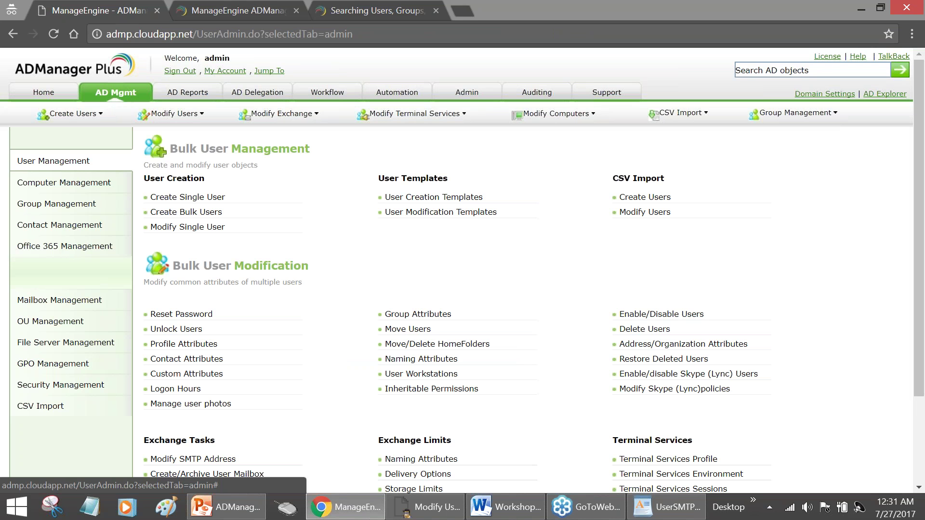
# - Generate the Office 365 Inactive Users report for users inactive in the last 90 days
pyautogui.scroll(-2, 210, 413)
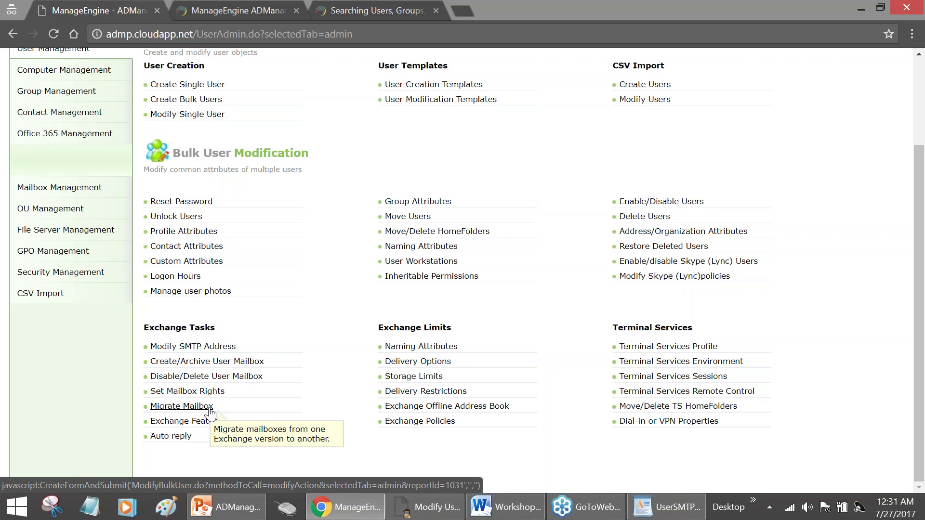
pyautogui.scroll(2, 342, 307)
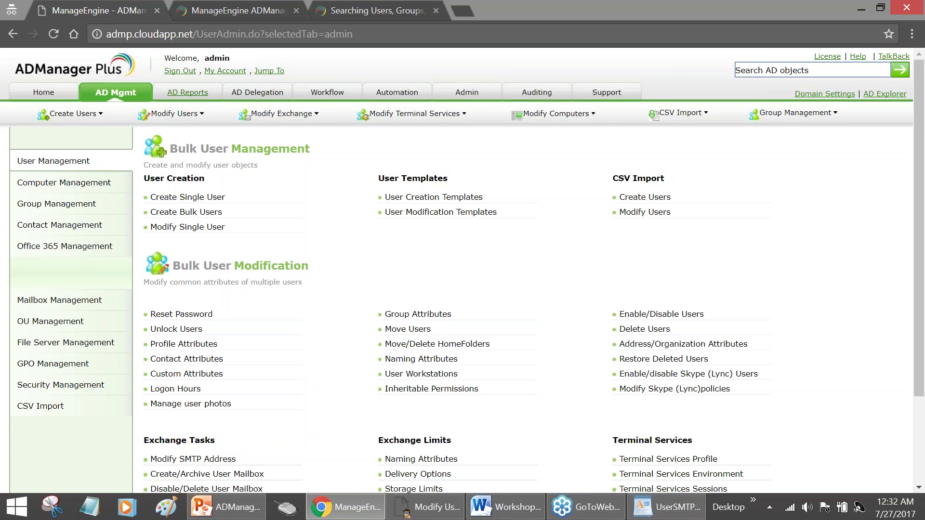
pyautogui.click(187, 92)
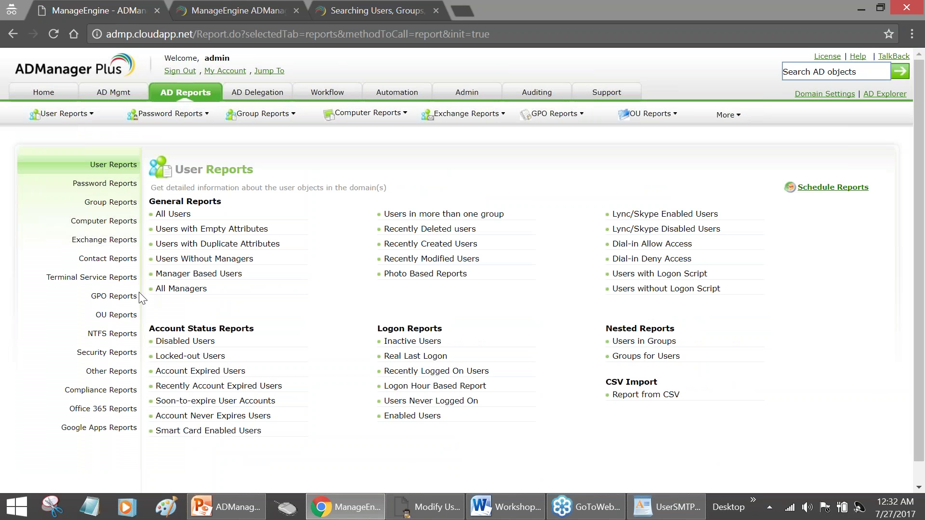
pyautogui.click(122, 415)
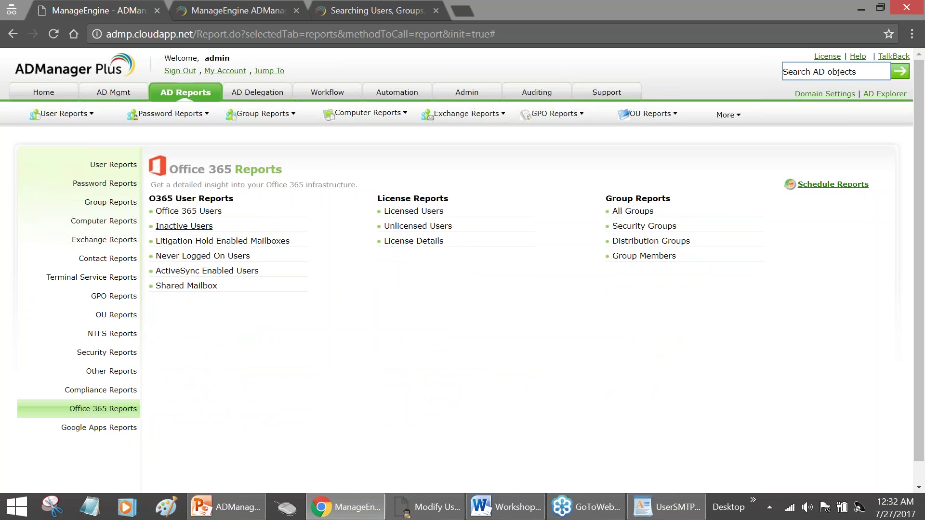
pyautogui.click(184, 226)
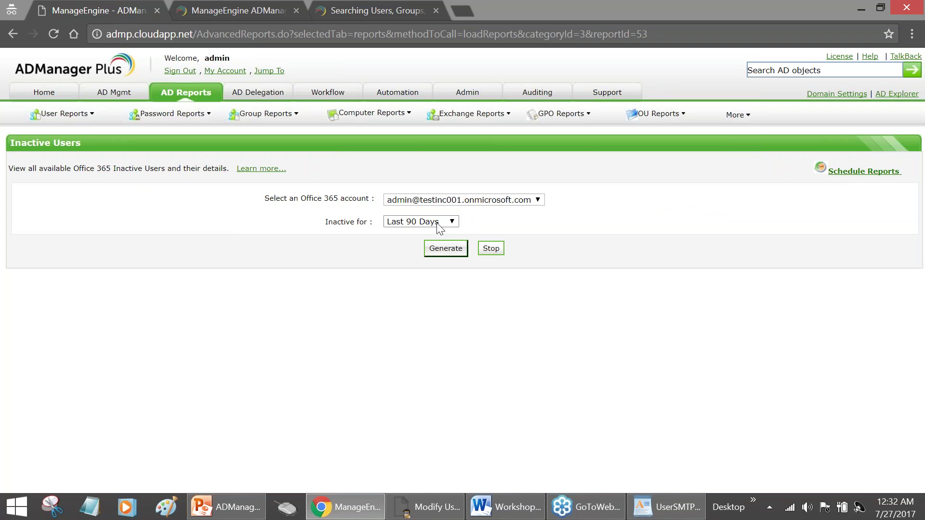
pyautogui.click(453, 252)
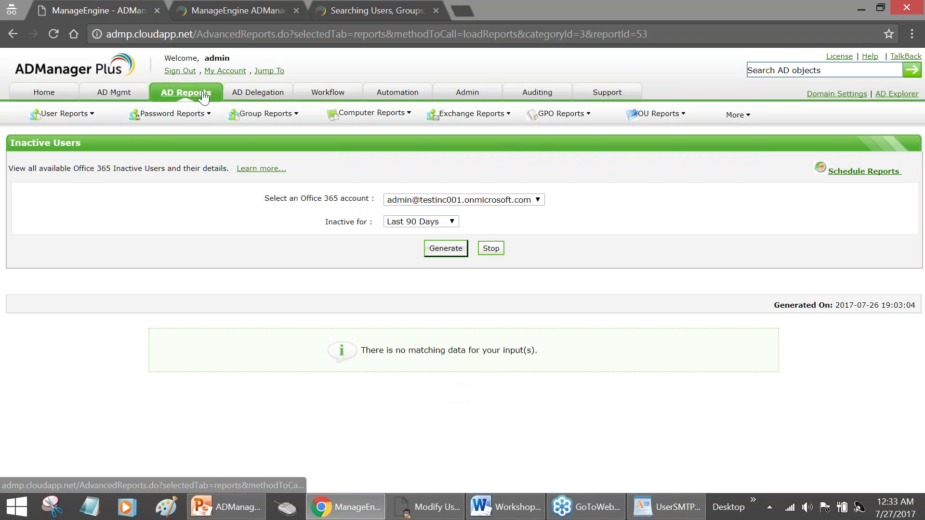
pyautogui.moveTo(72, 168); pyautogui.dragTo(135, 171)
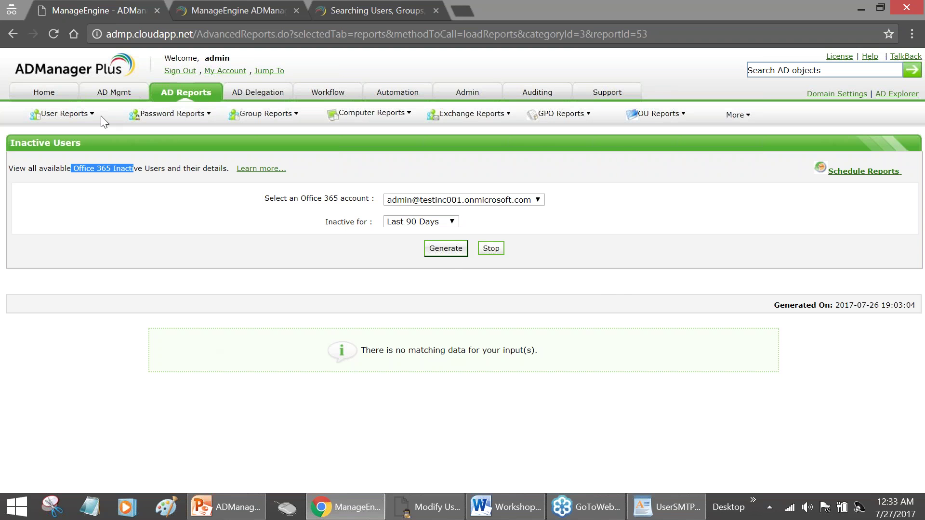
# - Open the Office 365 Assign / Remove Licenses management task and look through its list of user accounts
pyautogui.click(113, 92)
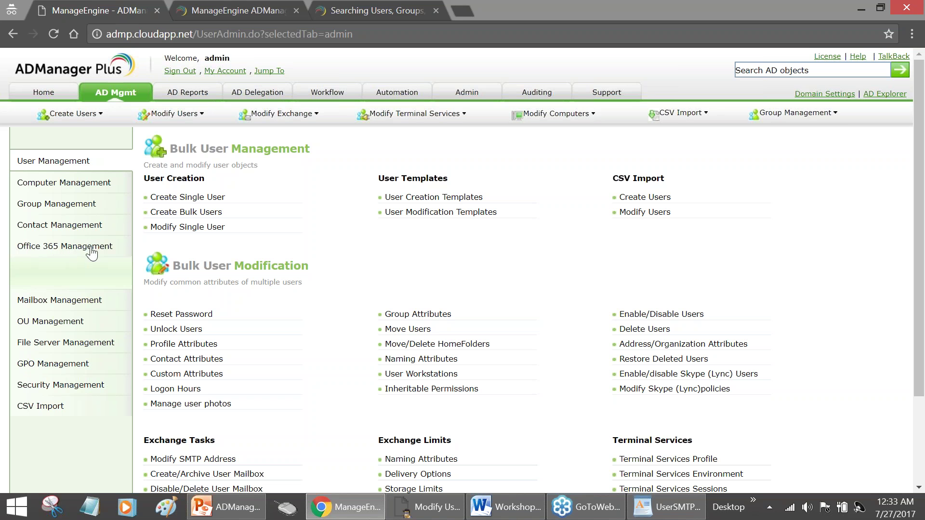
pyautogui.click(57, 249)
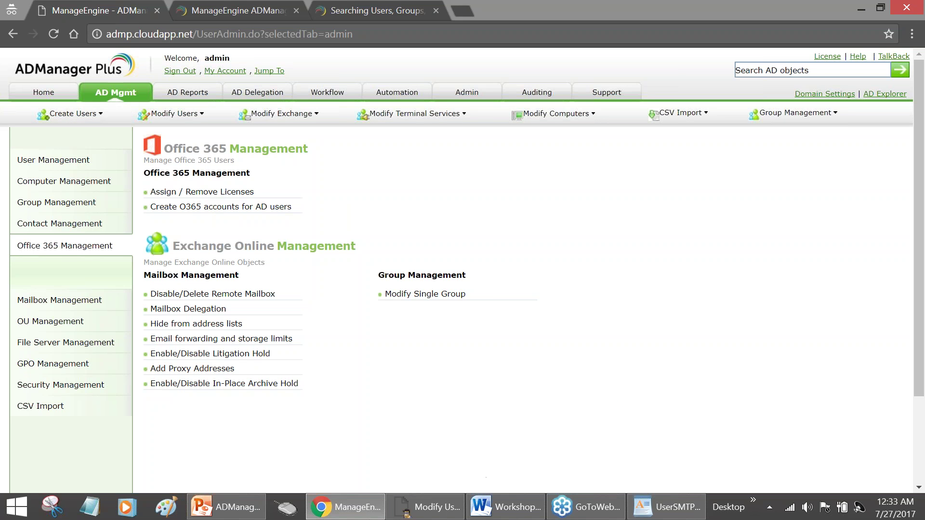
pyautogui.click(220, 192)
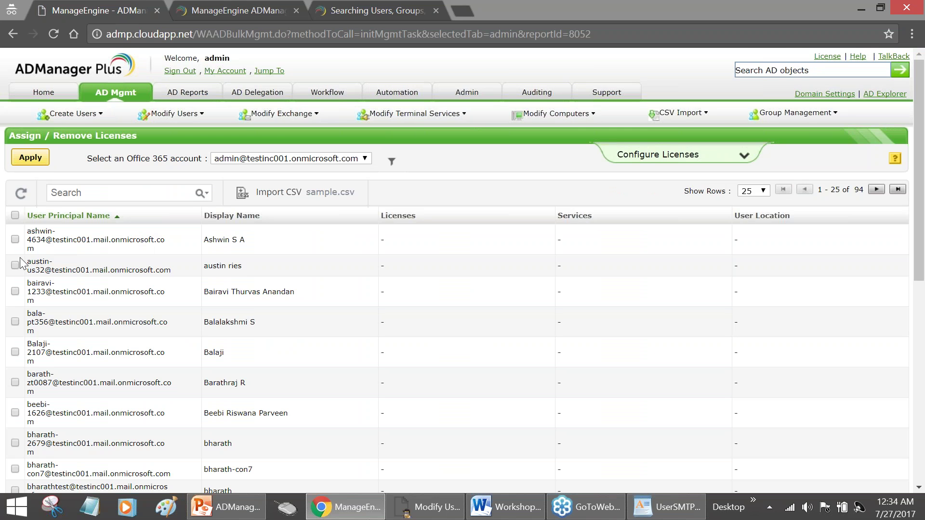
pyautogui.scroll(-1, 16, 289)
pyautogui.scroll(-4, 20, 301)
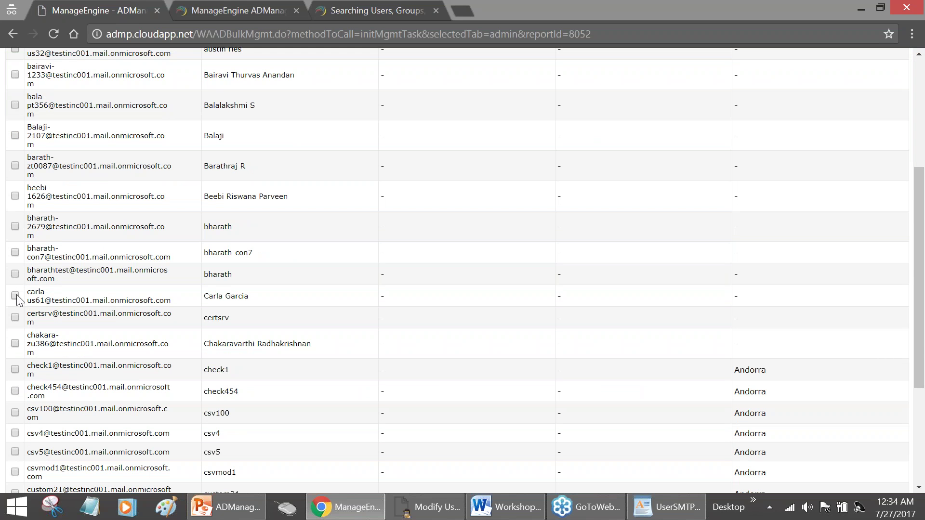
pyautogui.scroll(-2, 17, 302)
pyautogui.scroll(6, 351, 295)
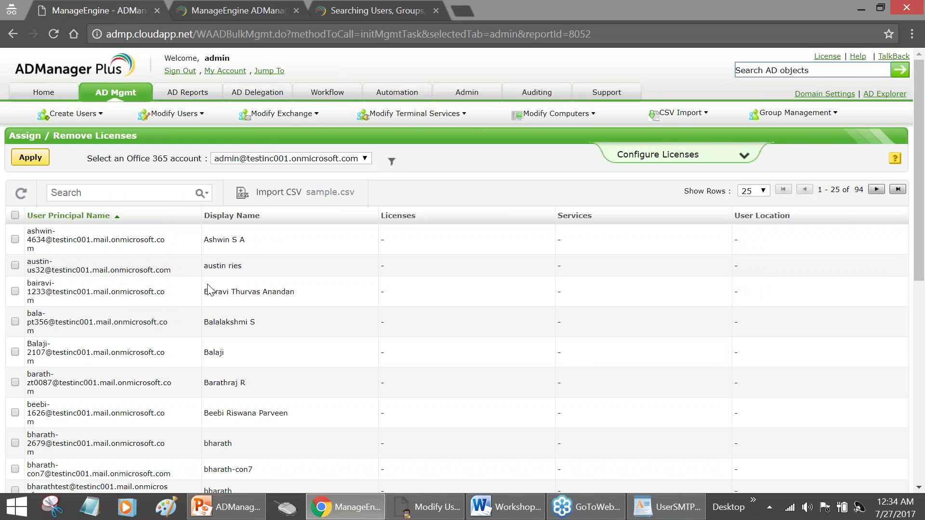
pyautogui.scroll(-2, 159, 302)
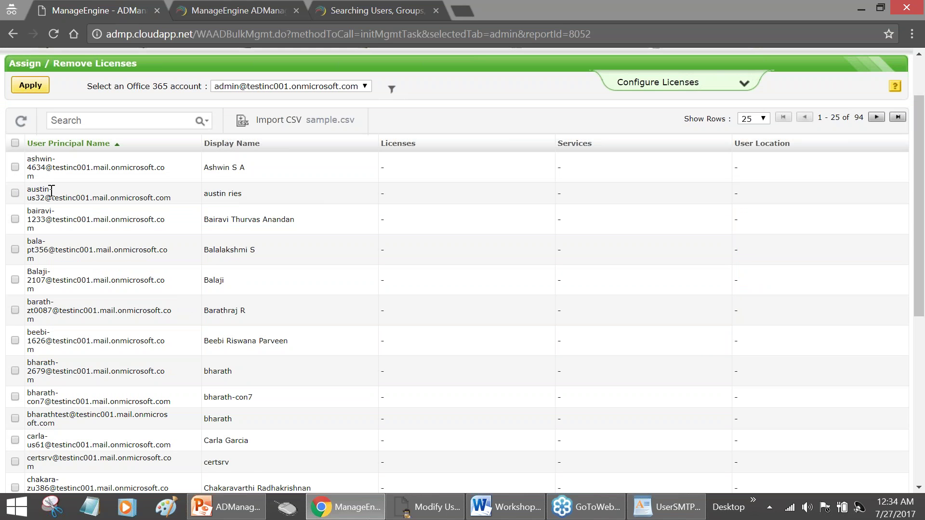
pyautogui.scroll(-3, 71, 311)
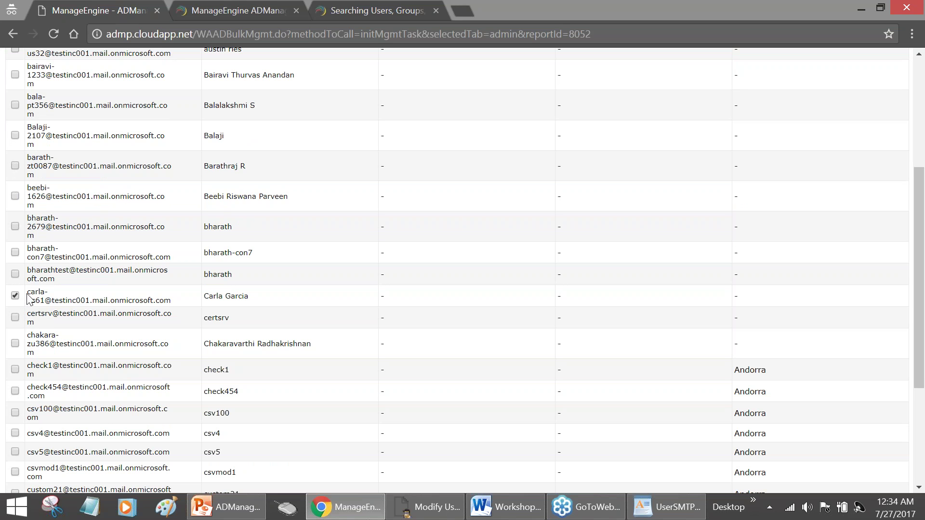
pyautogui.scroll(5, 42, 296)
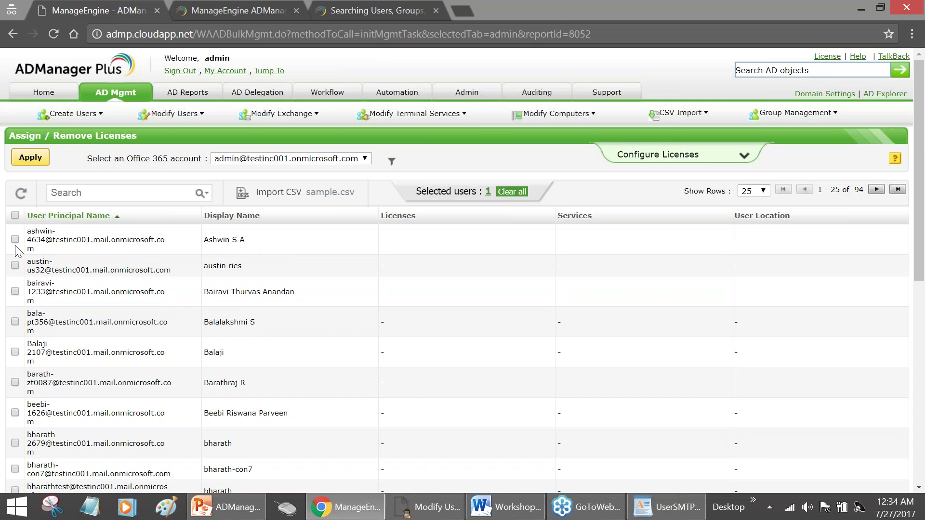
pyautogui.click(15, 215)
pyautogui.click(15, 215)
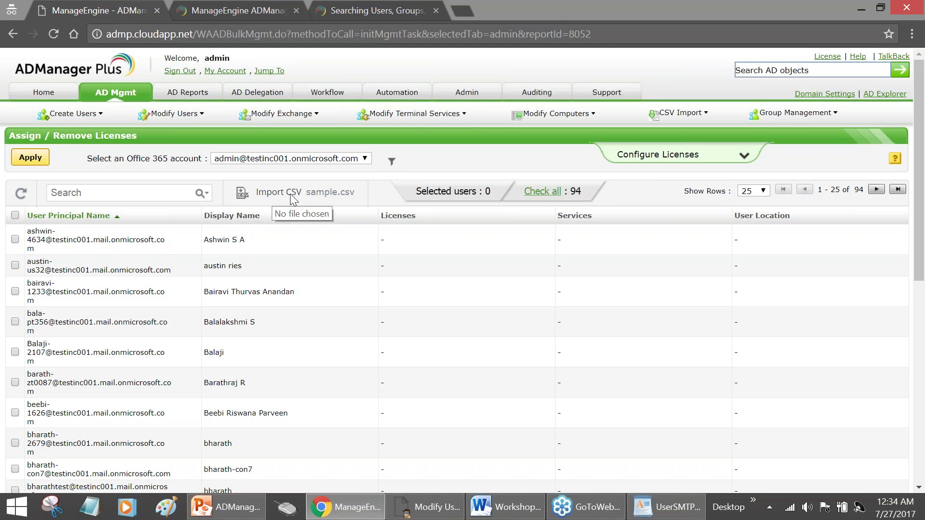
# - Select the user in the sixth row and try to apply, opening the license configuration options
pyautogui.click(31, 158)
pyautogui.click(455, 305)
pyautogui.click(15, 382)
pyautogui.click(31, 158)
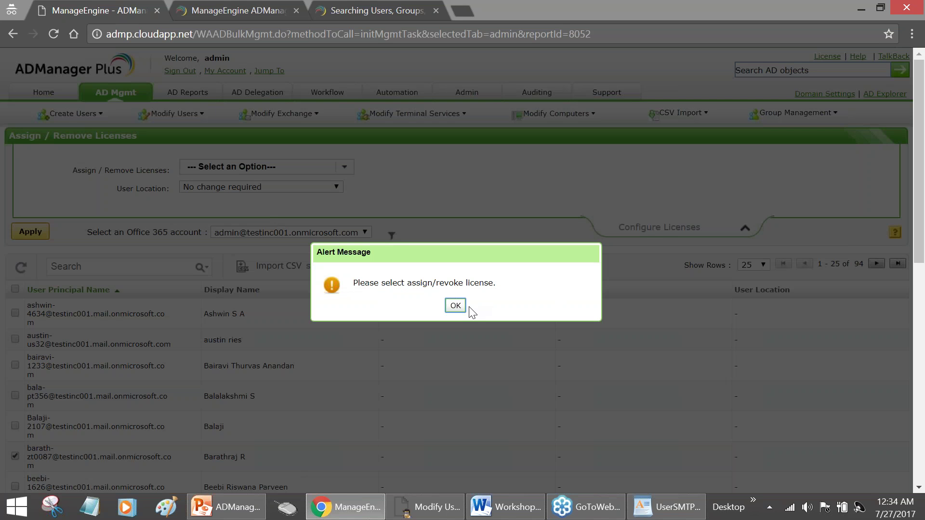
pyautogui.click(464, 306)
# - Choose Remove selected licenses and mark Office 365 Enterprise E3, Business Premium and ProPlus
pyautogui.click(267, 168)
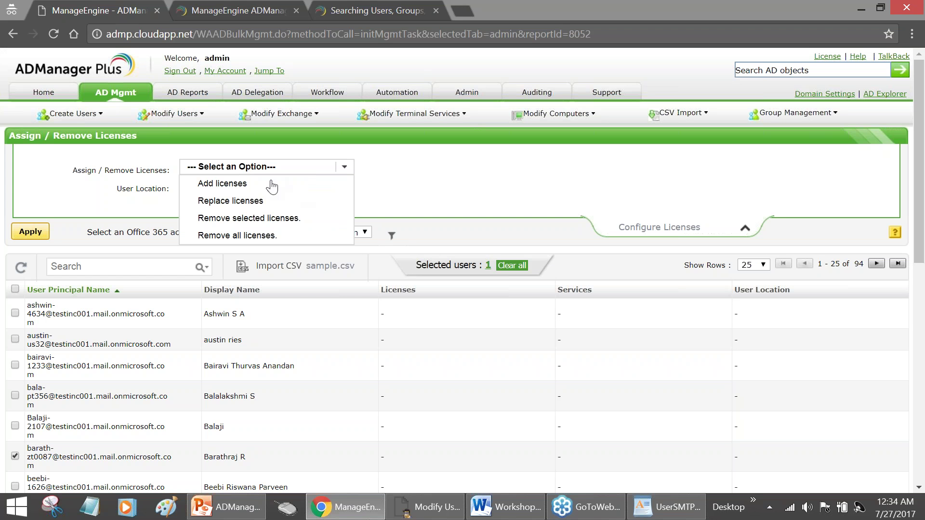
pyautogui.click(240, 220)
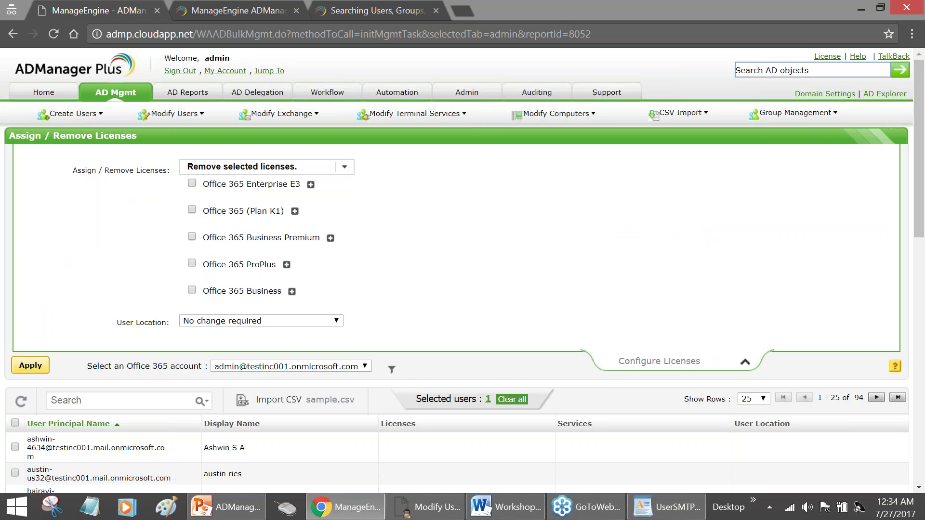
pyautogui.click(191, 236)
pyautogui.click(192, 263)
pyautogui.scroll(-3, 262, 258)
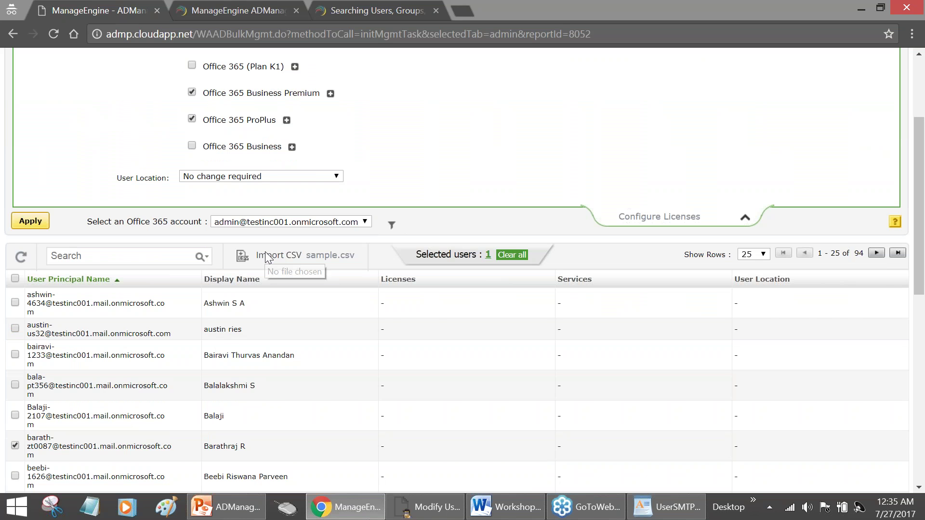
pyautogui.scroll(2, 268, 258)
pyautogui.scroll(2, 269, 258)
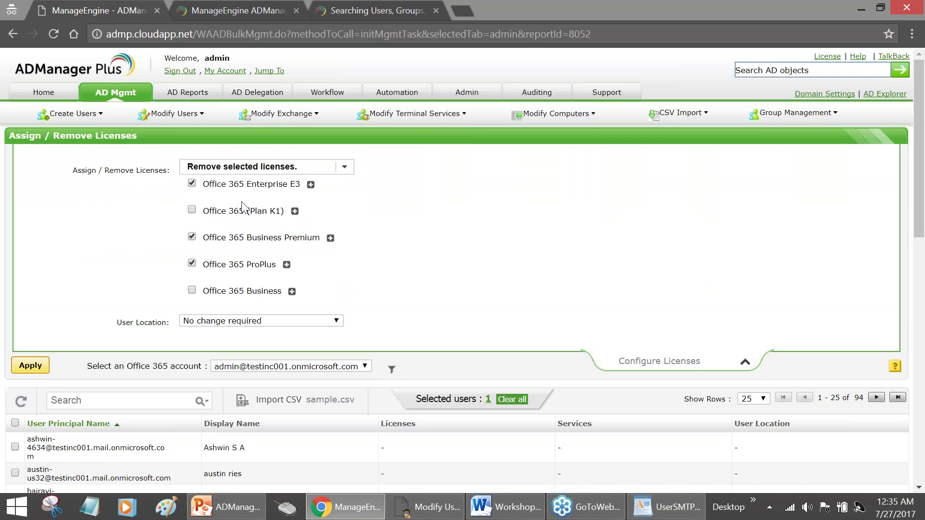
# - Change the license action to Add licenses, also select the third and fourth users, and return to the user management overview without applying
pyautogui.click(302, 169)
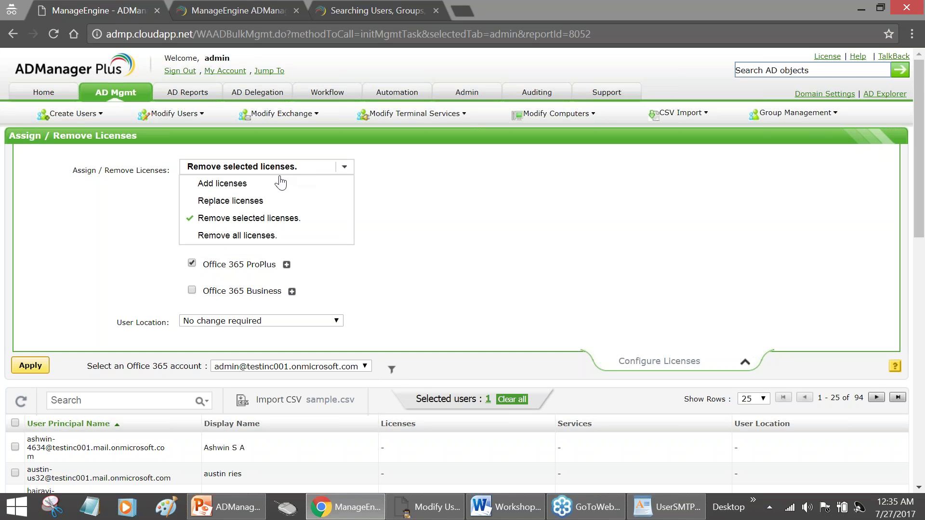
pyautogui.click(251, 189)
pyautogui.scroll(-6, 199, 226)
pyautogui.click(15, 210)
pyautogui.click(14, 241)
pyautogui.scroll(5, 151, 202)
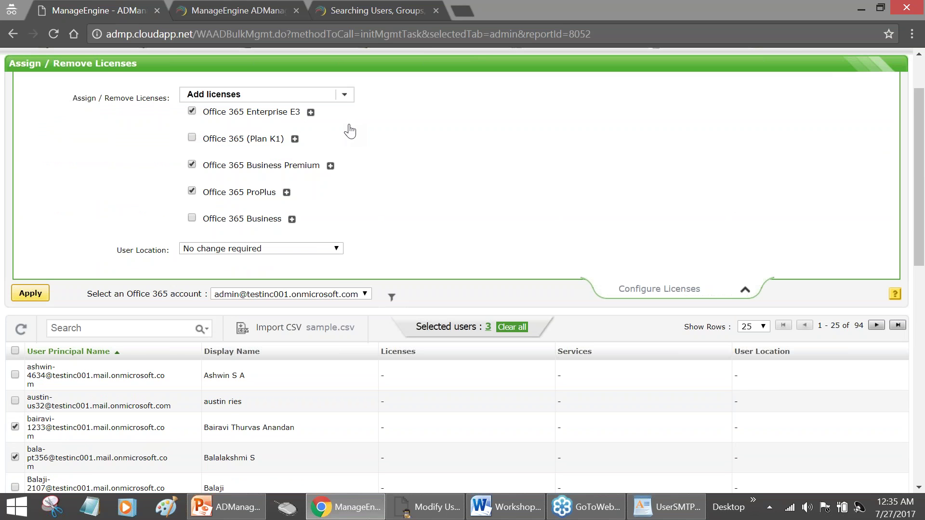
pyautogui.scroll(3, 371, 158)
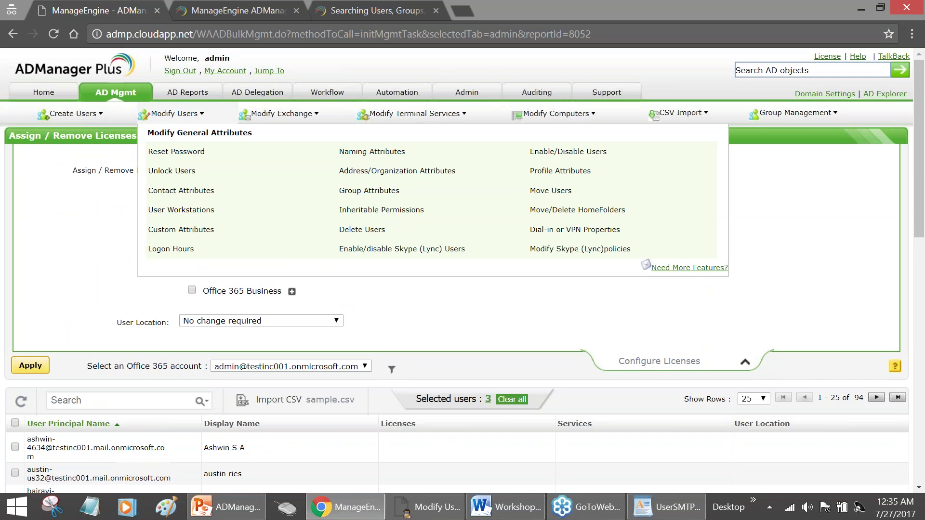
pyautogui.click(130, 98)
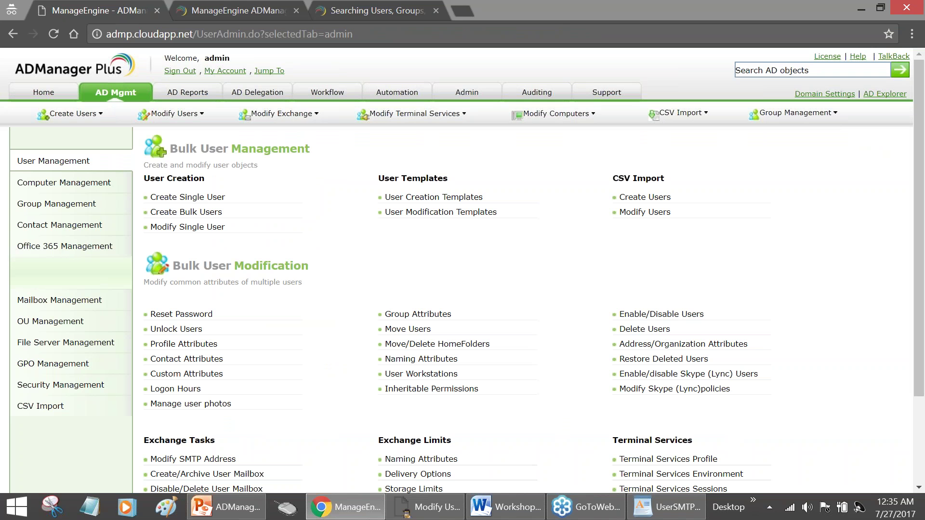
# - Switch to the PowerPoint workshop deck and highlight the De-provision user accounts and inactive O365 user licenses topics
pyautogui.moveTo(237, 512)
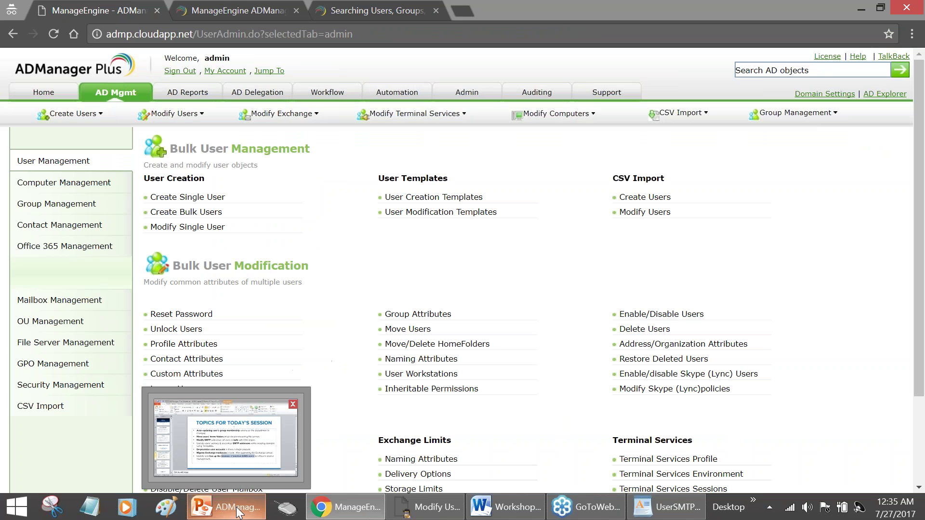
pyautogui.click(287, 452)
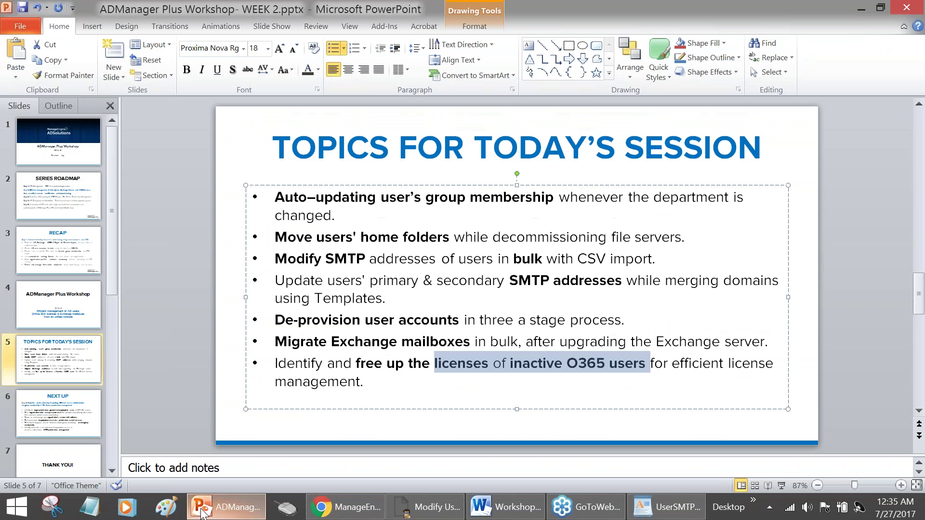
pyautogui.click(361, 237)
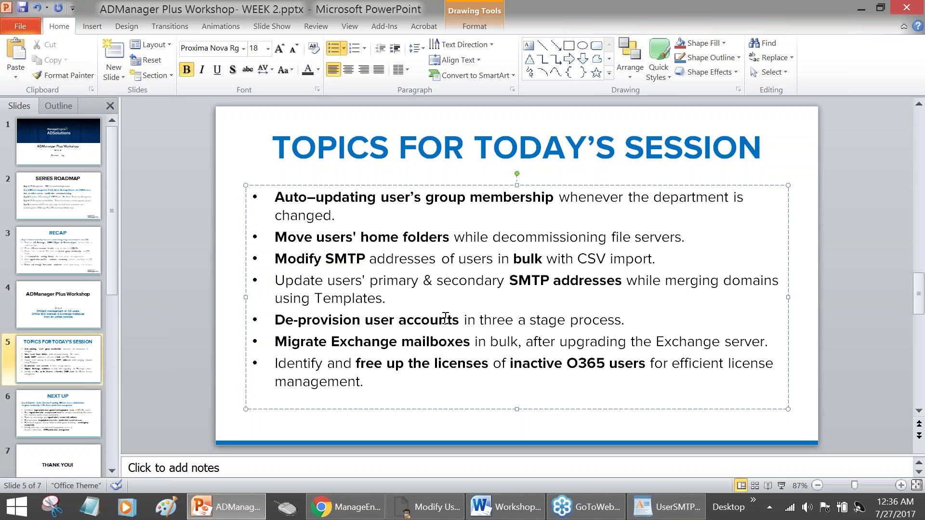
pyautogui.moveTo(276, 320); pyautogui.dragTo(446, 318)
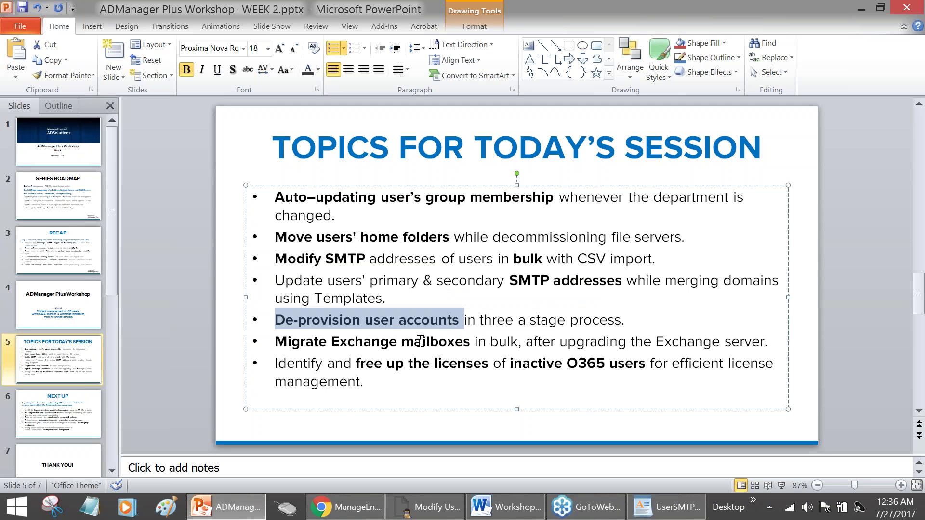
pyautogui.click(393, 365)
pyautogui.moveTo(535, 370); pyautogui.dragTo(636, 371)
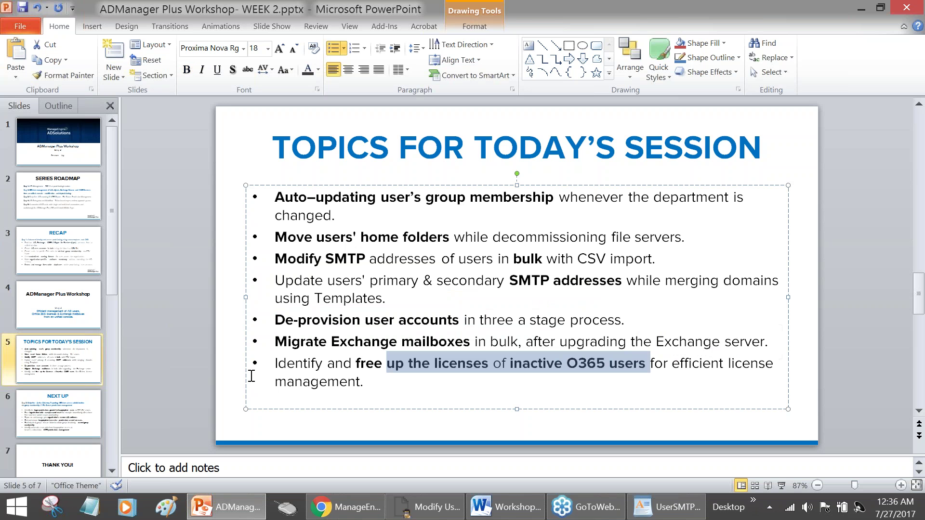